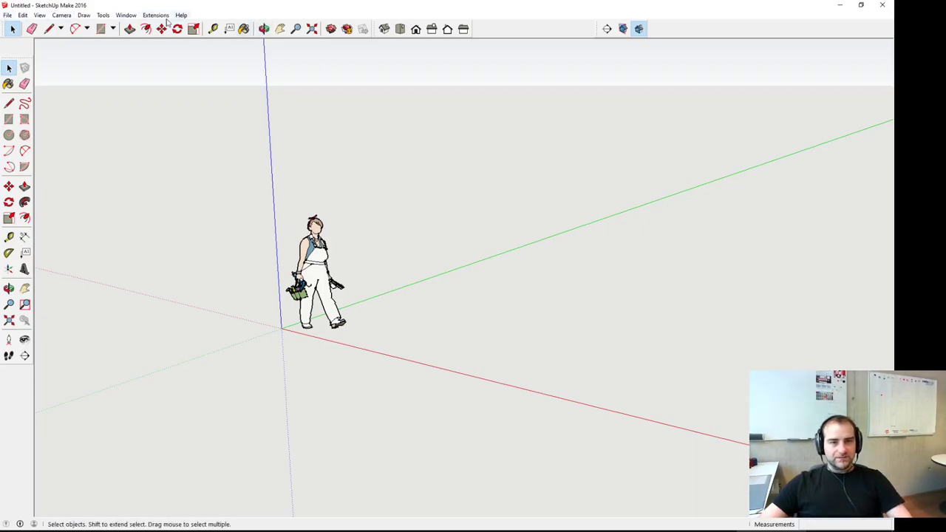
Step: Enable the AC3D Raven Exporter and Dynamic Components extensions in the system preferences
click(135, 16)
click(143, 84)
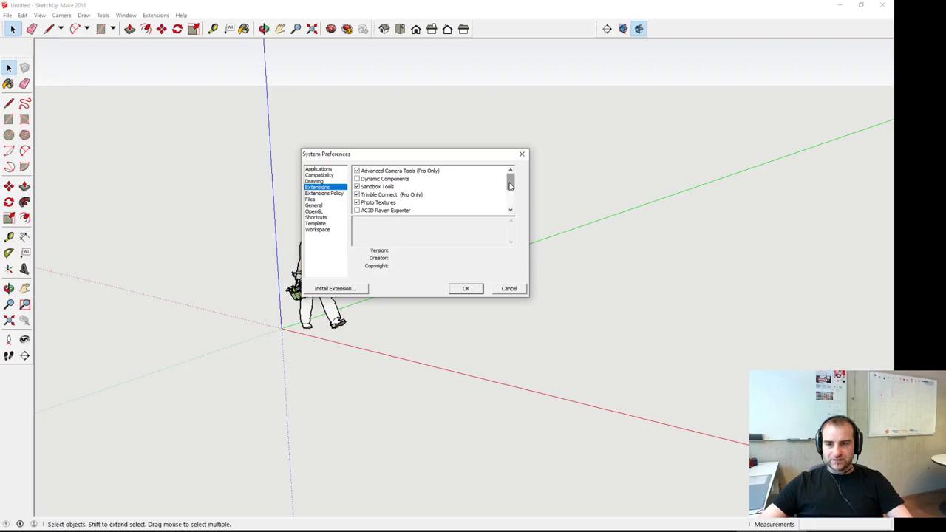
drag(511, 183, 510, 204)
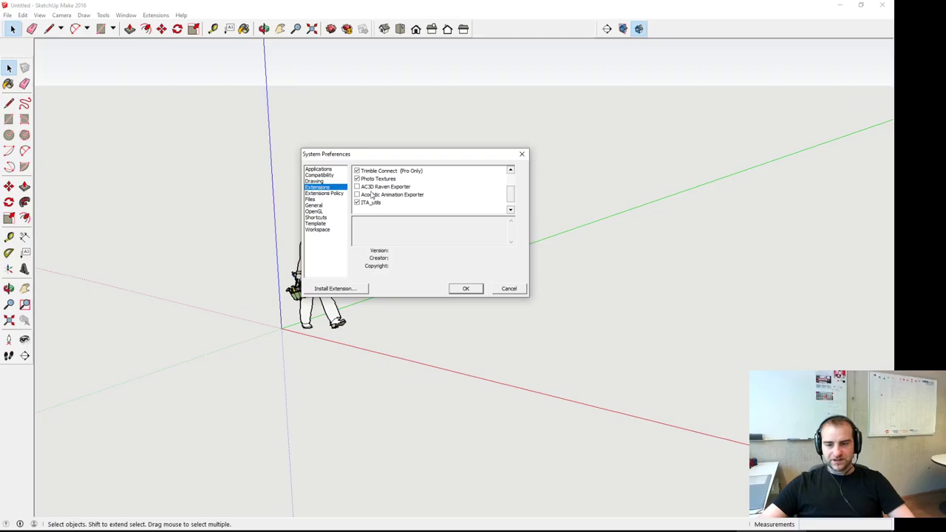
mouse_move(513, 196)
mouse_down()
mouse_move(511, 178)
mouse_move(511, 206)
mouse_up()
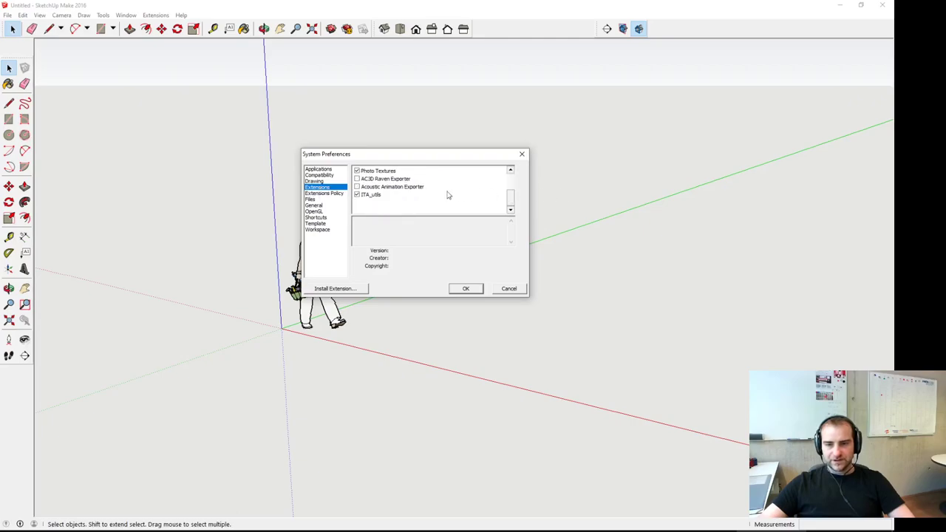
click(358, 180)
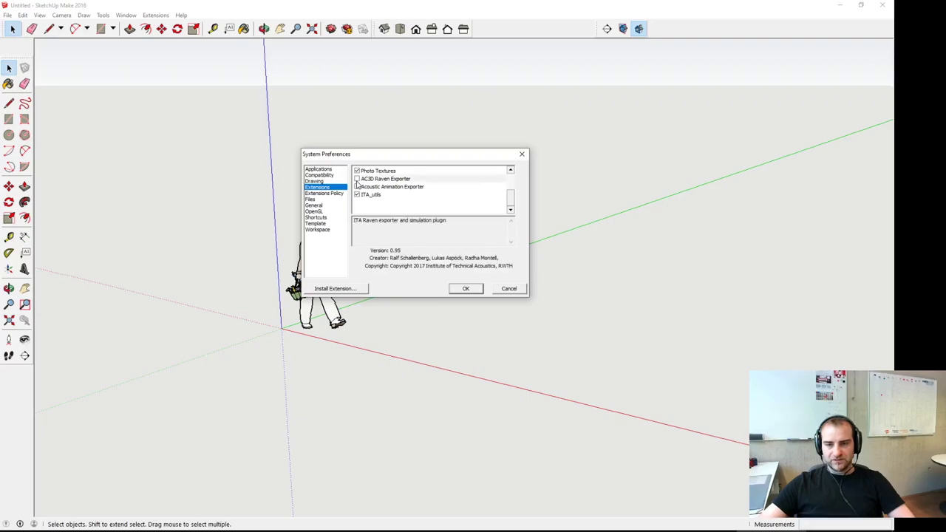
click(357, 179)
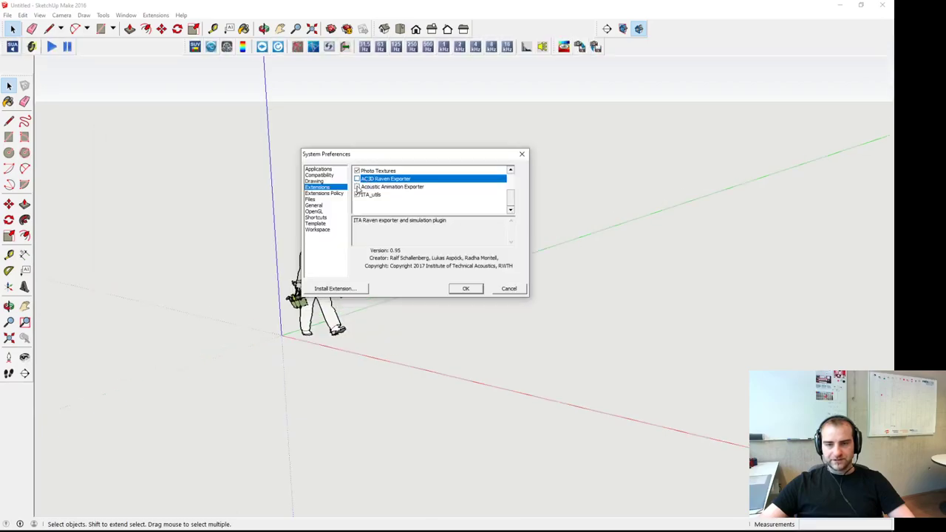
click(357, 179)
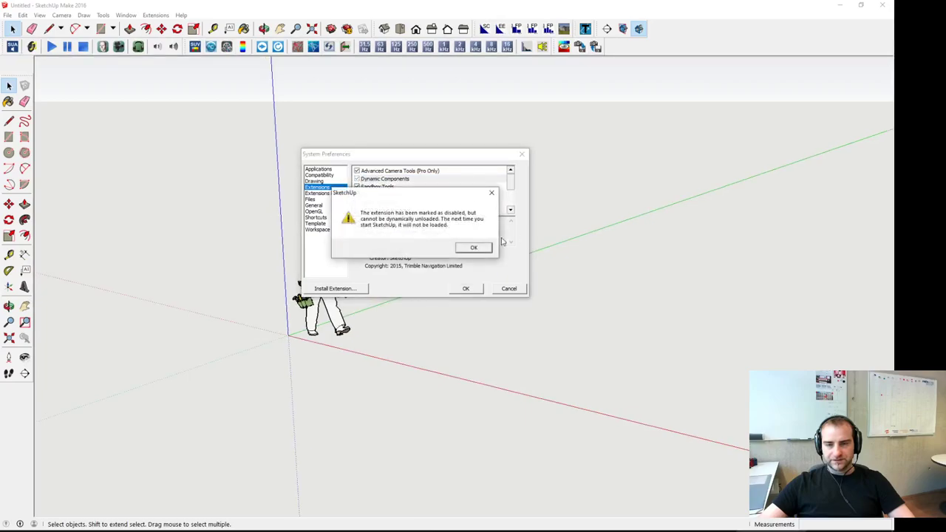
click(480, 256)
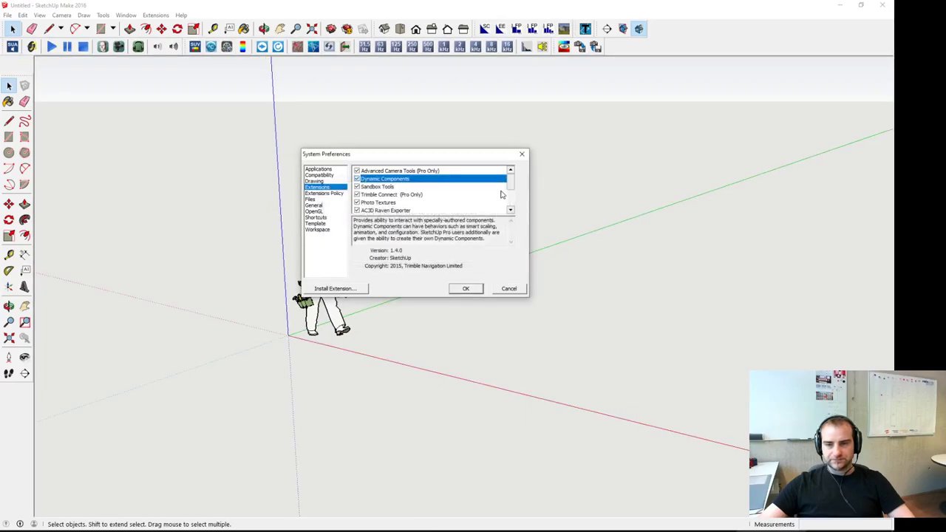
Step: Enable the Acoustic Animation Exporter extension and apply the system preferences
scroll(506, 194, down, 3)
click(357, 187)
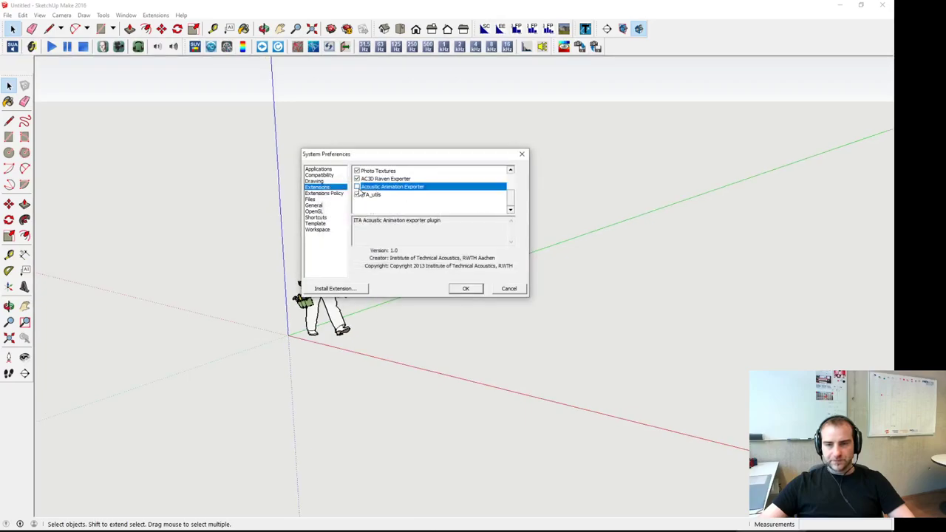
scroll(503, 208, down, 3)
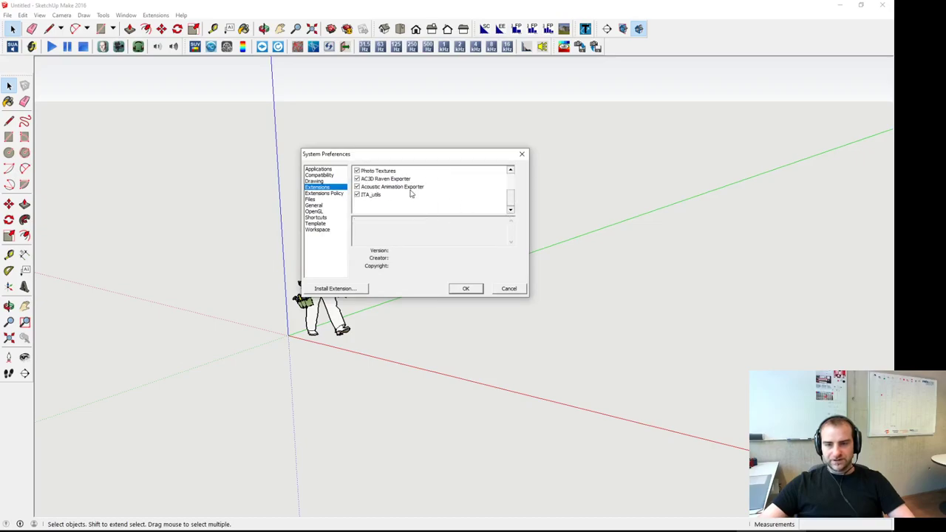
click(466, 288)
Step: Delete the default human figure standing at the model's origin
middle_drag(486, 313, 307, 191)
drag(306, 191, 433, 345)
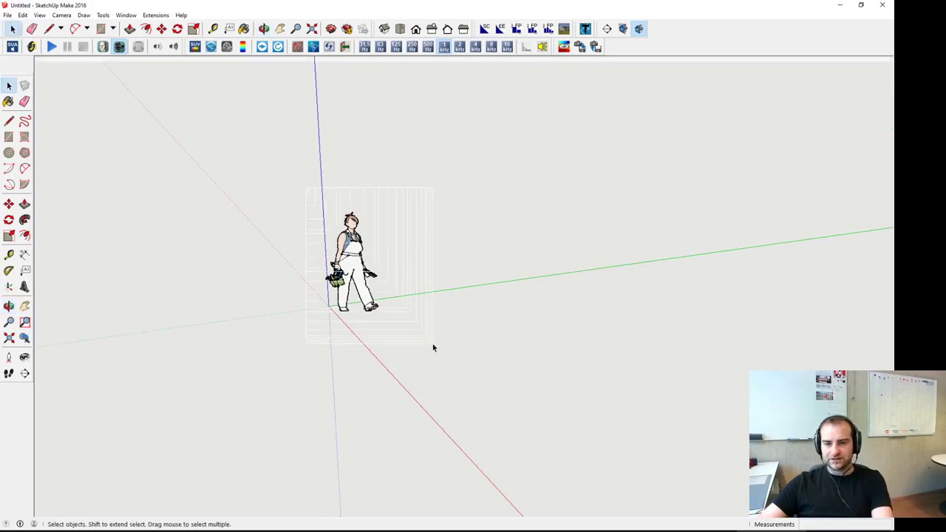
key(Delete)
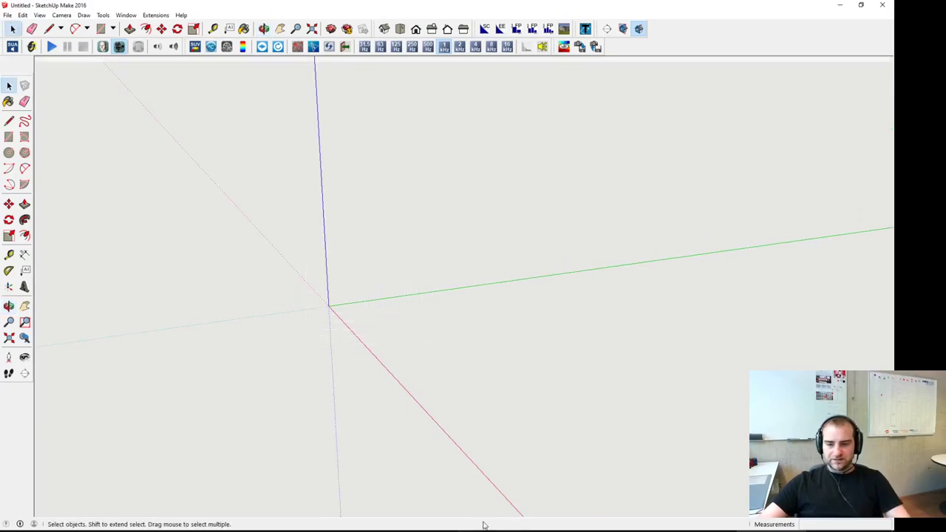
Step: Switch to the RAVEN SketchUp tutorial PDF in Acrobat Reader and examine section 1 on which programs should be used
key(alt+Tab)
scroll(319, 306, down, 3)
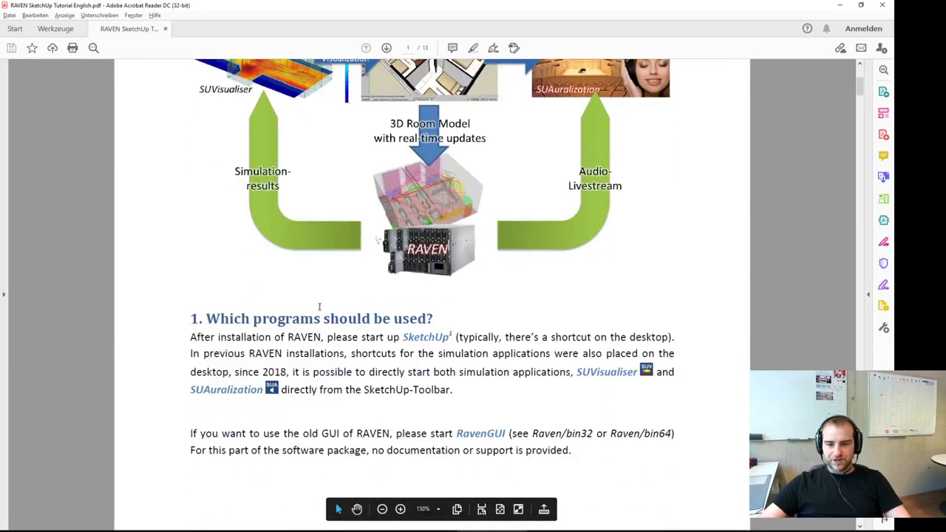
scroll(475, 320, down, 1)
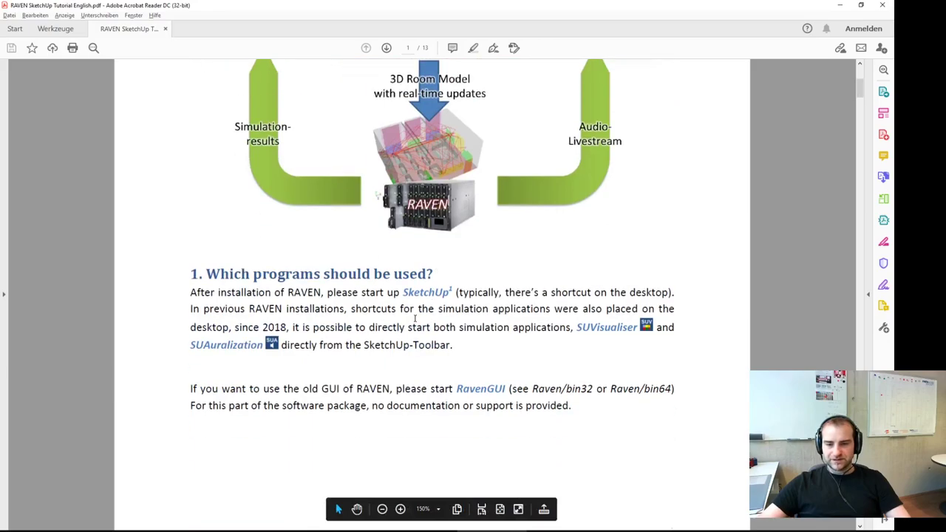
scroll(435, 305, down, 1)
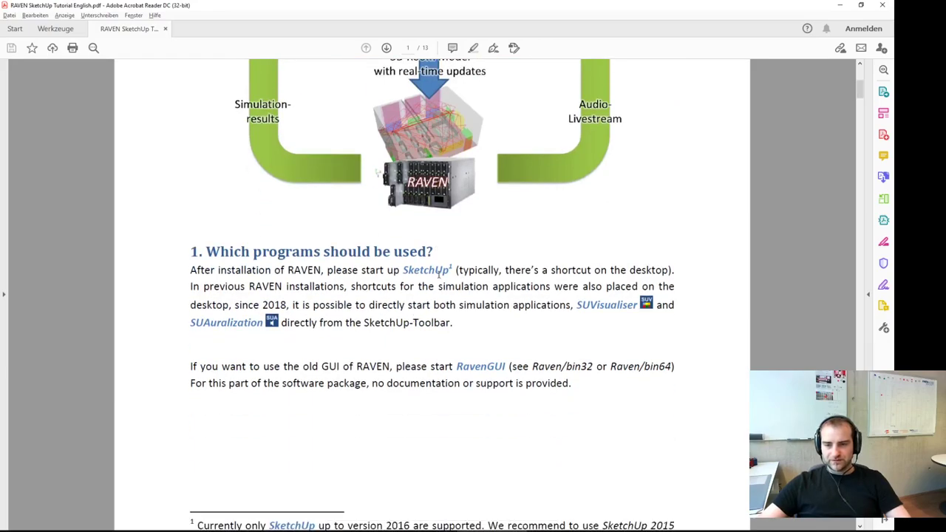
scroll(536, 316, down, 2)
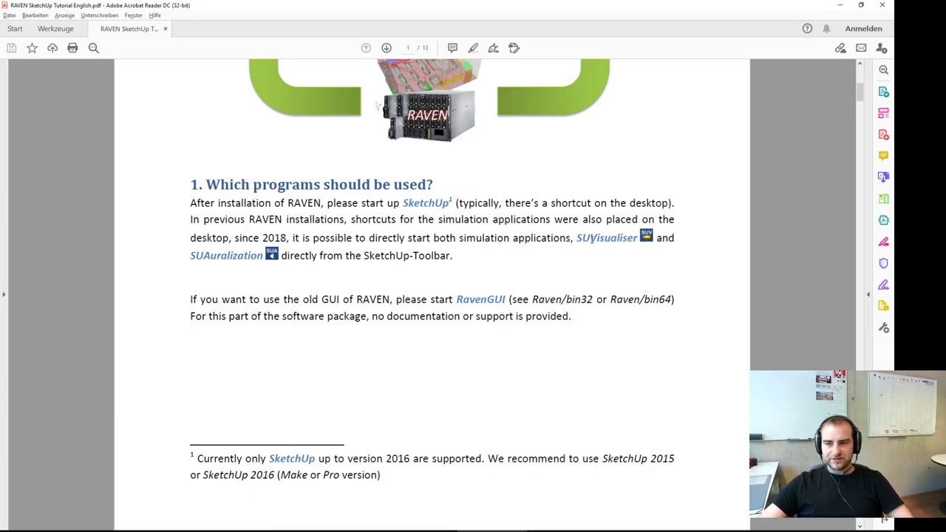
double_click(591, 238)
double_click(246, 256)
click(387, 286)
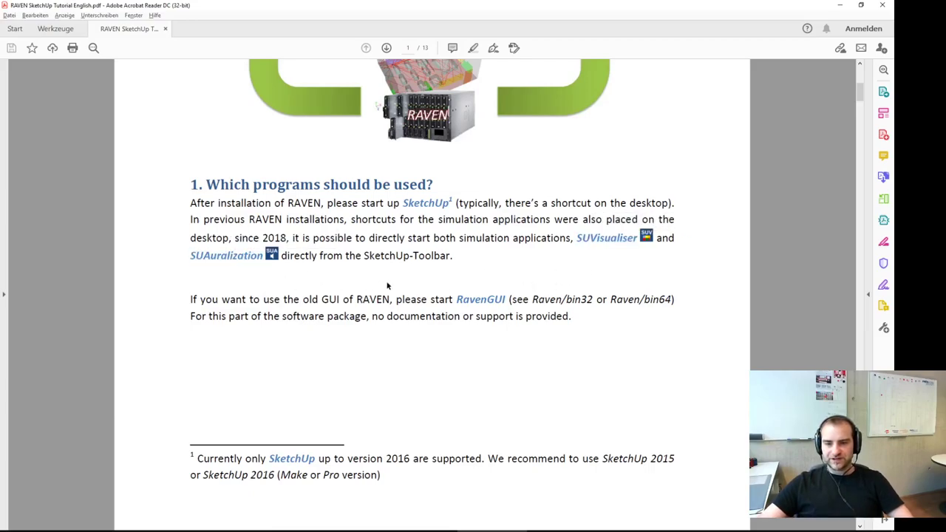
Step: Examine the RavenGUI note, the SketchUp version footnote and the instructions in section 2 on constructing a room model
double_click(488, 299)
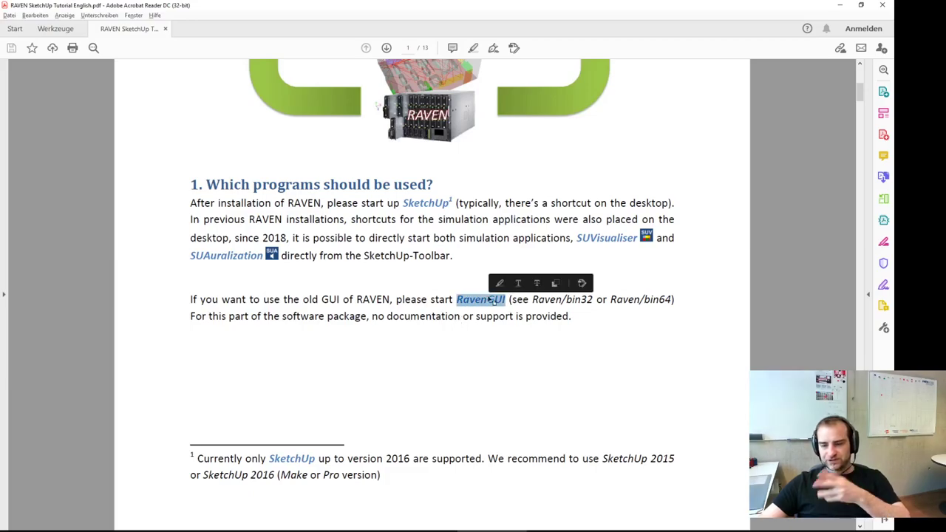
scroll(503, 292, down, 1)
click(478, 223)
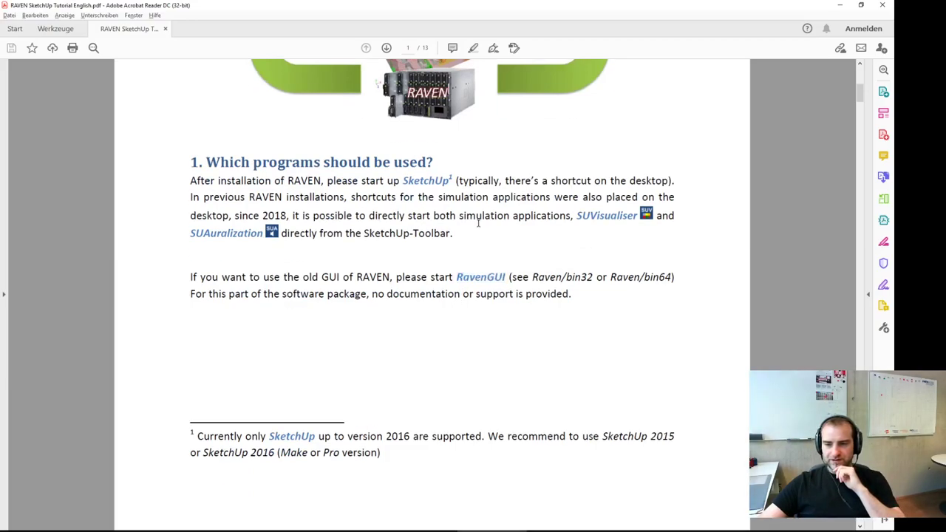
scroll(479, 227, down, 2)
scroll(438, 206, up, 3)
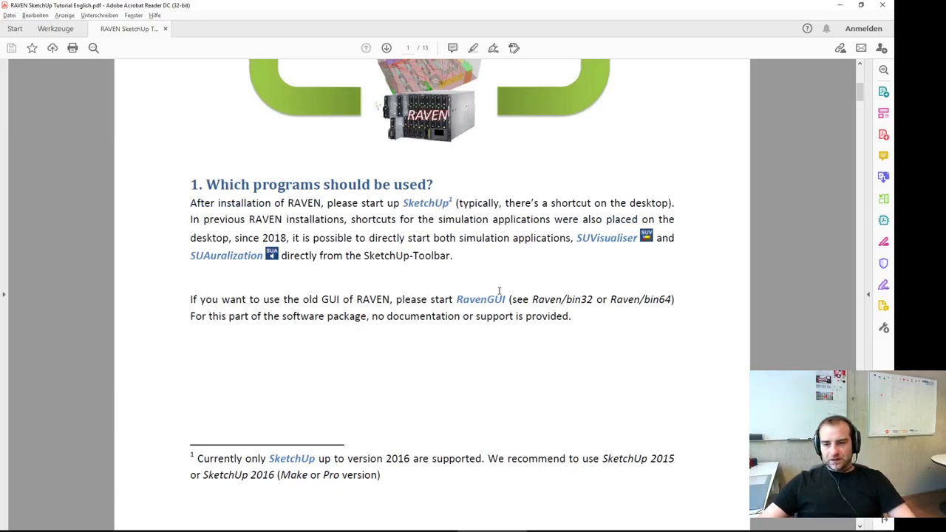
scroll(503, 287, down, 1)
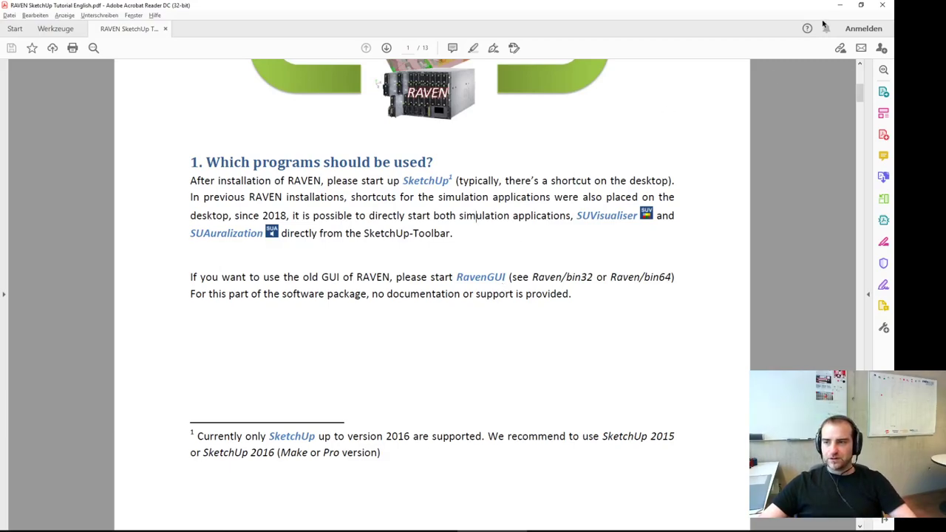
scroll(621, 182, down, 8)
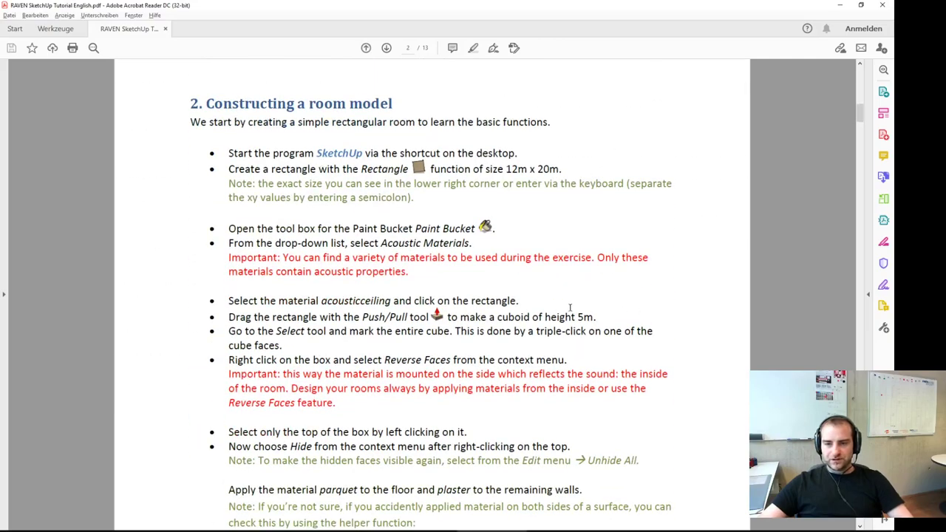
scroll(570, 307, down, 1)
Step: Switch back to SketchUp and draw a 12 m by 20 m rectangle on the ground starting at the origin
key(alt+Tab)
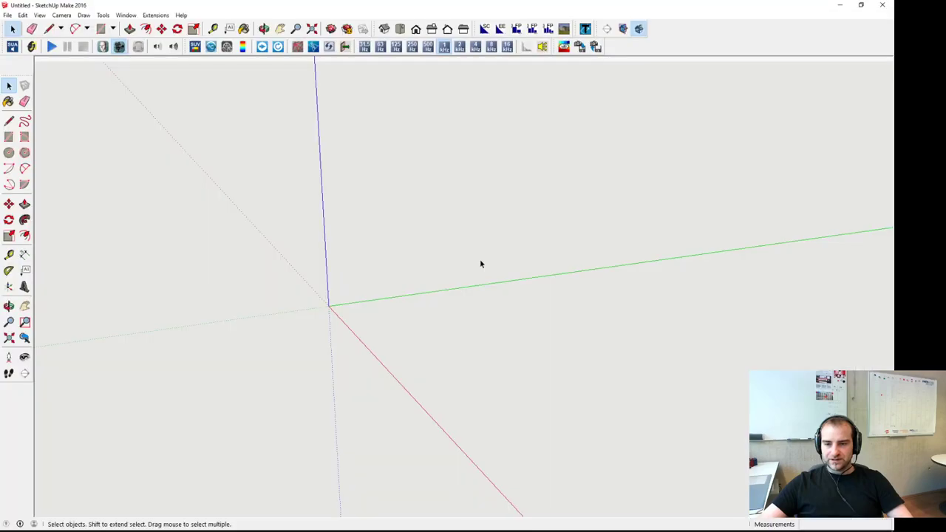
key(r)
click(330, 305)
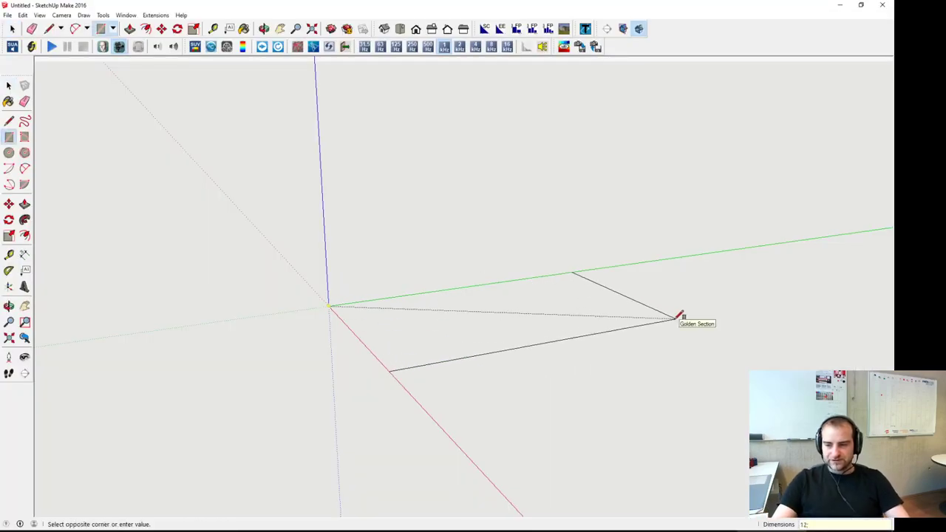
key(Return)
Step: Extrude the rectangle upward 5 m with Push/Pull to form the box-shaped room
key(h)
scroll(672, 321, down, 3)
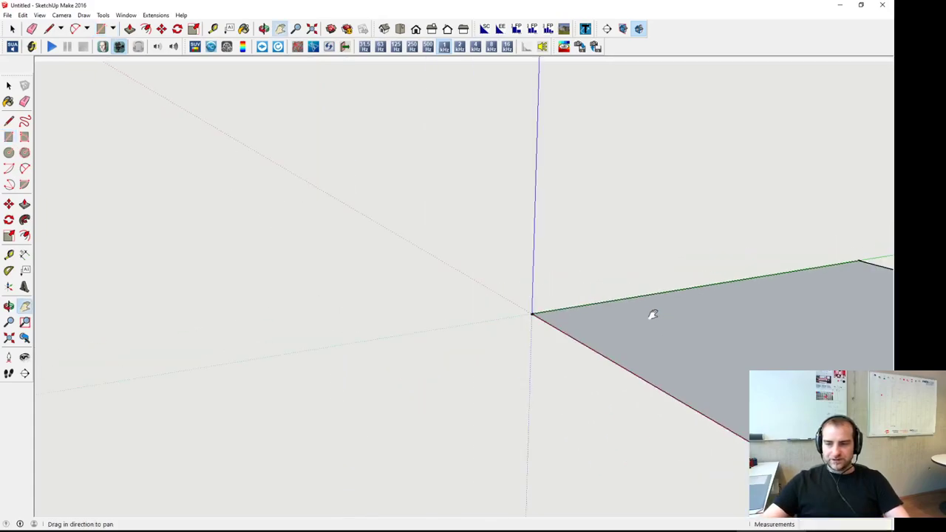
drag(659, 312, 537, 290)
middle_drag(538, 290, 169, 287)
scroll(167, 289, down, 3)
key(space)
click(314, 358)
key(p)
click(313, 358)
click(315, 273)
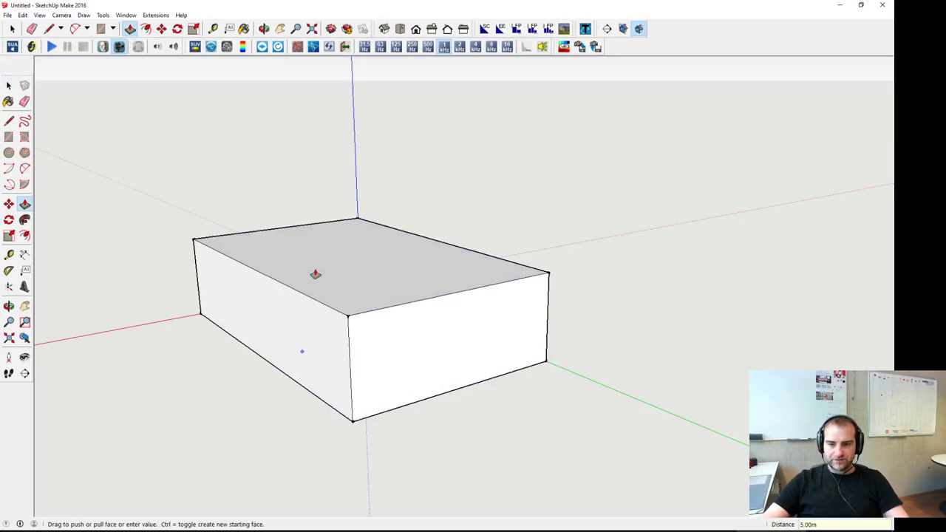
Step: Select the entire box and paint all its faces with the acoustic material plaster
key(h)
drag(256, 329, 376, 289)
key(space)
triple_click(407, 264)
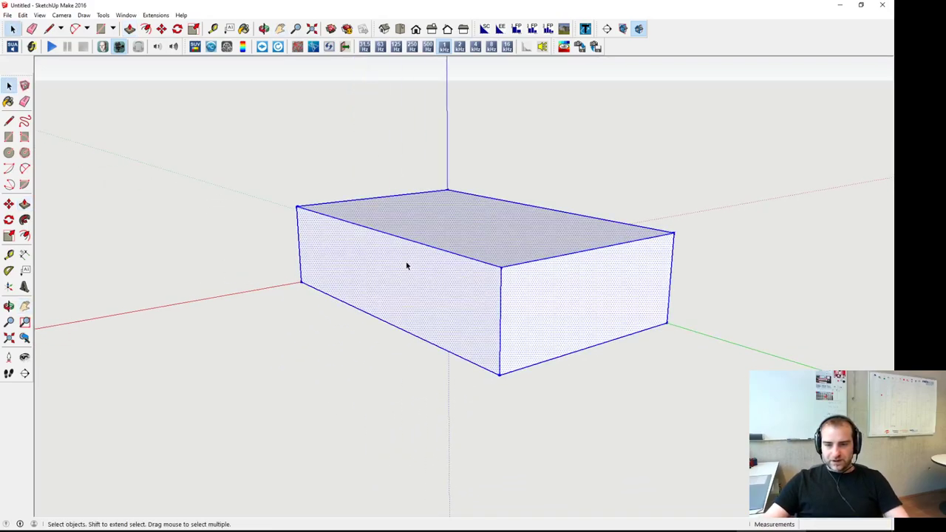
key(b)
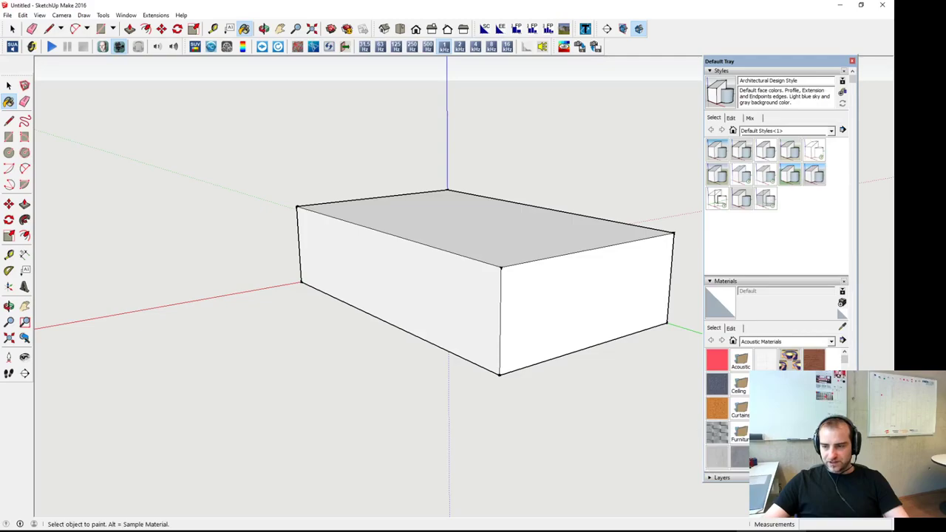
click(482, 227)
Step: Reverse all faces of the selected box so the plaster is on the inside of the room
key(space)
right_click(479, 235)
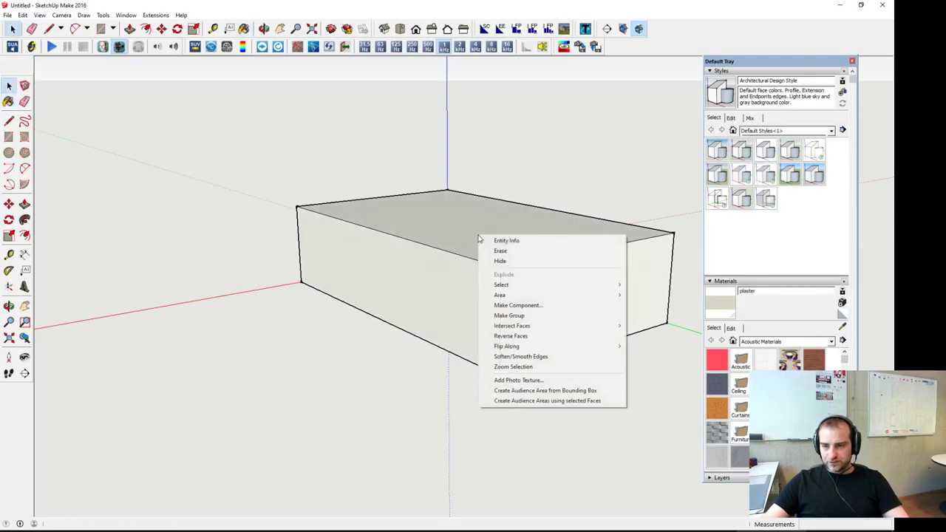
click(533, 337)
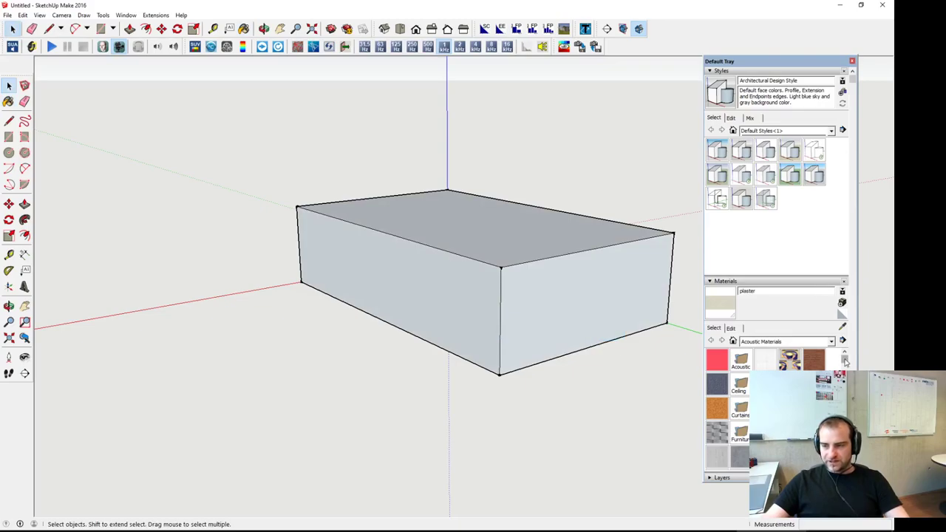
Step: Reverse only the top face of the box so its plaster side faces outward
drag(845, 360, 846, 443)
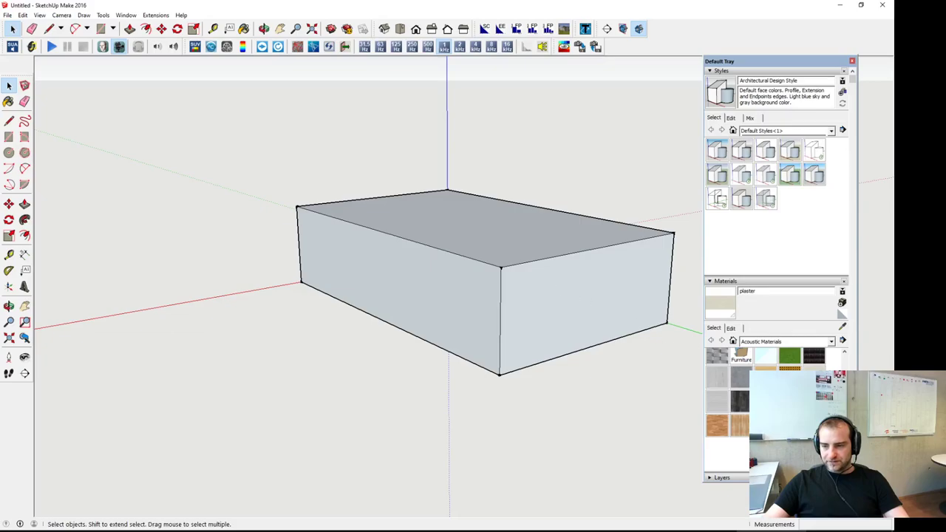
right_click(435, 215)
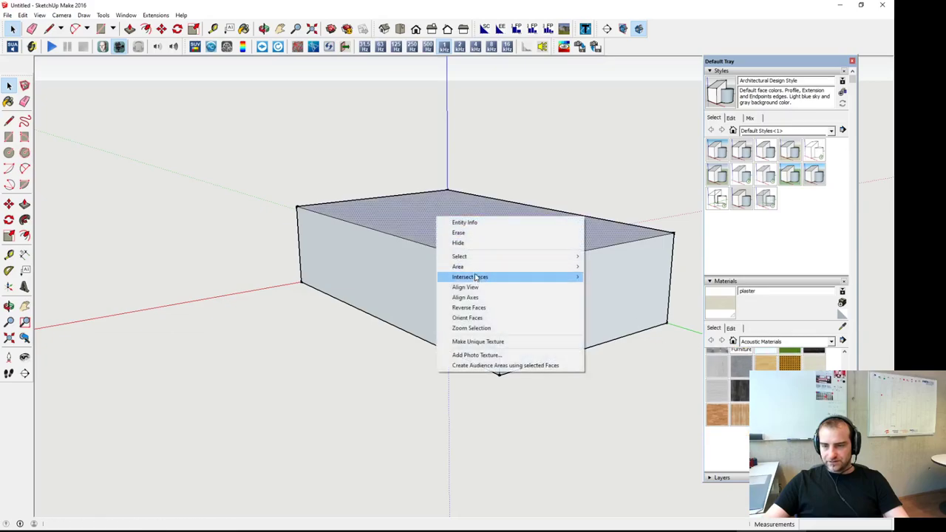
click(487, 308)
click(592, 382)
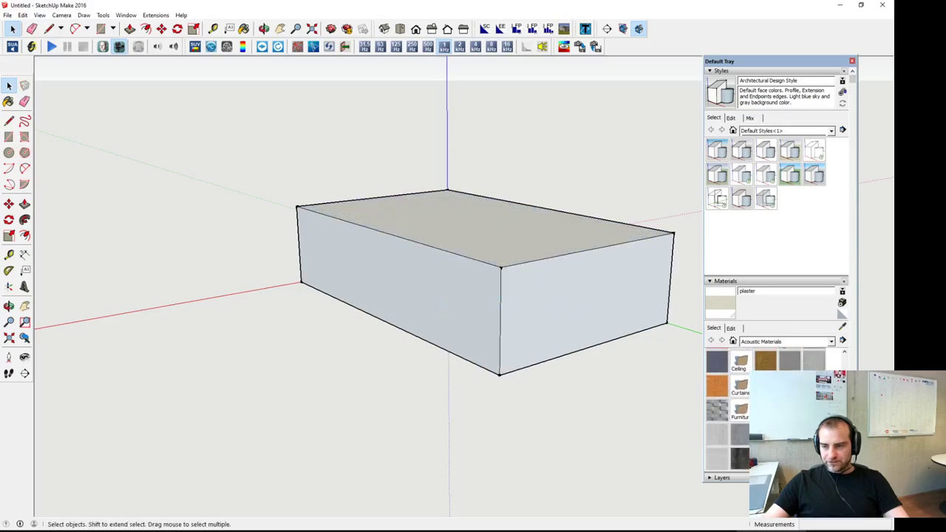
Step: Paint the top face with the acousticceiling material, keeping Acoustic Materials as the material library
click(765, 358)
click(485, 233)
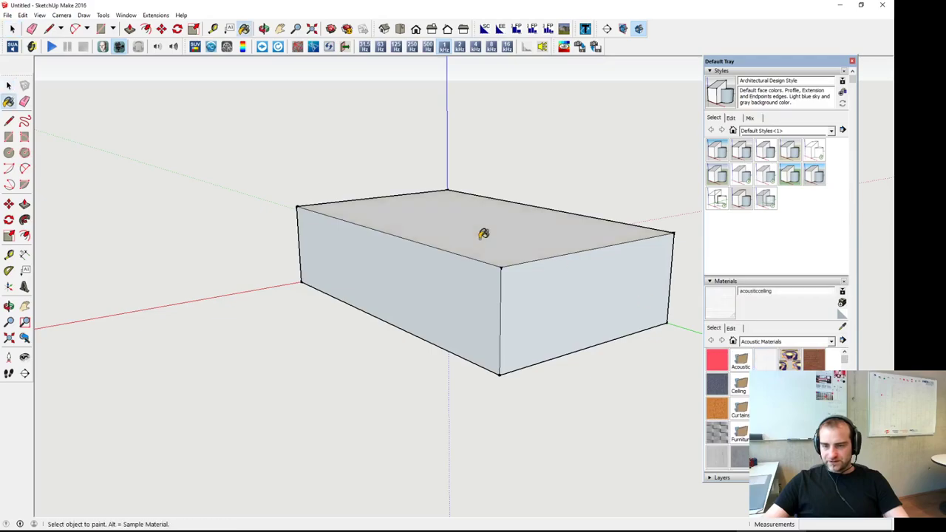
key(space)
click(769, 342)
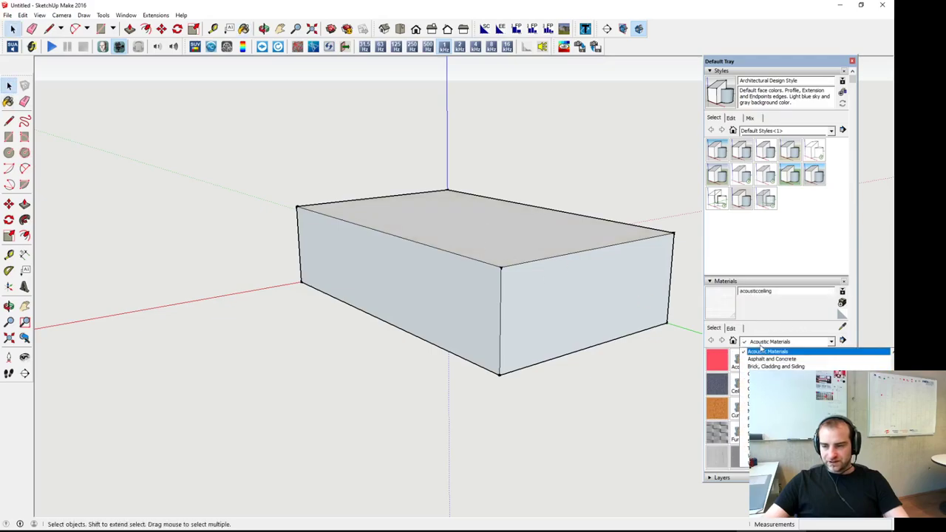
click(768, 351)
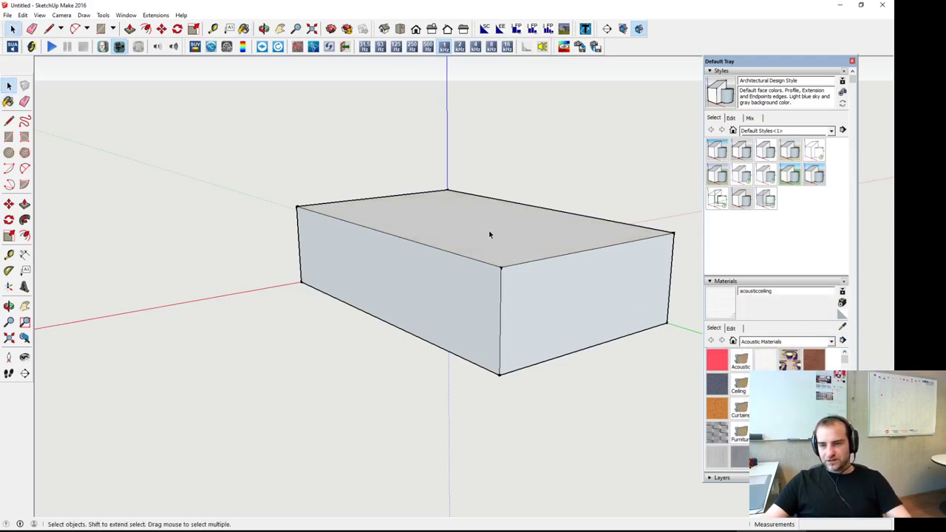
Step: Reverse the top face so its acousticceiling side faces into the room
middle_drag(549, 169, 465, 250)
right_click(448, 215)
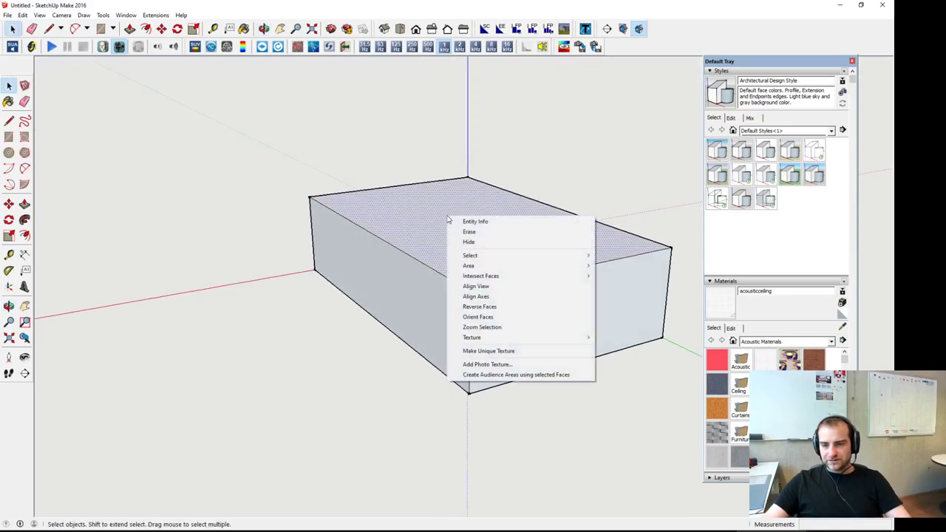
click(548, 168)
scroll(548, 173, up, 5)
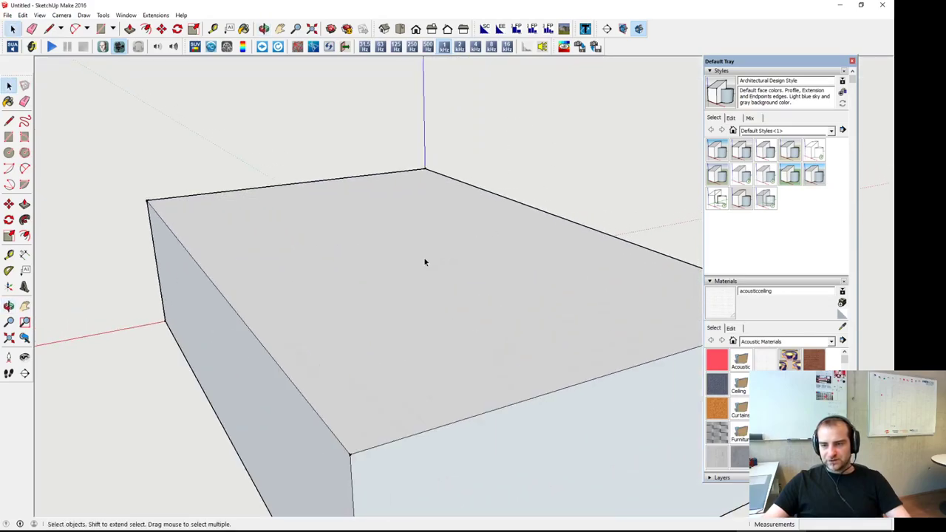
right_click(403, 268)
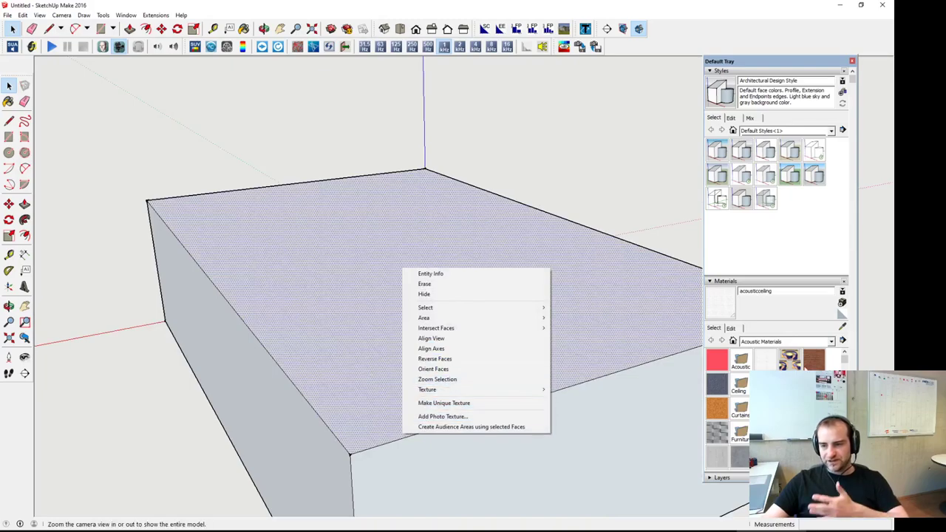
click(458, 359)
Step: Hide the top face to open up the view into the room
mouse_move(409, 390)
middle_down()
mouse_move(419, 348)
mouse_move(414, 367)
mouse_move(365, 313)
mouse_move(338, 348)
mouse_move(330, 342)
mouse_move(589, 343)
mouse_move(501, 334)
mouse_move(603, 190)
middle_up()
right_click(366, 313)
click(391, 336)
Step: Paint the room's floor with the acoustic material parquet and close the tray
key(b)
click(338, 363)
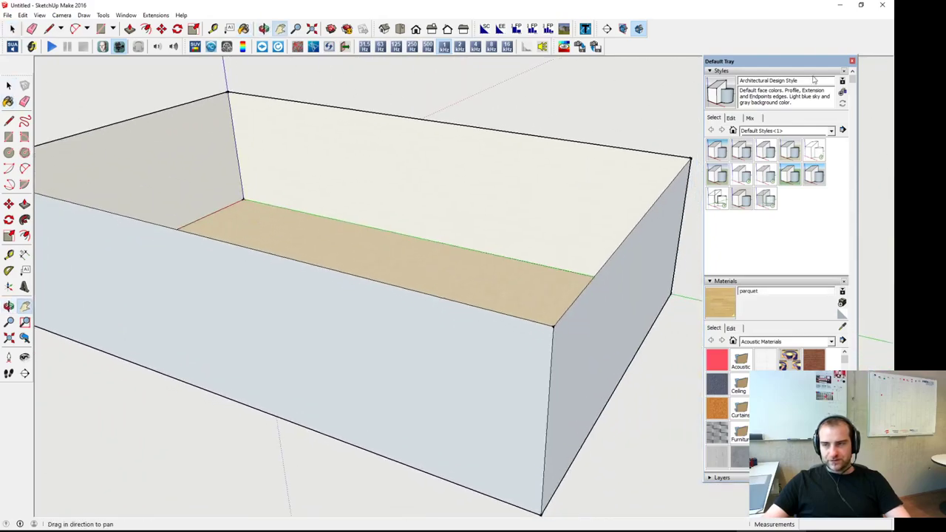
click(852, 60)
Step: Switch to the RAVEN tutorial PDF and examine the stage and seating triangle dimensions under Recommended design approach
middle_drag(268, 381, 534, 325)
shift+middle_drag(339, 324, 414, 290)
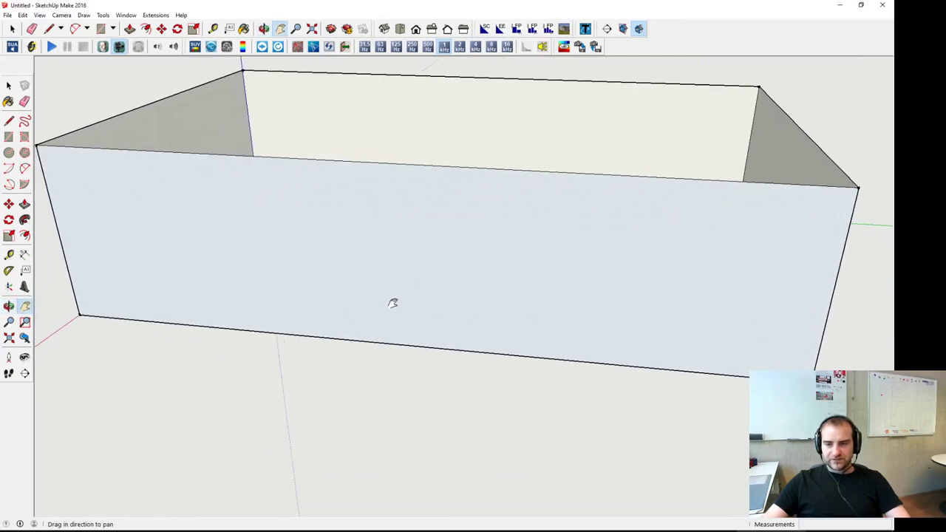
key(alt+Tab)
scroll(310, 280, down, 15)
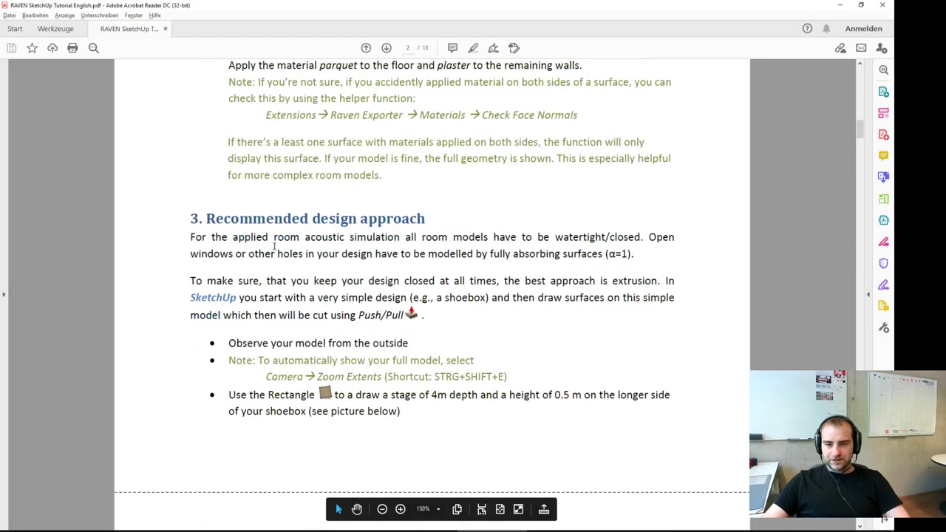
scroll(390, 317, down, 8)
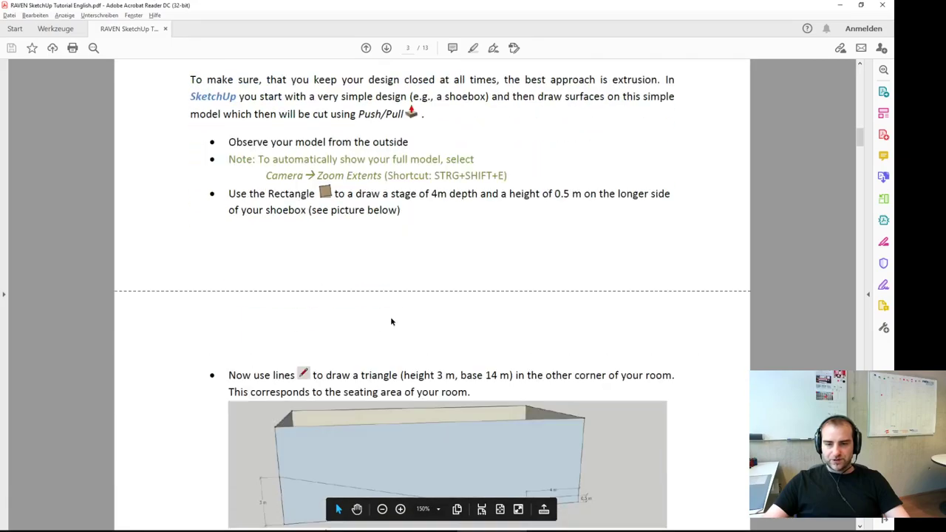
key(alt+Tab)
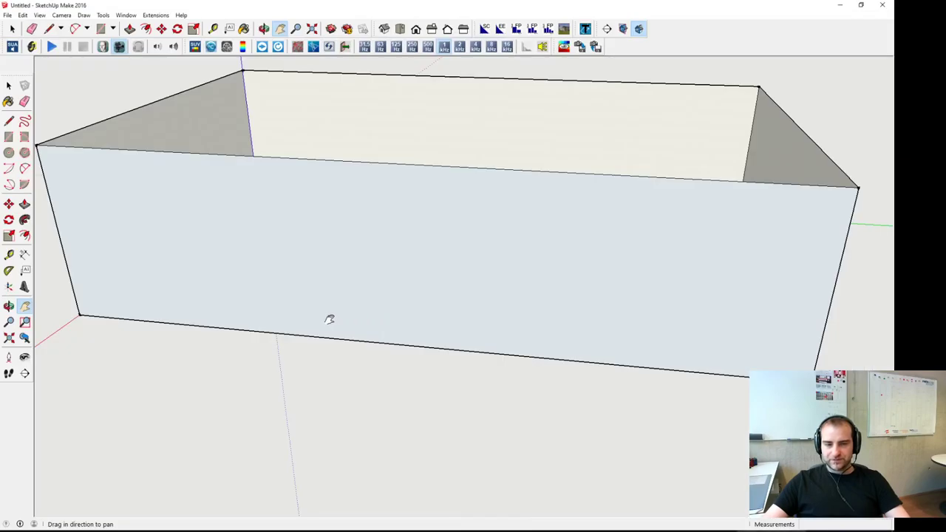
Step: Try to draw a 4 m line up the vertical corner edge of the long wall, starting at its bottom corner
scroll(325, 318, down, 3)
drag(303, 263, 300, 251)
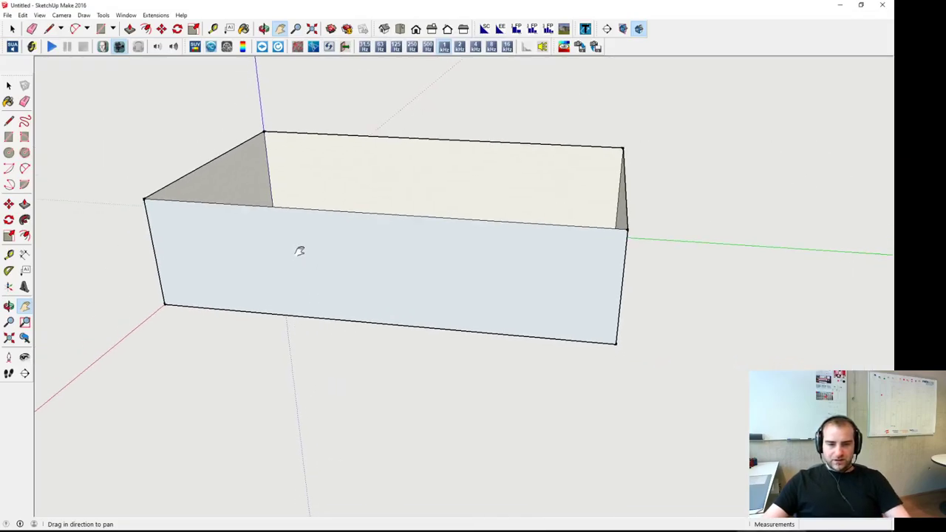
key(l)
click(164, 304)
text(4)
key(Return)
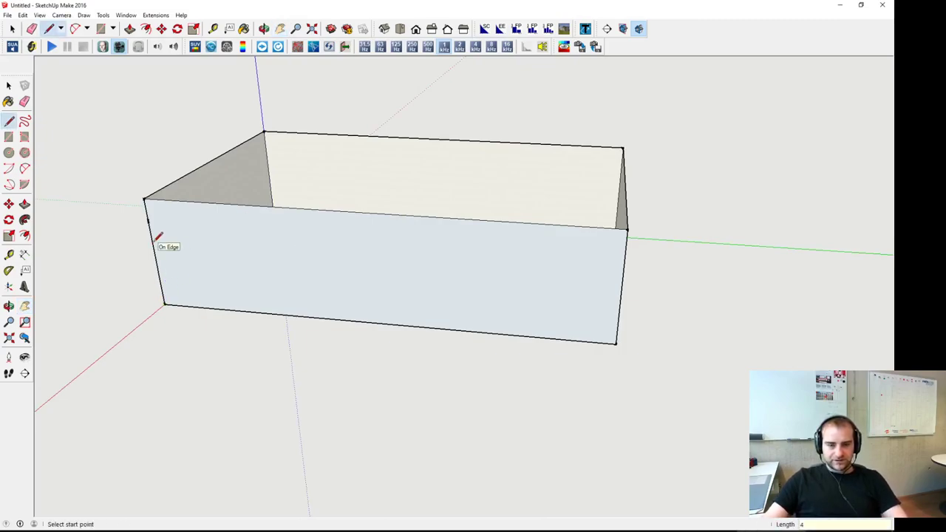
Step: Draw the seating triangle on the long wall: 3 m up the corner edge, with a diagonal down to the bottom edge
click(165, 302)
text(3)
key(Return)
click(153, 243)
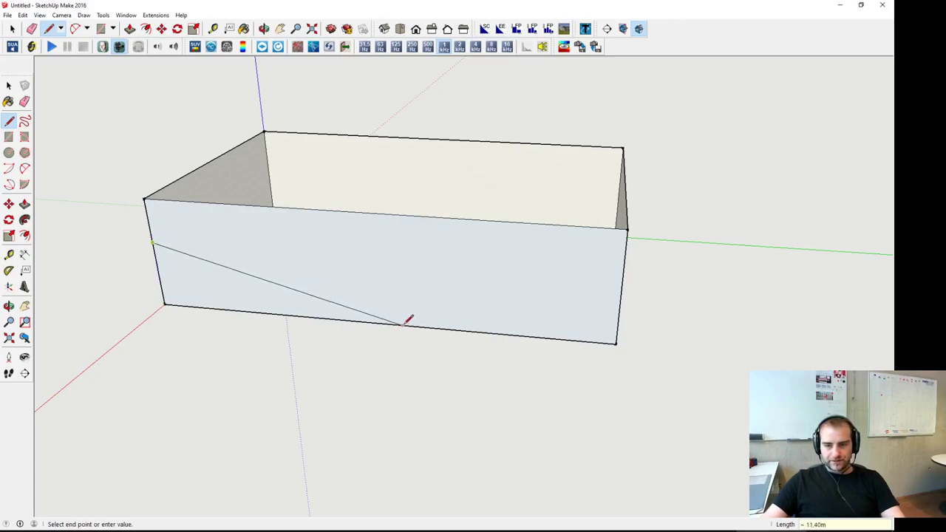
click(443, 329)
Step: Draw a 4 m by 0.5 m stage rectangle at the opposite bottom corner of the long wall
key(r)
click(617, 342)
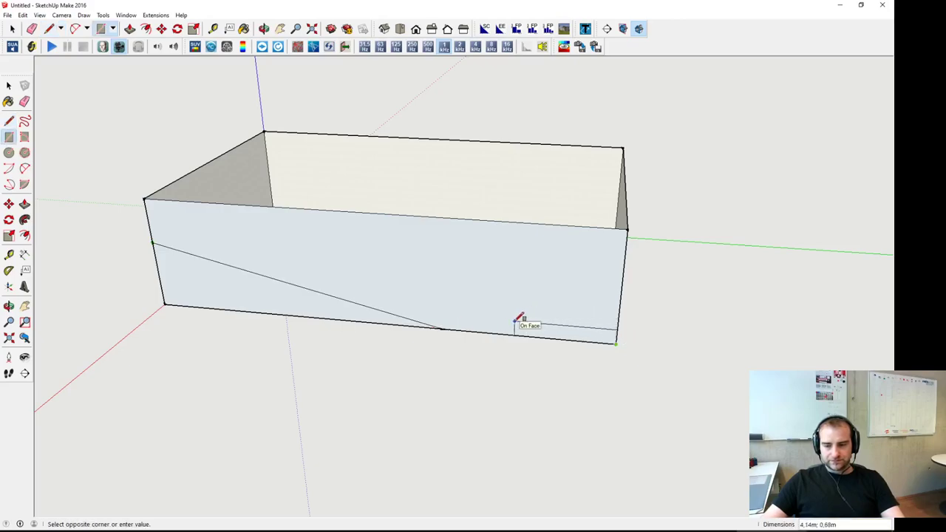
text(4;0,5)
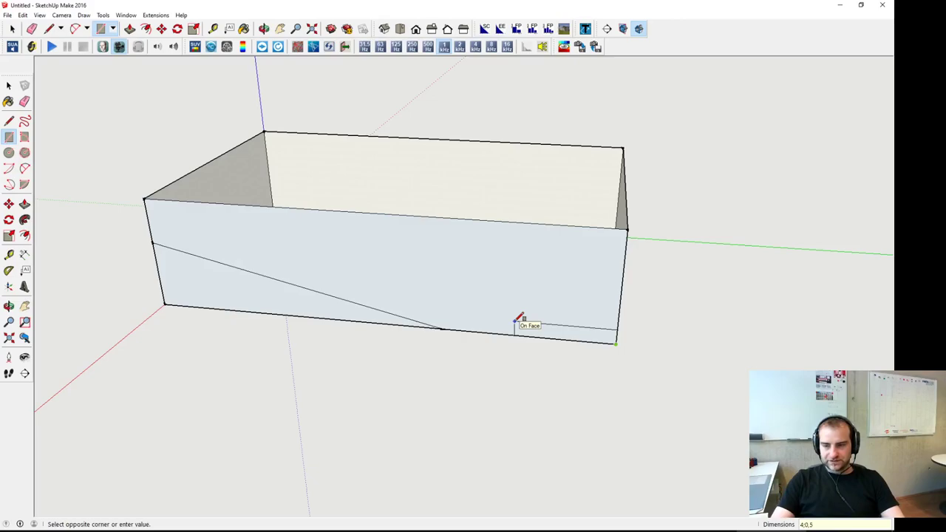
key(Return)
key(space)
Step: Push the stage rectangle through the full width of the room to cut the stage out of the box
click(540, 334)
middle_drag(543, 333, 448, 307)
key(p)
click(448, 309)
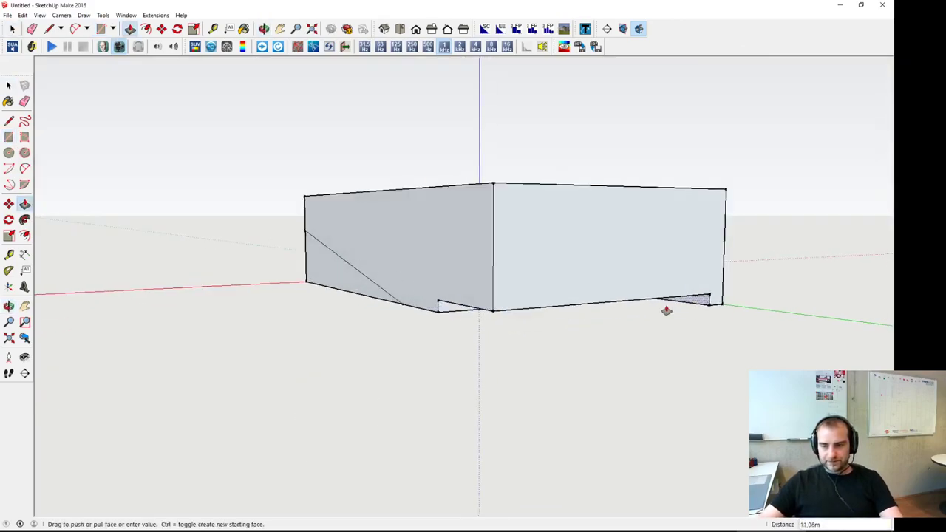
click(727, 309)
key(space)
Step: Push the seating triangle 12 m through the room's width to form the sloped seating floor
middle_drag(331, 308, 476, 295)
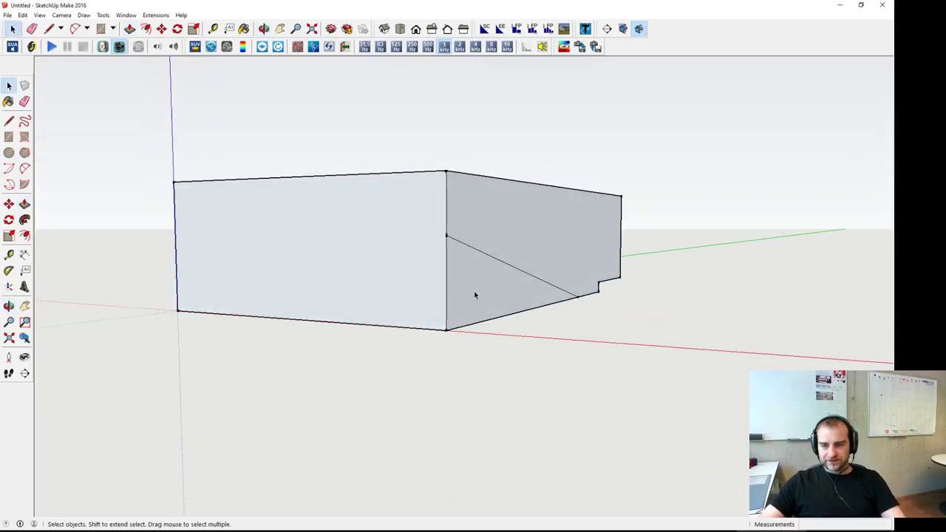
key(p)
click(465, 289)
click(163, 287)
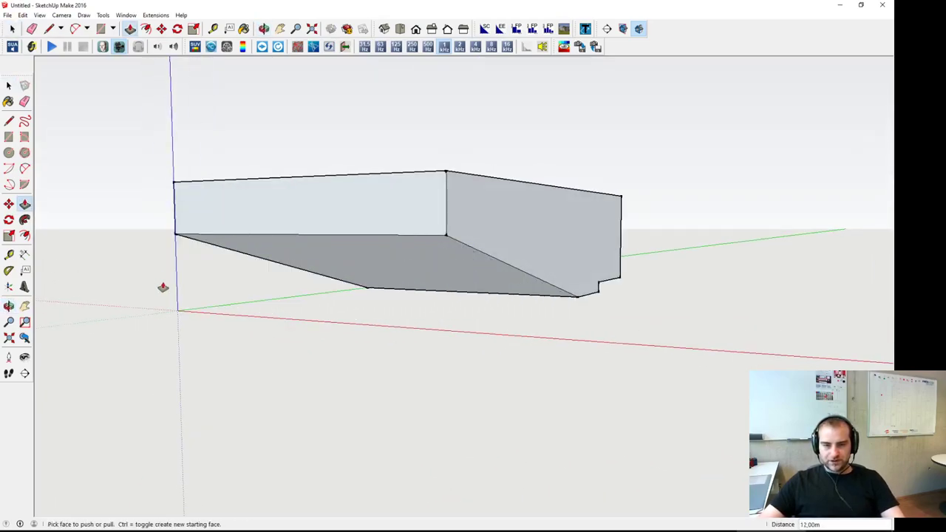
Step: Draw a free-standing triangle with lines from the edge between the side wall and the sloped seating floor
middle_drag(163, 286, 590, 237)
mouse_move(775, 317)
middle_down()
mouse_move(794, 333)
mouse_move(498, 327)
middle_up()
key(l)
click(512, 305)
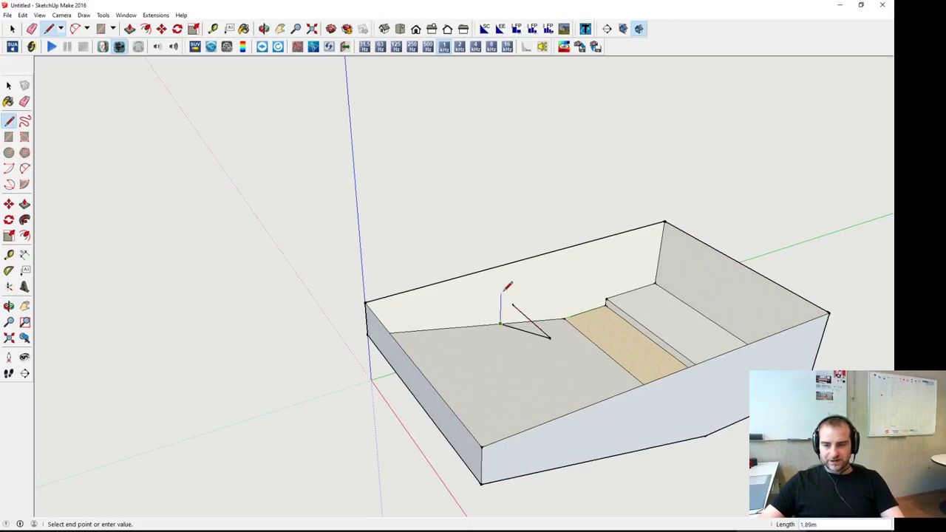
mouse_move(547, 330)
middle_down()
mouse_move(395, 281)
mouse_move(578, 382)
mouse_move(400, 321)
mouse_move(435, 382)
mouse_move(572, 340)
mouse_move(507, 363)
mouse_move(349, 324)
middle_up()
key(space)
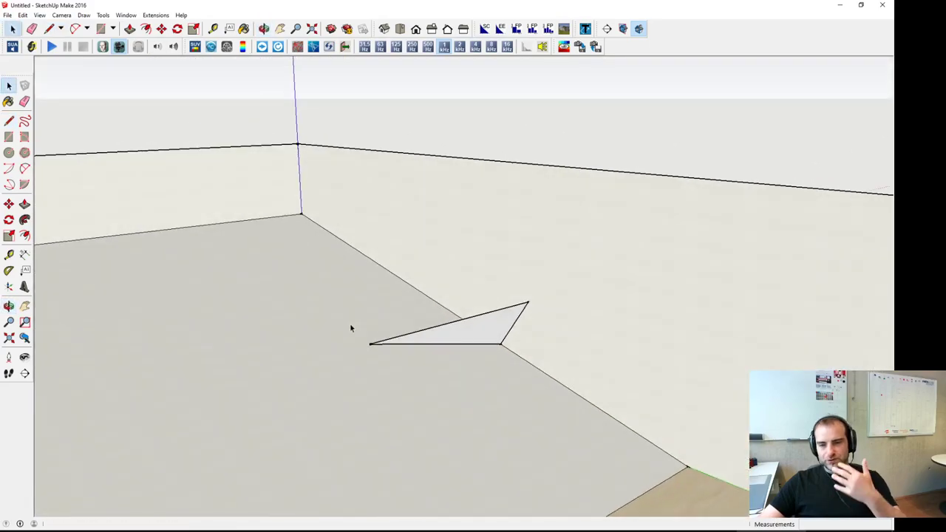
Step: Select the whole free-standing triangle and delete it
drag(323, 263, 615, 409)
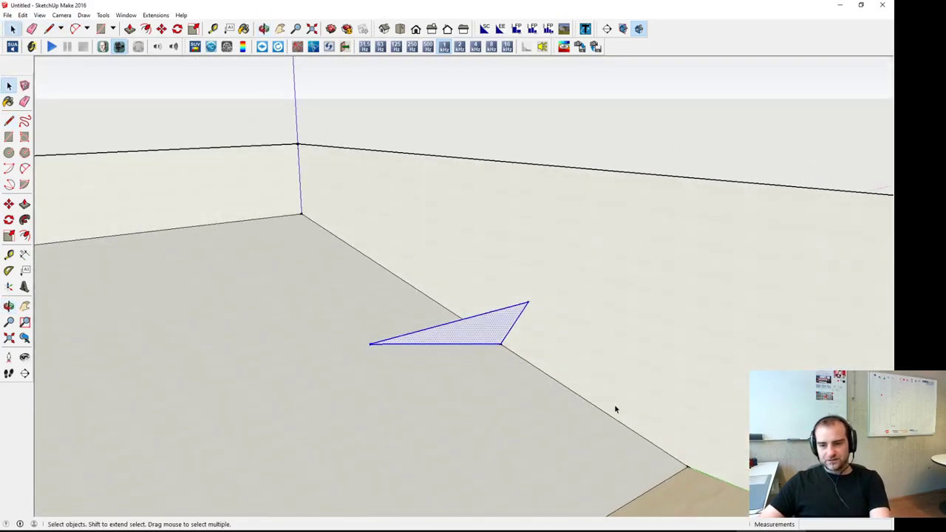
middle_drag(408, 334, 674, 426)
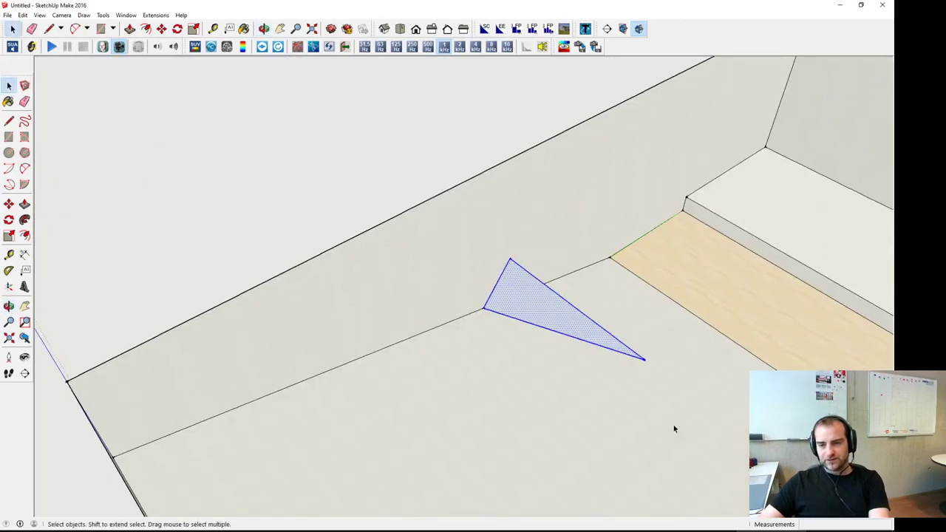
key(Delete)
Step: Draw a rectangle on the side wall above the sloped seating floor
key(r)
click(402, 269)
click(507, 250)
key(space)
Step: Pull the wall rectangle out into the room to form a box
click(459, 254)
key(p)
drag(467, 272, 572, 330)
middle_drag(572, 330, 211, 272)
key(space)
scroll(280, 261, down, 2)
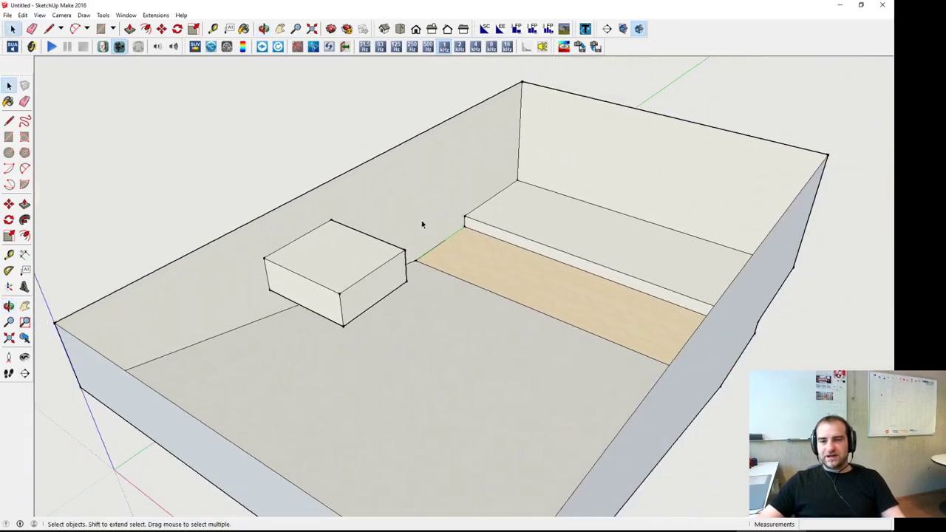
Step: Undo the pulled-out box and remove the remaining rectangle edges from the side wall
key(ctrl+z)
middle_drag(245, 245, 245, 201)
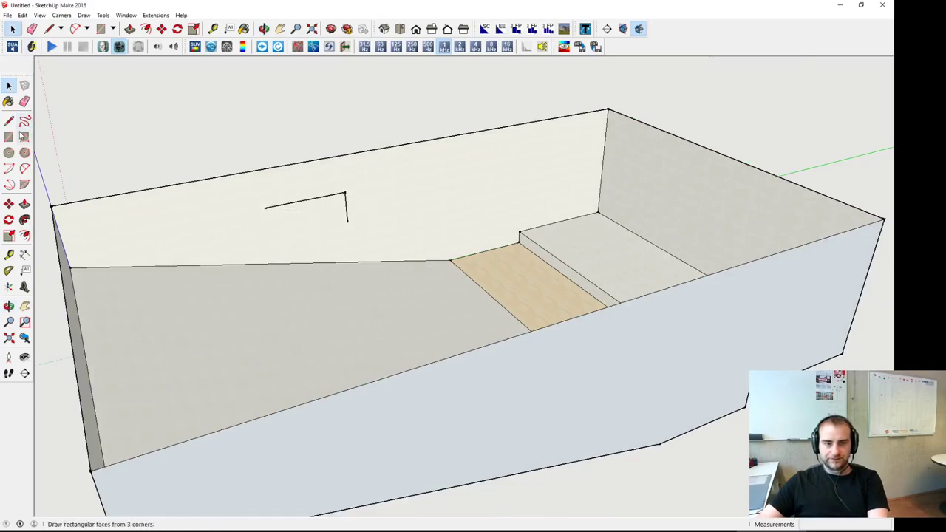
key(r)
key(space)
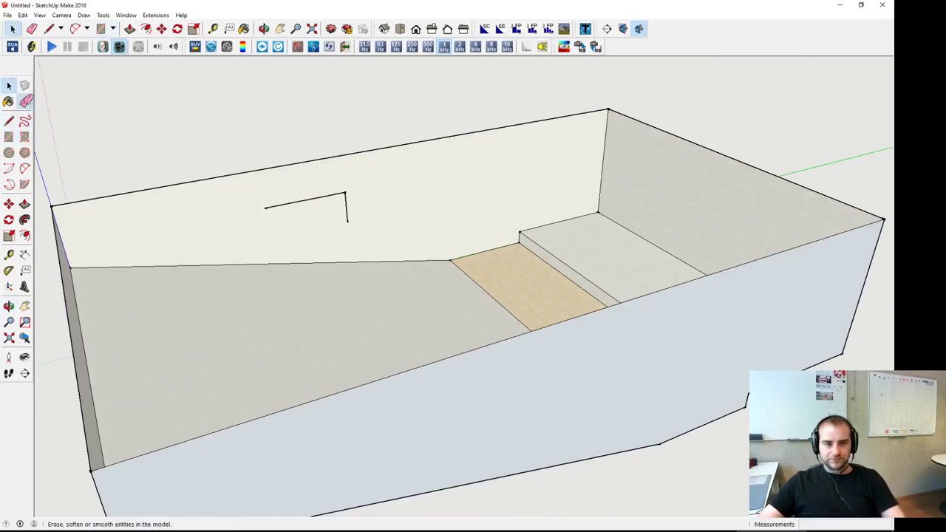
click(24, 102)
key(space)
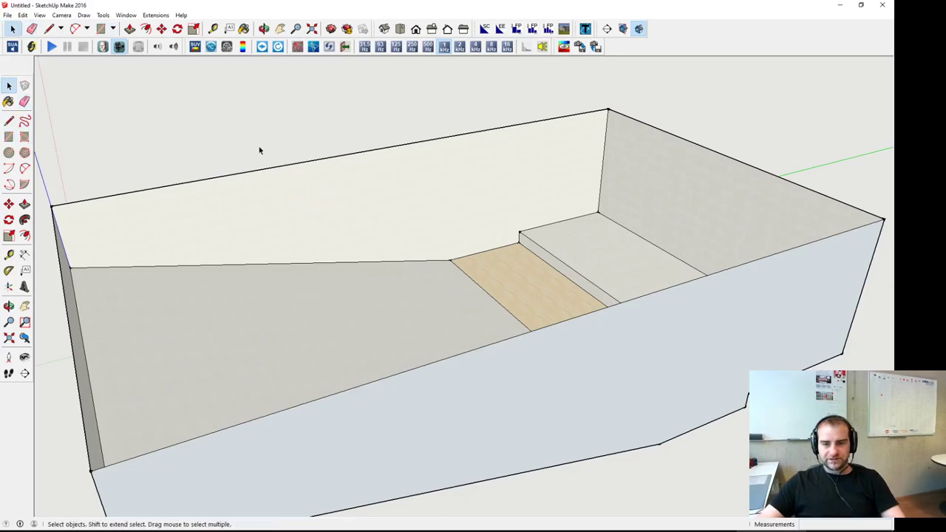
Step: Paint the sloped seating floor with the parquet material of the flat floor strip
scroll(283, 178, down, 3)
mouse_move(283, 177)
middle_down()
mouse_move(353, 203)
mouse_move(709, 233)
mouse_move(493, 207)
mouse_move(490, 222)
middle_up()
key(b)
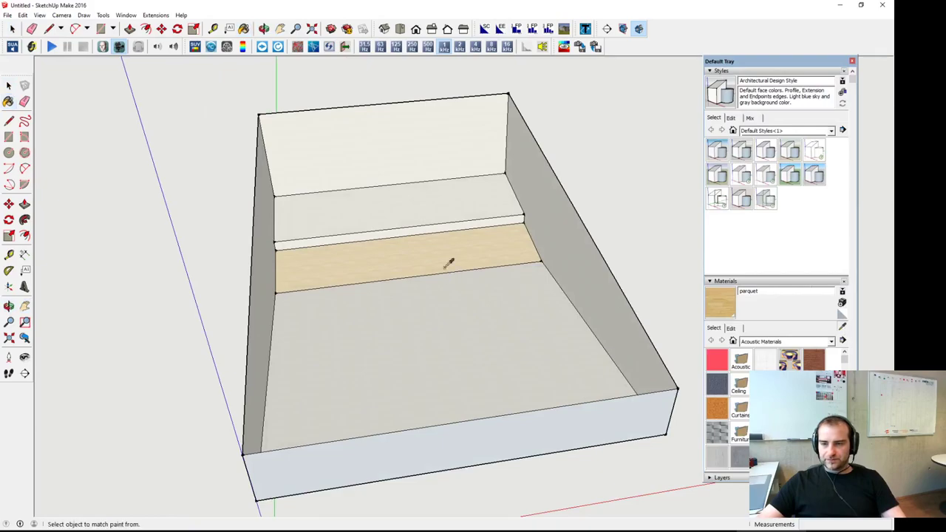
click(450, 332)
key(space)
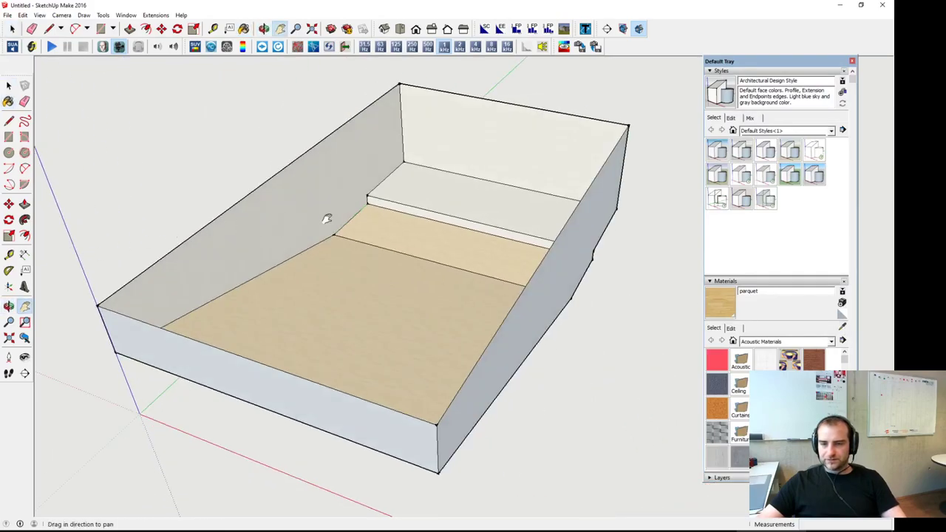
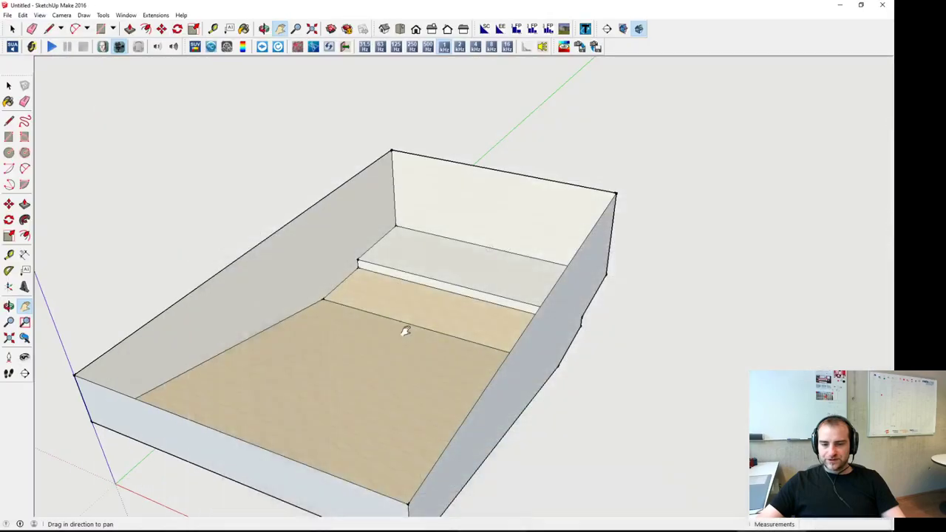
Step: Place a RAVEN sound source above the stage, near the back wall
click(155, 14)
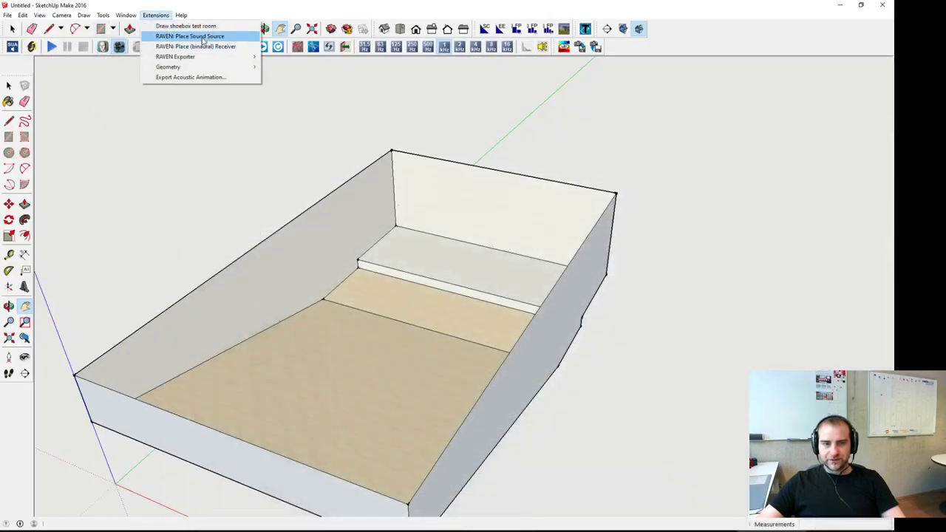
click(174, 37)
click(420, 234)
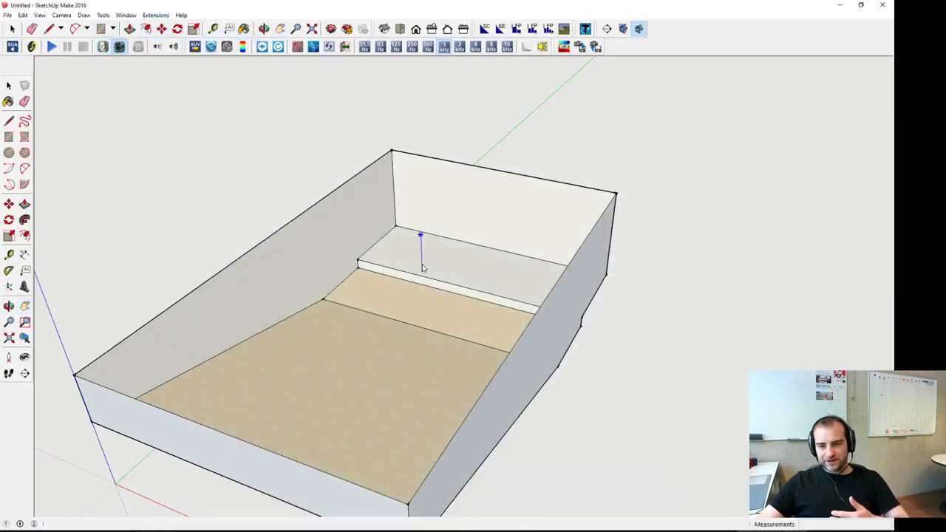
click(155, 14)
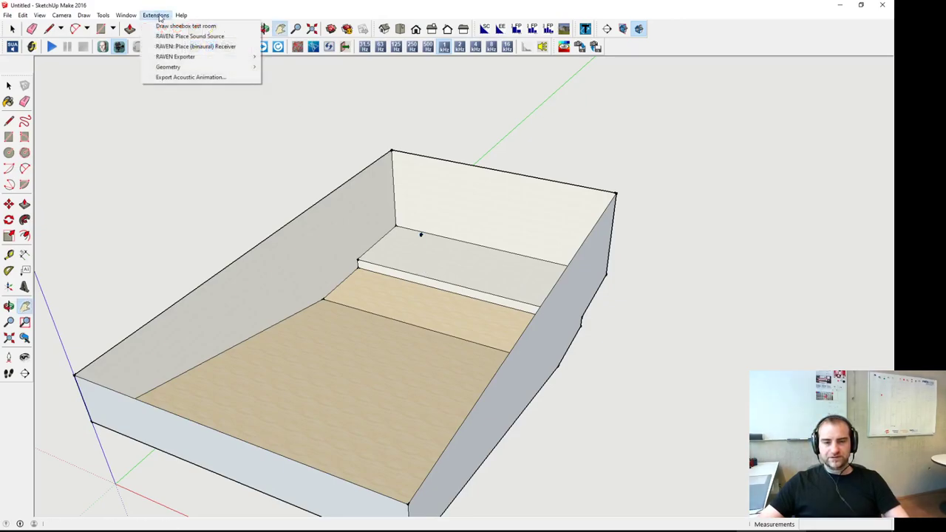
click(181, 5)
Step: Rotate the sound source about its vertical axis so the loudspeaker faces the seating area
scroll(427, 244, up, 10)
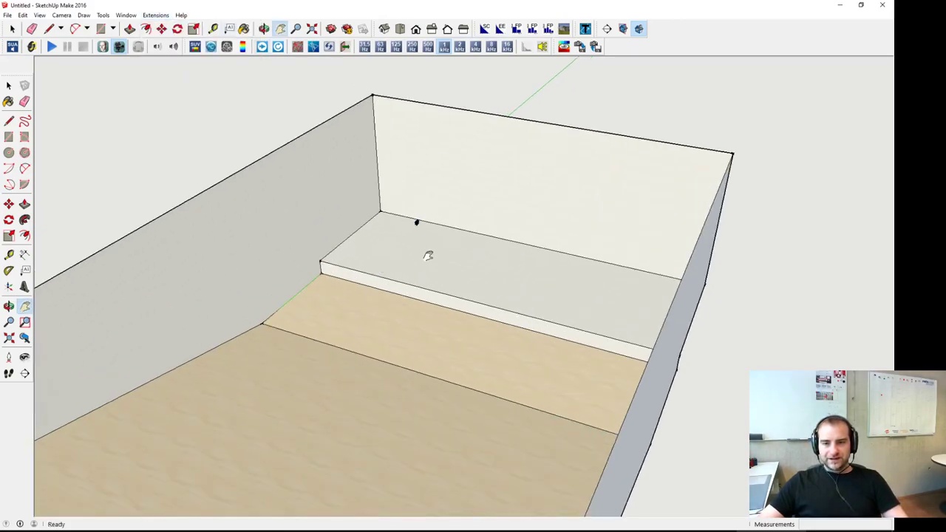
key(space)
click(403, 209)
scroll(403, 209, up, 2)
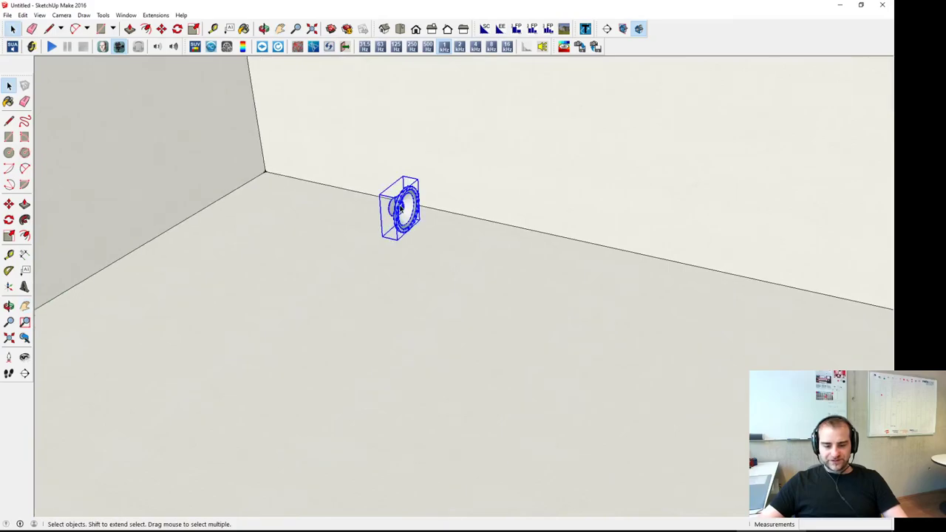
key(m)
key(q)
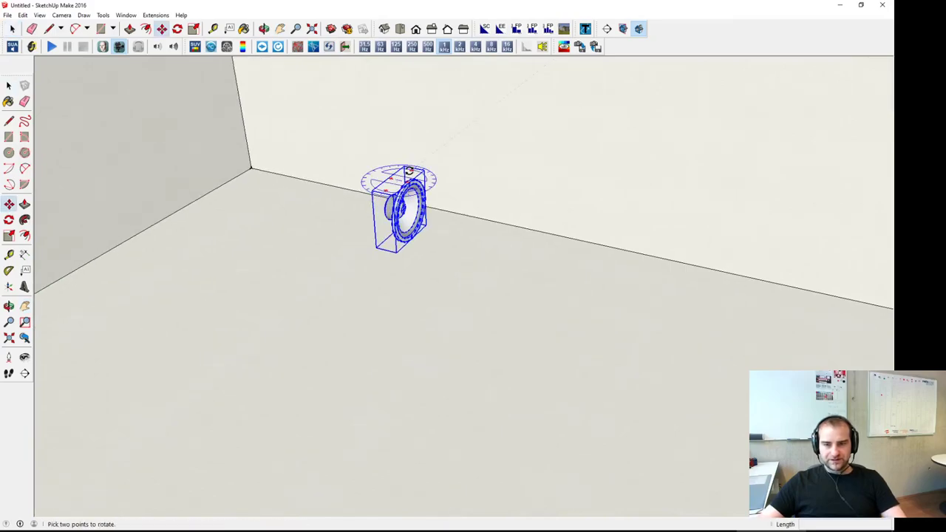
click(409, 171)
click(439, 179)
key(space)
scroll(436, 185, down, 6)
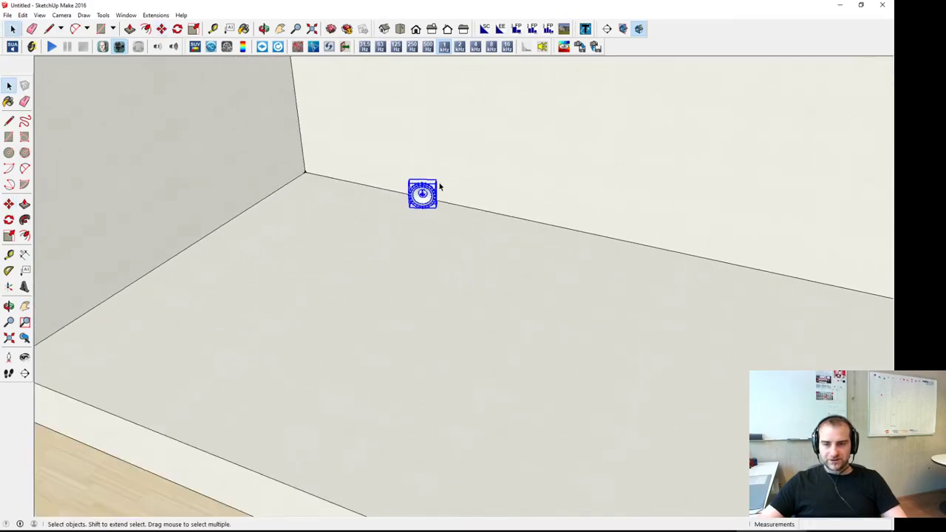
middle_drag(427, 186, 566, 244)
scroll(436, 200, up, 3)
middle_drag(439, 202, 466, 228)
scroll(371, 220, down, 3)
scroll(372, 221, down, 3)
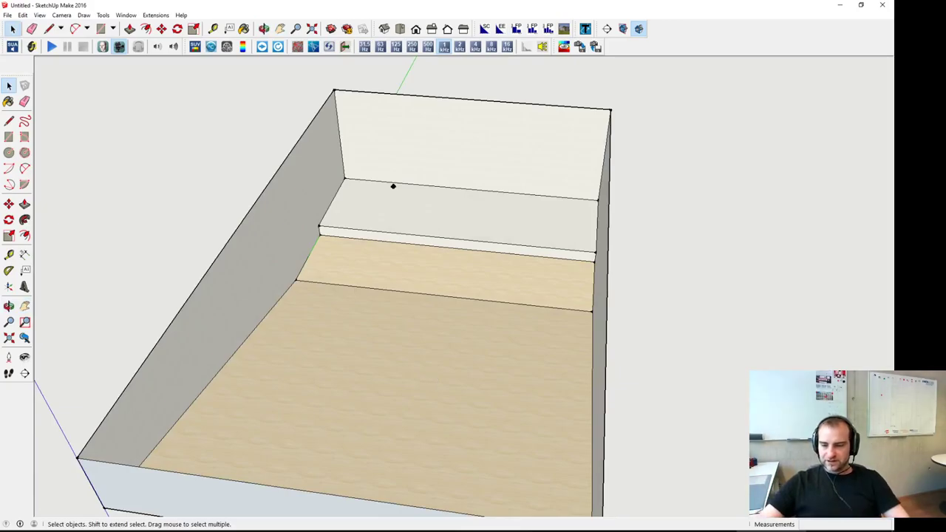
Step: Switch to the RAVEN tutorial PDF, read section 5 on starting the simulation, and return to SketchUp
key(alt+Tab)
key(alt+Tab)
key(alt+Tab)
scroll(435, 383, down, 15)
scroll(435, 383, up, 3)
ctrl+scroll(435, 383, down, 2)
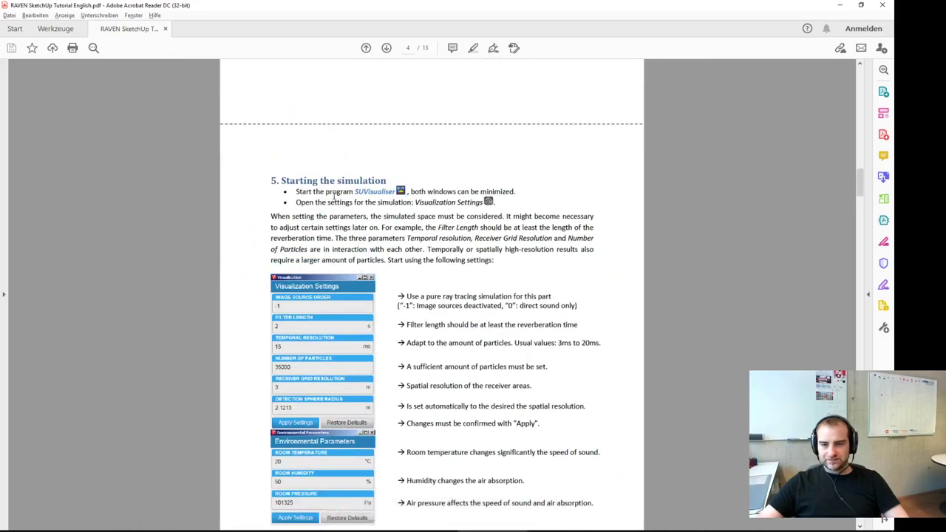
scroll(334, 196, down, 3)
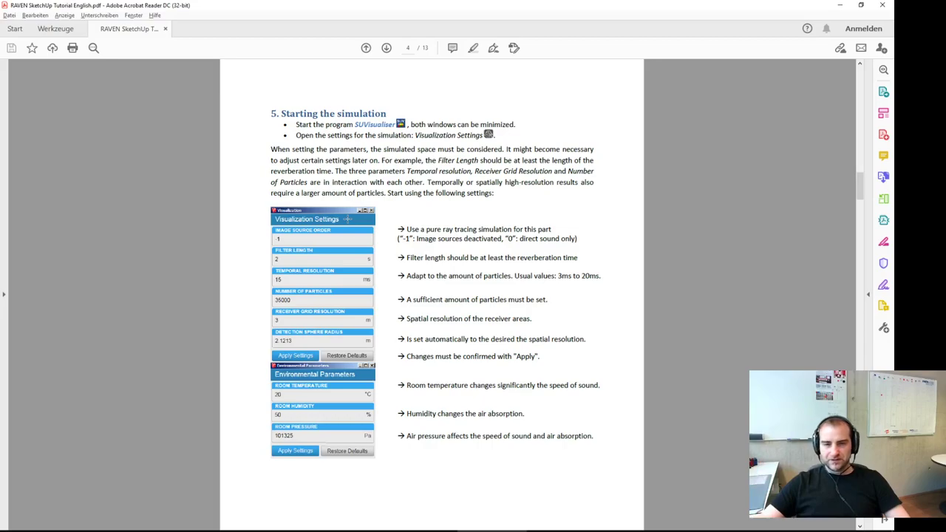
double_click(372, 124)
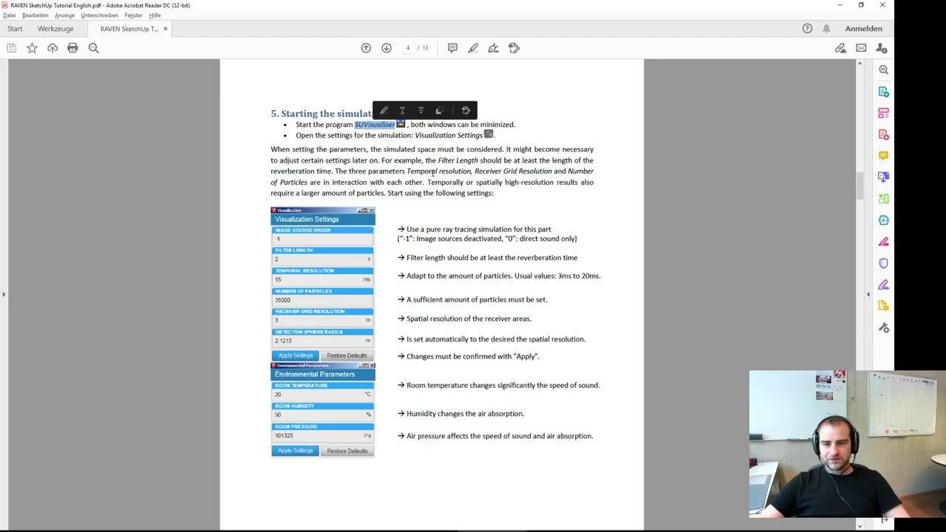
key(alt+Tab)
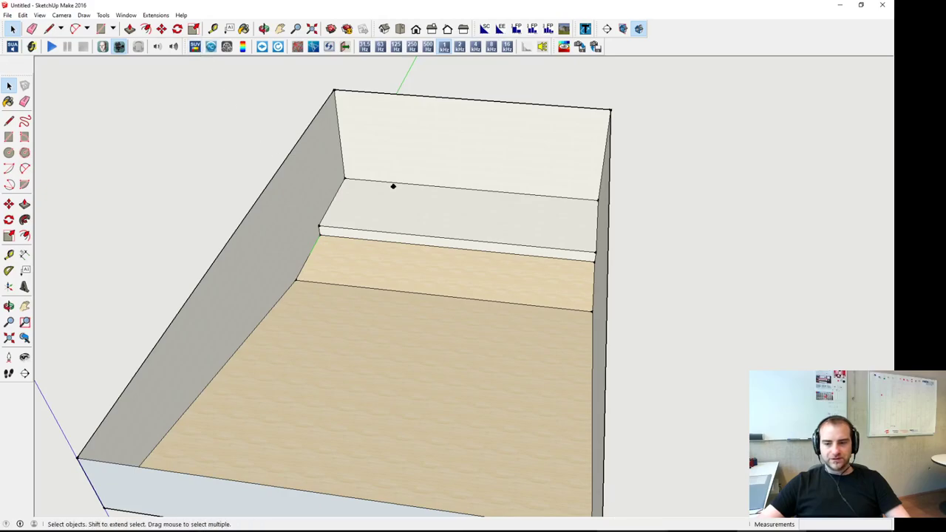
Step: Save the model as Tutorial.skp and start SUVisualiser, moving its viewer aside and minimising its console window
click(849, 228)
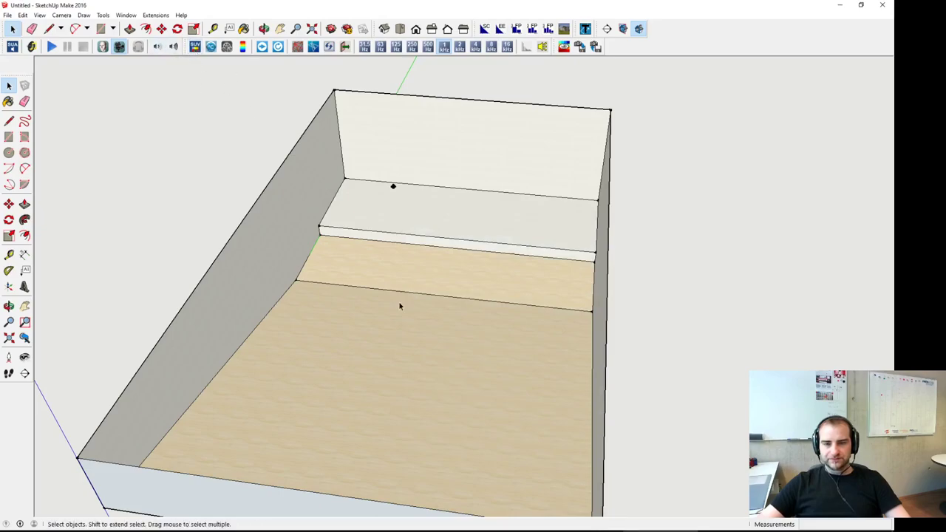
middle_drag(399, 306, 261, 239)
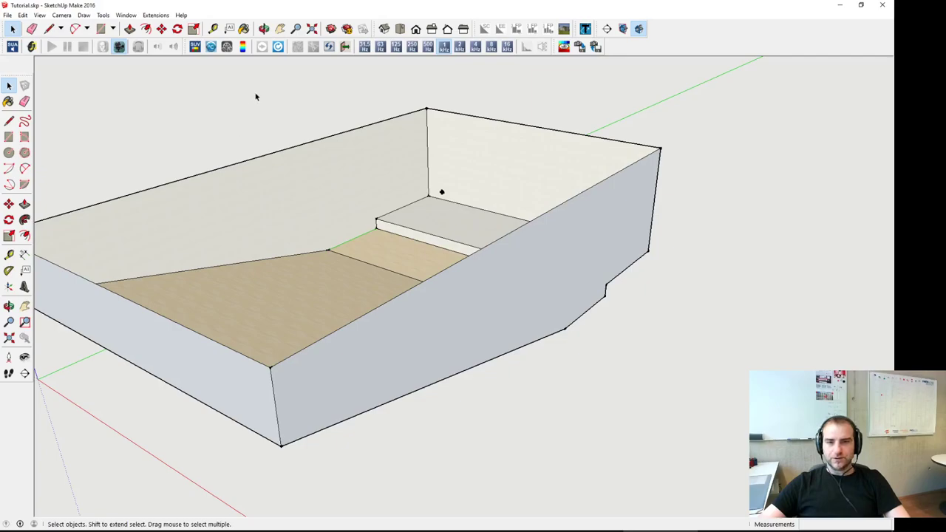
click(210, 49)
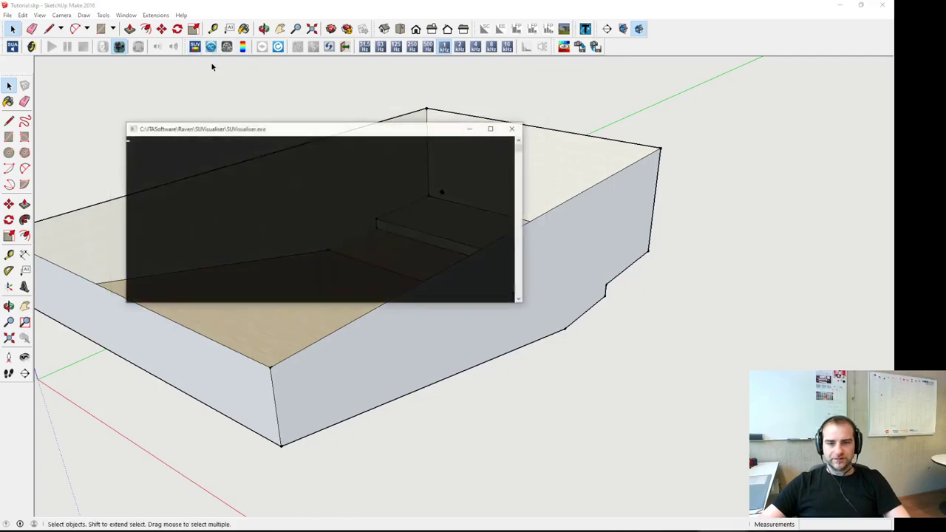
drag(211, 57, 726, 94)
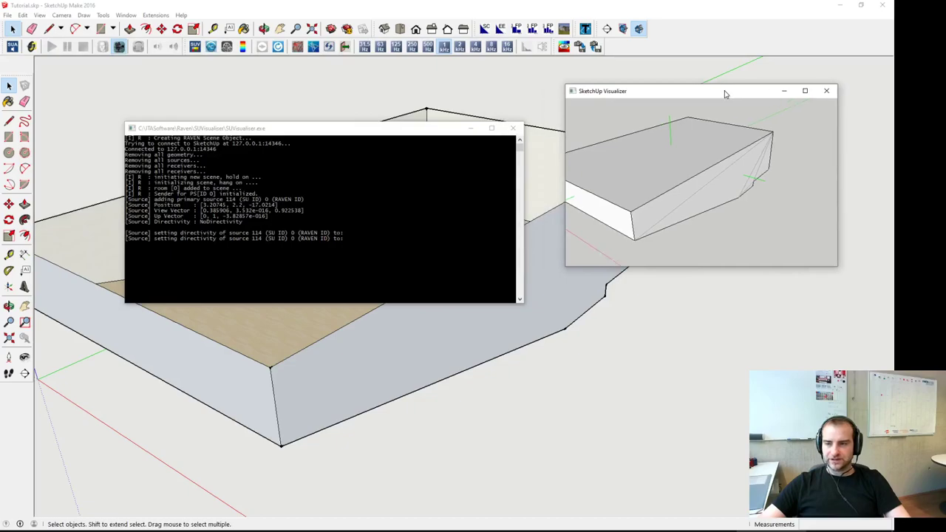
click(469, 130)
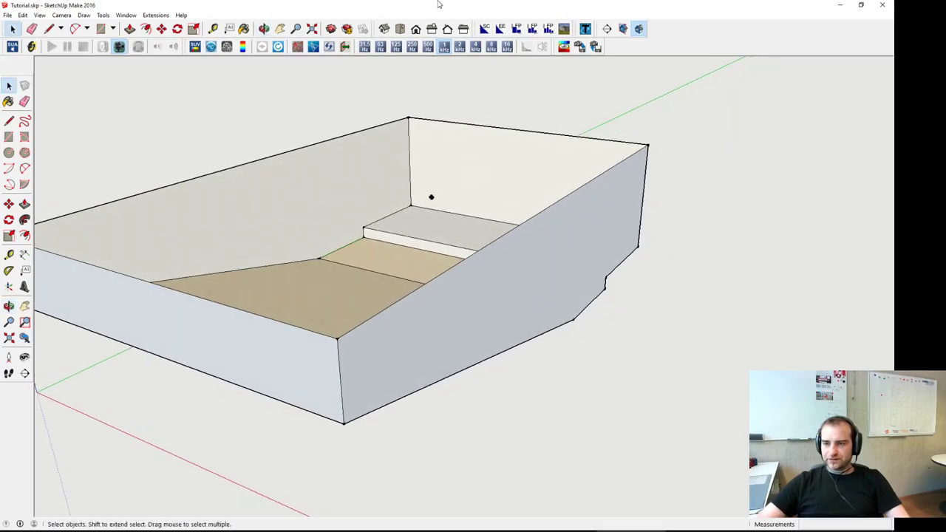
Step: Place SketchUp beside the SketchUp Visualizer, compare the room and sound source in both views, and maximise SketchUp again
key(super+Left)
mouse_move(256, 207)
middle_down()
mouse_move(300, 190)
mouse_move(227, 226)
mouse_move(328, 311)
mouse_move(406, 192)
mouse_move(291, 219)
mouse_move(317, 236)
mouse_move(270, 84)
mouse_move(197, 243)
mouse_move(266, 268)
mouse_move(250, 275)
mouse_move(311, 279)
middle_up()
scroll(205, 218, up, 5)
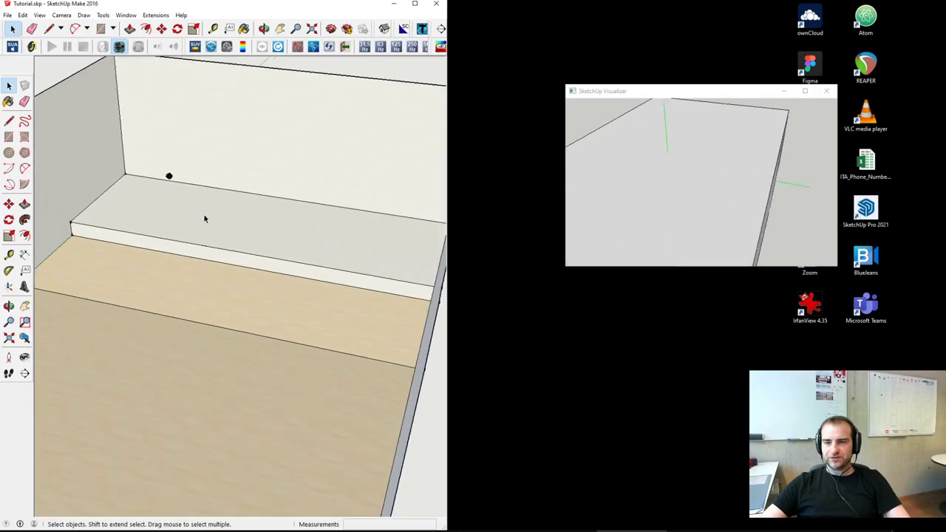
mouse_move(163, 226)
middle_down()
mouse_move(173, 192)
mouse_move(162, 142)
mouse_move(178, 147)
middle_up()
scroll(194, 164, up, 5)
scroll(193, 164, down, 6)
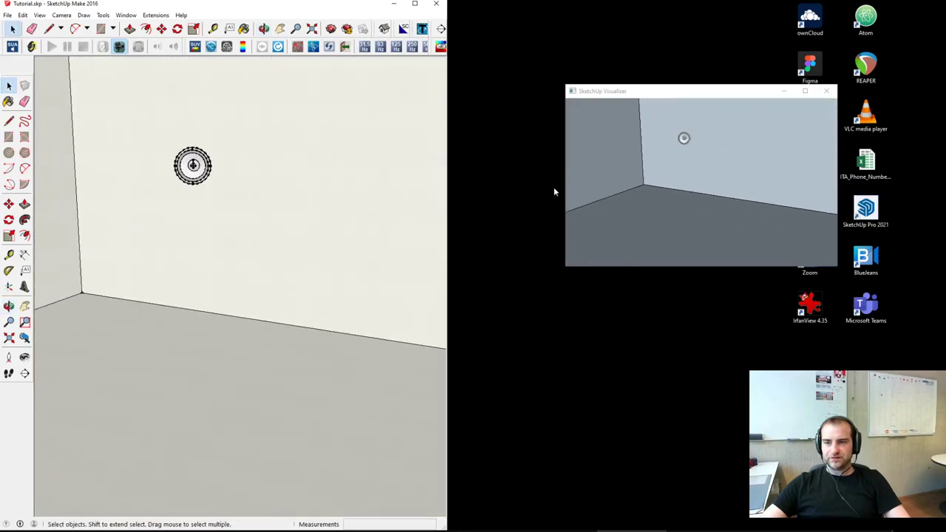
scroll(186, 213, down, 8)
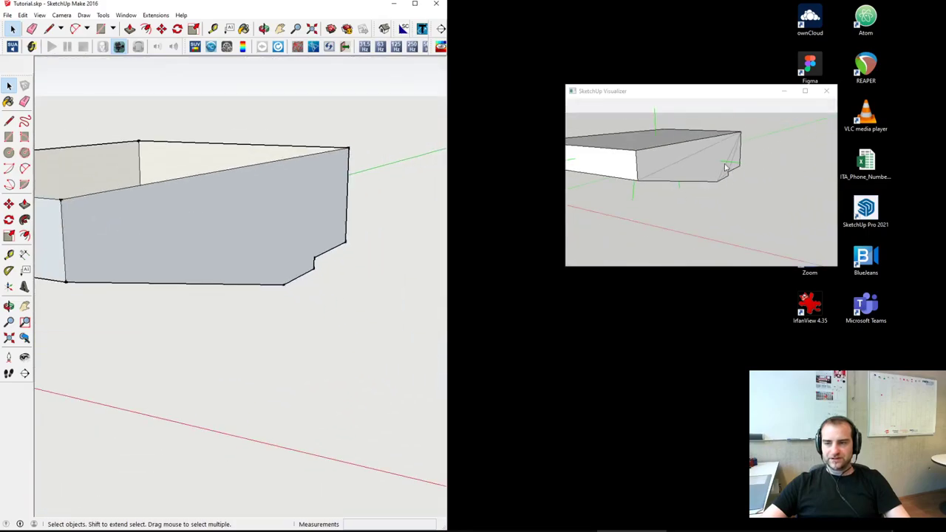
mouse_move(224, 232)
middle_down()
mouse_move(376, 247)
mouse_move(173, 238)
mouse_move(227, 249)
mouse_move(184, 251)
mouse_move(234, 228)
mouse_move(359, 251)
mouse_move(387, 300)
mouse_move(318, 310)
mouse_move(186, 238)
mouse_move(281, 255)
mouse_move(192, 203)
mouse_move(235, 240)
mouse_move(266, 241)
mouse_move(258, 246)
middle_up()
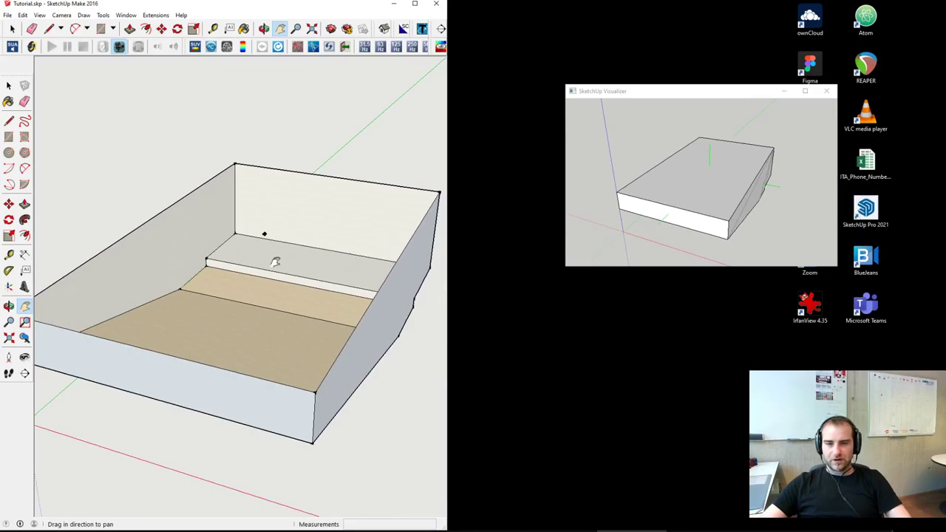
key(super+Up)
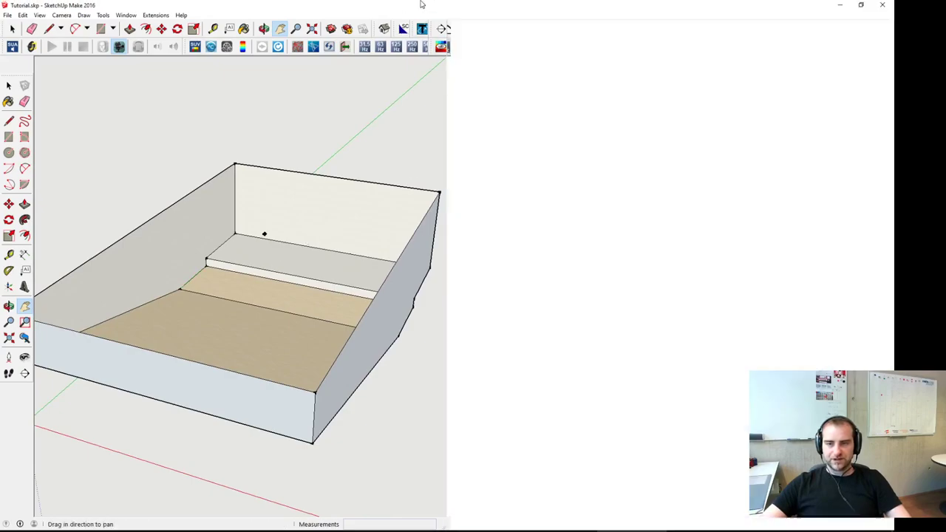
middle_drag(444, 207, 432, 203)
key(h)
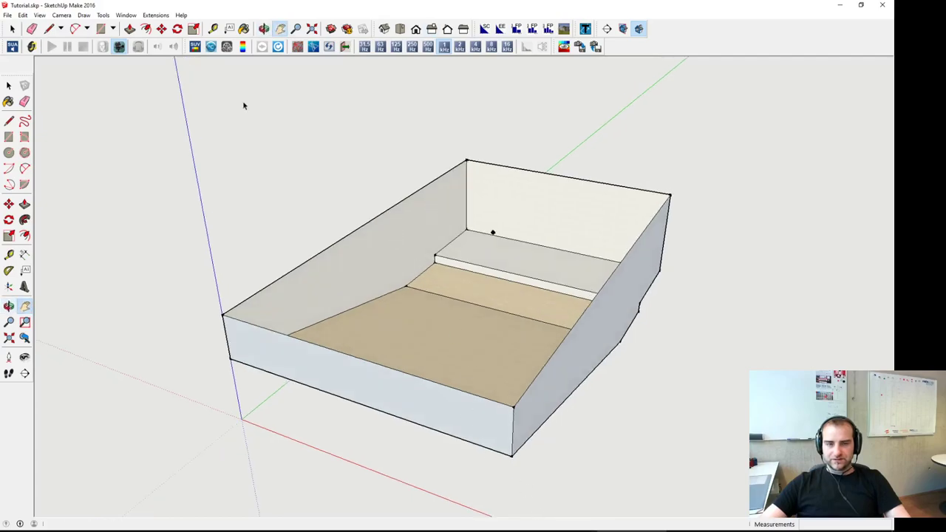
key(space)
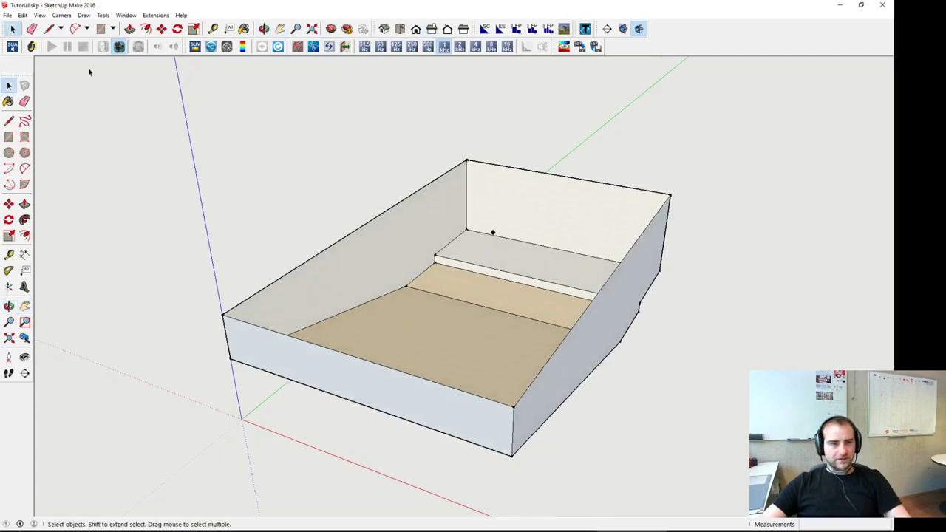
Step: Review the Visualization Settings for the simulation, from image source order to detection sphere radius, and close them
click(228, 47)
drag(609, 143, 198, 99)
click(157, 167)
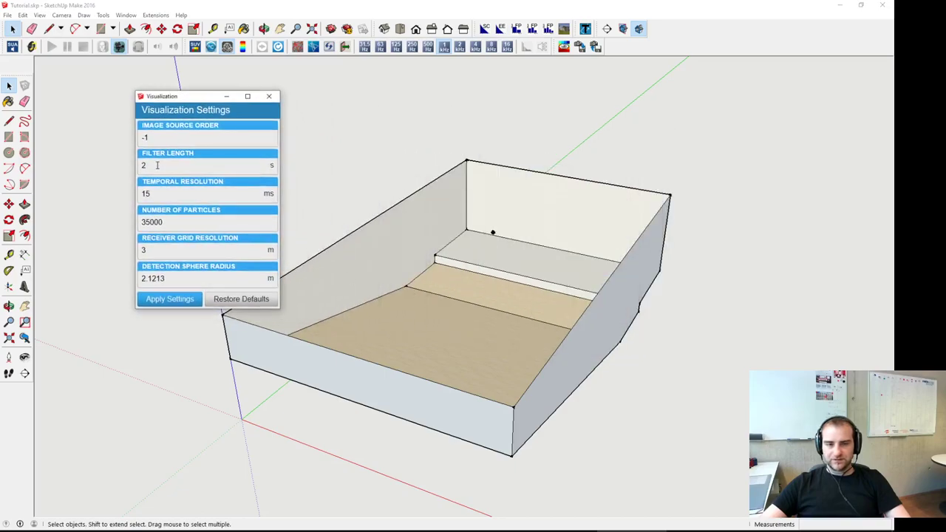
click(157, 140)
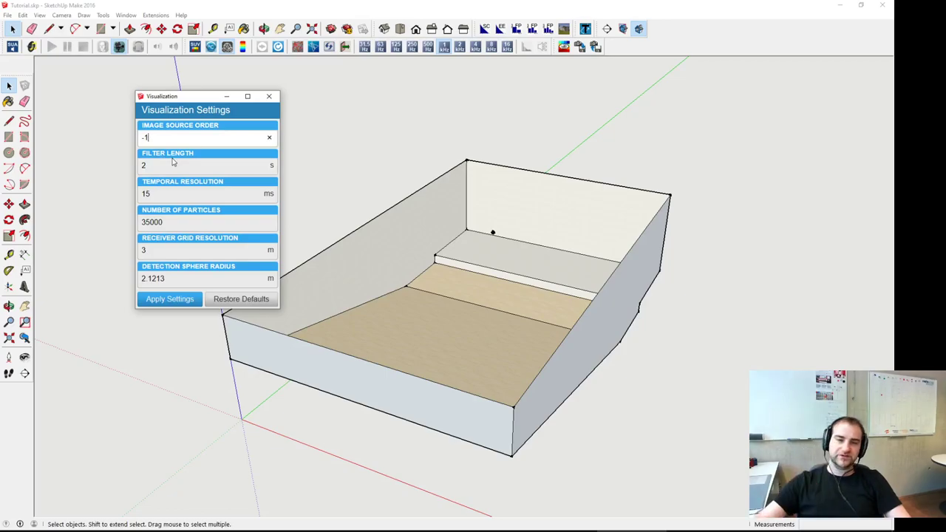
click(270, 97)
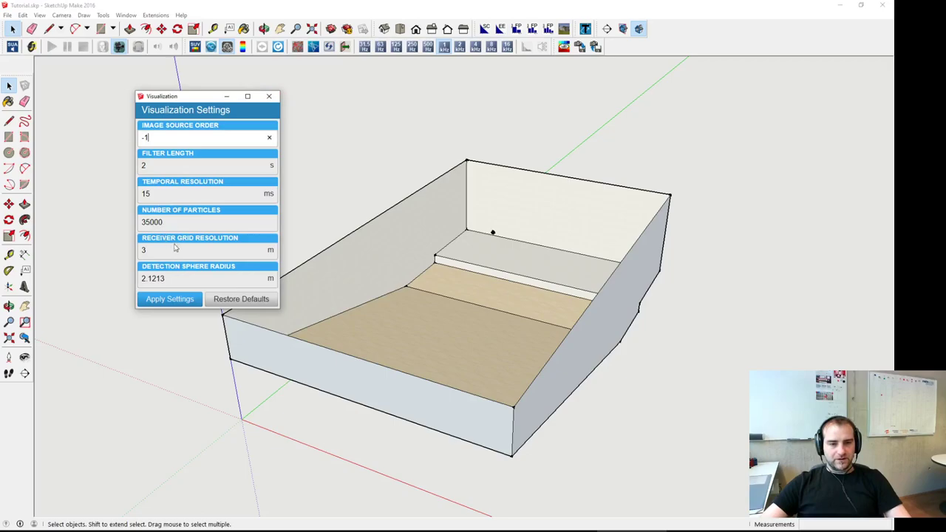
click(501, 473)
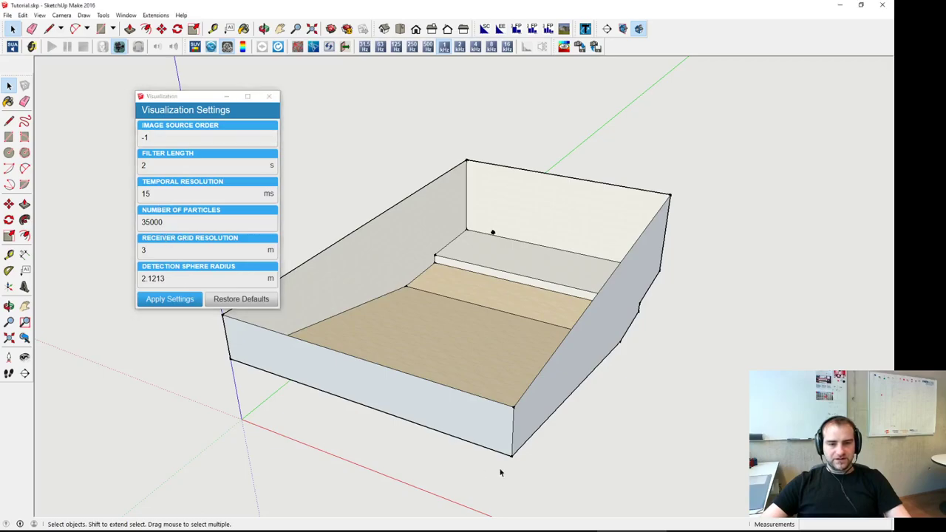
click(269, 94)
Step: Read the tutorial PDF's section 6 on receiver areas and return to SketchUp
key(alt+Tab)
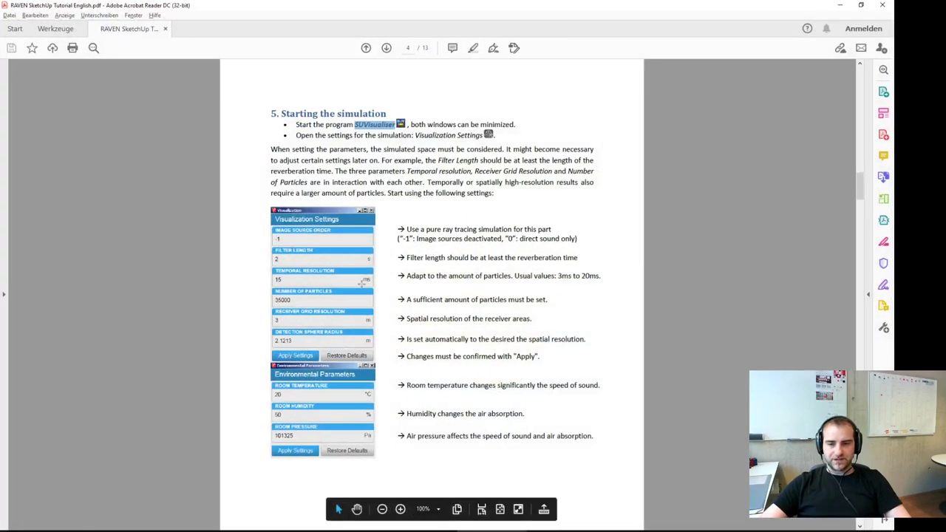
scroll(361, 280, down, 1)
scroll(310, 236, down, 2)
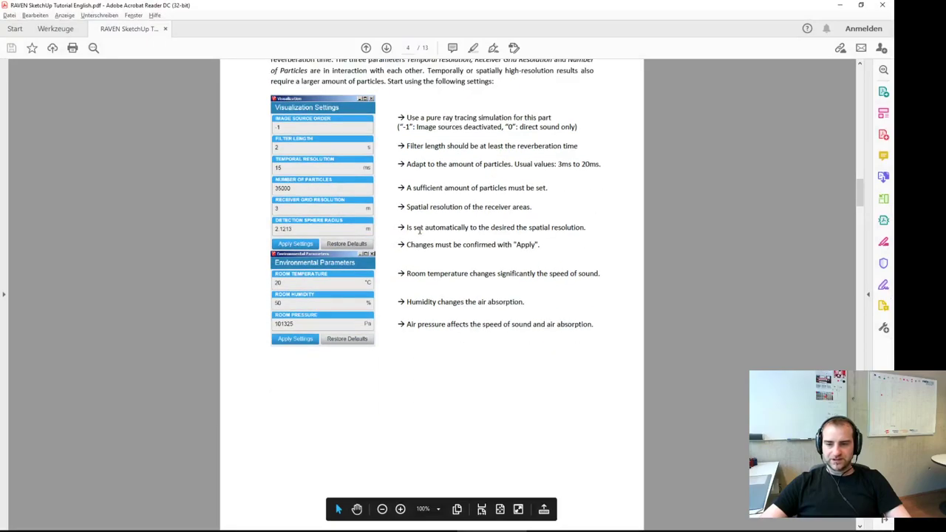
scroll(350, 230, down, 12)
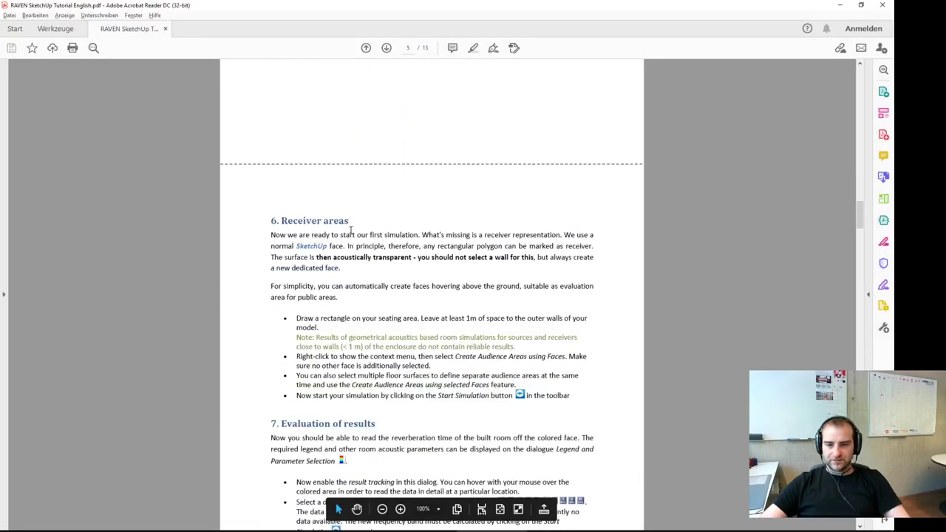
key(alt+Tab)
Step: Draw a rectangle about 7.81 m by 9.30 m on the sloped seating floor, leaving space to the outer walls
mouse_move(444, 281)
middle_down()
mouse_move(476, 363)
mouse_move(503, 358)
middle_up()
key(r)
click(427, 306)
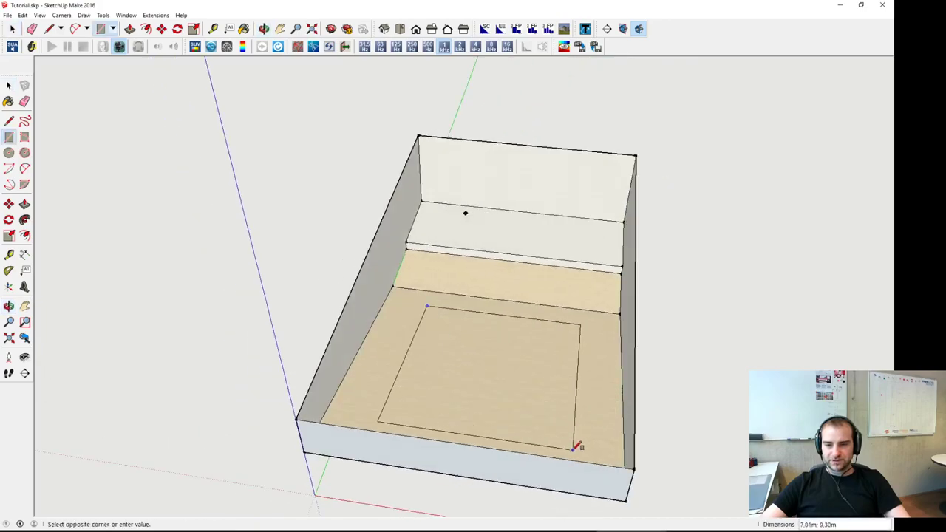
click(572, 448)
Step: Create an audience area from the seating rectangle's face and run the room acoustic simulation for 1 kHz
key(space)
right_click(521, 412)
click(584, 402)
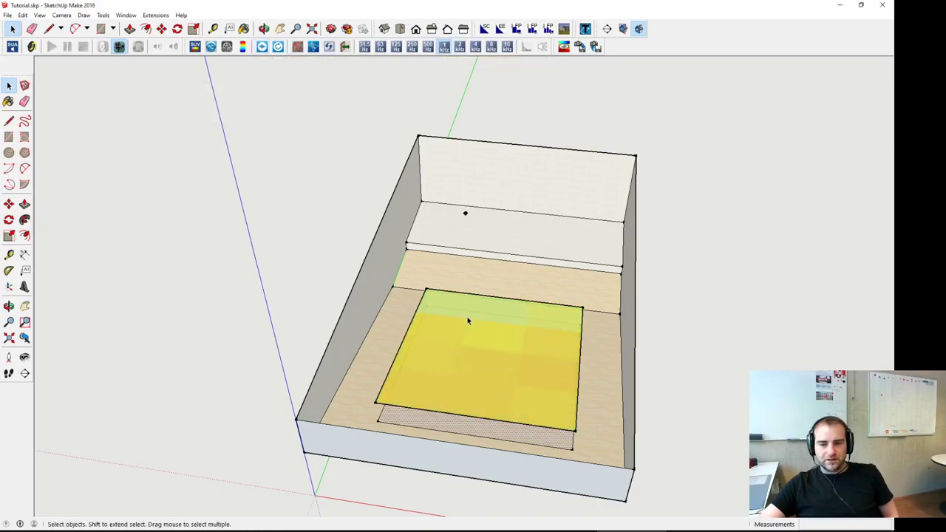
Step: Enable result tracking and Auto-Range in the Simulation Result Tracker, inspect RT20 across the audience area, and close the tracker
click(242, 46)
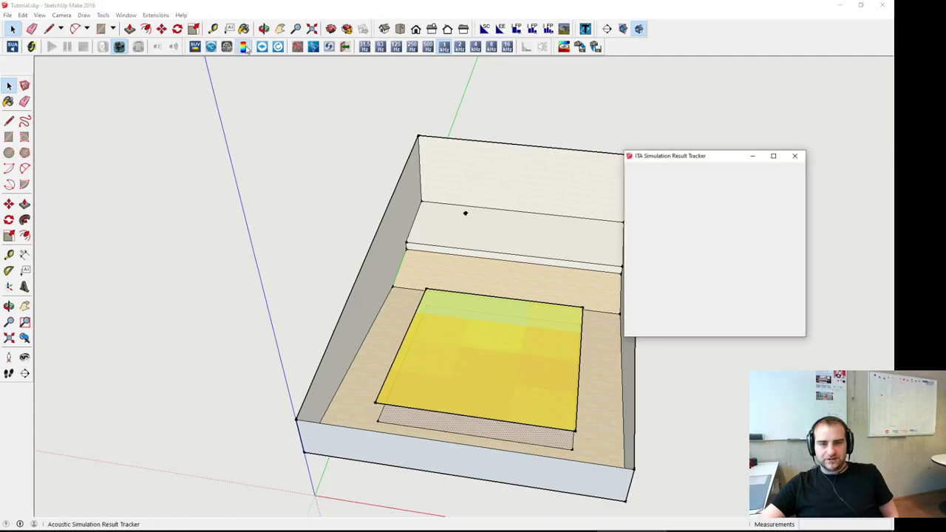
click(633, 325)
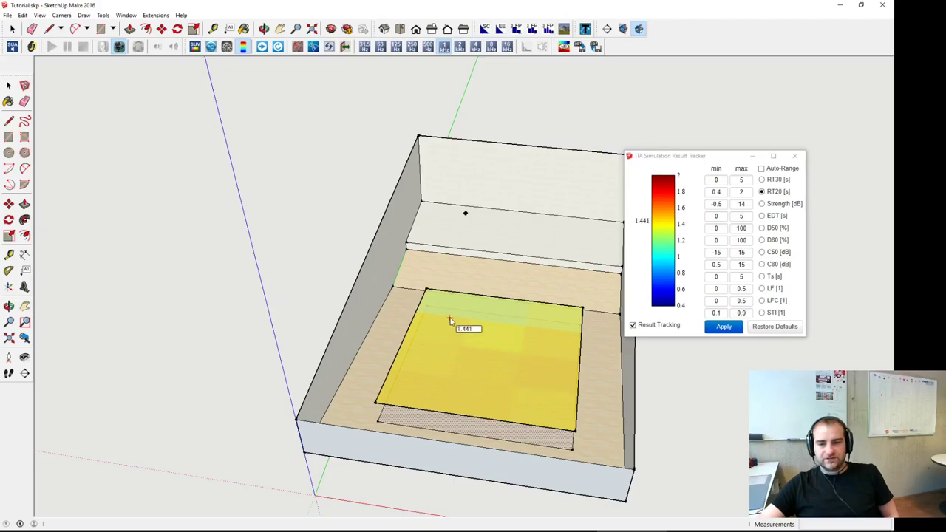
click(764, 169)
click(762, 169)
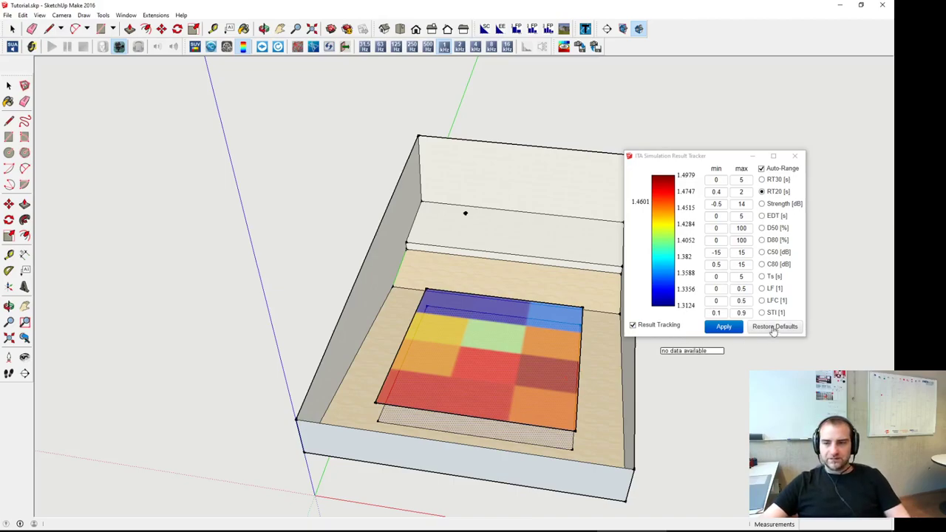
click(795, 156)
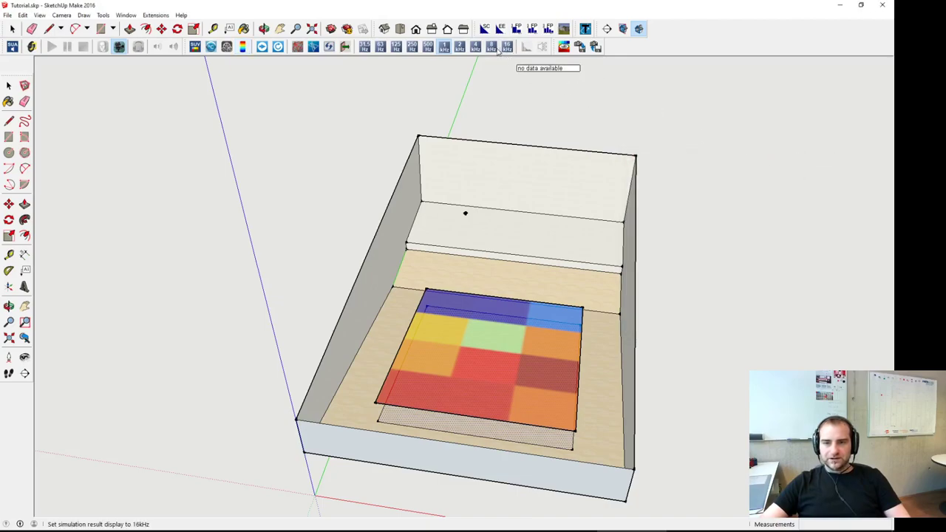
Step: Simulate the audience area for the 2 kHz band and show its RT20 results in the tracker with Auto-Range off
click(460, 47)
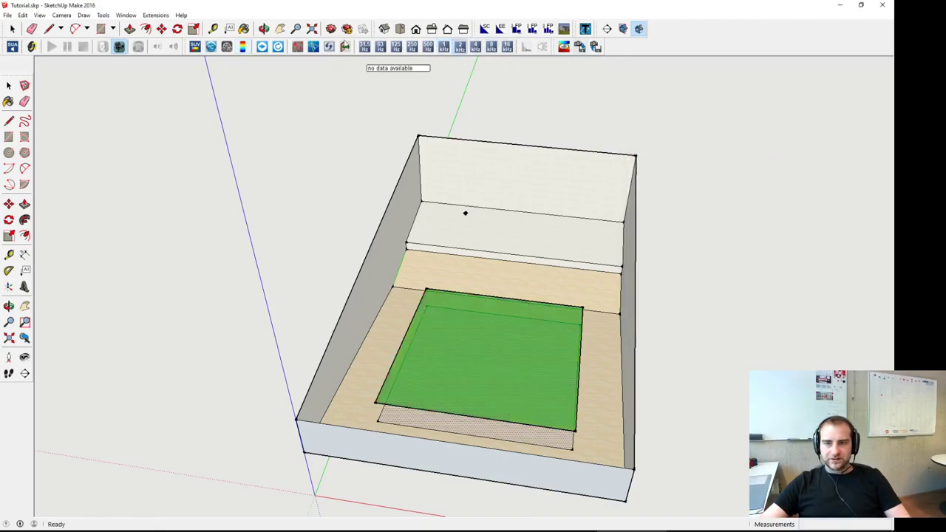
click(262, 46)
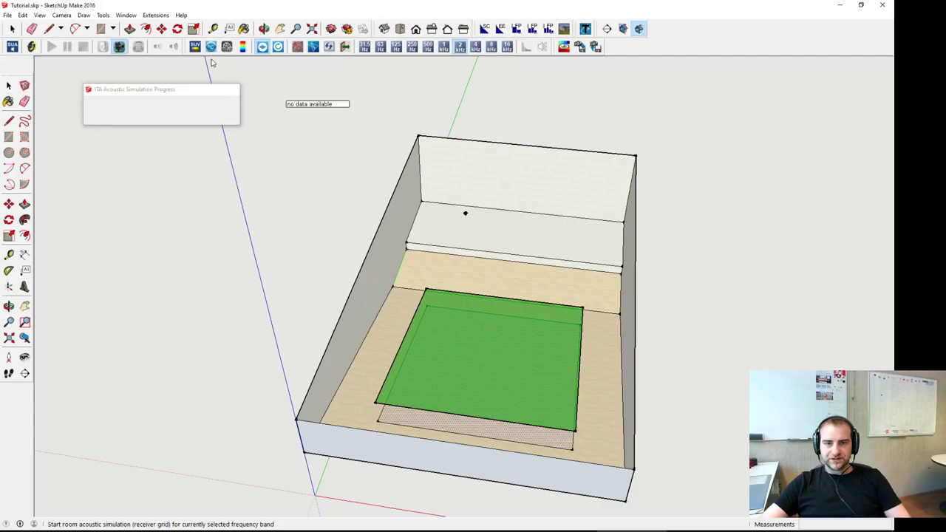
click(242, 45)
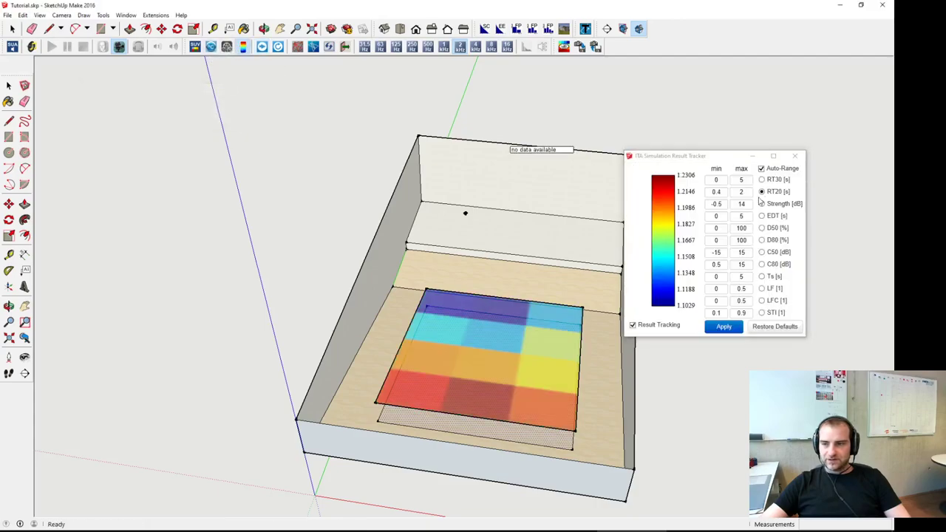
click(768, 170)
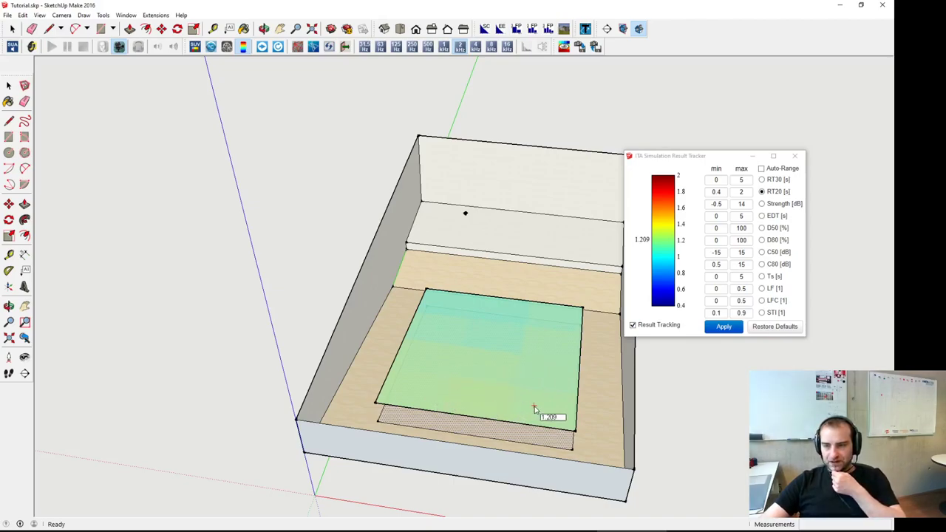
Step: Compare the Strength, EDT and D50 results on the audience area, ending with Strength displayed
click(775, 204)
click(774, 216)
click(773, 204)
click(773, 216)
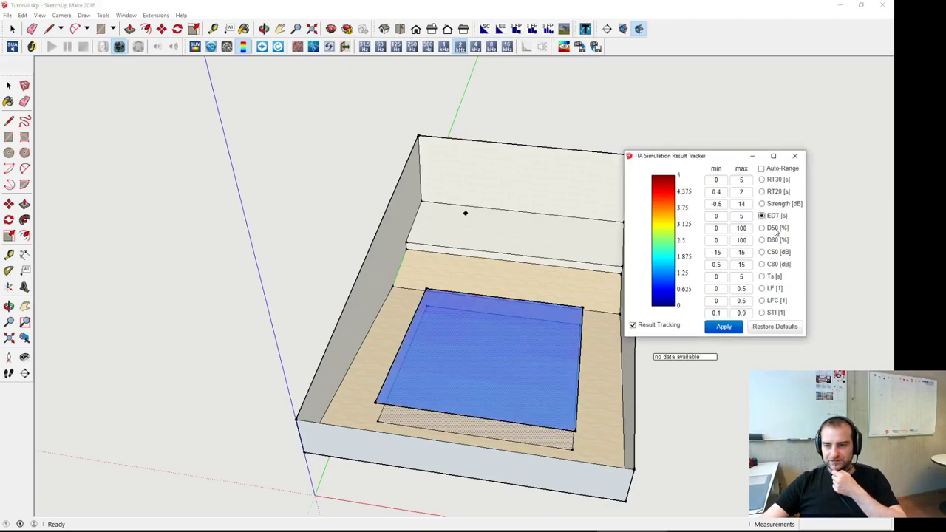
click(775, 229)
click(774, 207)
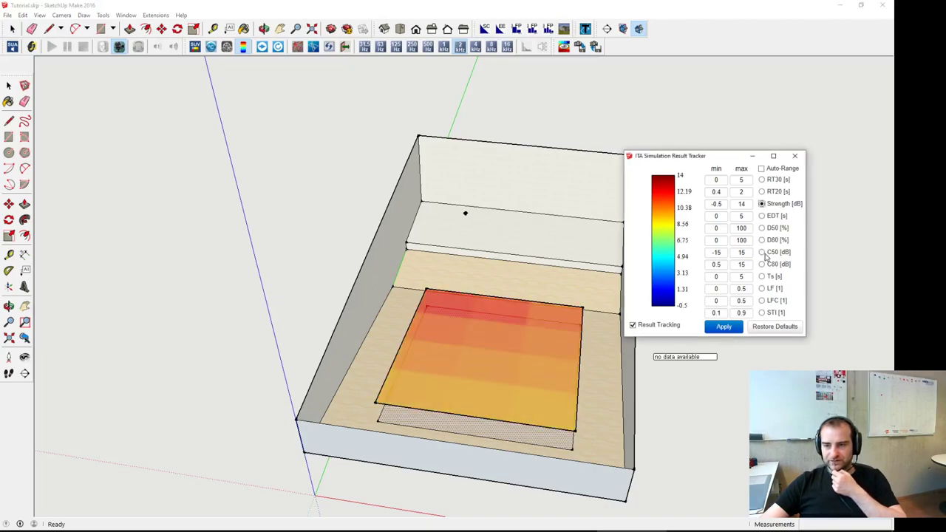
Step: Show the C50 results on the audience area, enable Simulation Auto Refresh, and move the result tracker clear of the model
click(764, 254)
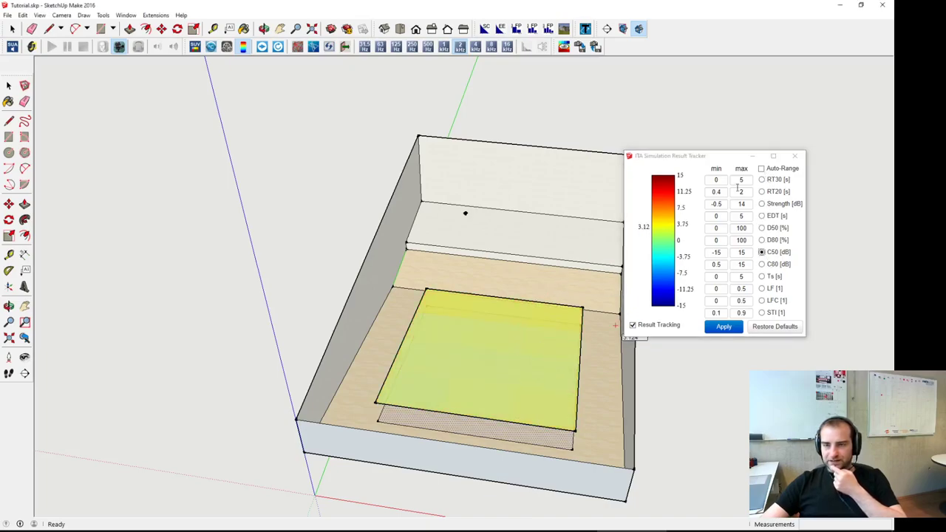
click(278, 46)
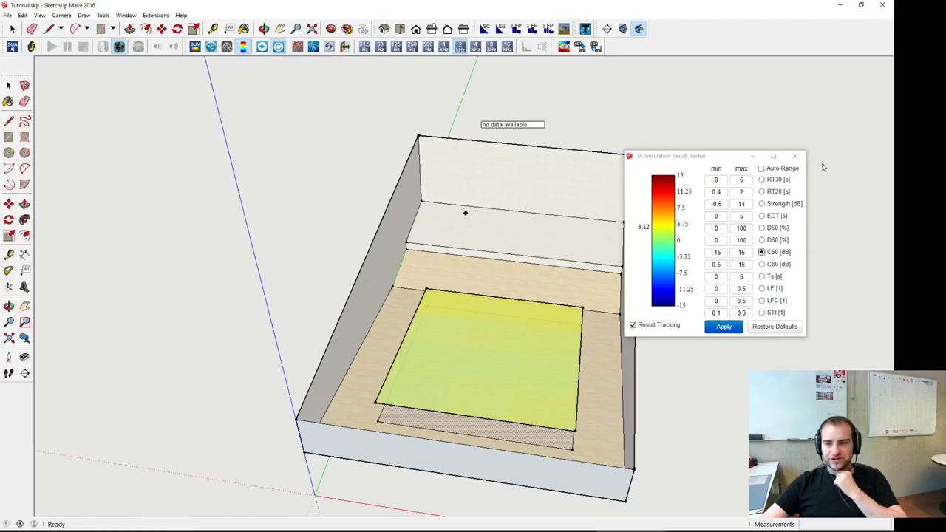
drag(710, 161, 770, 131)
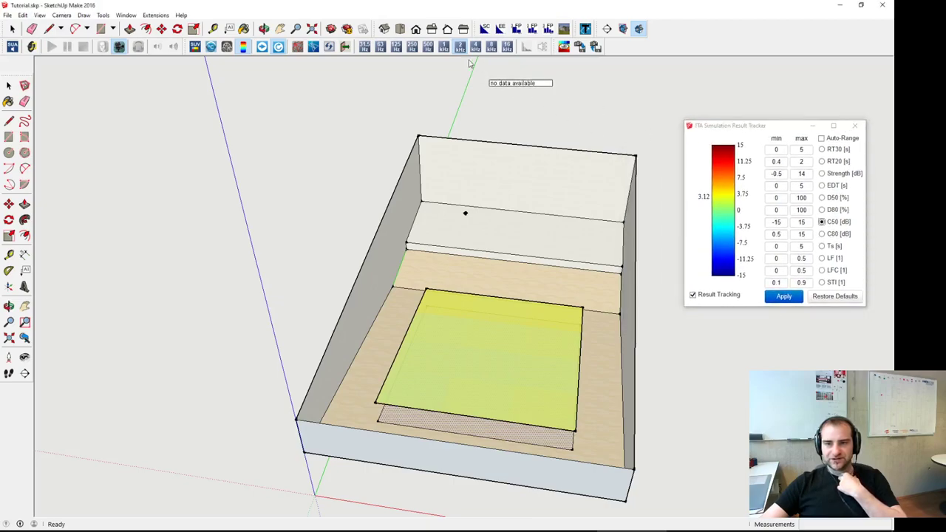
Step: Compare the C50 results across frequency bands, including 250 Hz and 8 kHz, ending with the 63 Hz band
click(411, 47)
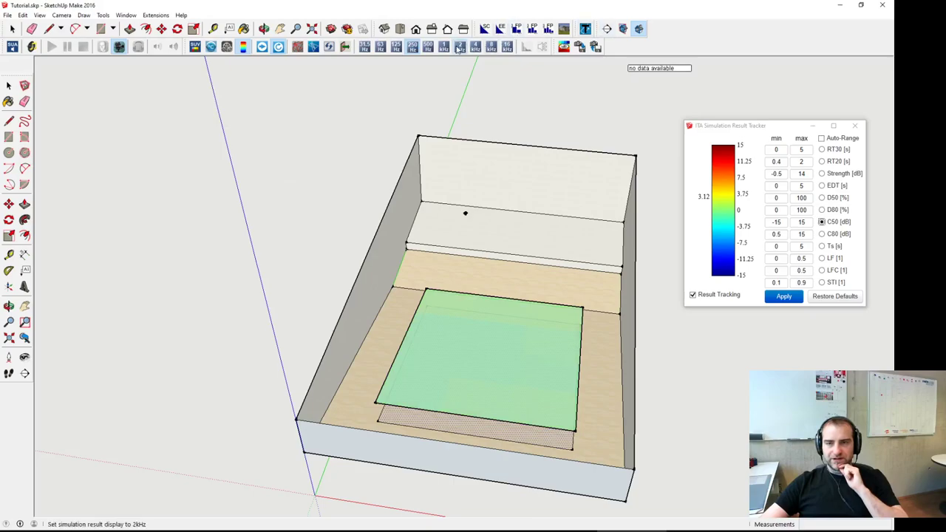
click(492, 47)
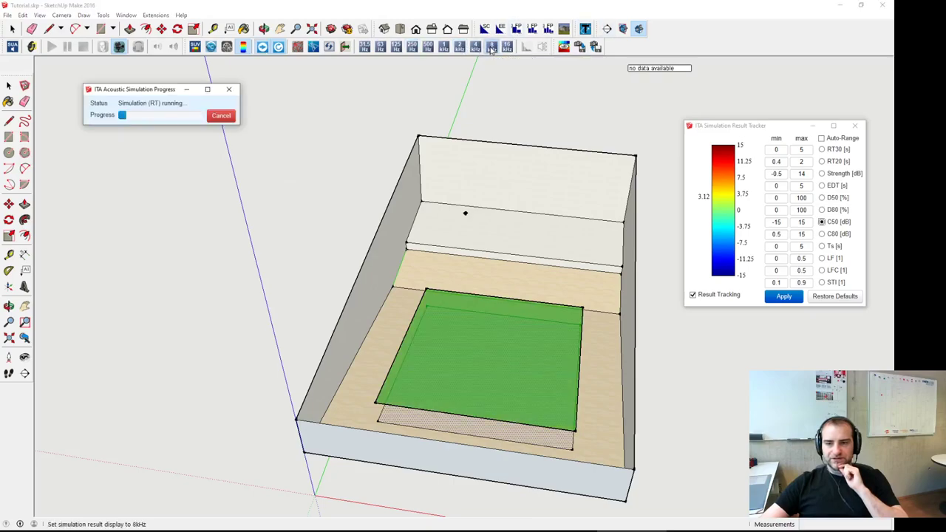
click(460, 47)
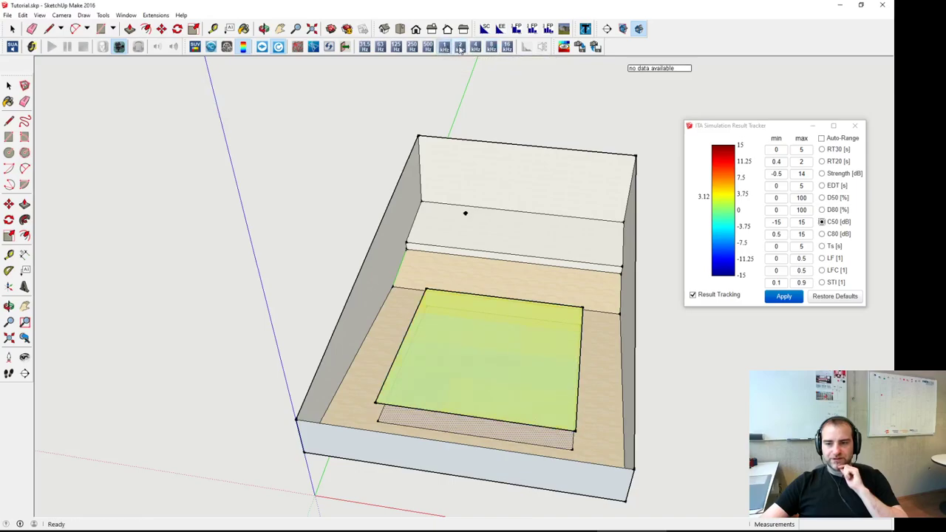
click(411, 47)
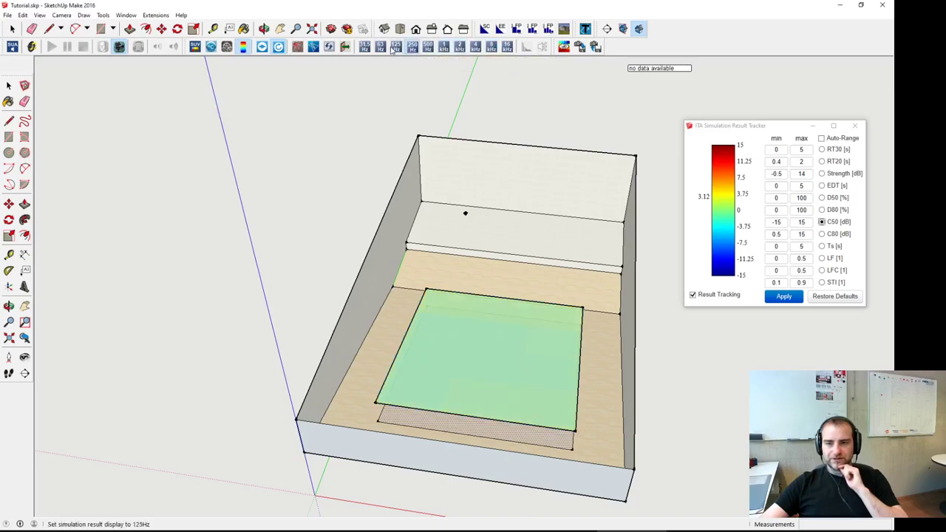
click(380, 47)
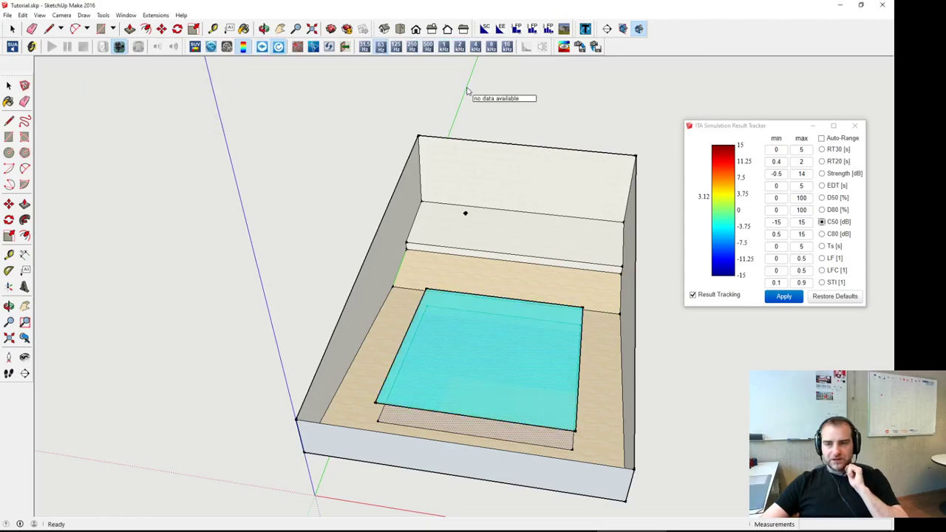
Step: Move the sound source about 2.42 m sideways above the stage, simulate the 1 kHz band for it, and close the result tracker
middle_drag(510, 249, 430, 258)
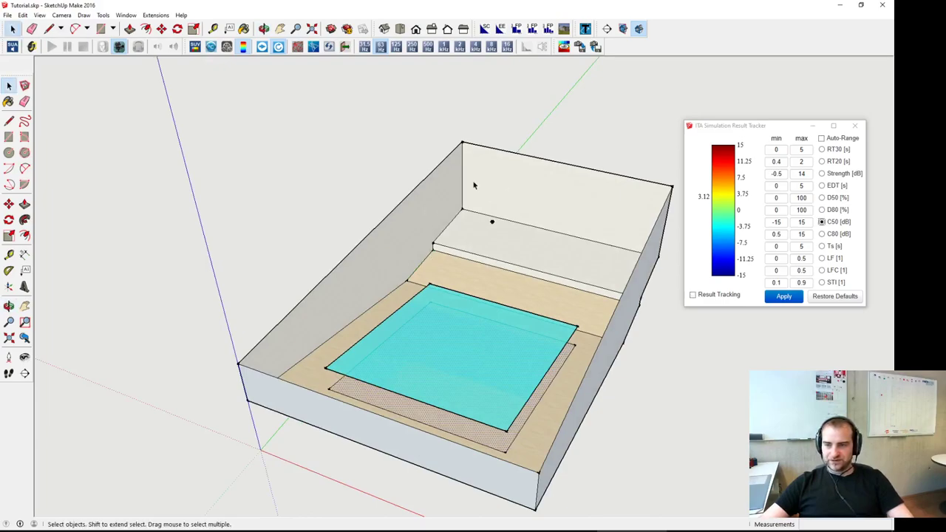
key(m)
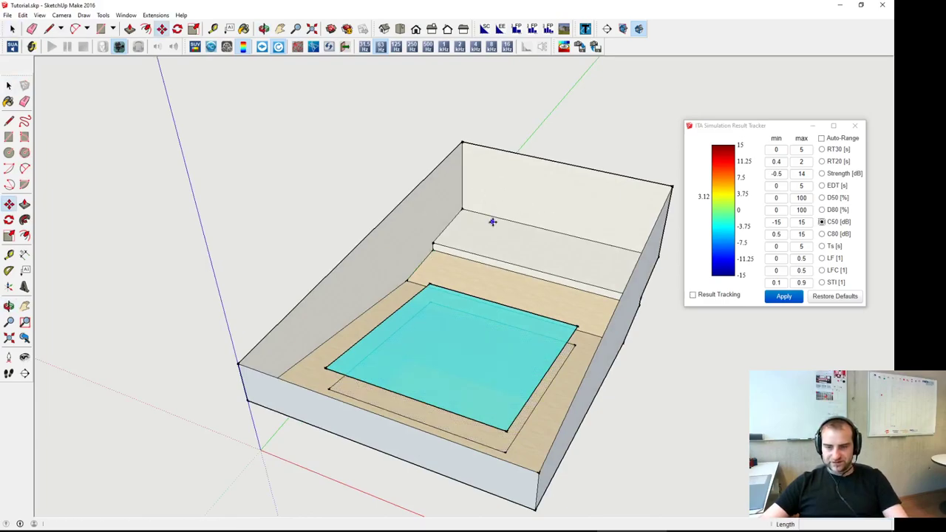
click(492, 221)
click(533, 232)
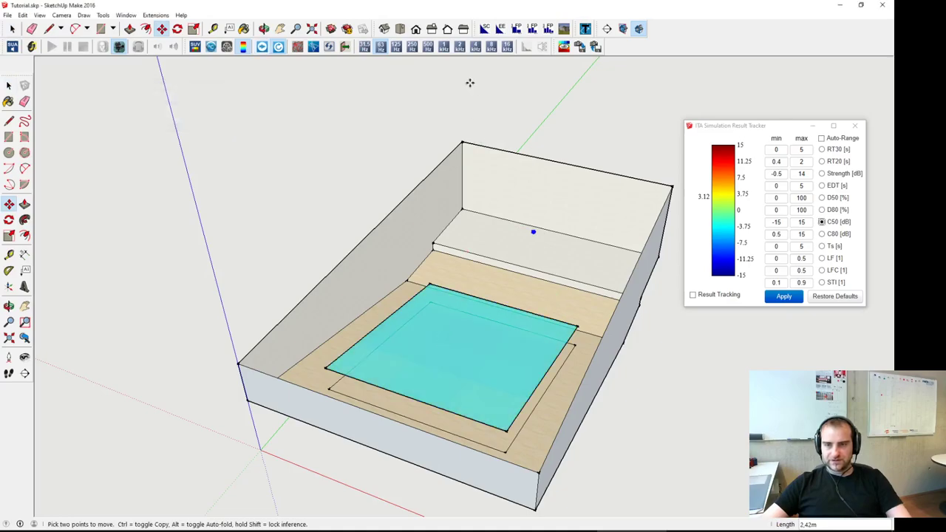
click(445, 46)
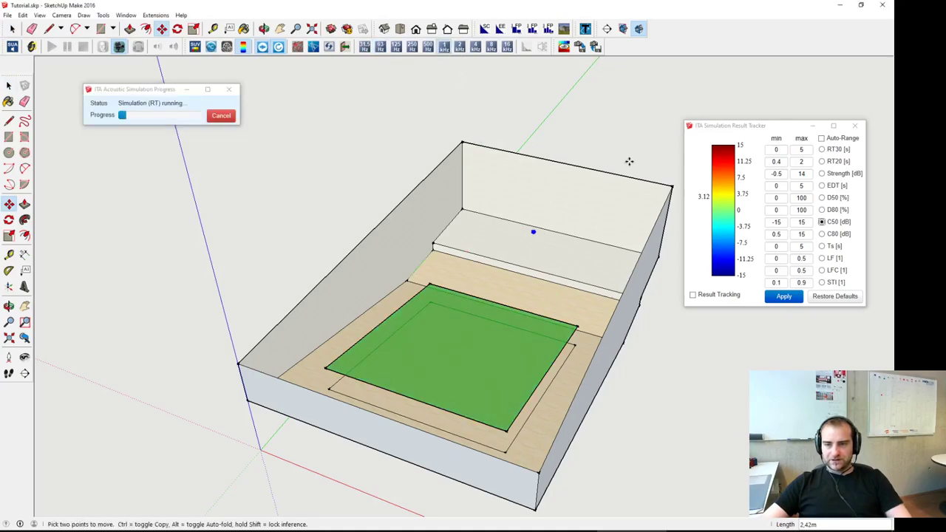
click(855, 127)
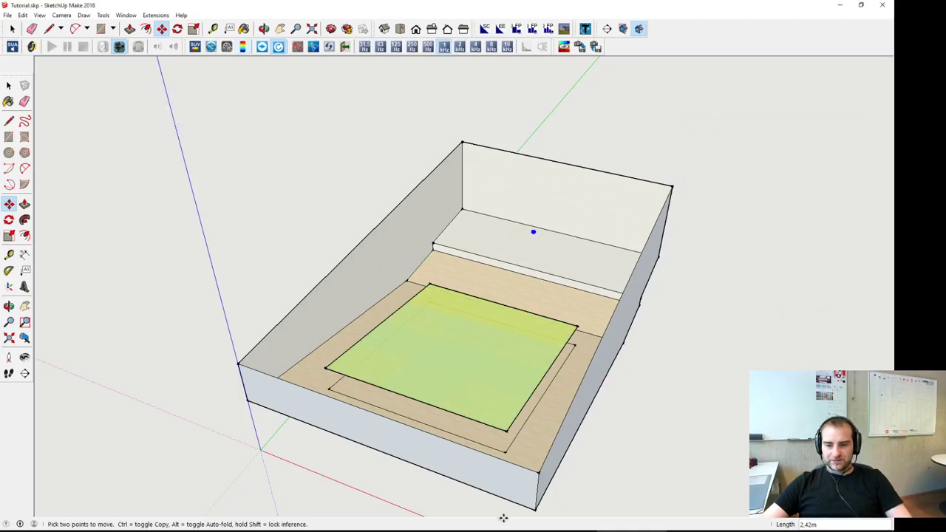
Step: Switch to the RAVEN tutorial PDF, read how to save results in section 7, and return to SketchUp
key(alt+Tab)
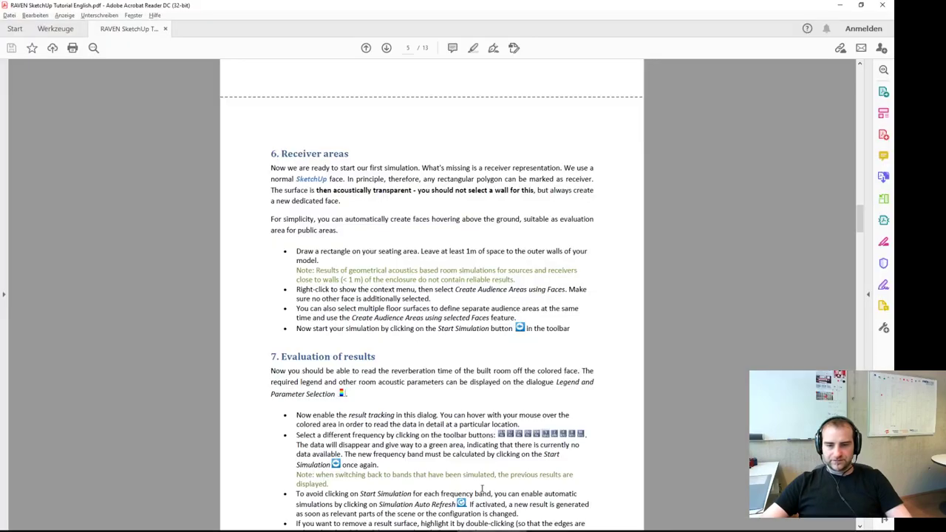
scroll(396, 331, down, 3)
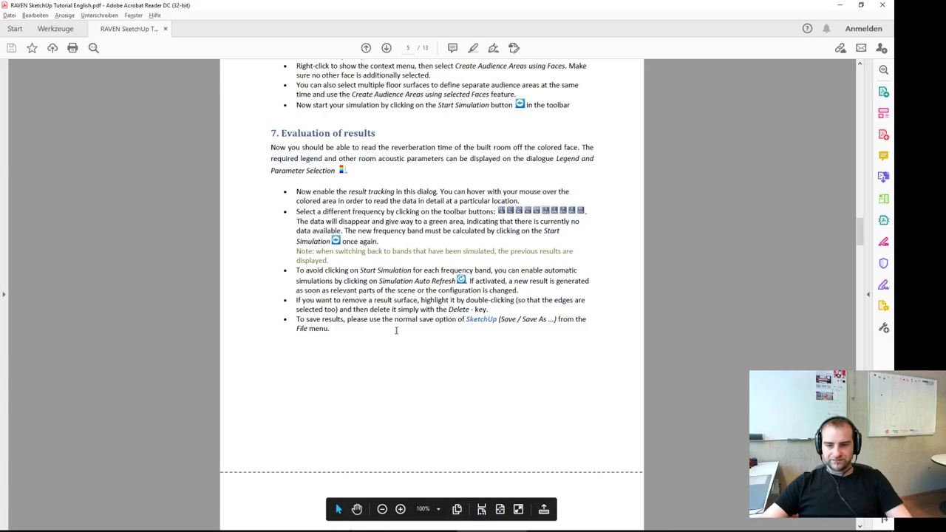
scroll(396, 330, down, 5)
scroll(396, 335, up, 3)
key(alt+Tab)
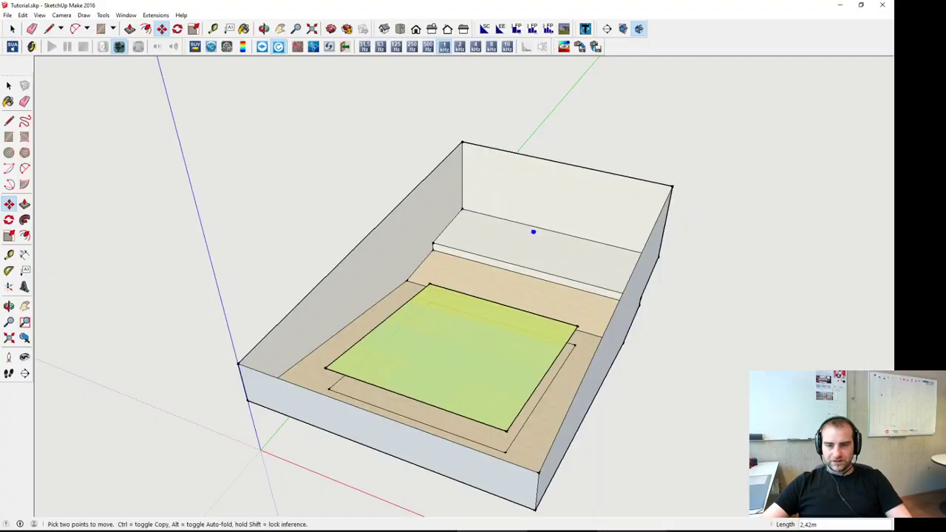
Step: Try to save the model under its current file name and check the files on the desktop
click(8, 16)
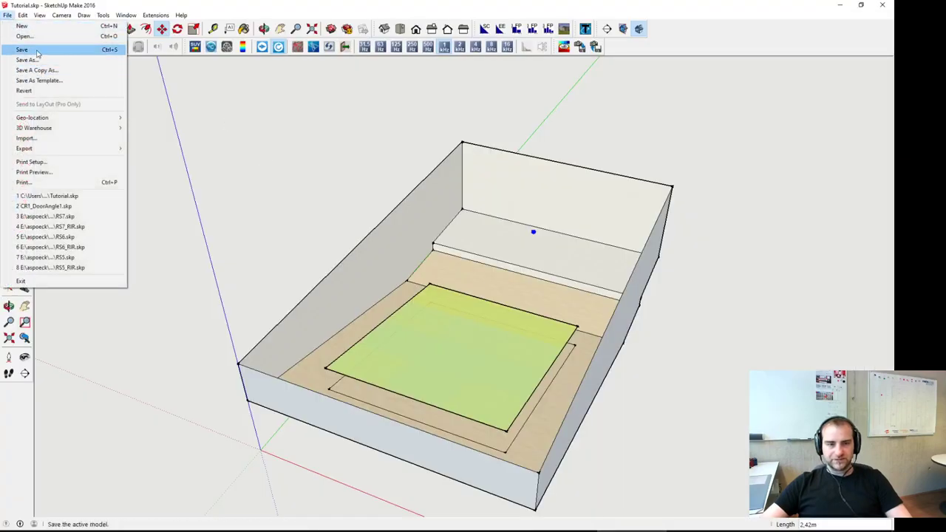
click(27, 47)
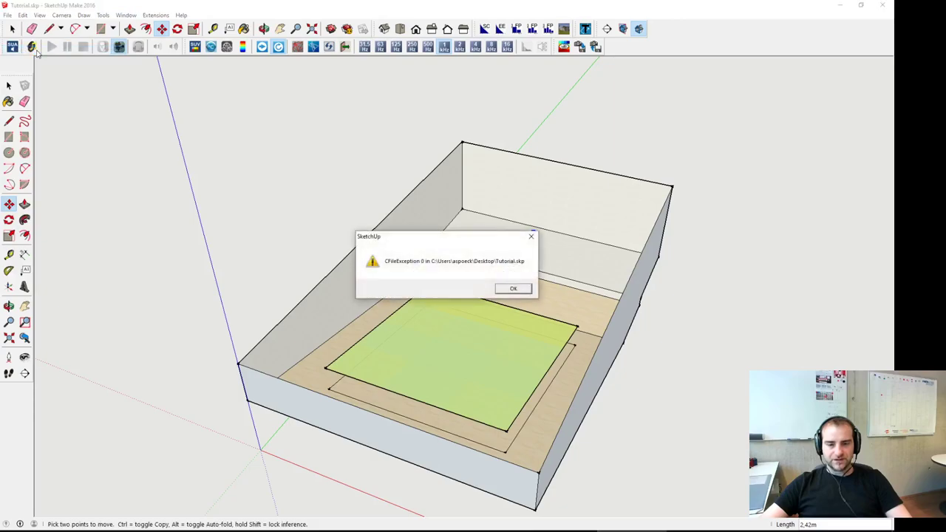
click(514, 289)
key(super+d)
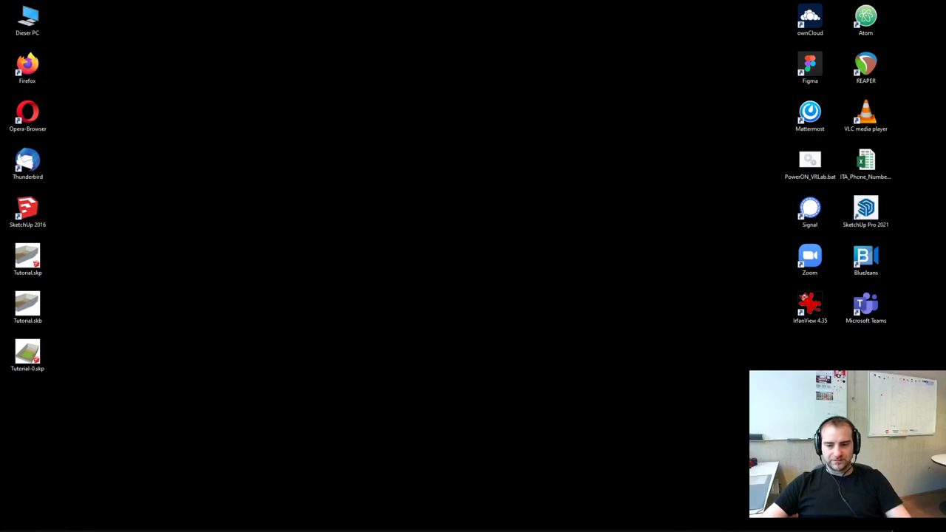
click(632, 500)
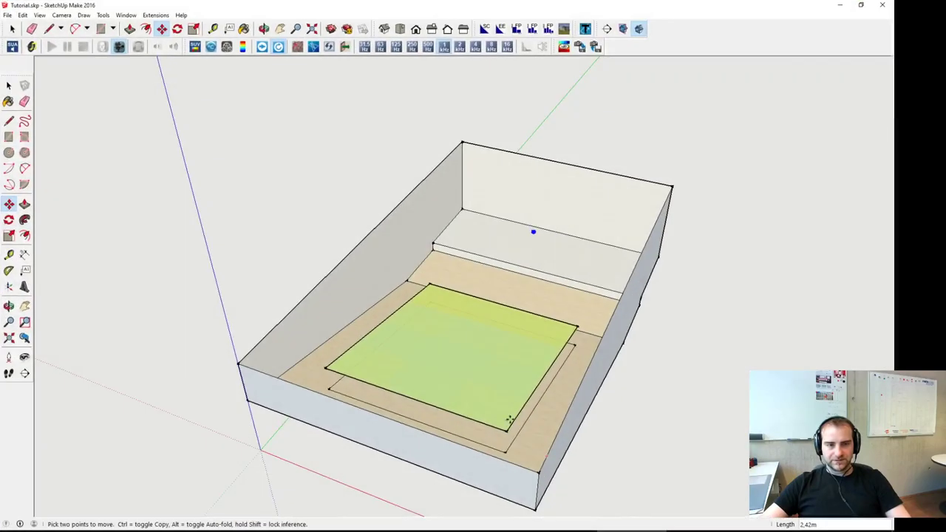
Step: Save the model to the desktop under the new file name Tutorial2.skp
click(7, 15)
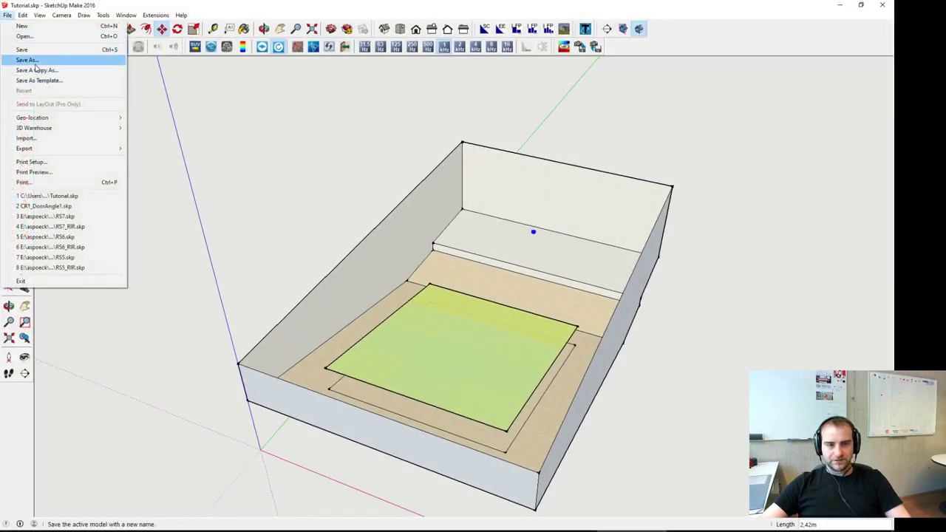
click(30, 59)
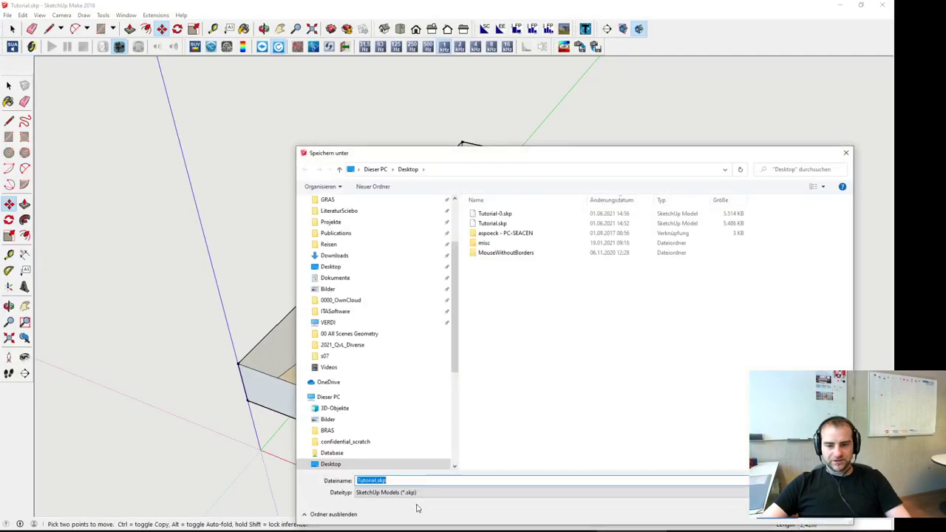
click(591, 481)
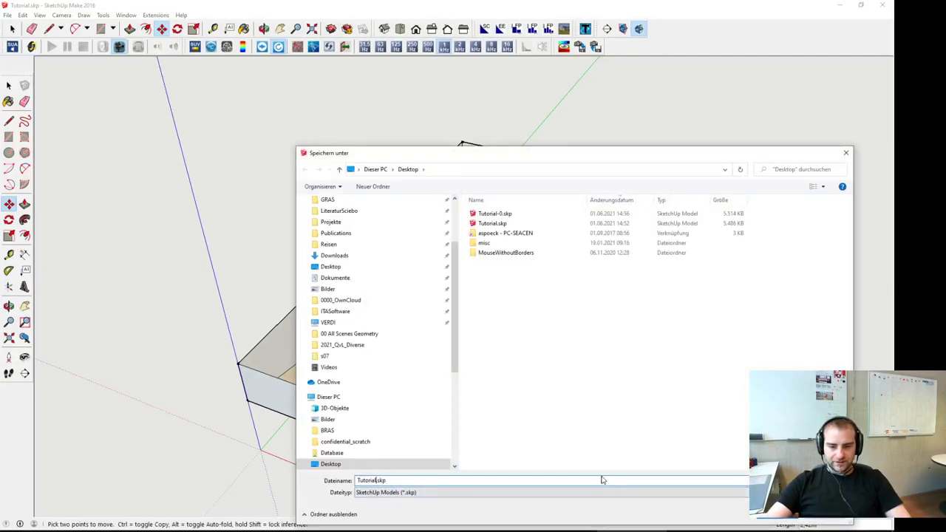
key(Left)
key(Left)
key(Left)
key(Left)
text(2)
key(Return)
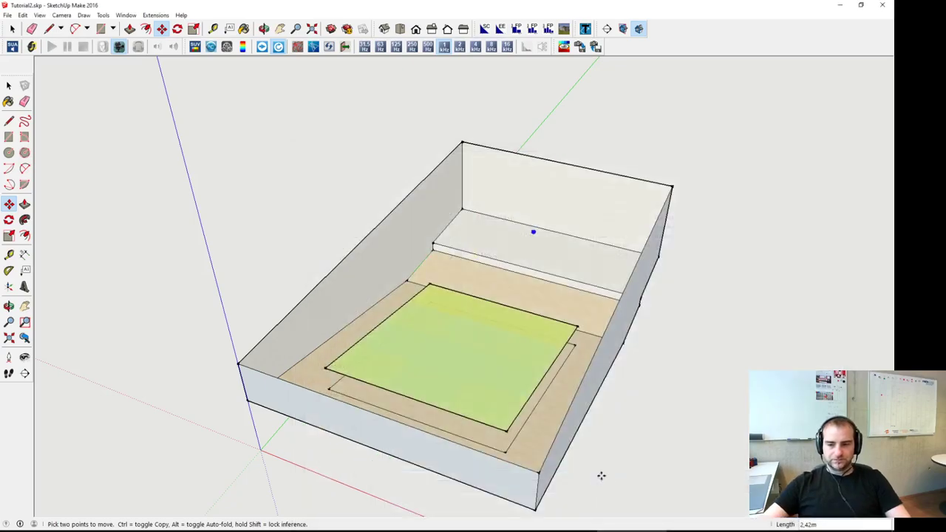
Step: Check the desktop for the simresults file stored alongside the Tutorial2 model and return to SketchUp
key(alt+F4)
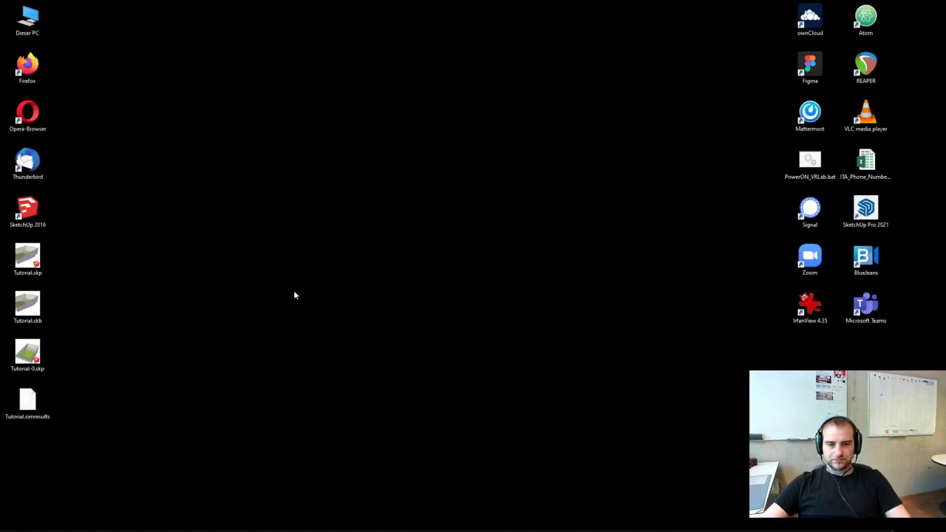
click(25, 405)
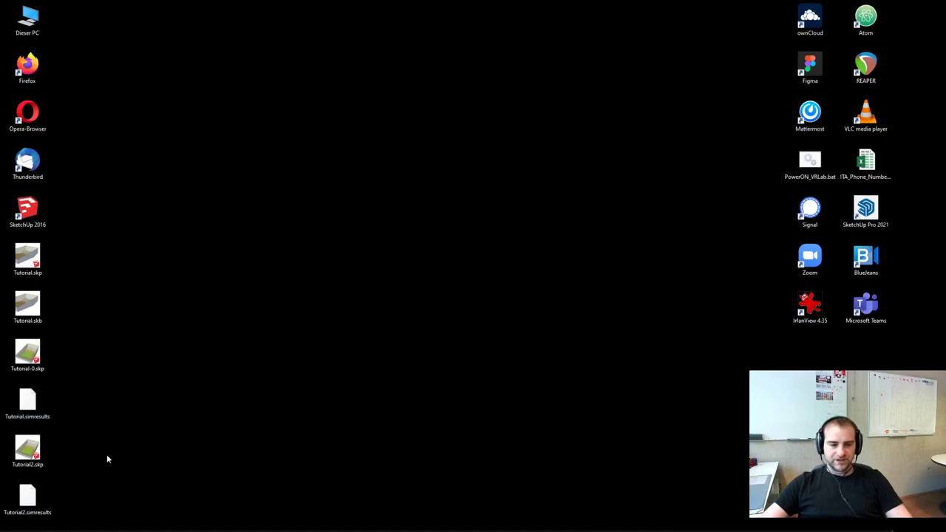
click(58, 496)
double_click(29, 497)
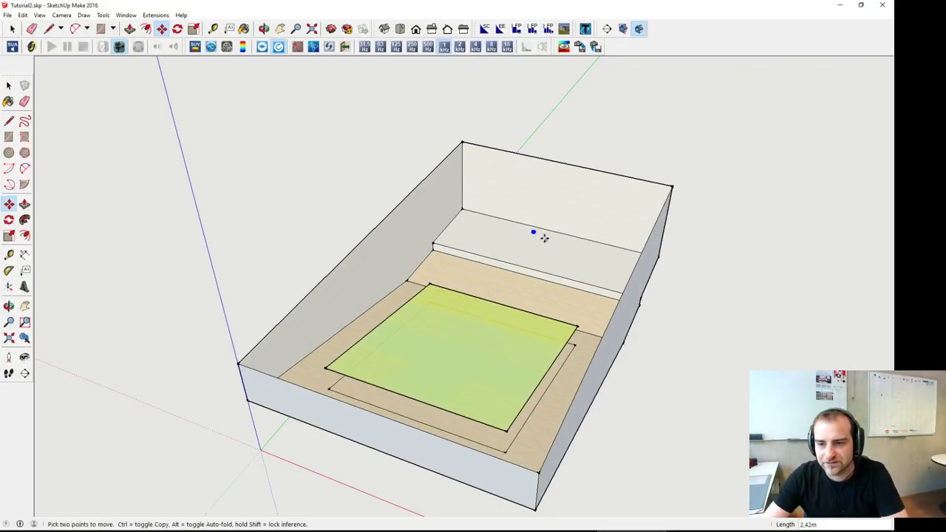
Step: Switch to the tutorial PDF, read section 8 on validating the model with ray tracing particles, and return to SketchUp
key(alt+Tab)
scroll(414, 379, down, 2)
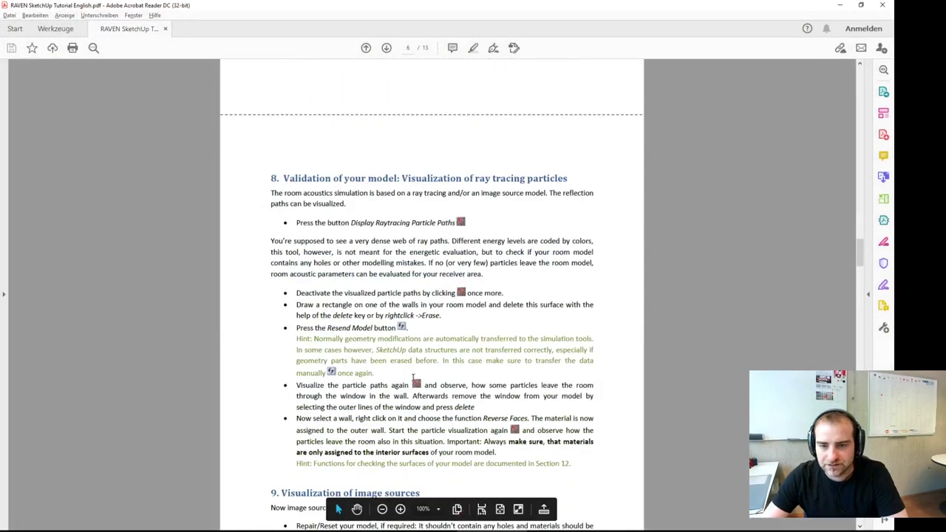
scroll(414, 379, down, 2)
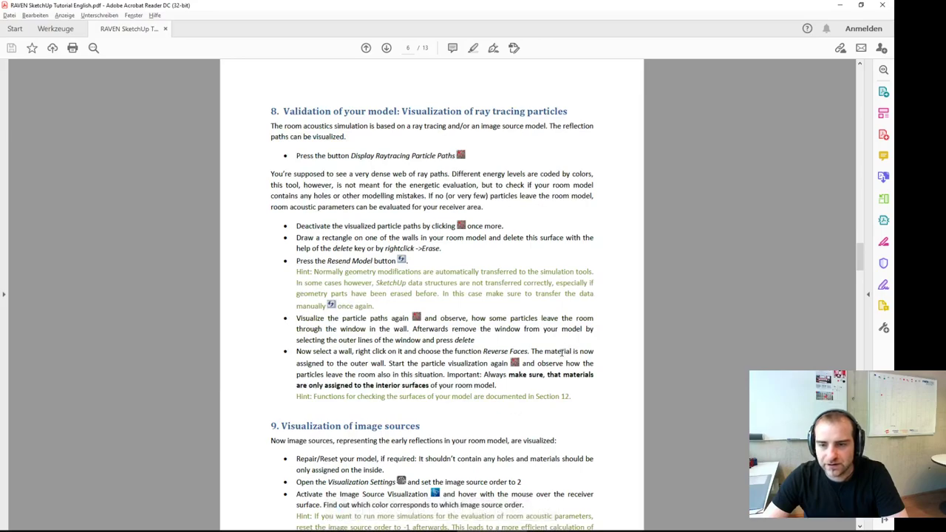
click(840, 5)
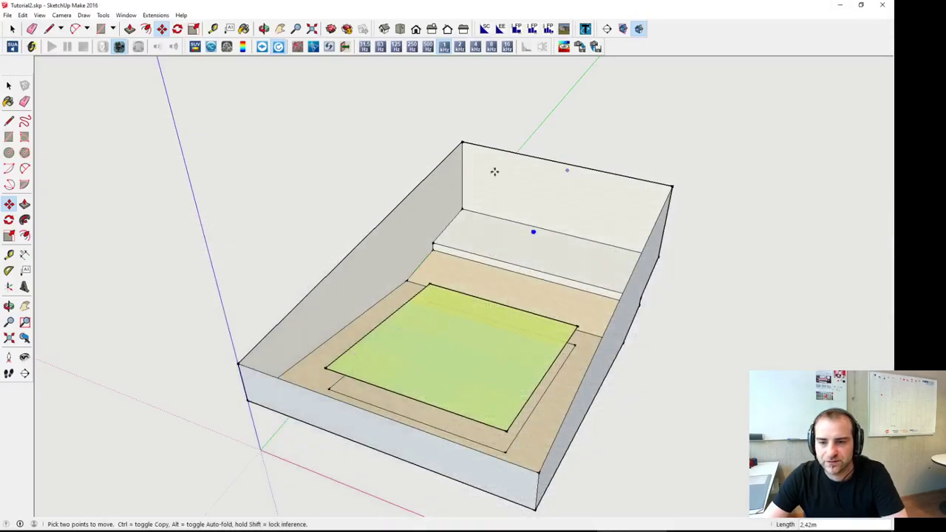
Step: Display the ray tracing particle paths, inspect whether any leave the room, and deactivate the visualization
click(297, 46)
middle_drag(463, 267, 338, 123)
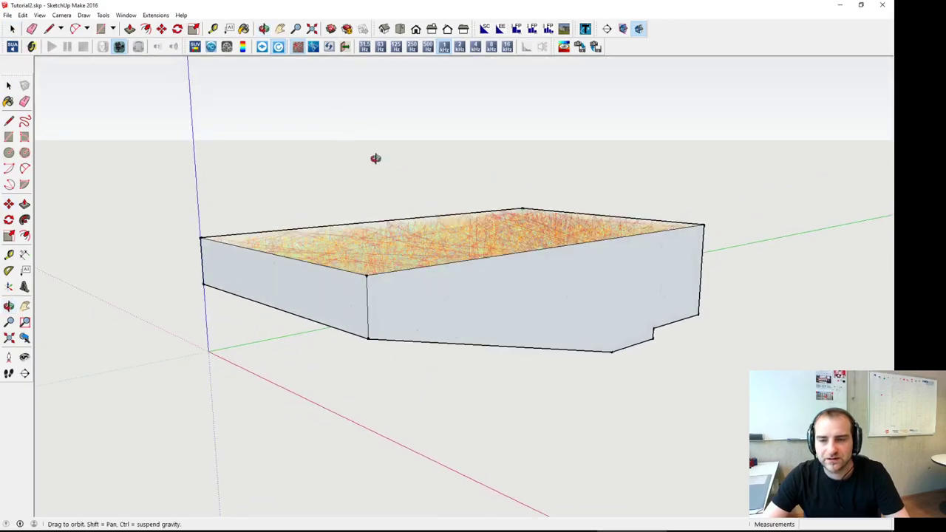
click(297, 46)
click(297, 46)
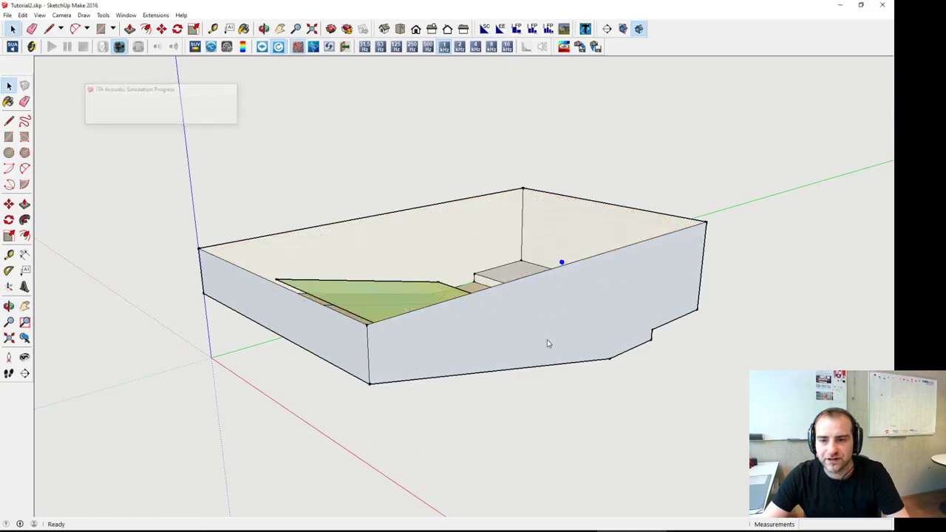
click(297, 47)
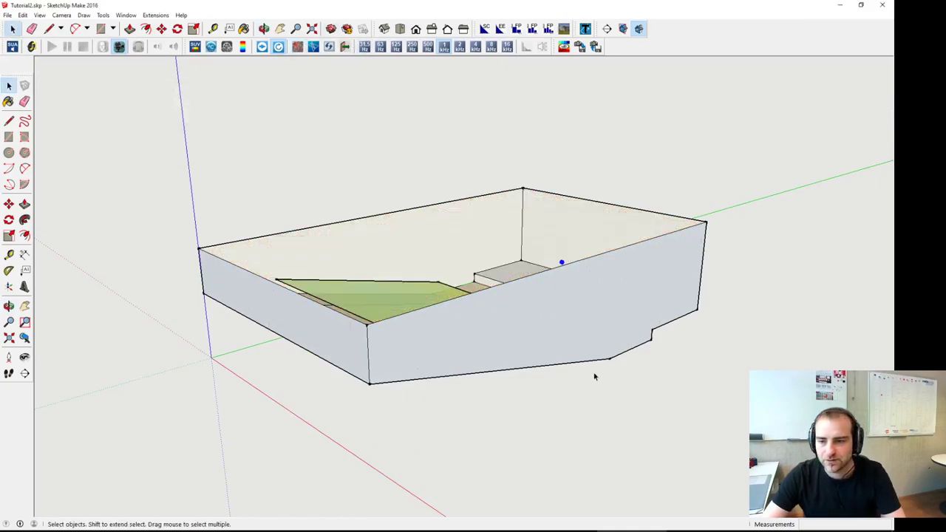
Step: Draw a window rectangle about 4.13 m by 1.26 m on the long side wall and select its face
middle_drag(456, 311, 431, 270)
key(r)
click(425, 275)
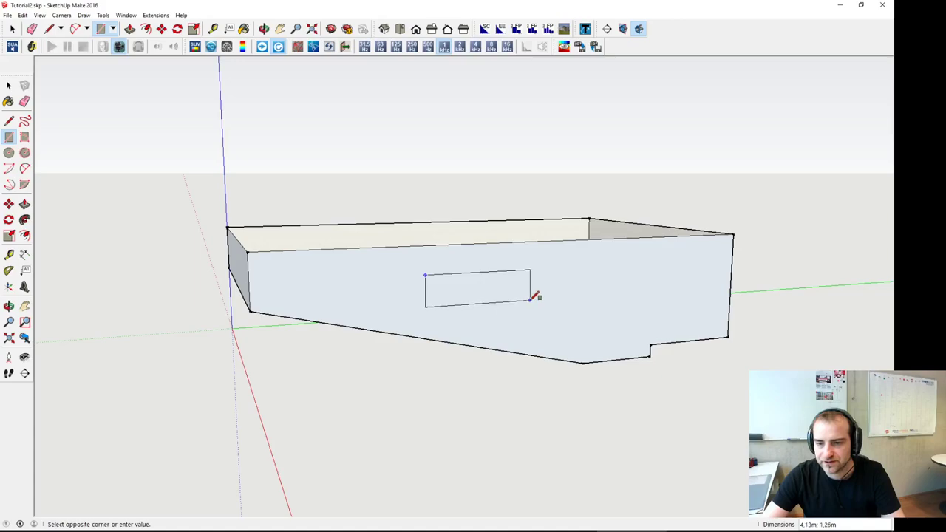
click(530, 300)
key(space)
click(490, 293)
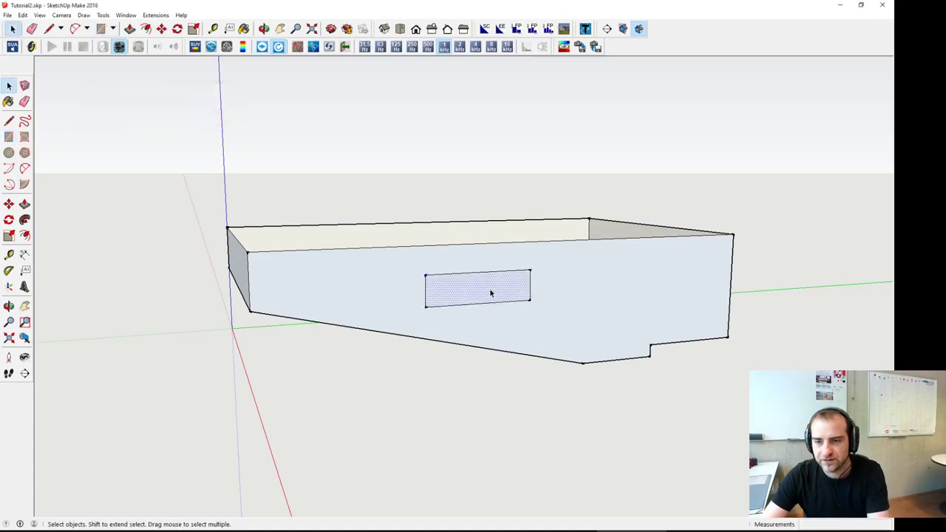
Step: Delete the window face from the long side wall to leave an opening in the room model
key(Delete)
middle_drag(375, 180, 505, 277)
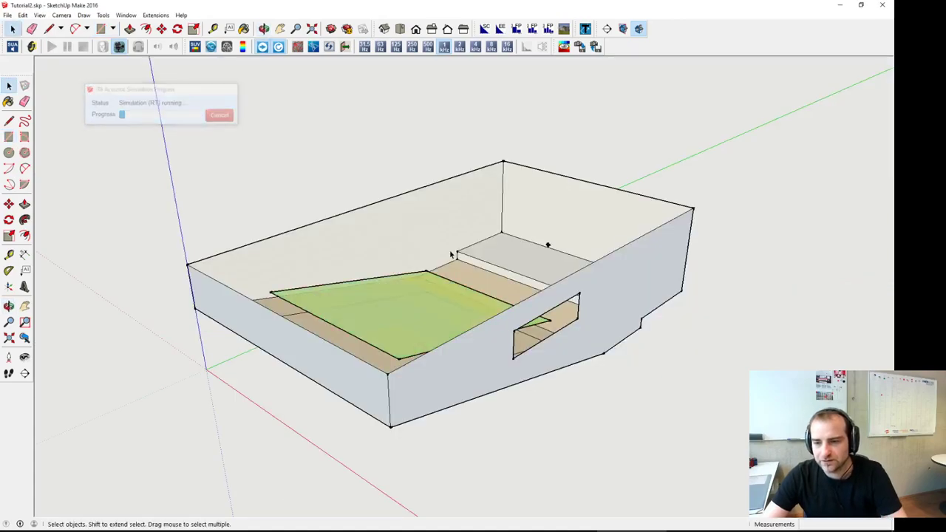
middle_drag(450, 253, 480, 244)
Step: Resend the model to the simulation and hide the ceiling face again
click(296, 47)
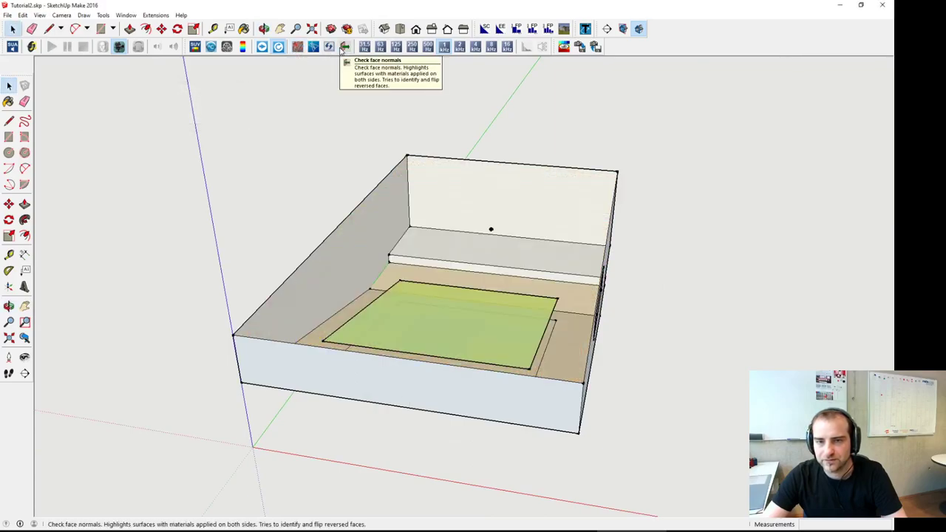
click(334, 49)
click(548, 319)
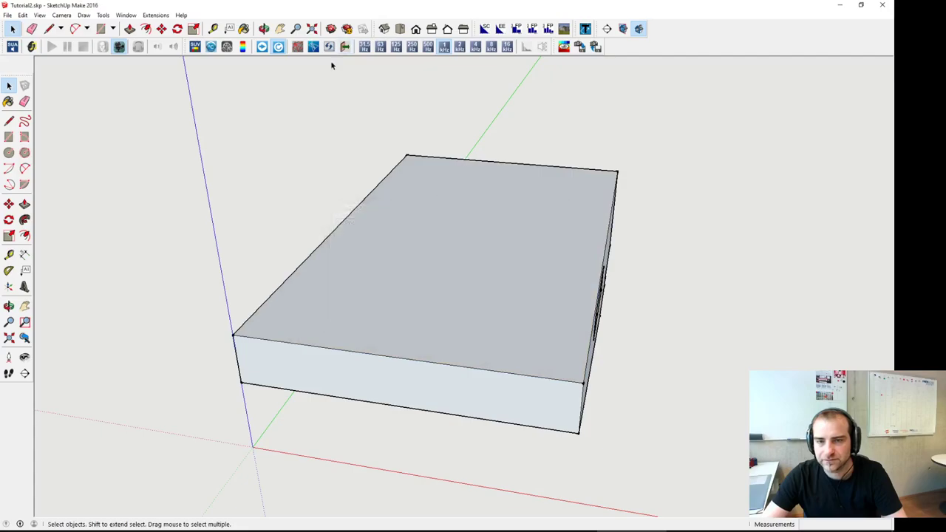
right_click(436, 249)
click(454, 272)
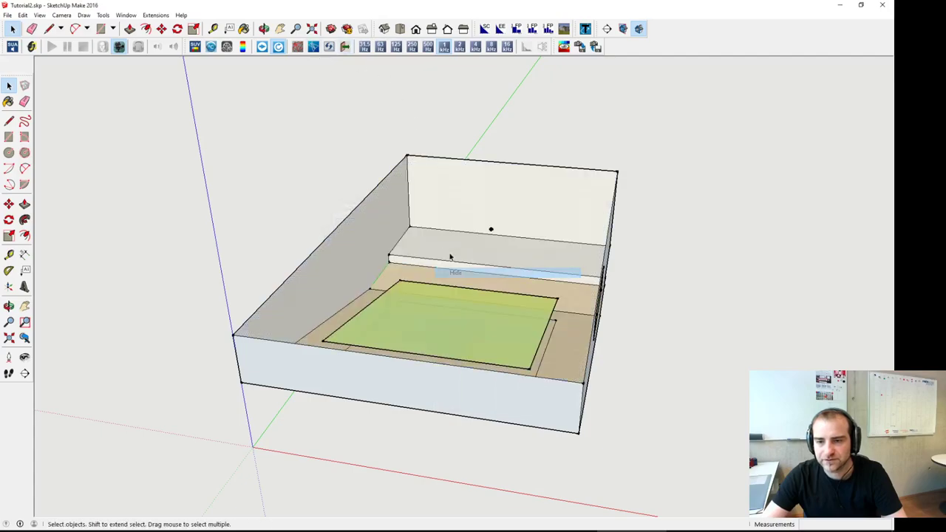
Step: Display the ray tracing particle paths, inspect the rays around the window opening from several sides, and deactivate the visualization
click(298, 47)
middle_drag(433, 297, 604, 279)
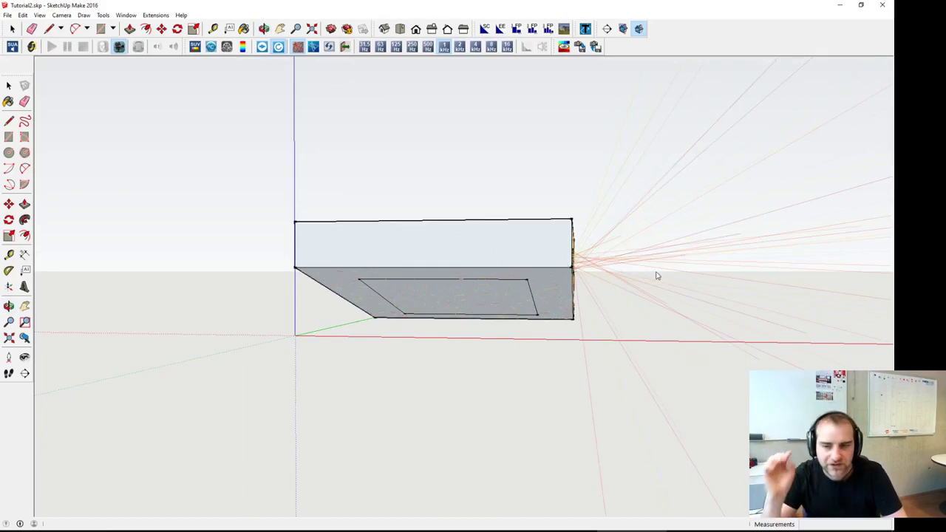
mouse_move(637, 277)
middle_down()
mouse_move(611, 258)
mouse_move(579, 190)
mouse_move(570, 264)
mouse_move(705, 302)
mouse_move(619, 295)
mouse_move(532, 308)
middle_up()
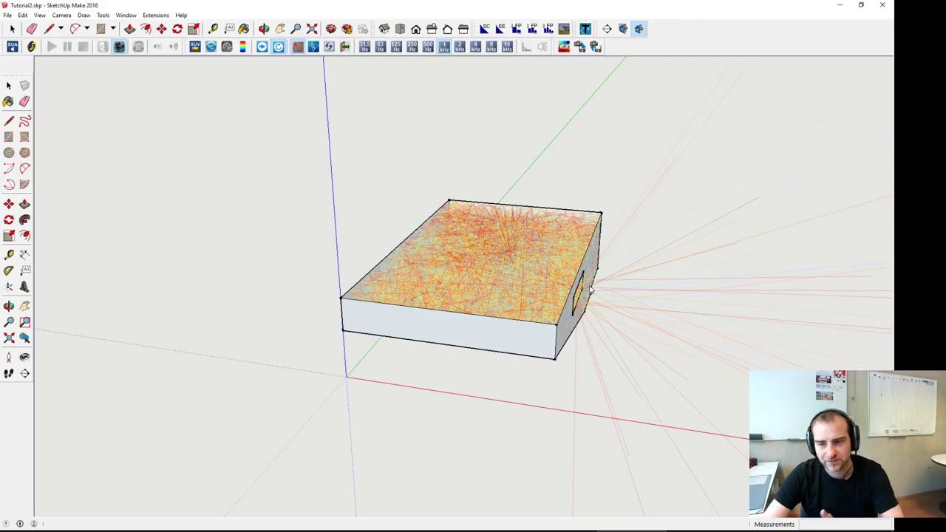
middle_drag(612, 279, 466, 310)
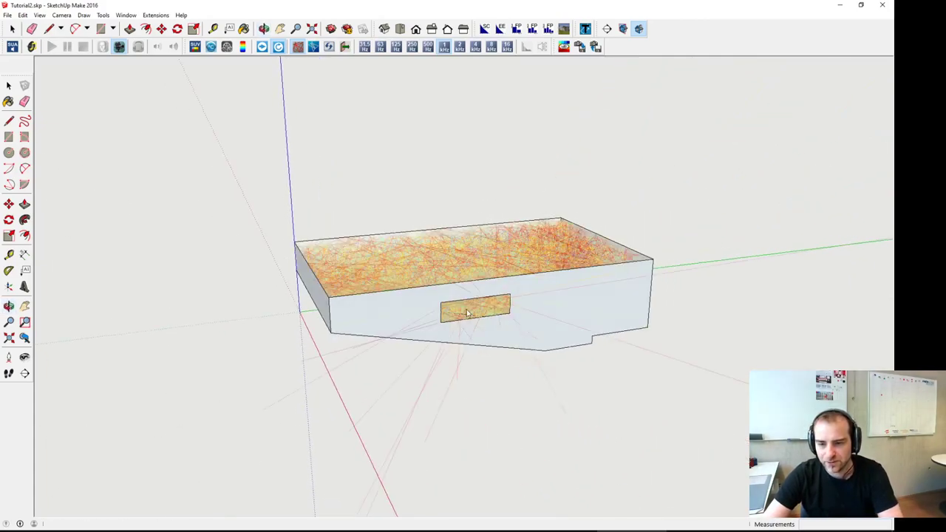
middle_drag(456, 298, 891, 334)
Step: Close the window opening with a diagonal line between its opposite corners, then delete the diagonal to leave one face
scroll(464, 290, up, 3)
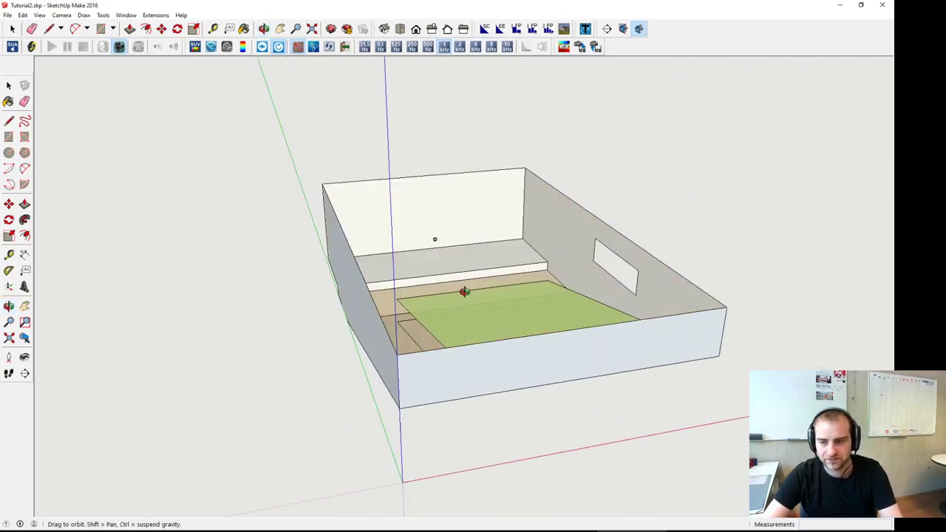
middle_drag(464, 290, 638, 296)
key(space)
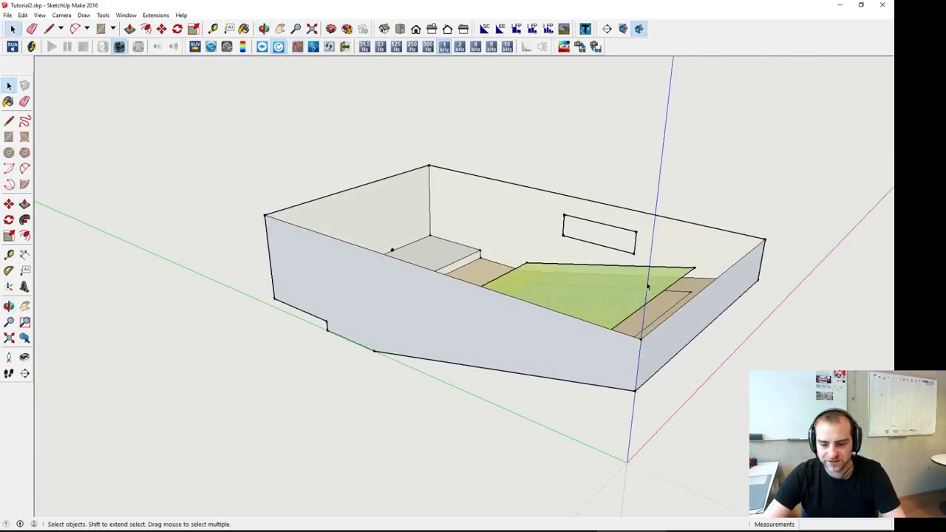
scroll(647, 286, up, 3)
key(l)
click(511, 177)
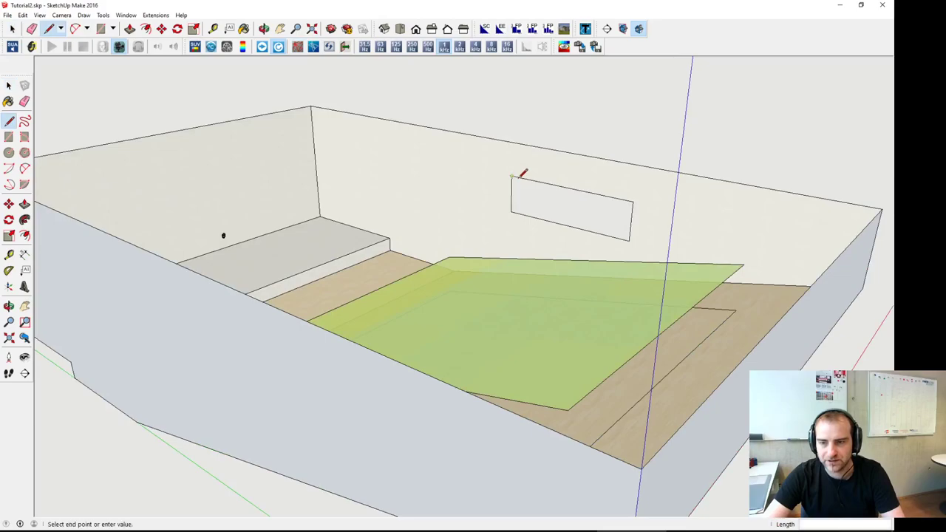
click(630, 239)
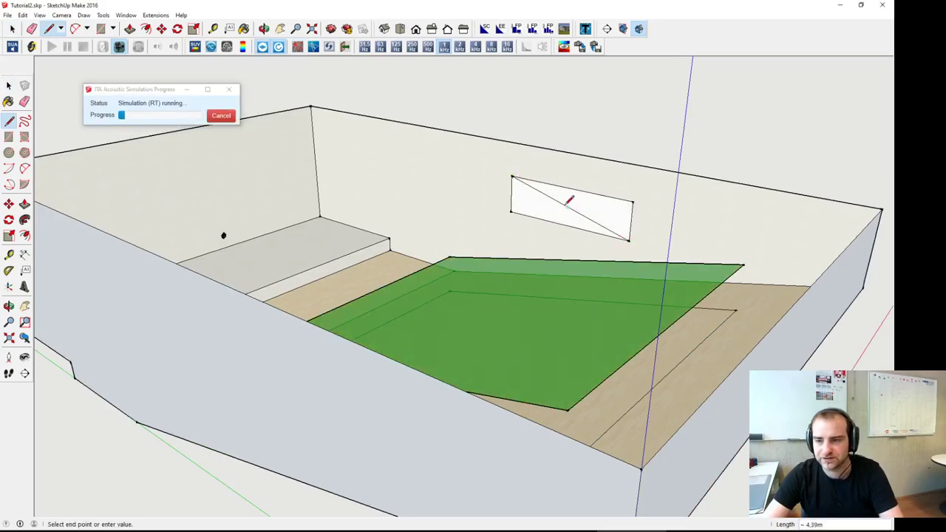
key(space)
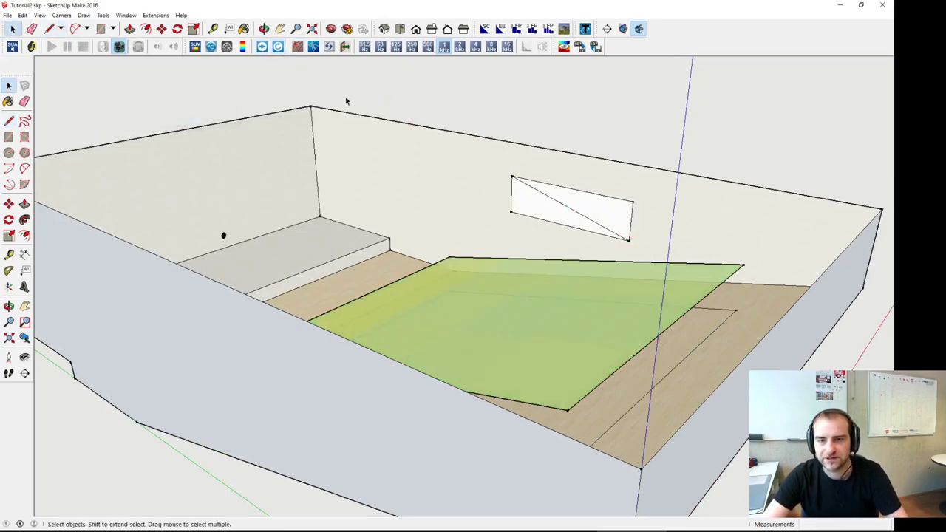
click(564, 207)
key(Delete)
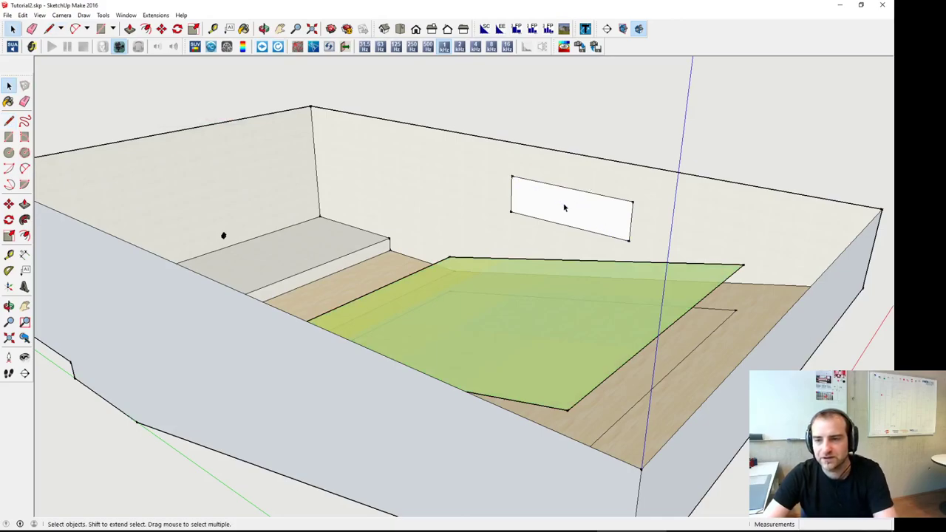
Step: Paint the window face with Color A04 from the Colors material collection
key(b)
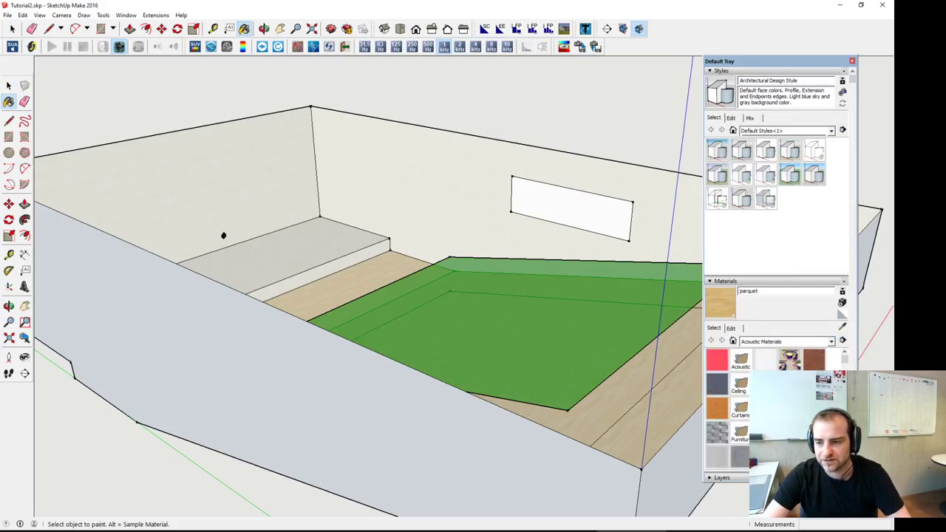
click(778, 341)
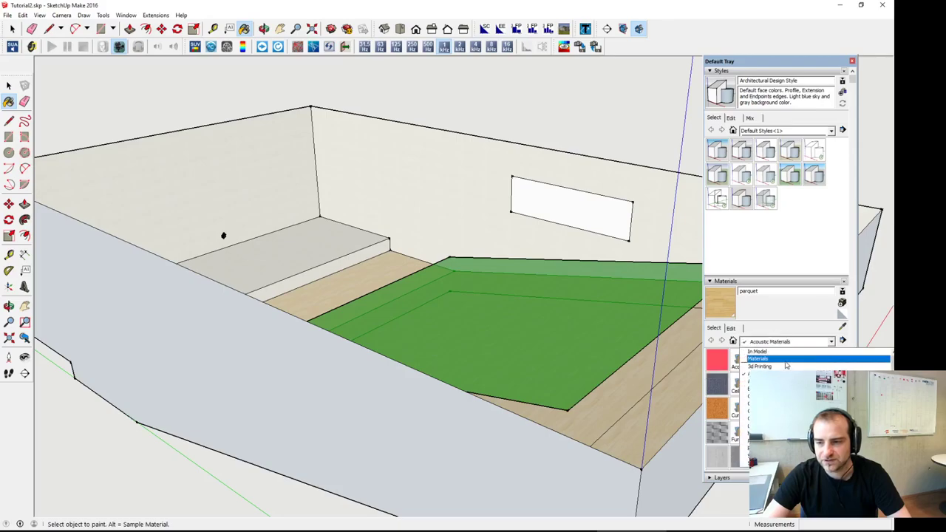
click(762, 404)
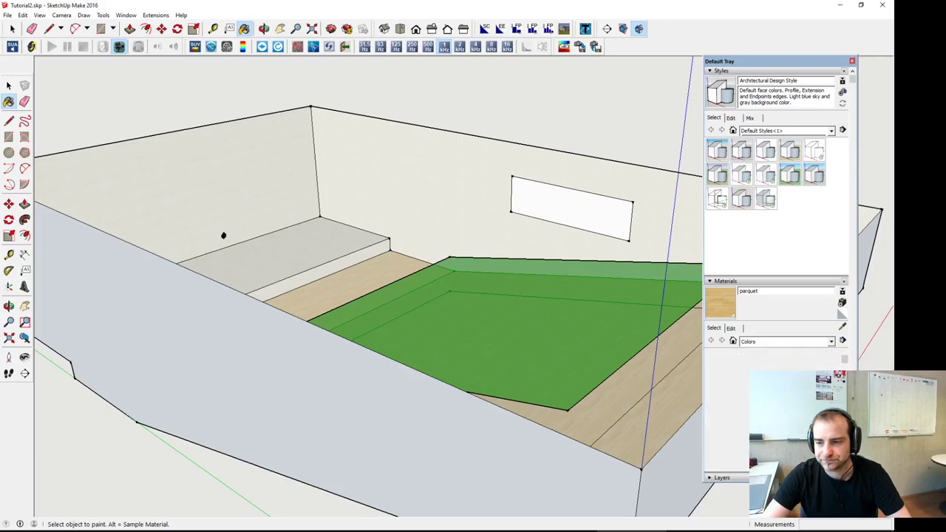
click(791, 359)
click(569, 208)
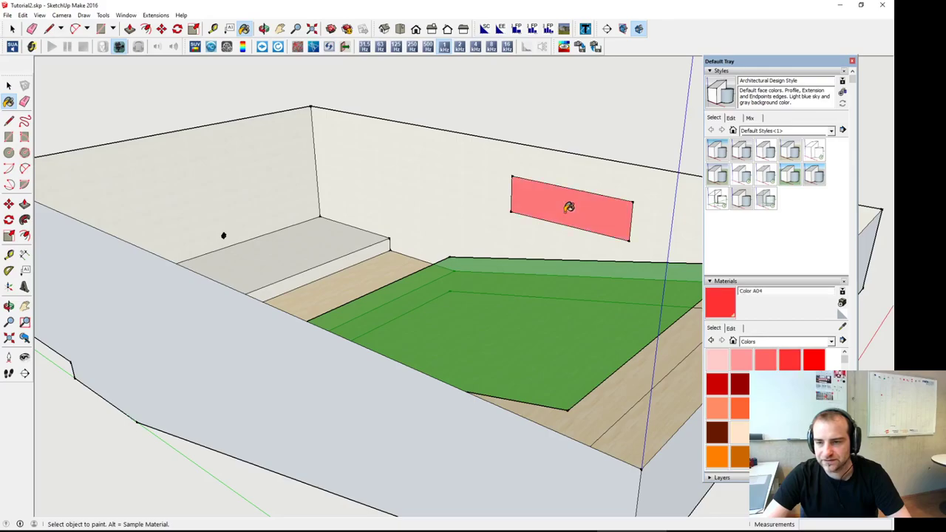
click(853, 60)
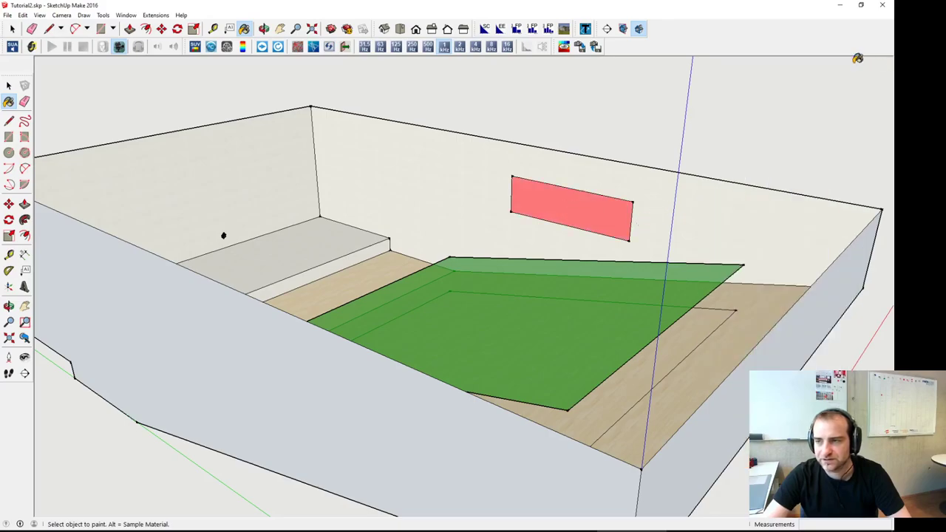
key(space)
Step: Raise Color A04's absorption to 1.0 at 250 Hz and 500 Hz, restore its 500 Hz scattering, and close the Materials Editor
click(563, 46)
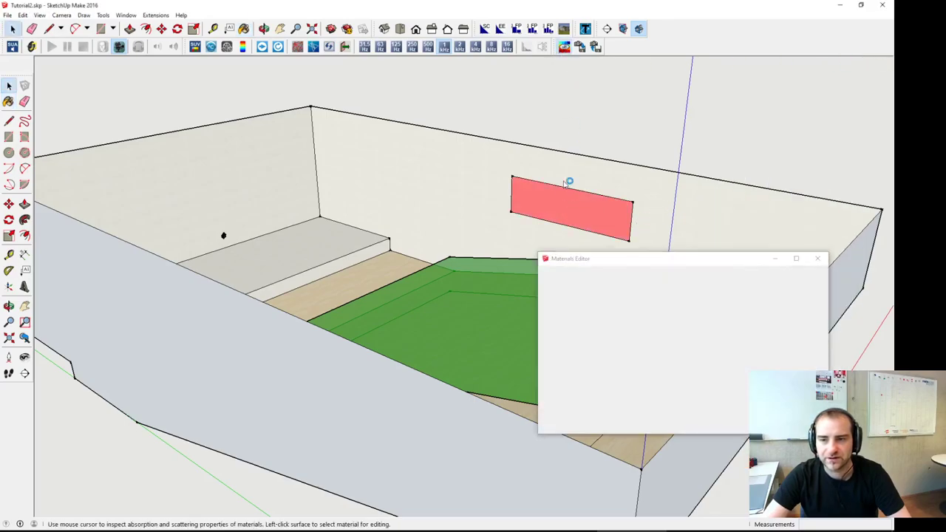
click(554, 212)
drag(657, 406, 653, 340)
drag(677, 394, 683, 341)
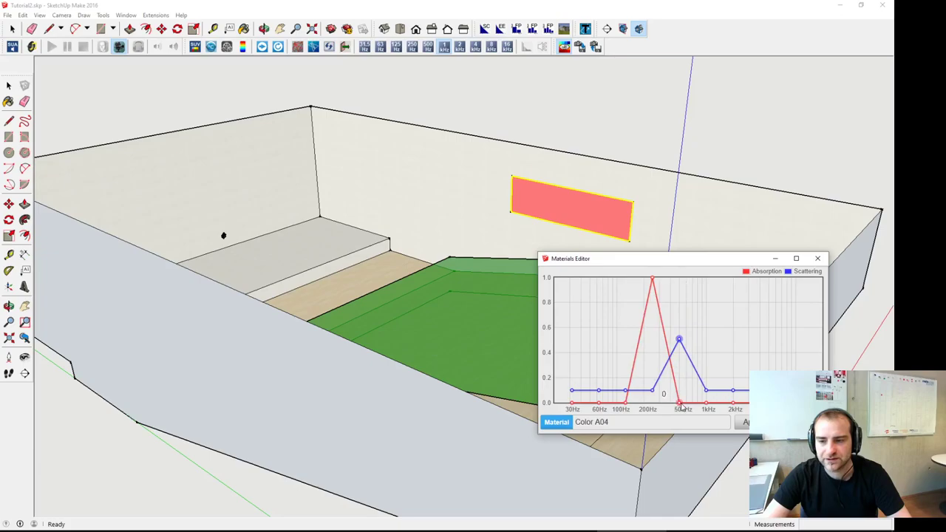
drag(681, 402, 680, 278)
drag(678, 342, 684, 393)
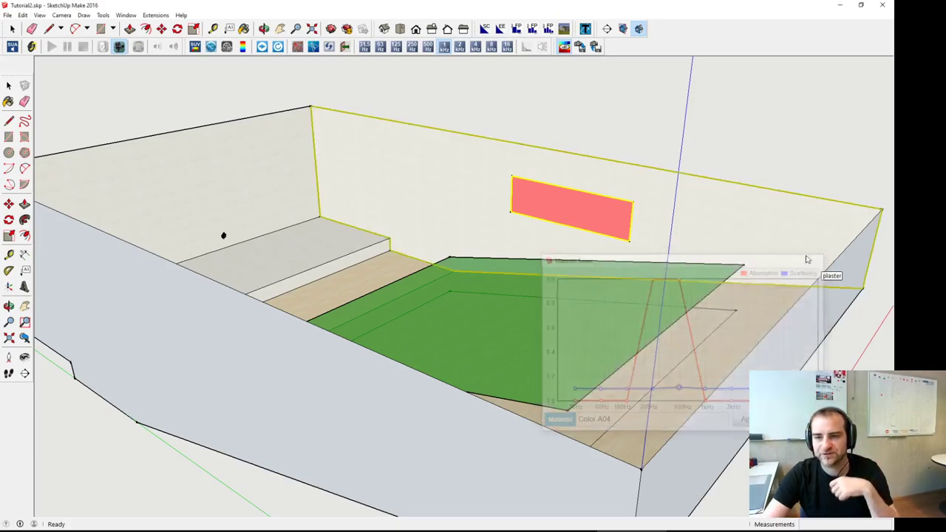
key(space)
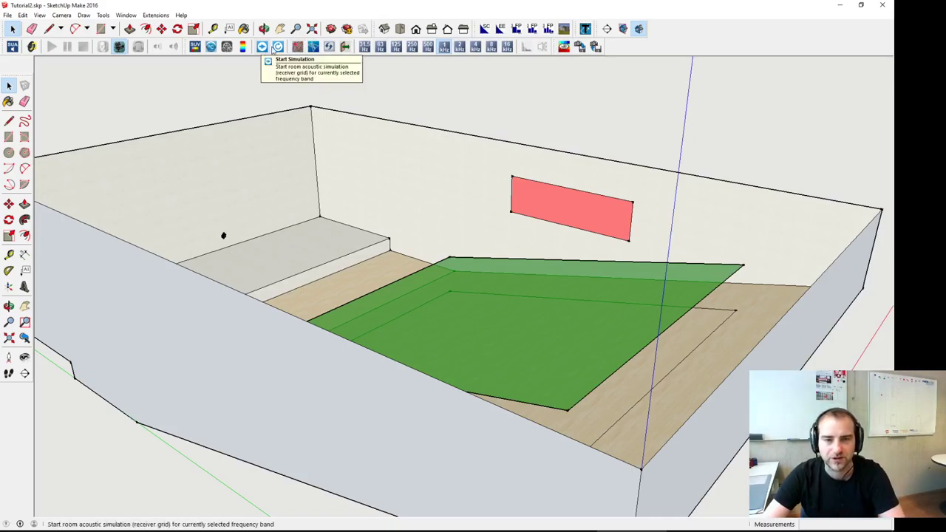
Step: Erase the window's outline edges and its red face from the long side wall
click(24, 102)
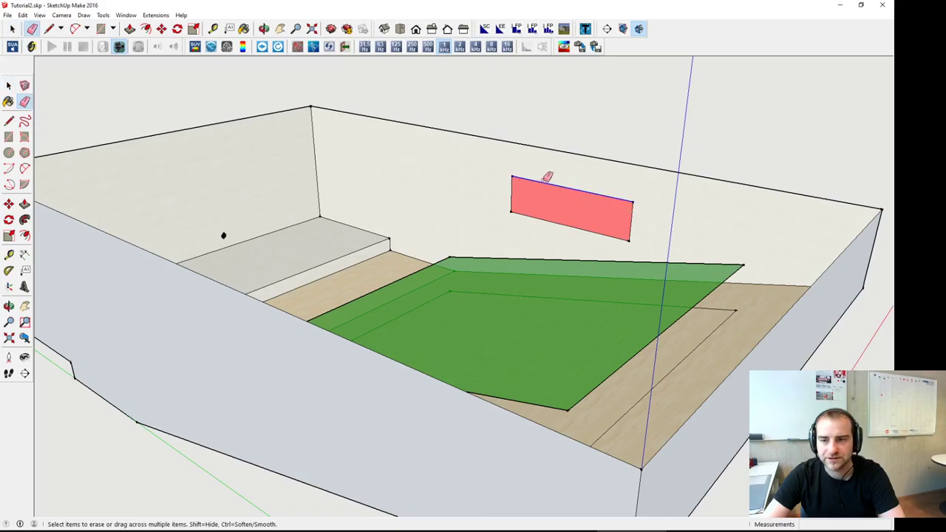
drag(626, 220, 603, 230)
drag(515, 200, 512, 175)
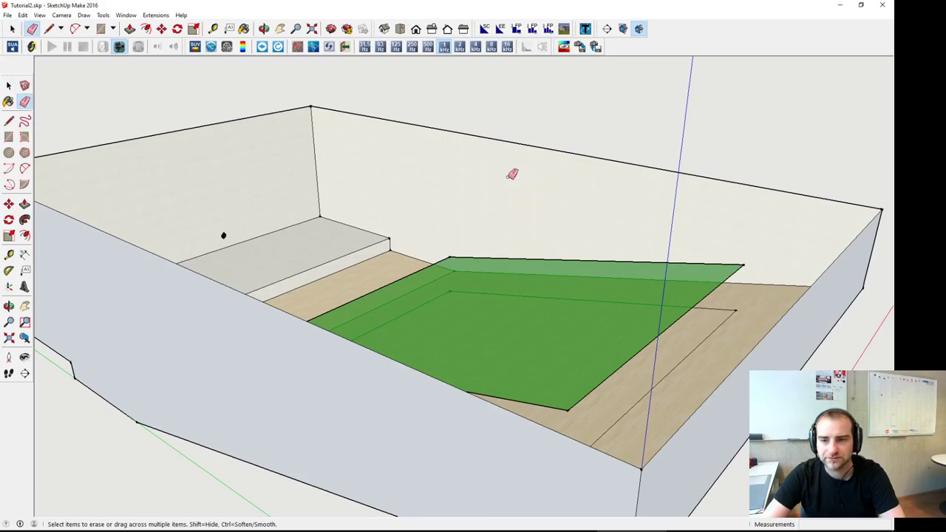
key(space)
Step: Switch to the tutorial PDF, read the instructions on reversing faces and assigning materials to interior surfaces, and return to SketchUp
middle_drag(481, 254, 321, 276)
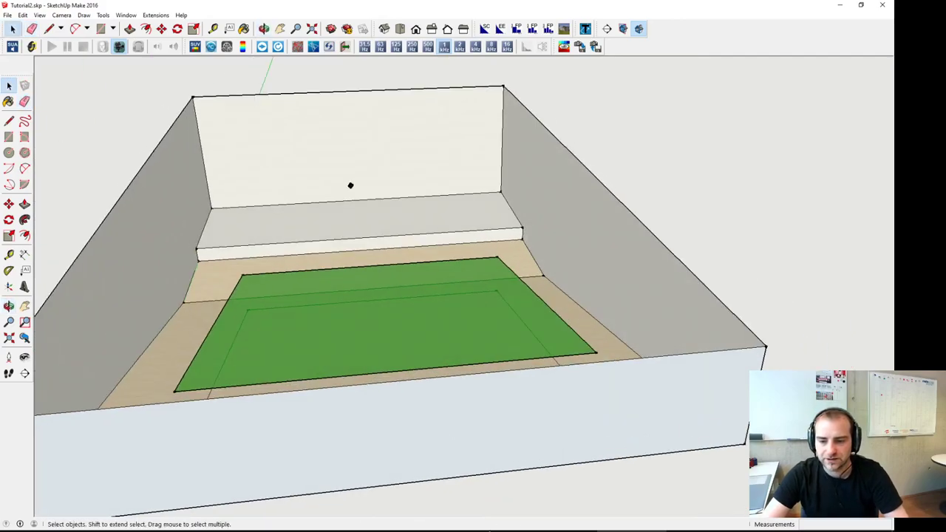
key(alt+Tab)
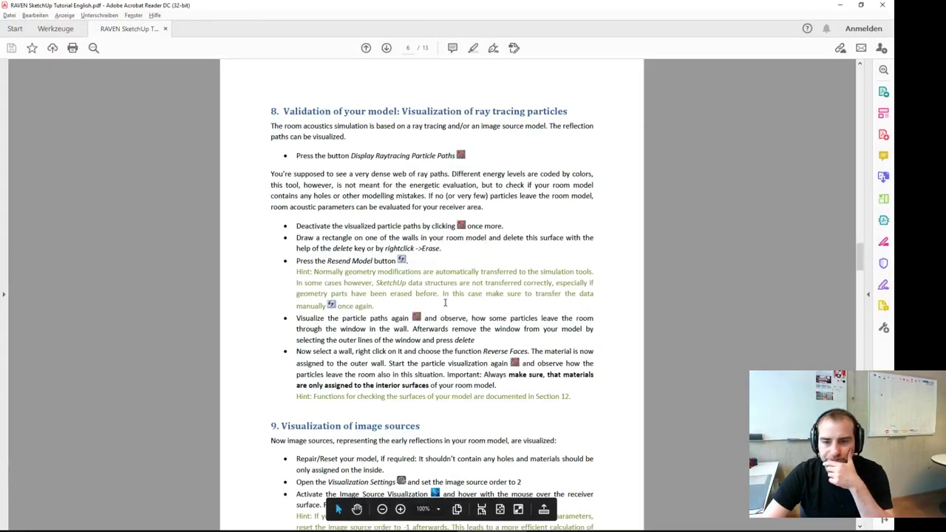
scroll(445, 303, down, 2)
scroll(445, 302, down, 2)
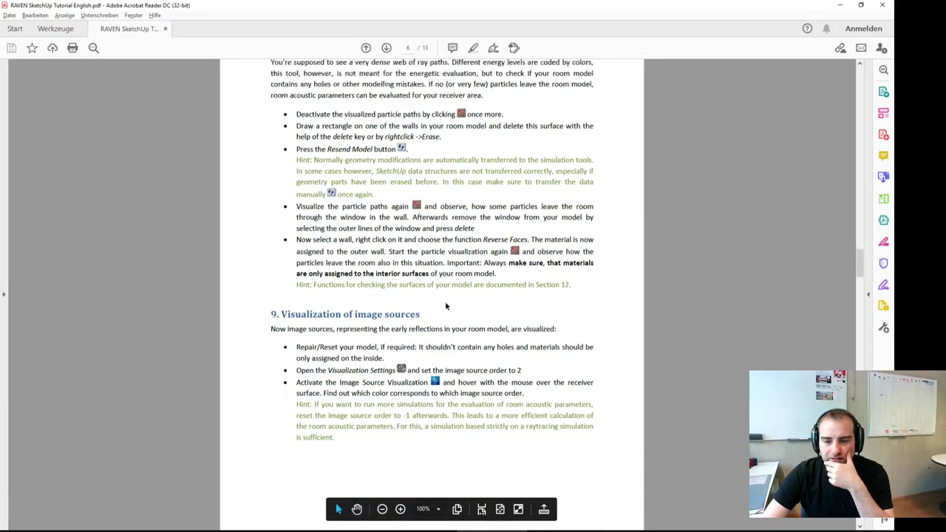
mouse_move(503, 241)
mouse_down()
mouse_move(576, 253)
mouse_move(499, 253)
mouse_up()
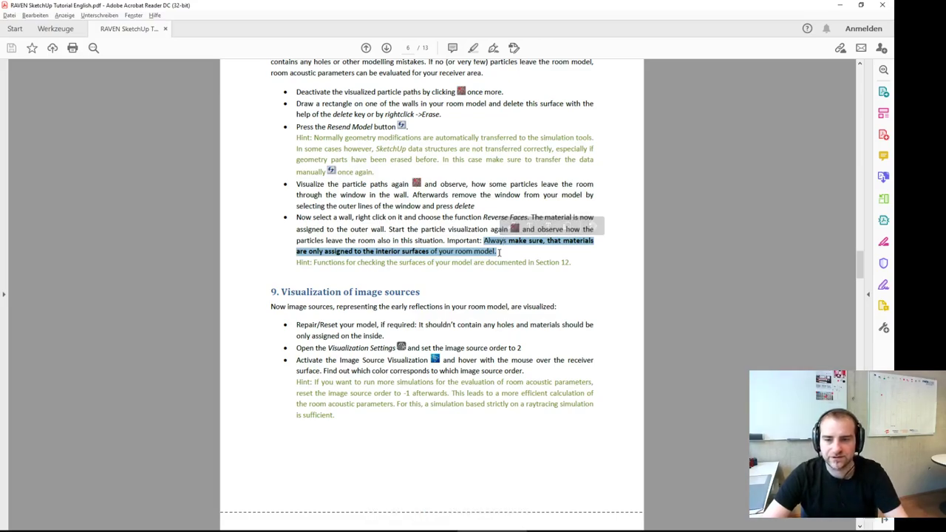
key(alt+Tab)
Step: Show the hidden geometry and unhide the room's ceiling face
scroll(450, 283, down, 3)
middle_drag(449, 283, 507, 312)
scroll(528, 321, up, 3)
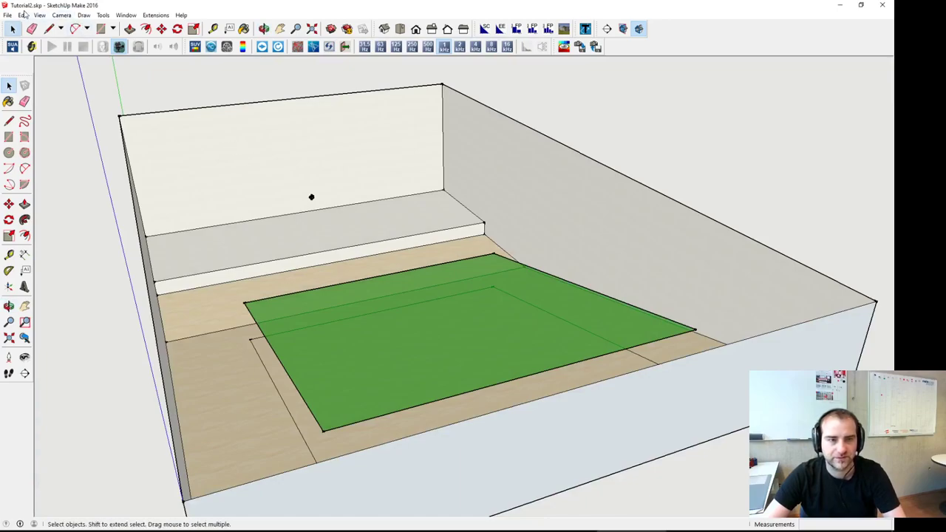
click(39, 15)
click(65, 44)
right_click(333, 198)
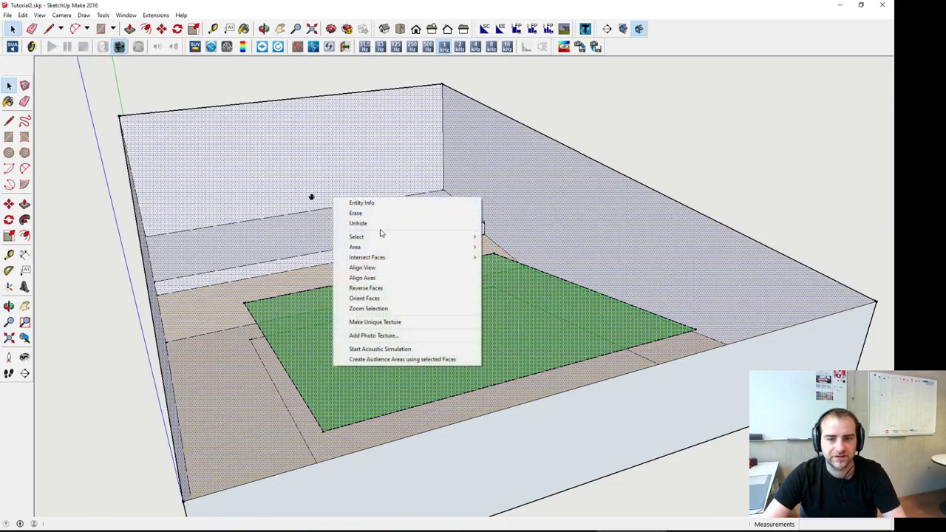
click(377, 223)
Step: Reverse the ceiling face so its material lies on the outside of the room
right_click(466, 169)
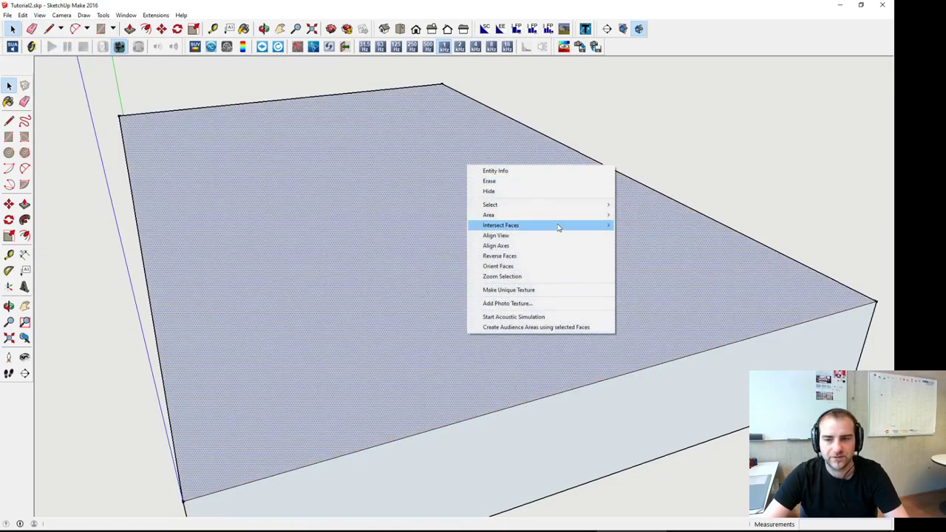
click(528, 256)
click(633, 154)
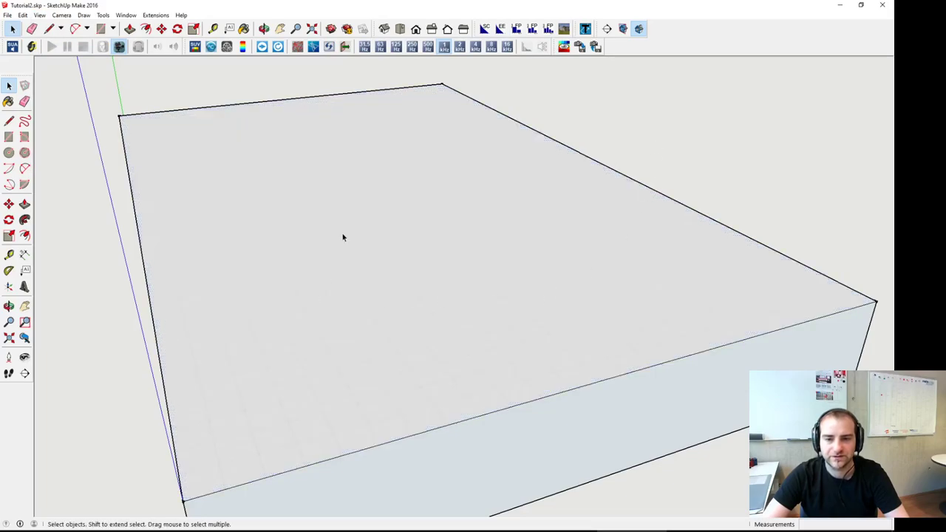
Step: Display the ray tracing particle paths, inspect the rays around the reversed ceiling, and deactivate the visualization
middle_drag(345, 234, 361, 215)
scroll(361, 215, down, 3)
click(297, 46)
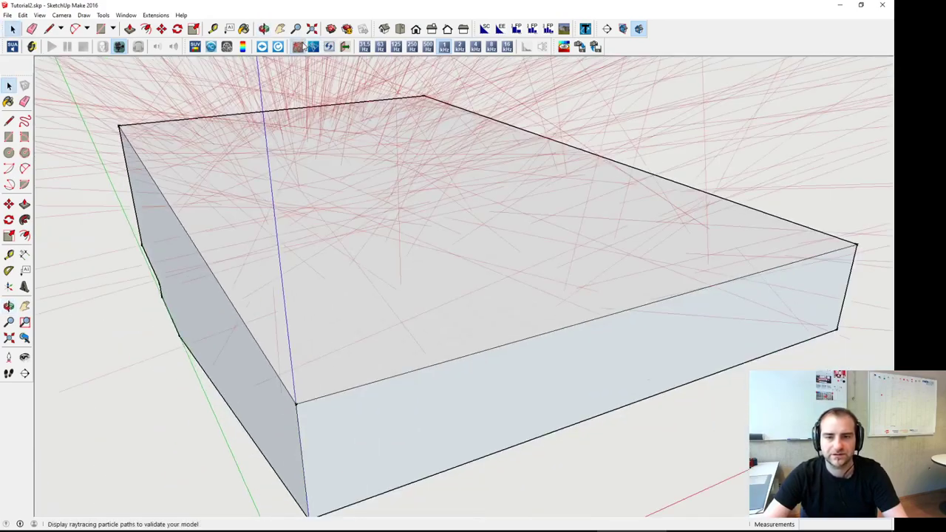
scroll(357, 188, down, 3)
middle_drag(387, 207, 312, 63)
click(298, 46)
Step: Reverse the ceiling face again to put its material back on the room's interior, and clear the selection
key(space)
click(427, 215)
right_click(426, 216)
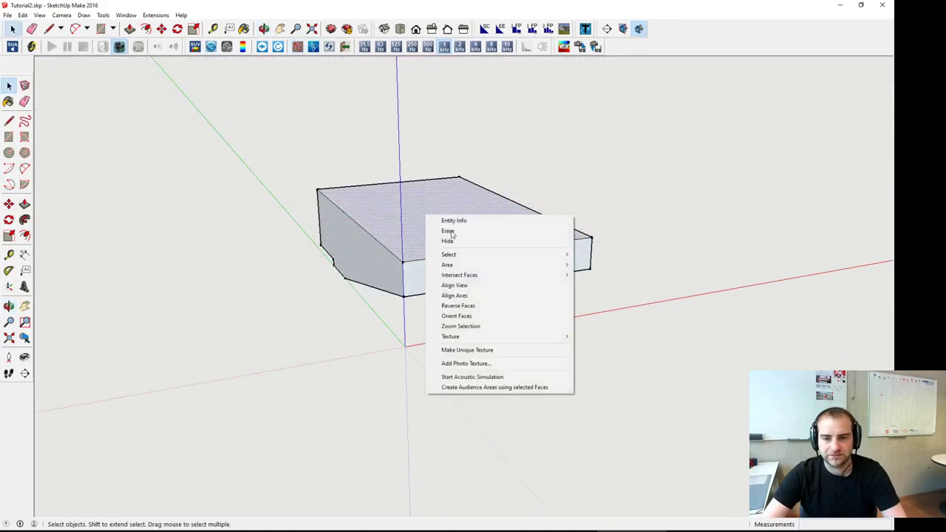
click(466, 306)
click(350, 80)
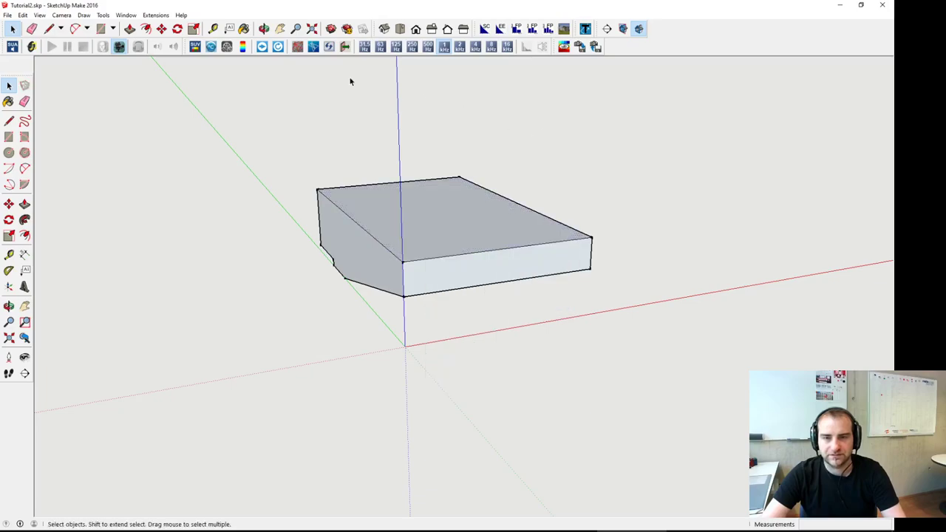
Step: Inspect the ray tracing particle paths with the ceiling restored, hide the ceiling face, and turn off hidden geometry
click(298, 46)
middle_drag(437, 217, 482, 238)
right_click(494, 228)
click(517, 249)
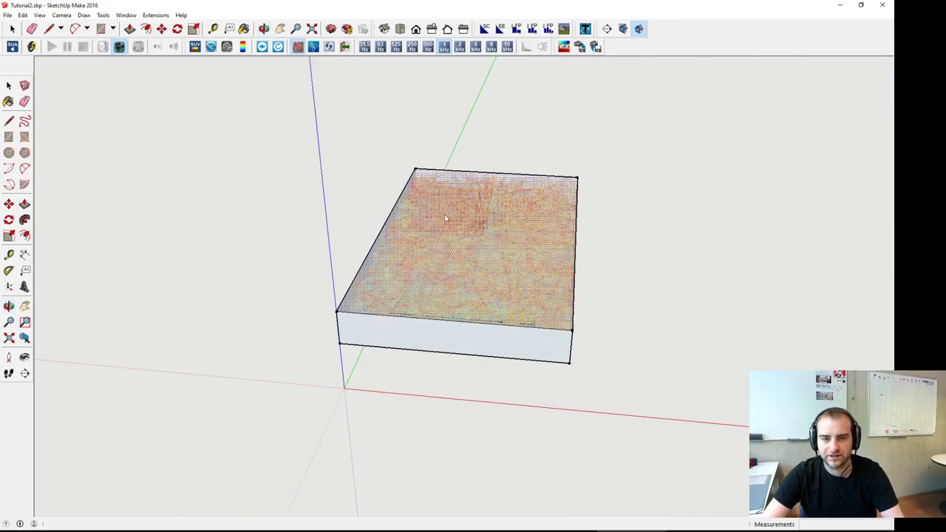
click(39, 15)
click(54, 50)
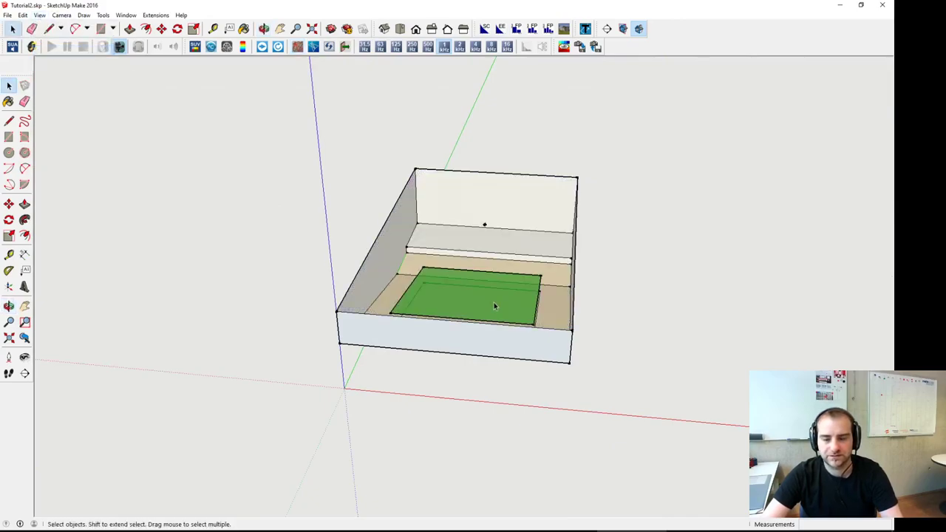
Step: Switch to the RAVEN tutorial PDF in Acrobat Reader and read section 9 on visualizing image sources
key(alt+Tab)
scroll(434, 306, down, 3)
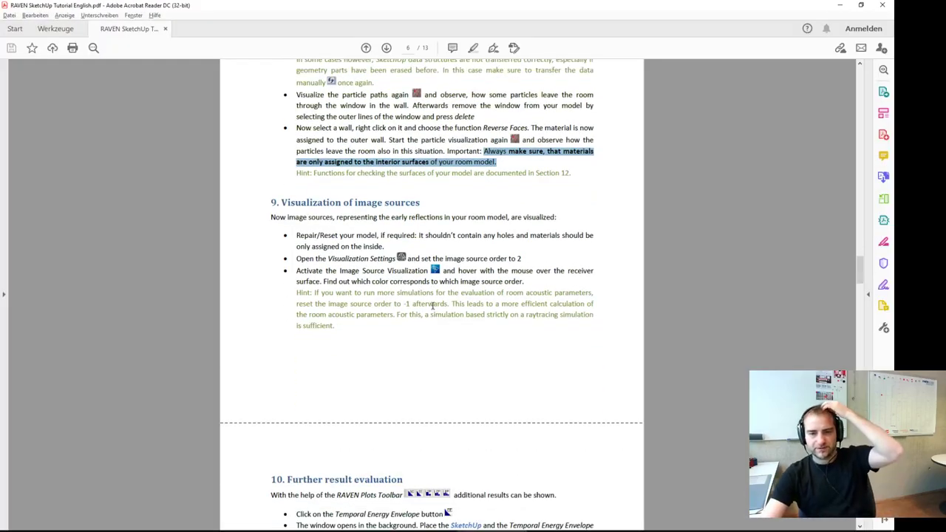
scroll(433, 305, down, 4)
scroll(432, 305, up, 2)
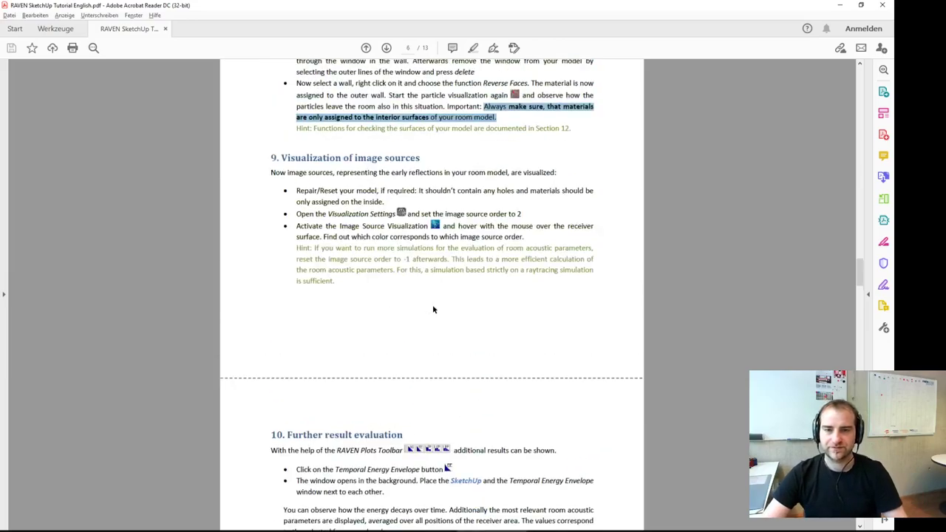
Step: Return to SketchUp, set the image source order to 3 in the visualization settings, and close the settings
key(alt+Tab)
middle_drag(433, 306, 436, 289)
scroll(436, 288, up, 5)
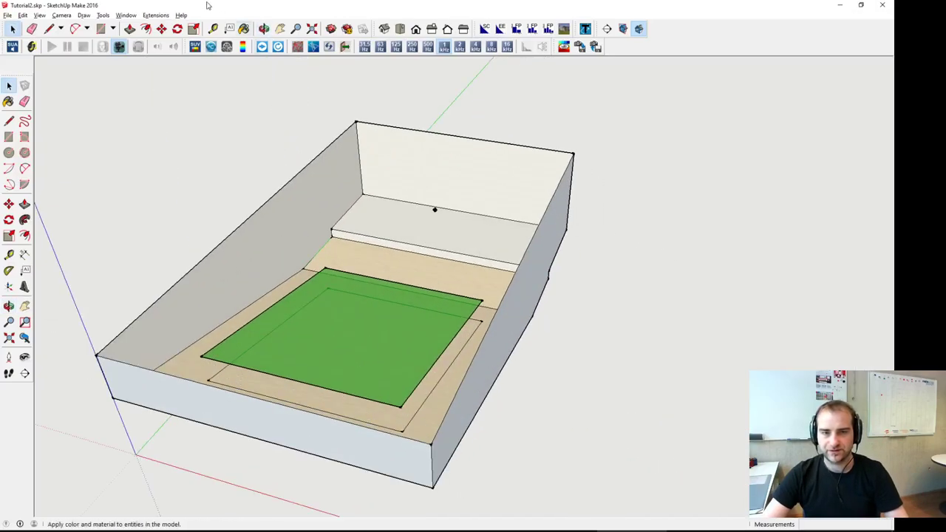
click(227, 46)
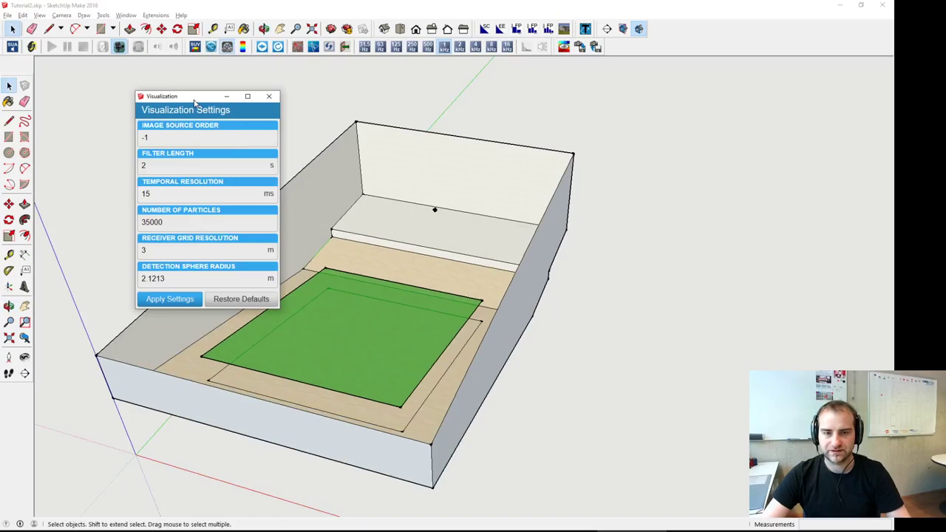
drag(195, 102, 154, 75)
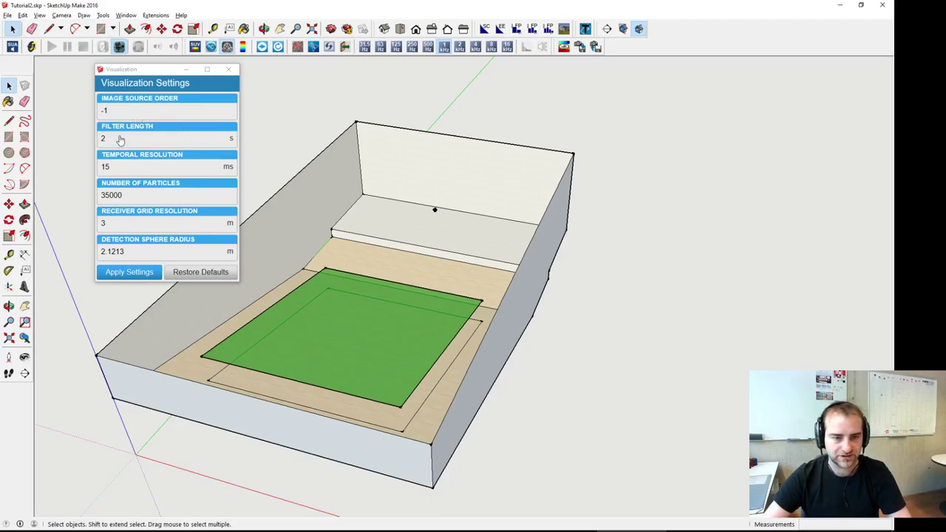
double_click(116, 109)
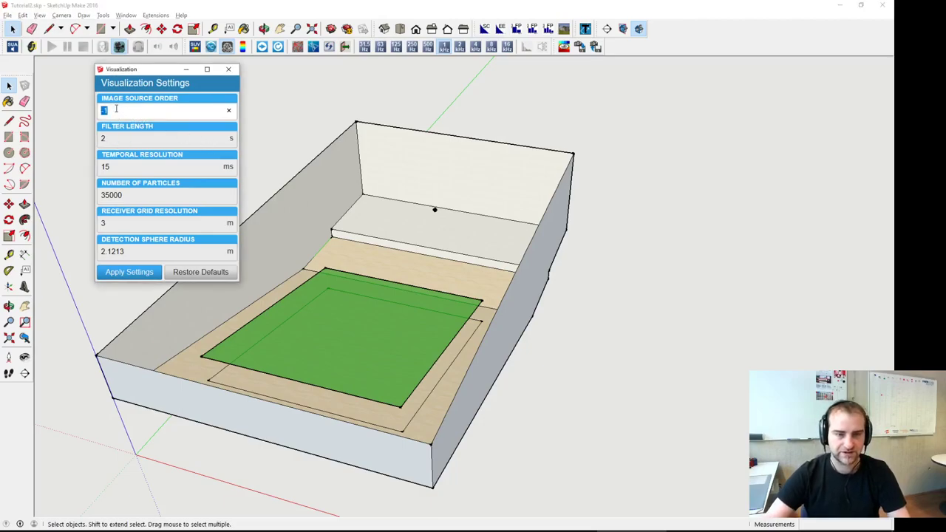
text(3)
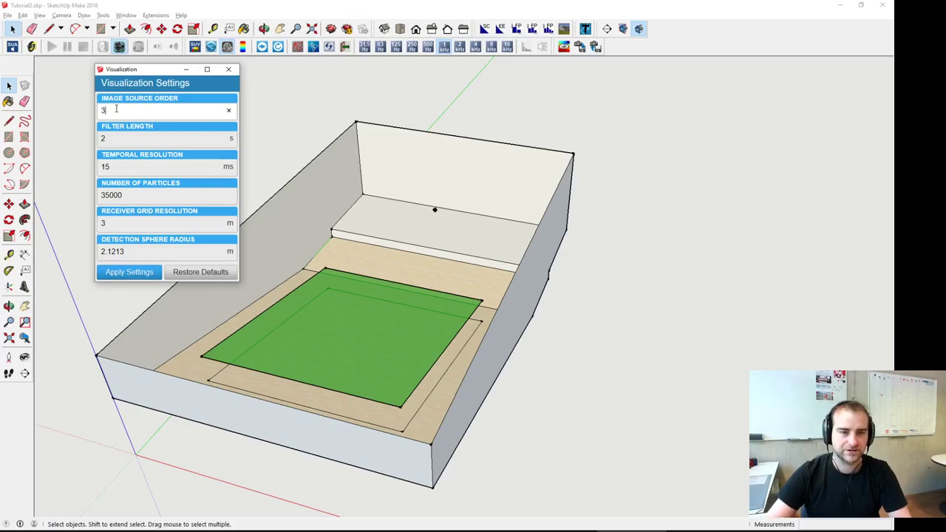
key(Return)
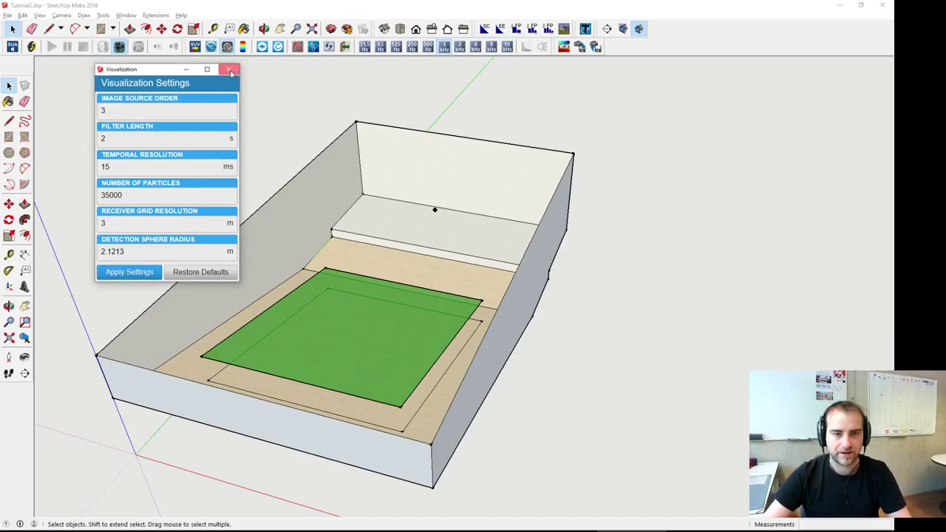
click(230, 71)
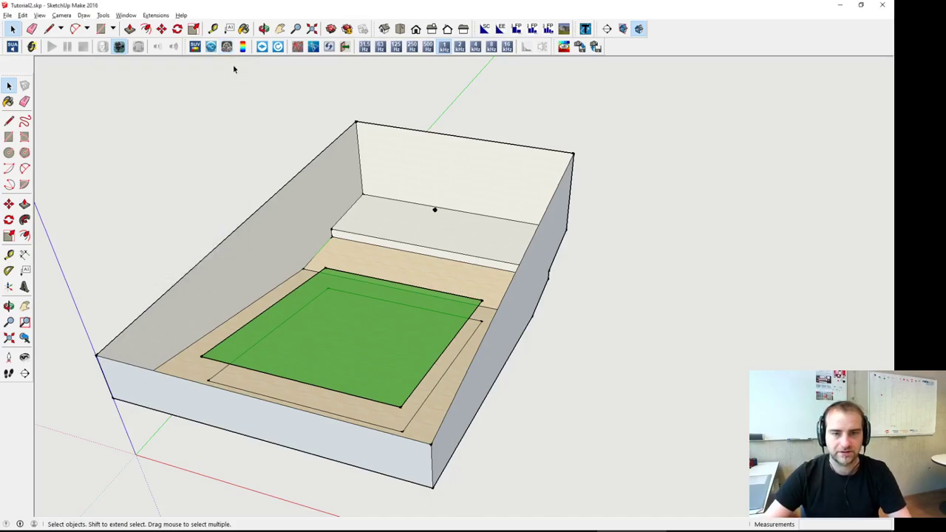
Step: Activate the image source visualization, inspect the reflection paths near the side wall and over the audience area, and deactivate it
click(312, 46)
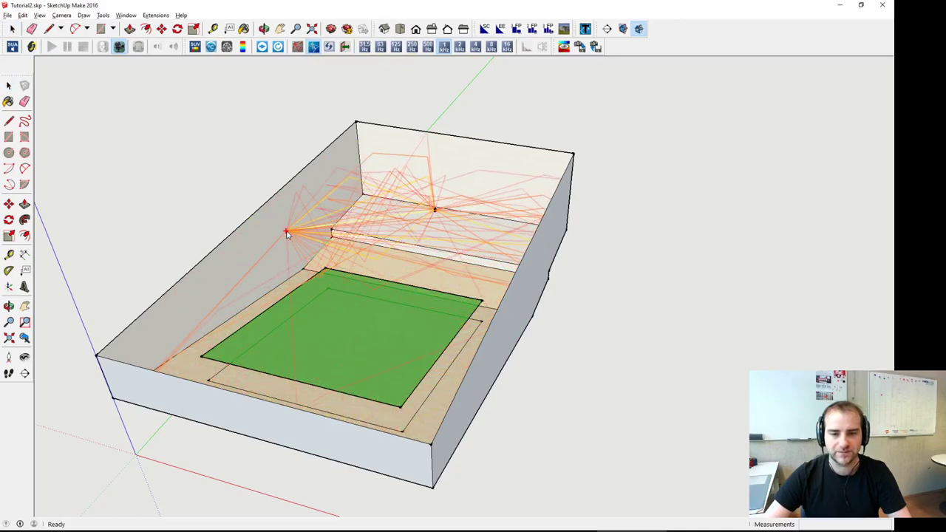
scroll(264, 255, up, 4)
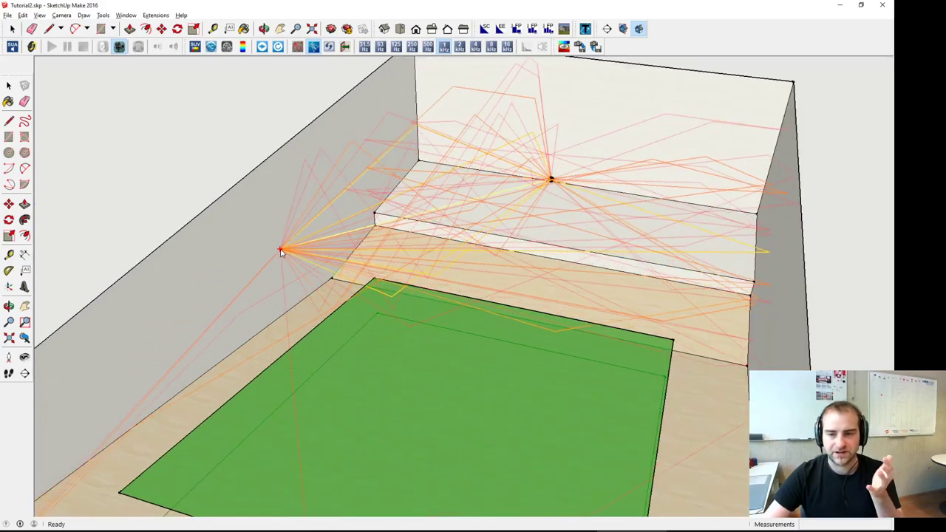
scroll(281, 251, down, 4)
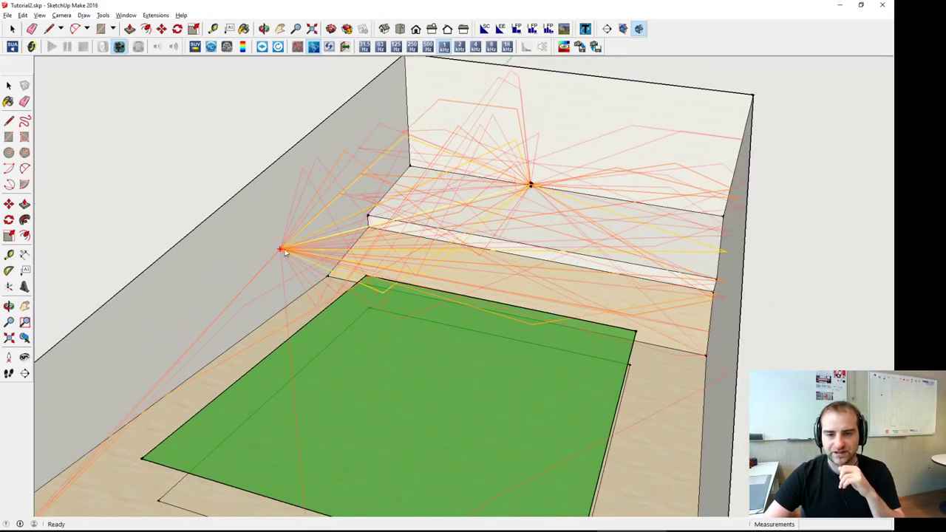
scroll(386, 300, up, 4)
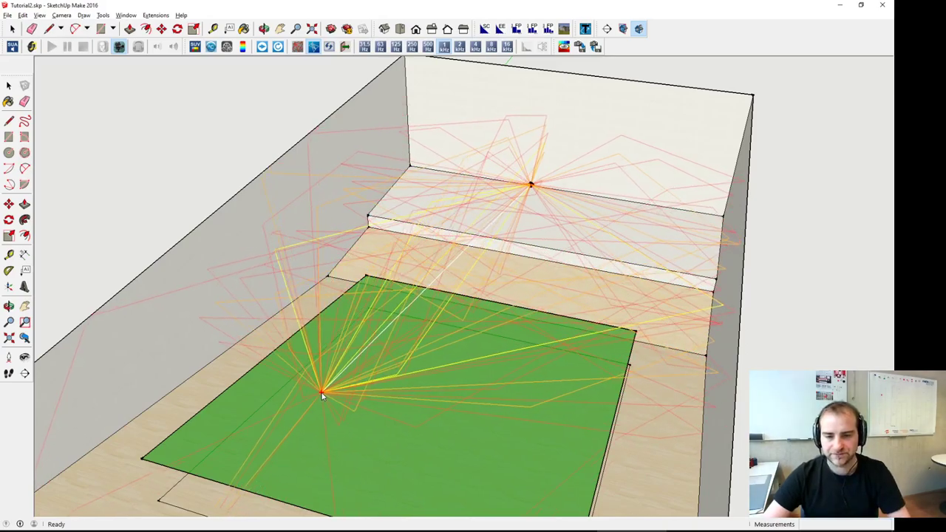
key(space)
Step: Display the ray tracing particle paths and examine them closely around the audience area
middle_drag(348, 400, 308, 278)
click(297, 47)
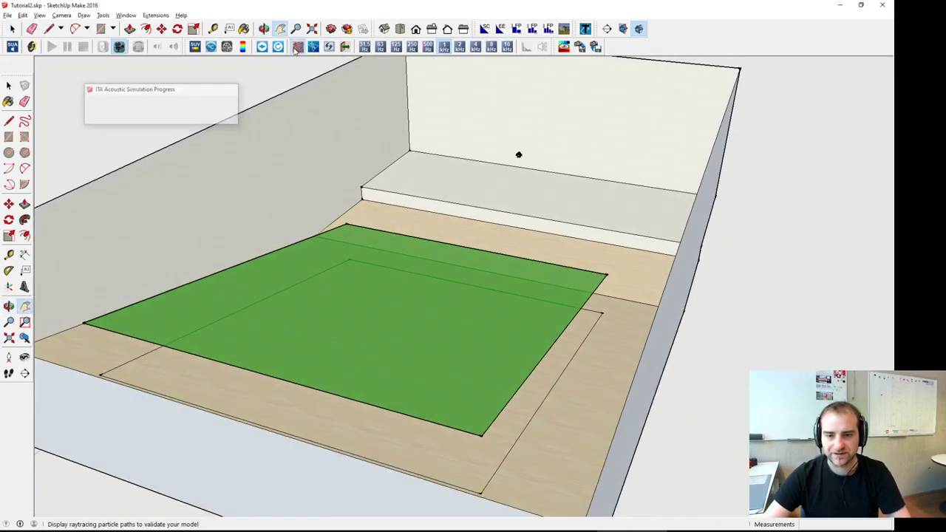
scroll(163, 355, up, 6)
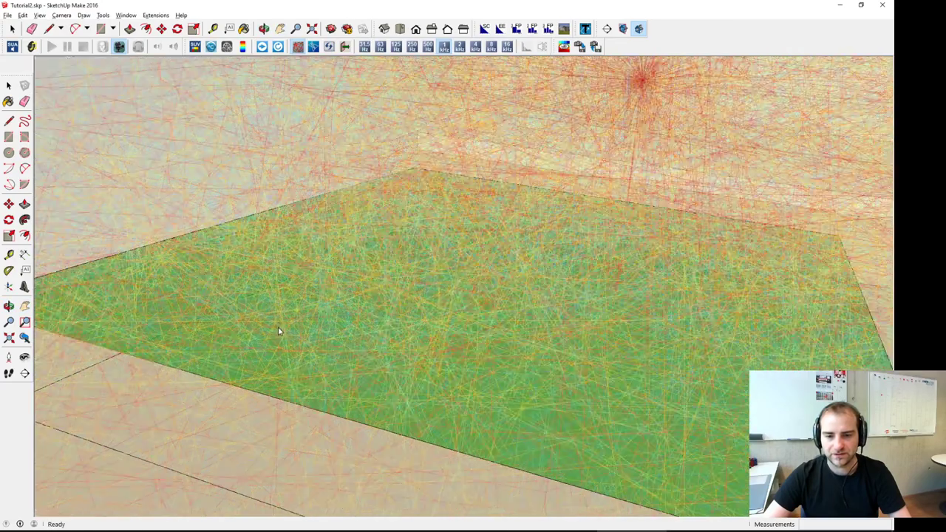
middle_drag(279, 332, 106, 271)
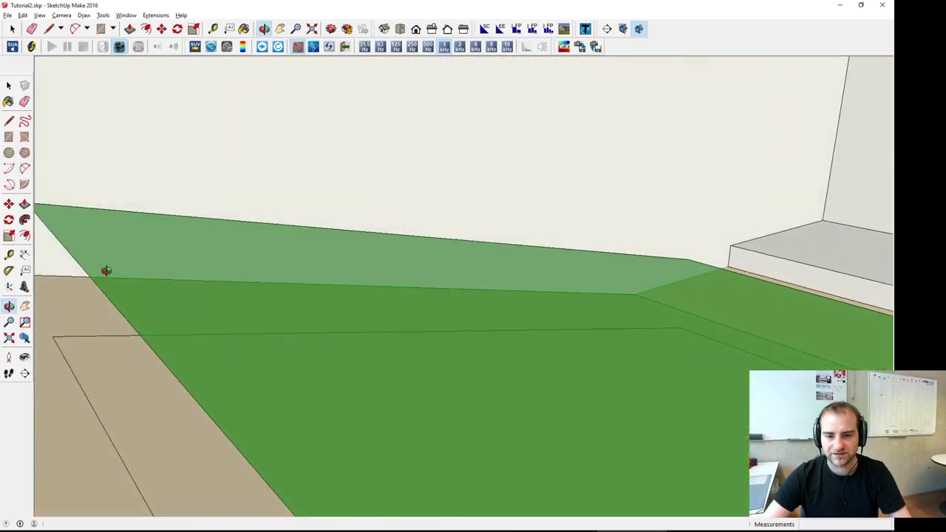
Step: Visualize the image source paths again with the source and audience area in view, and leave the visualization
click(280, 28)
drag(221, 444, 294, 323)
middle_drag(295, 323, 391, 280)
click(314, 46)
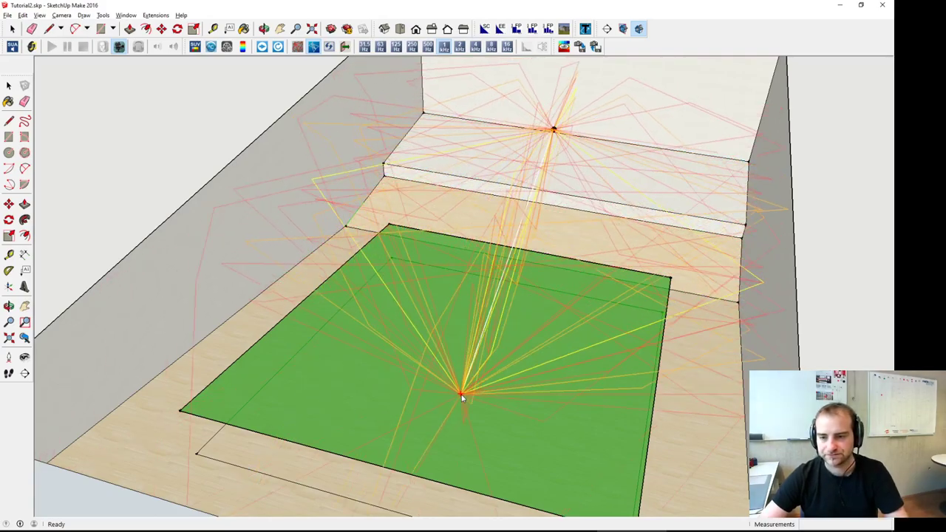
key(space)
Step: Switch to the RAVEN tutorial PDF and read section 10 on further result evaluation
key(alt+Tab)
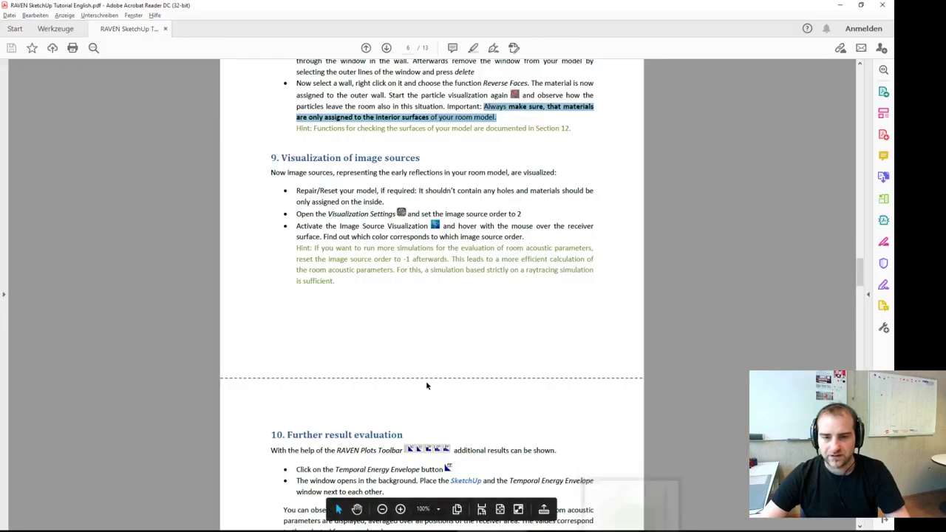
scroll(426, 381, down, 5)
scroll(426, 382, down, 3)
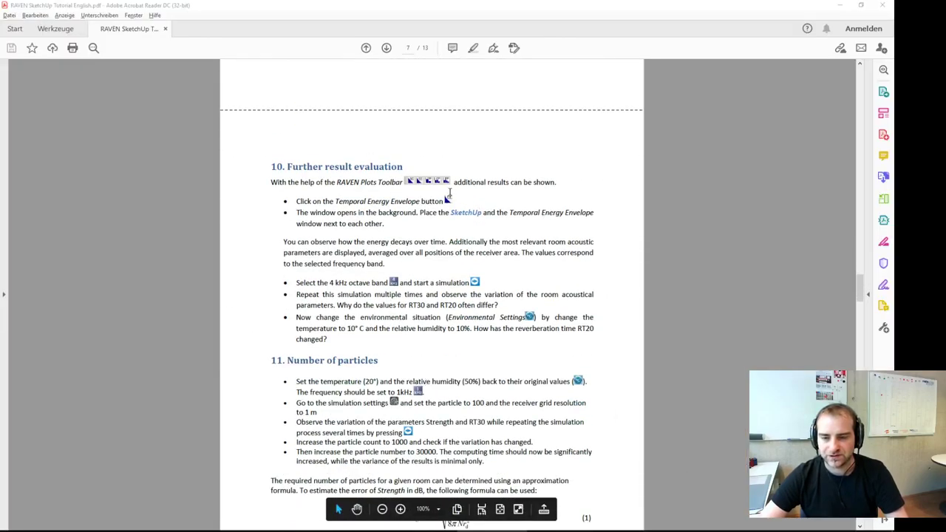
Step: Return to SketchUp and run the receiver grid room acoustic simulation for the 1 kHz band
key(alt+Tab)
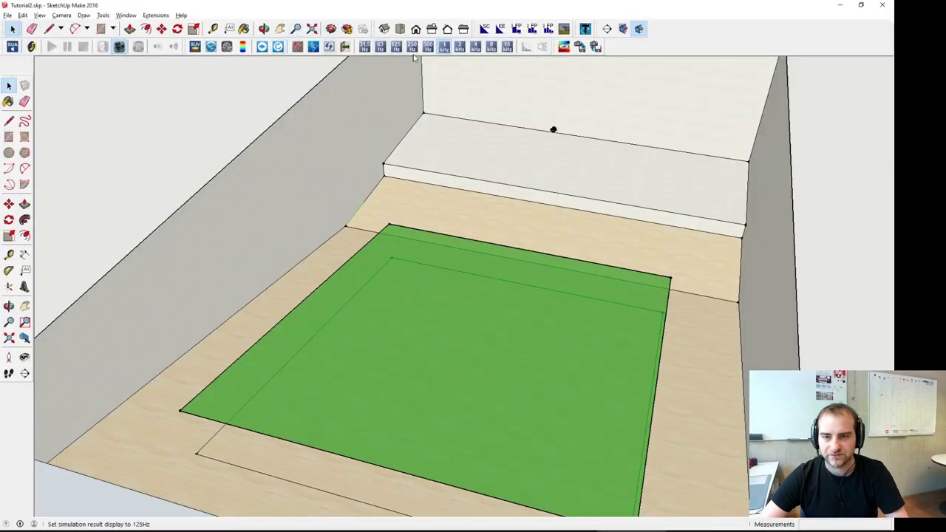
click(263, 47)
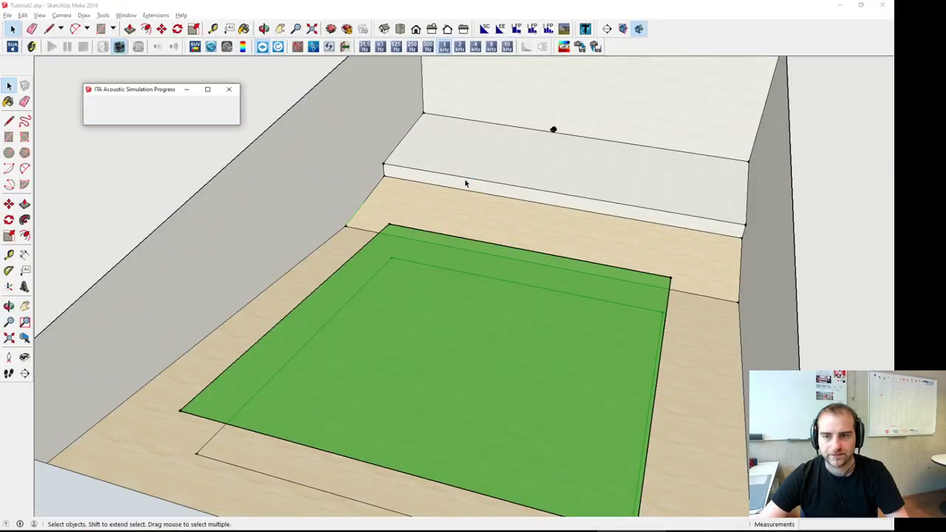
middle_drag(466, 184, 382, 222)
scroll(392, 191, down, 2)
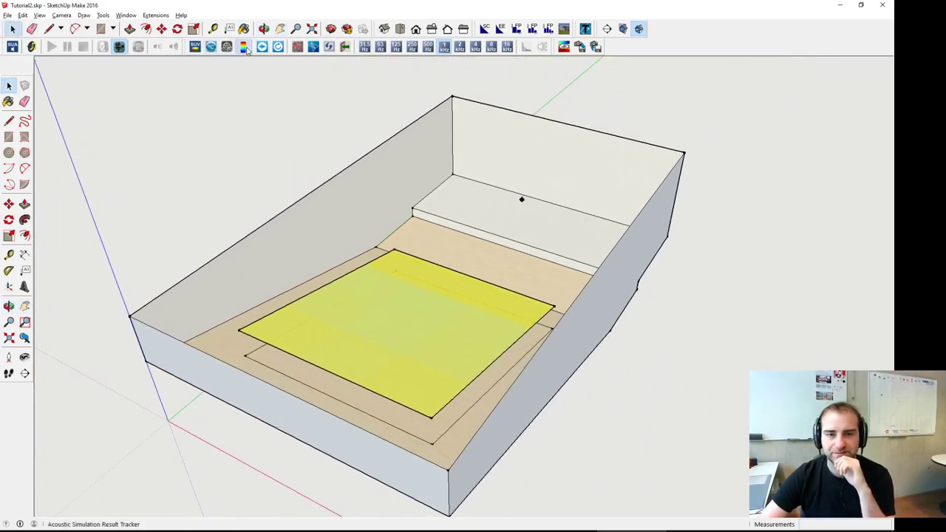
Step: Open the simulation result tracker with result tracking on and display RT20 over the audience area
click(247, 48)
click(714, 296)
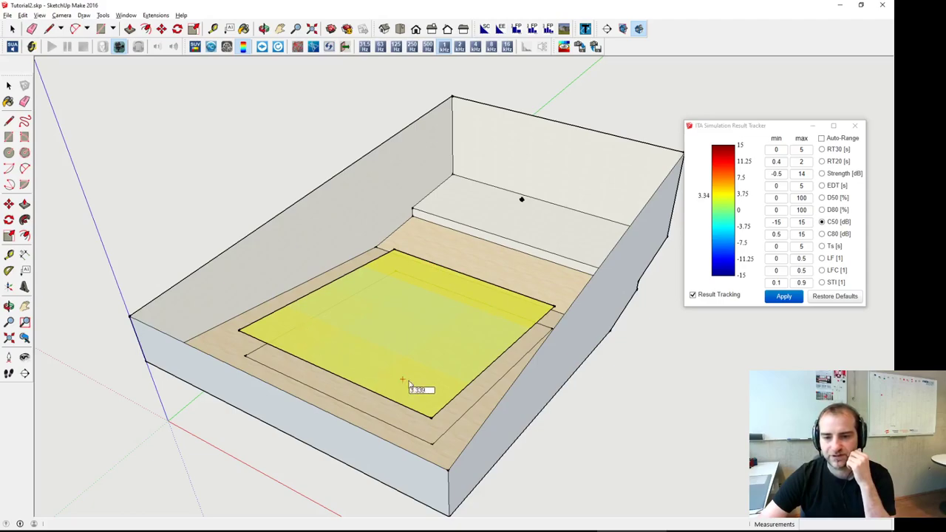
click(822, 161)
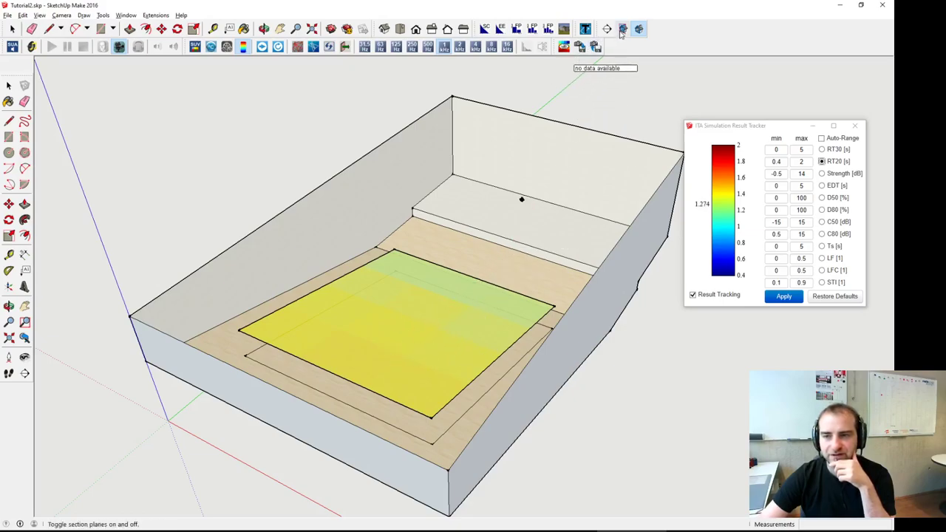
Step: View the Temporal Energy Envelope plot, replace it with the Schroeder Curve plot, and place that window beside the room model
click(502, 30)
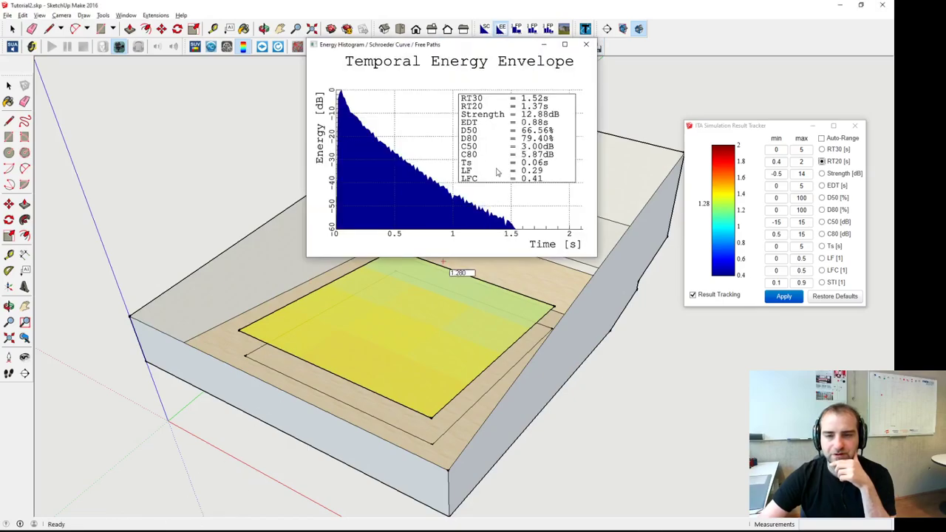
click(586, 44)
click(485, 29)
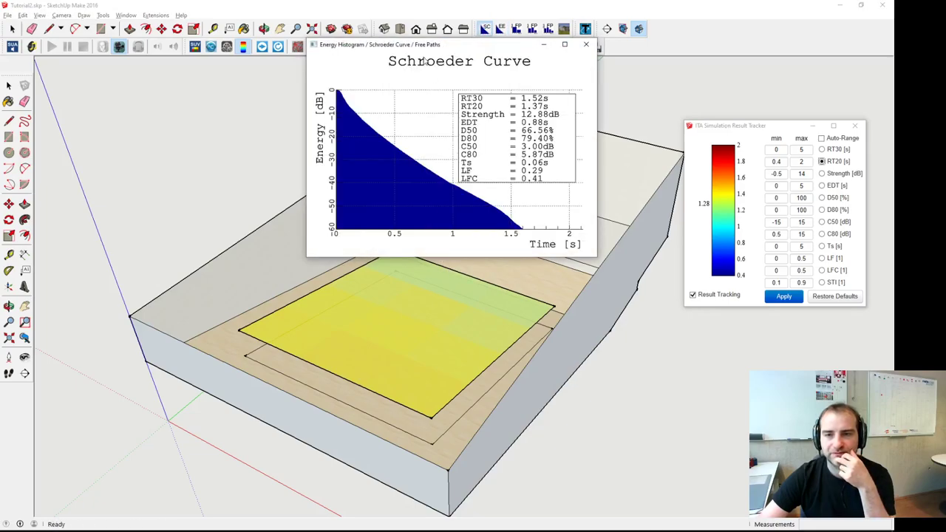
drag(420, 47, 658, 309)
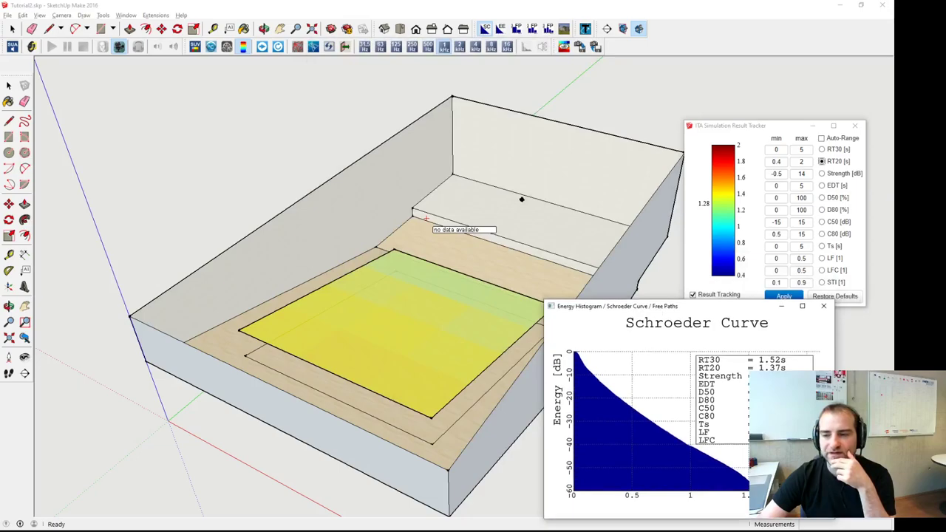
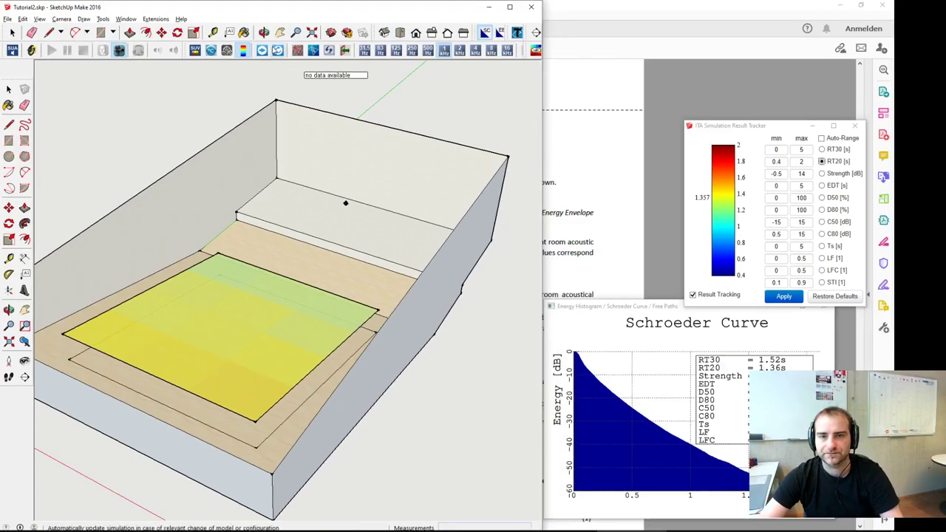
Step: Repeat the receiver grid simulation three times to compare the variation of the room acoustic parameters
click(262, 50)
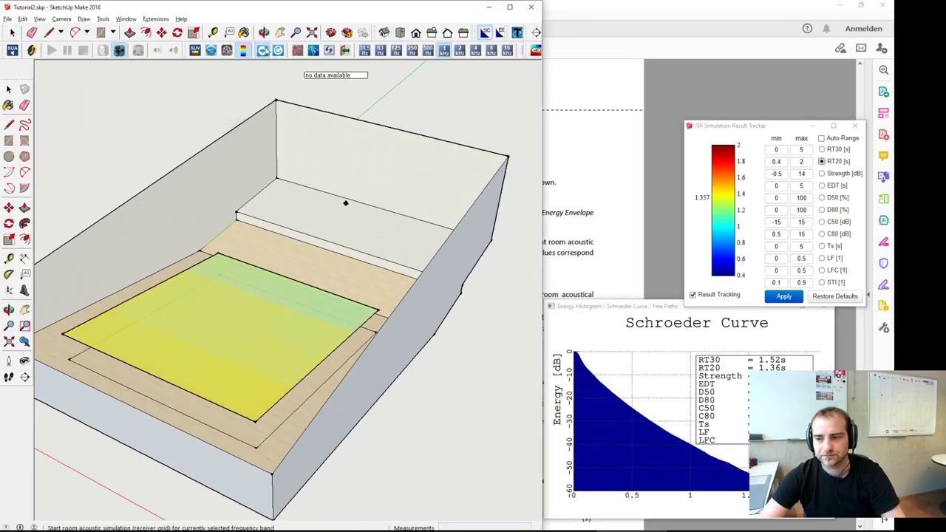
click(263, 49)
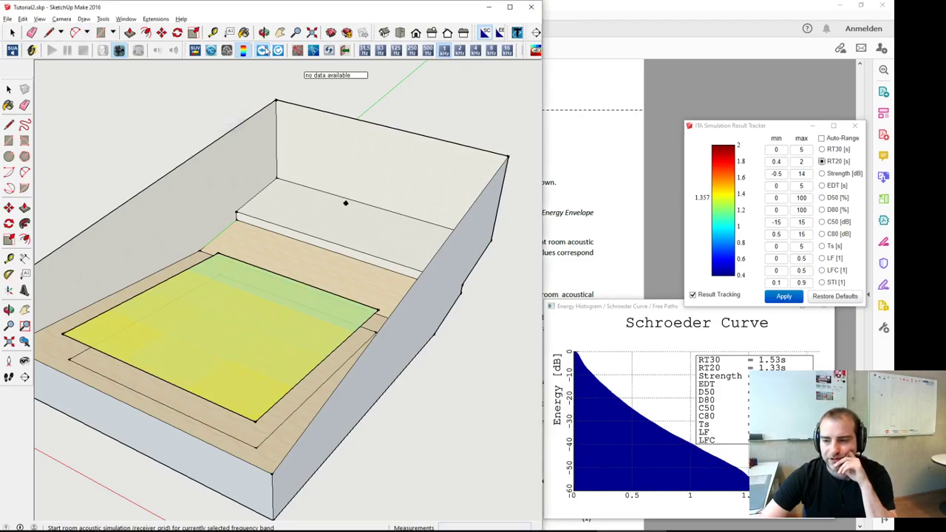
click(264, 50)
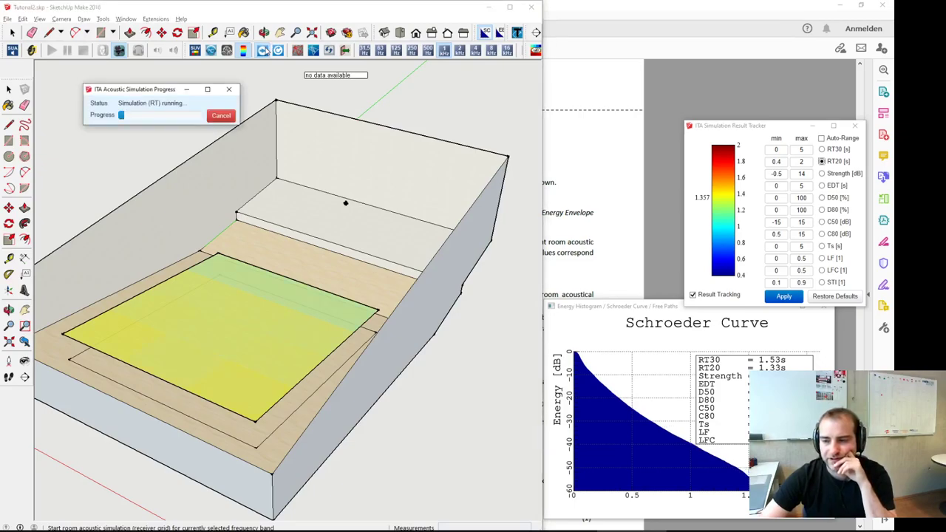
Step: Run the room acoustic simulation for the receiver grid twice at 1 kHz to compare the RT20 variation
click(264, 49)
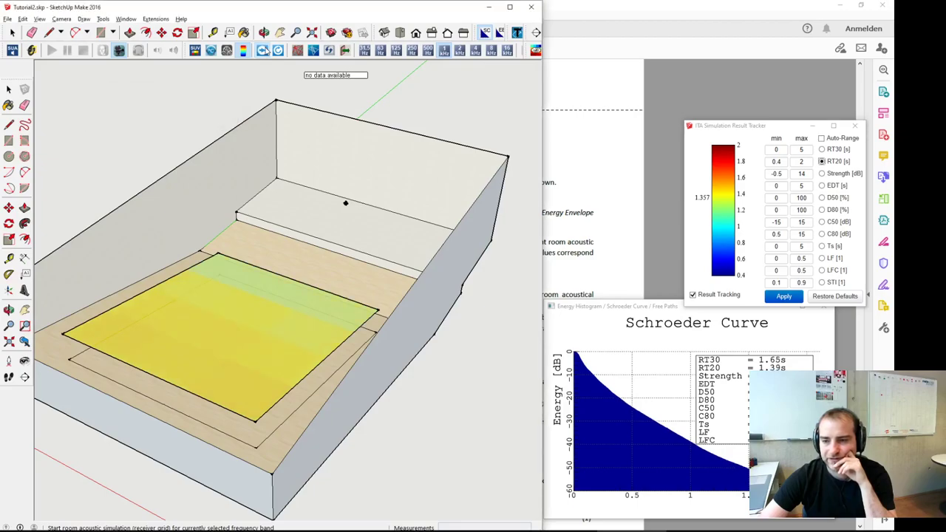
click(267, 49)
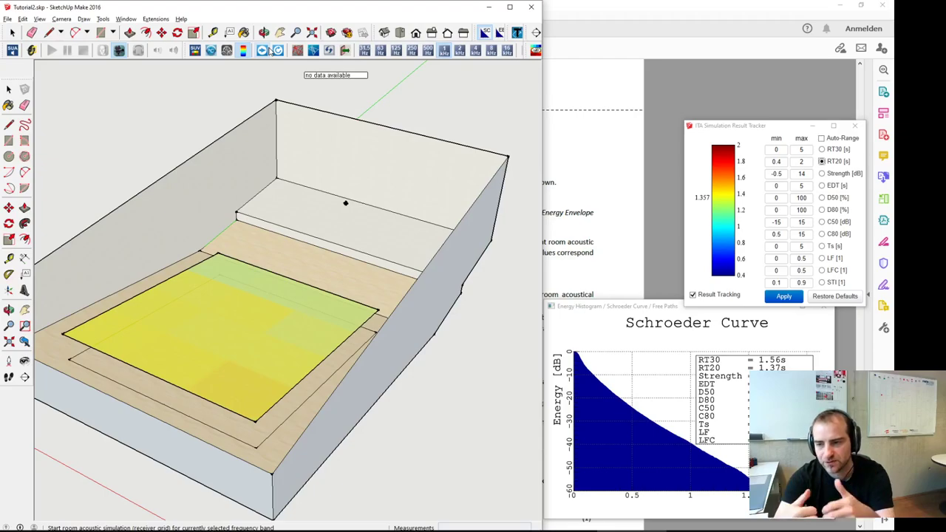
Step: Set the number of particles to 2000 in the visualization settings and apply the change
click(227, 49)
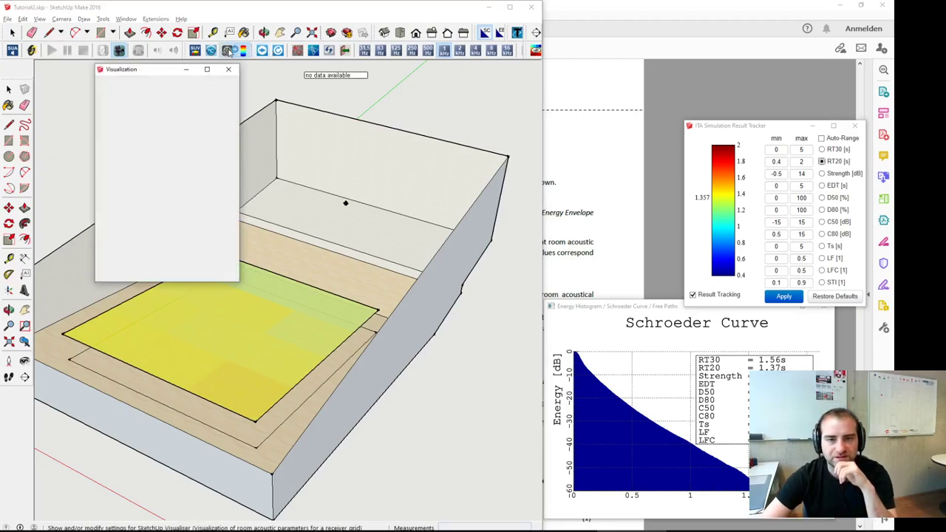
click(156, 195)
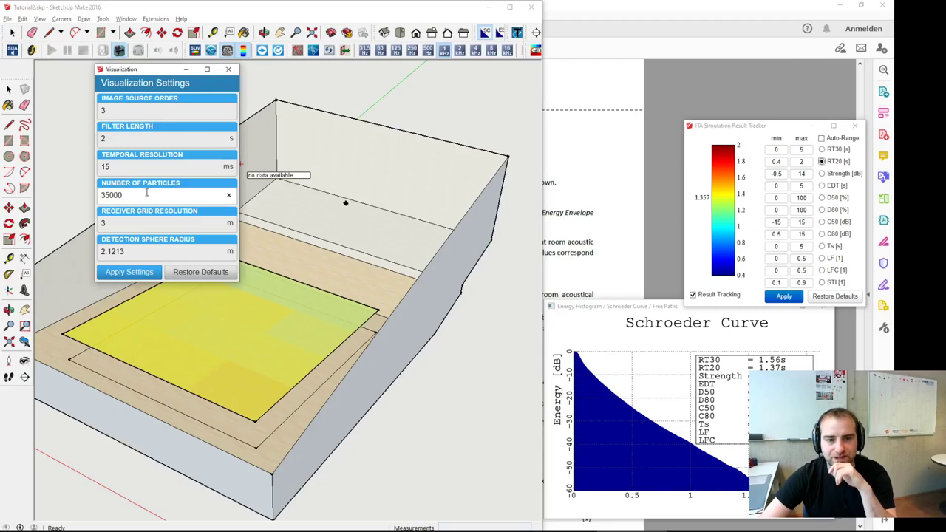
double_click(150, 194)
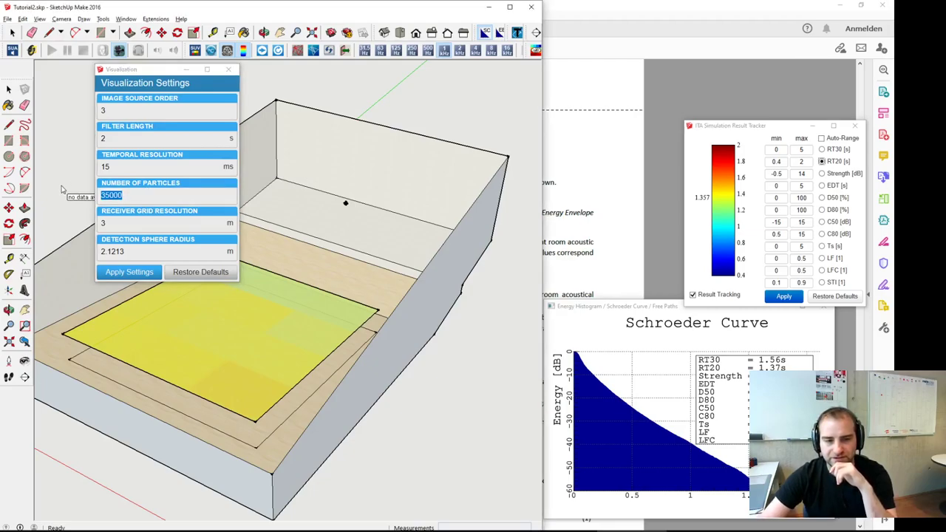
click(124, 195)
text(2000)
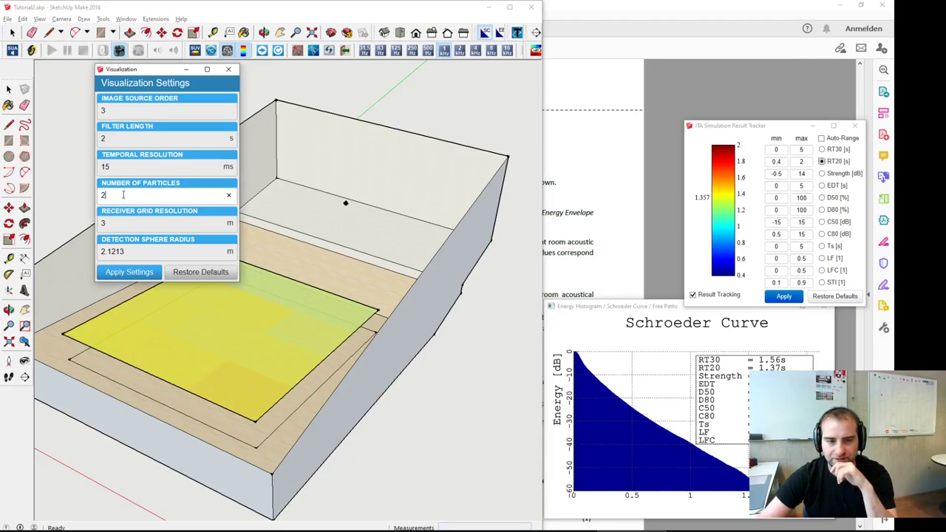
key(Return)
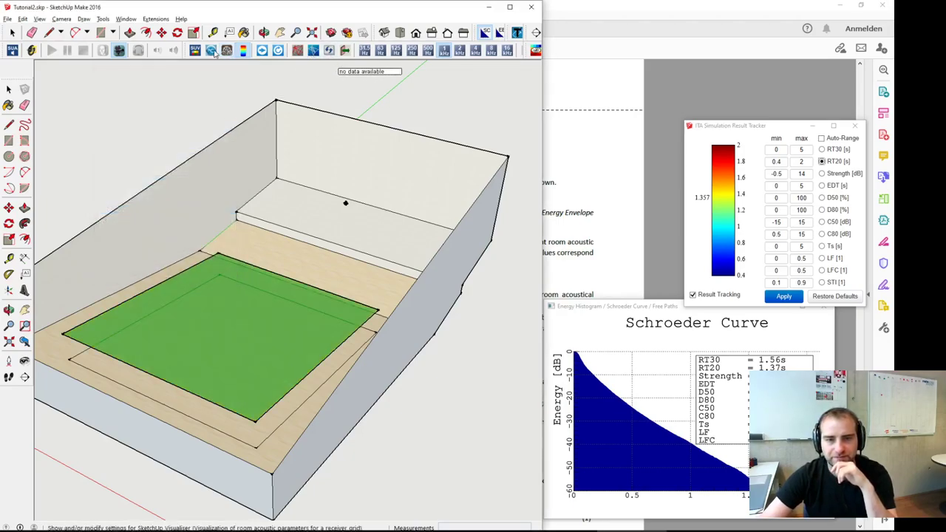
Step: Repeat the receiver grid simulation four times with the new particle count to compare the reverberation times between runs
click(263, 51)
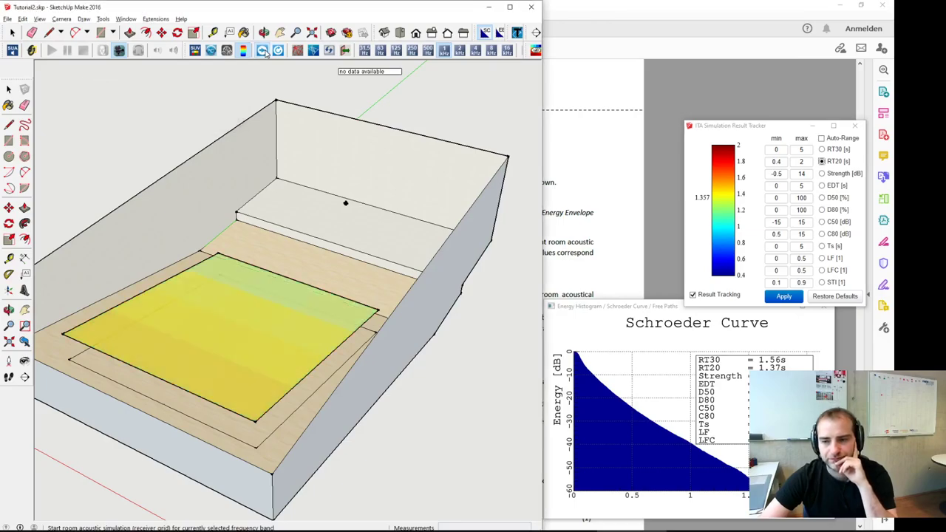
click(264, 51)
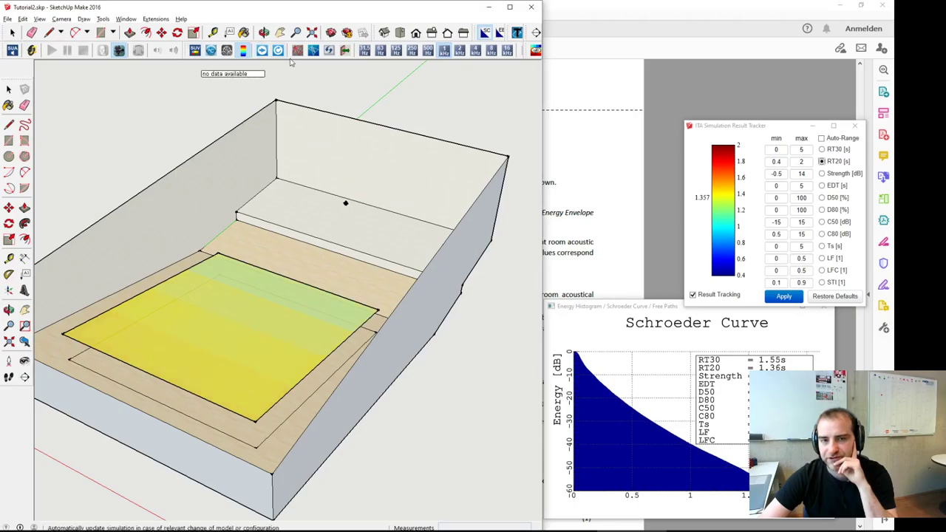
click(262, 51)
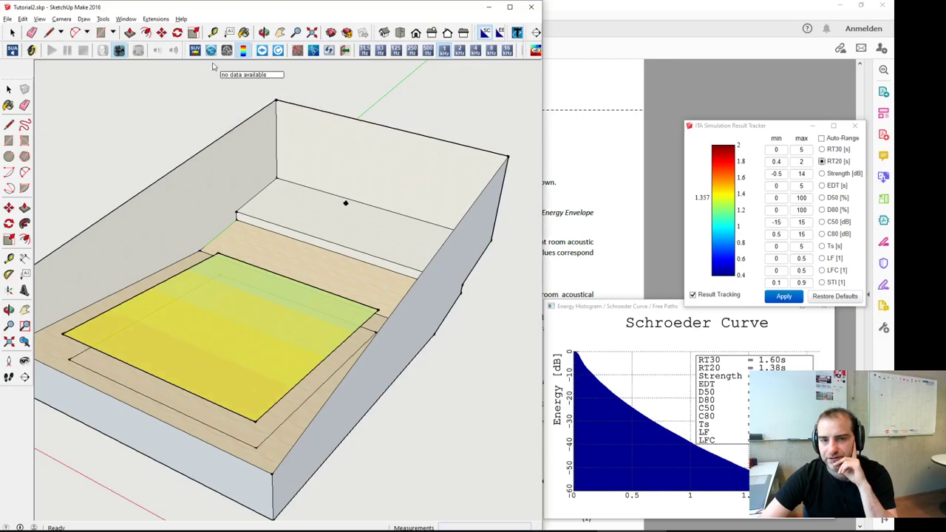
click(262, 52)
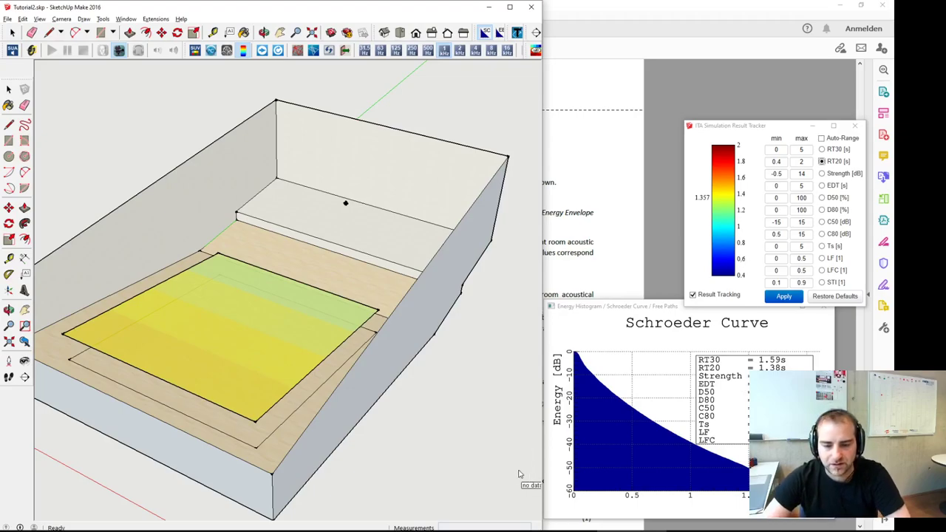
Step: Switch to the RAVEN tutorial PDF, read the sections on number of particles and on checking and changing materials, and minimize it
key(alt+Tab)
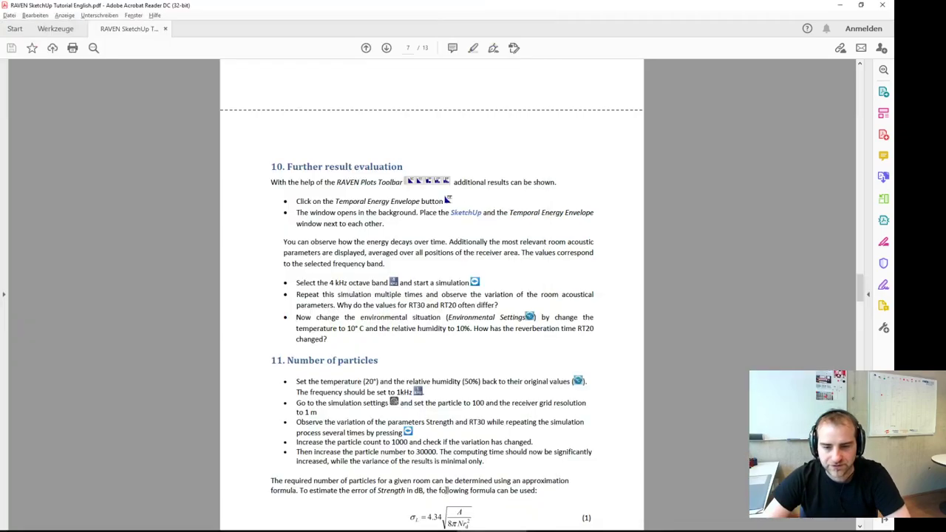
scroll(452, 346, down, 2)
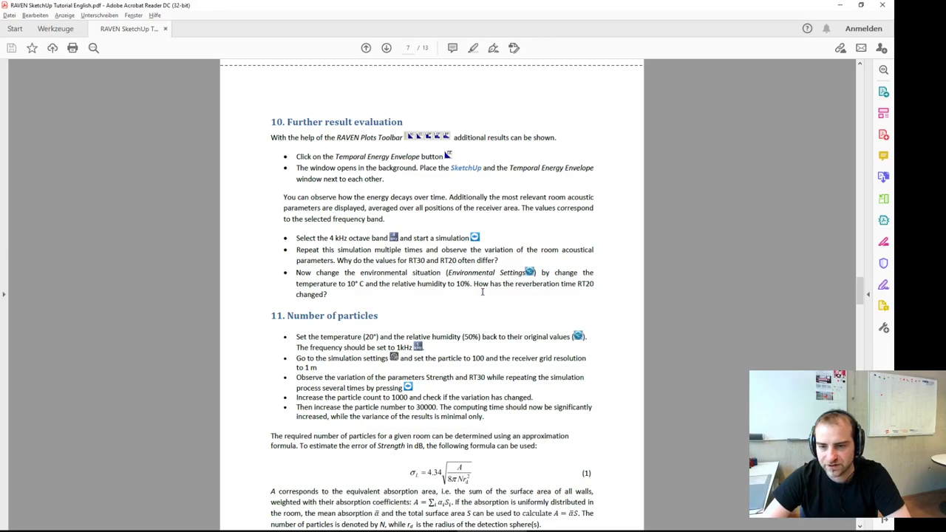
scroll(482, 289, down, 2)
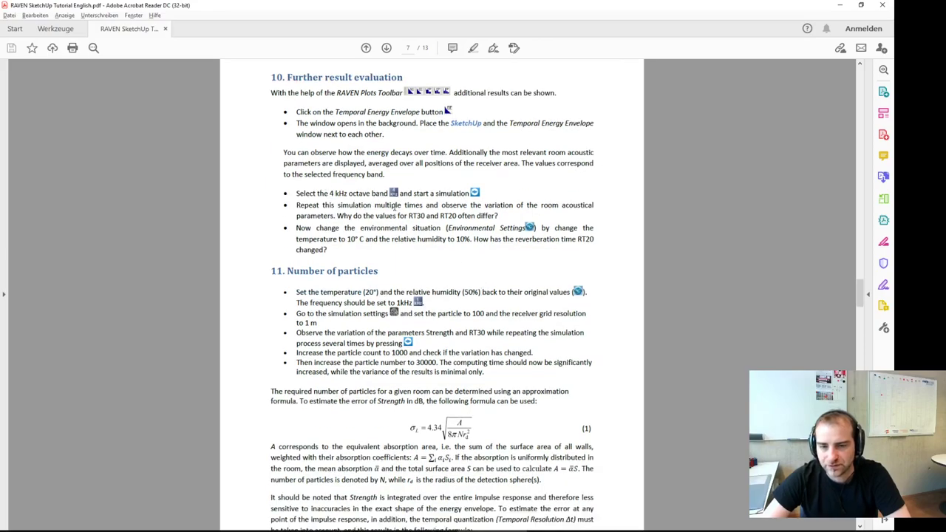
scroll(448, 264, down, 3)
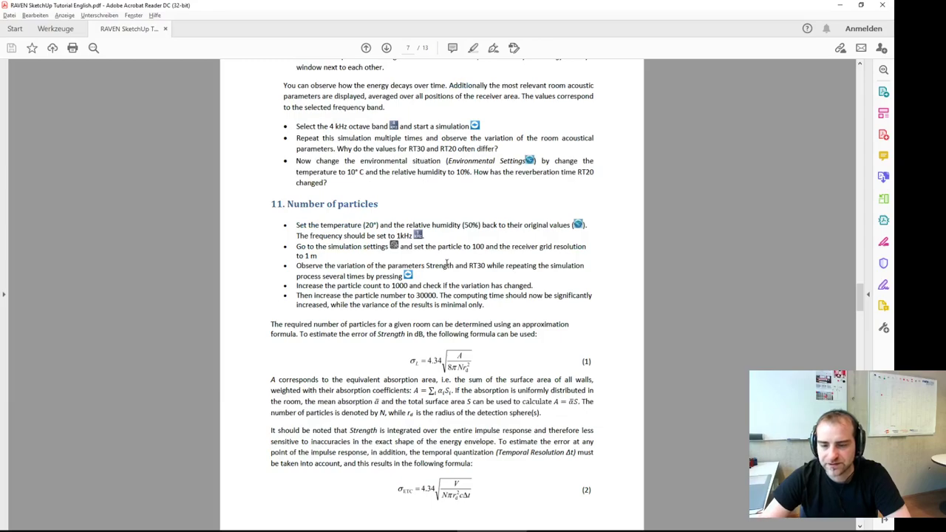
scroll(446, 264, down, 3)
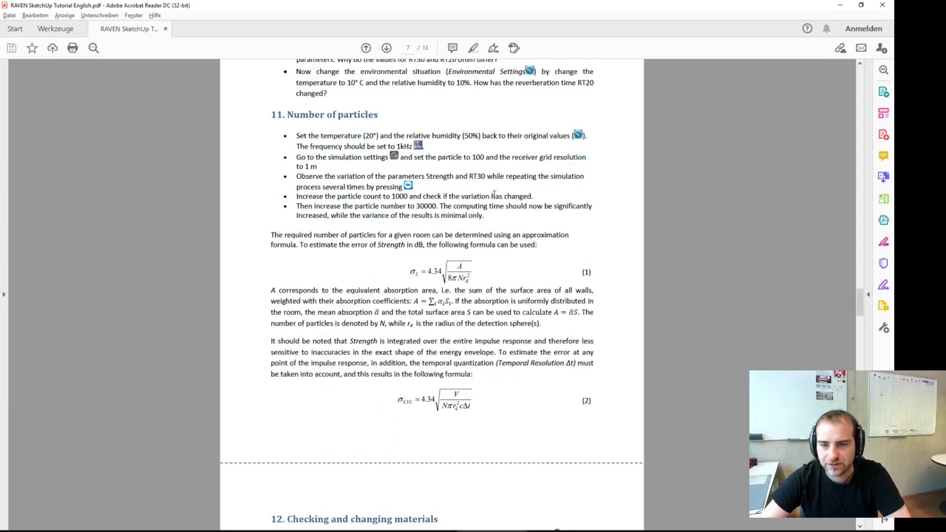
scroll(478, 283, down, 2)
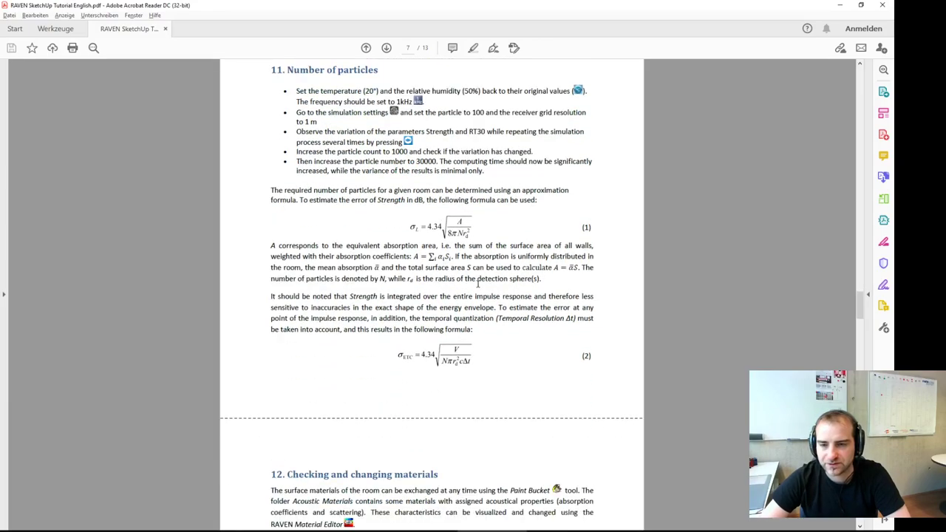
scroll(478, 283, up, 2)
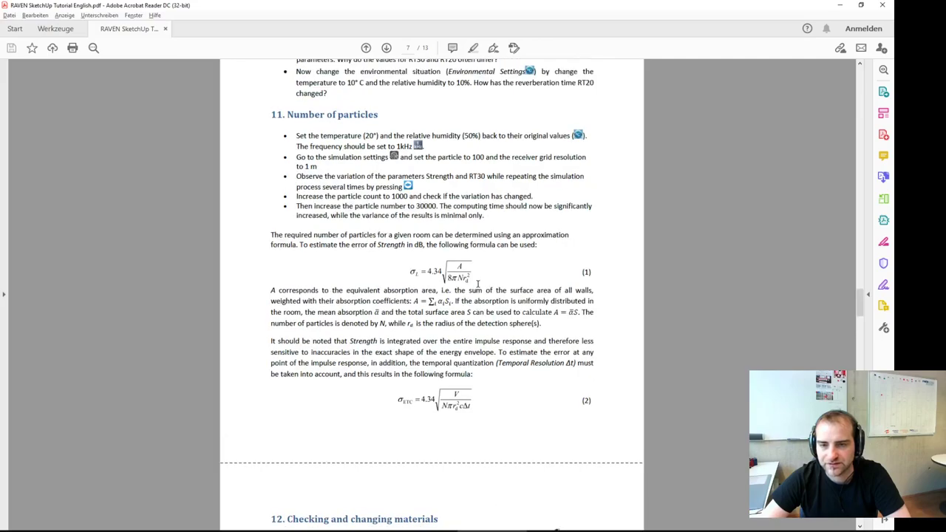
scroll(478, 283, down, 3)
scroll(478, 285, down, 3)
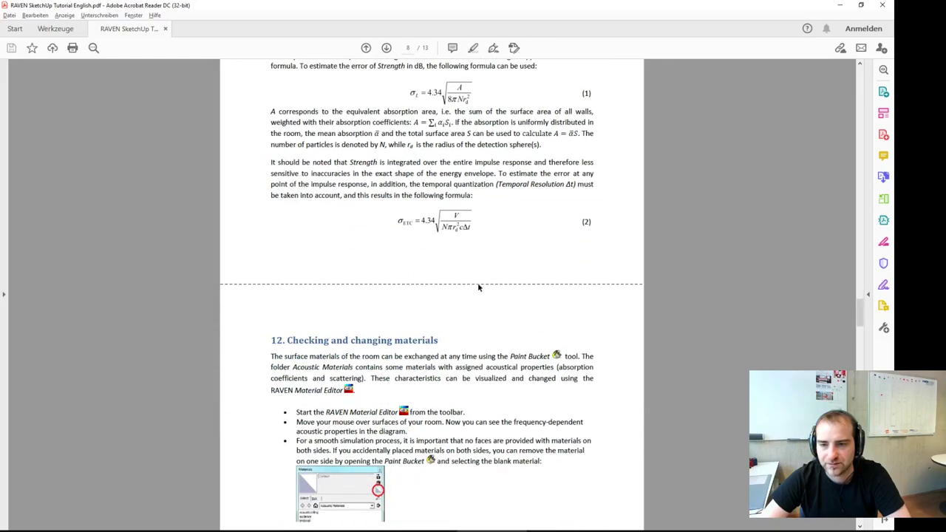
scroll(478, 287, up, 3)
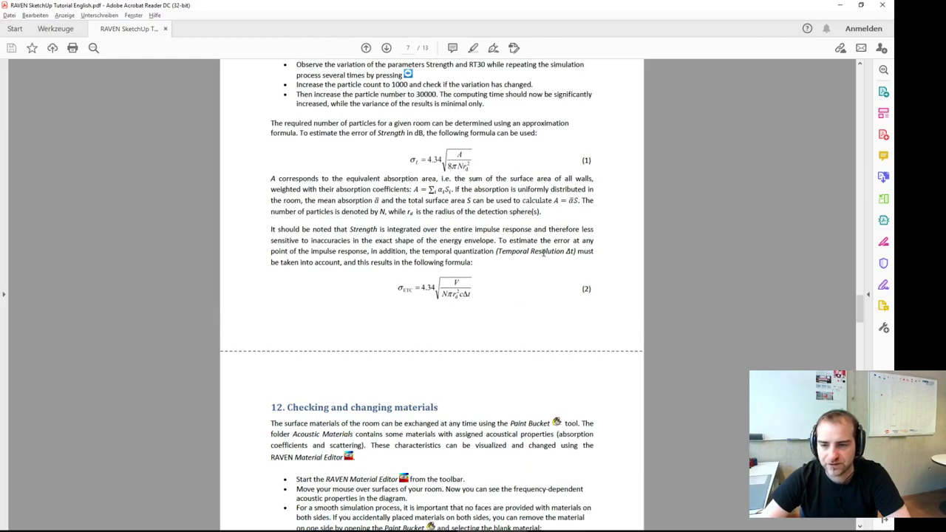
scroll(531, 299, down, 10)
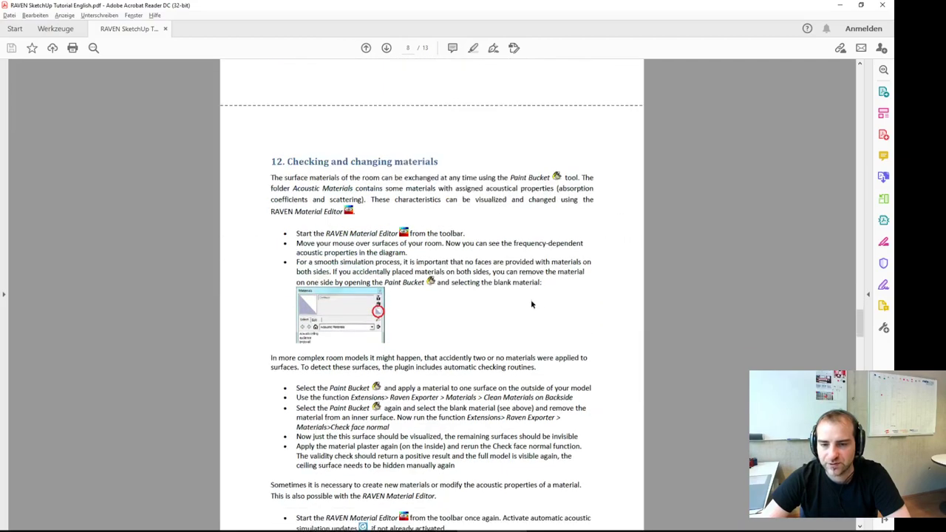
scroll(530, 301, down, 2)
scroll(530, 301, down, 2)
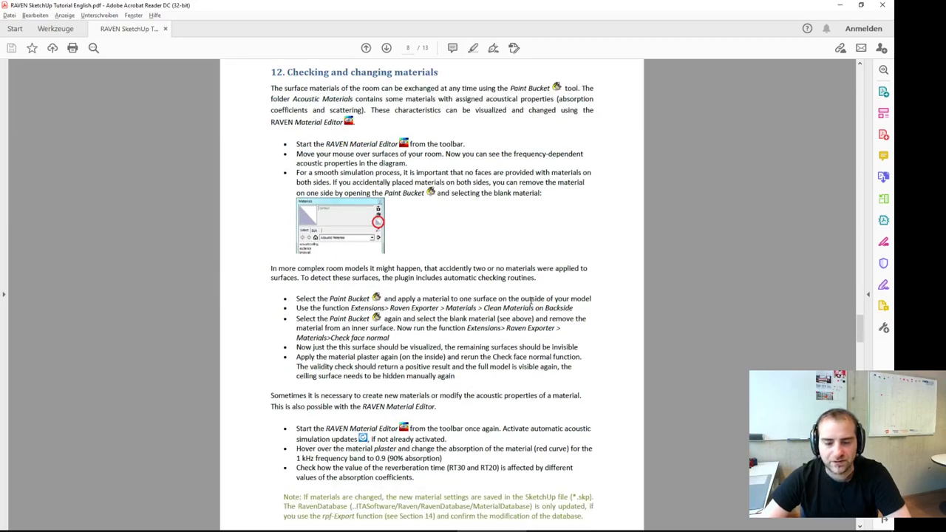
click(839, 8)
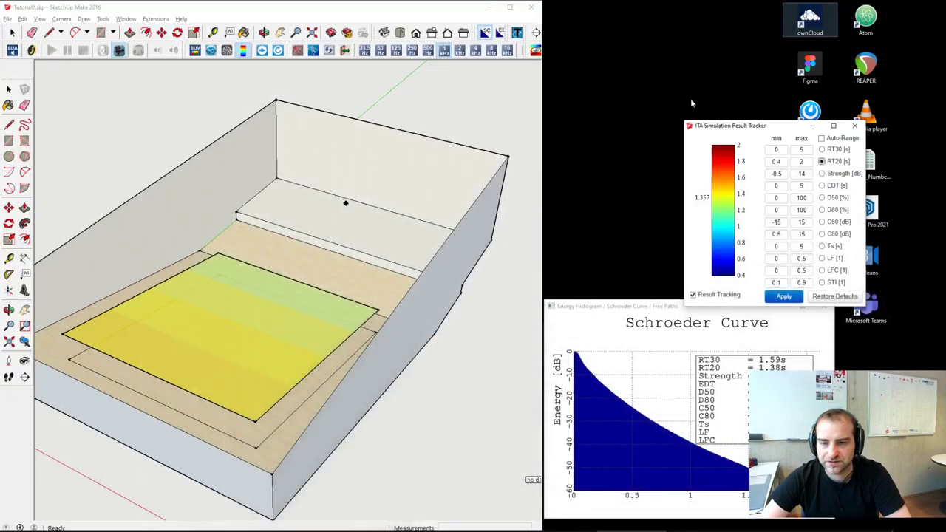
Step: Return to SketchUp, activate the Paint Bucket tool and close the simulation result tracker covering the tray
click(668, 316)
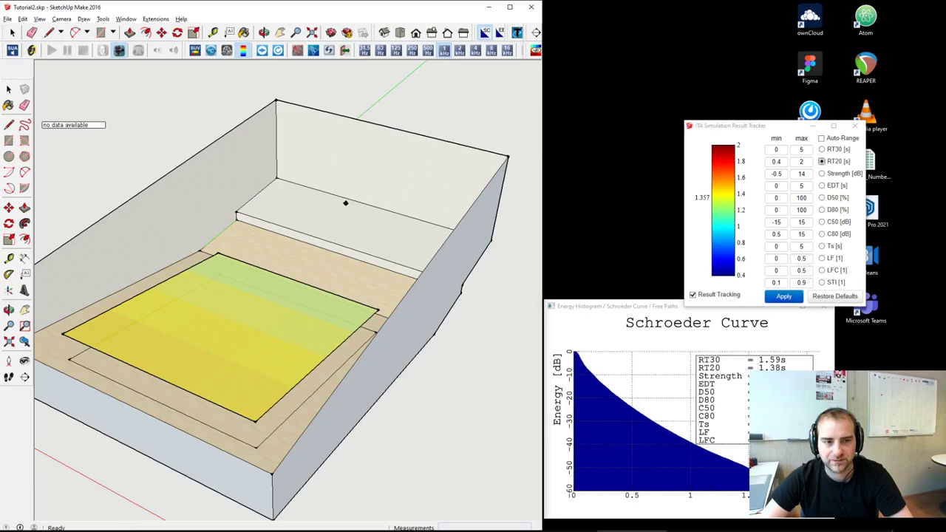
click(9, 105)
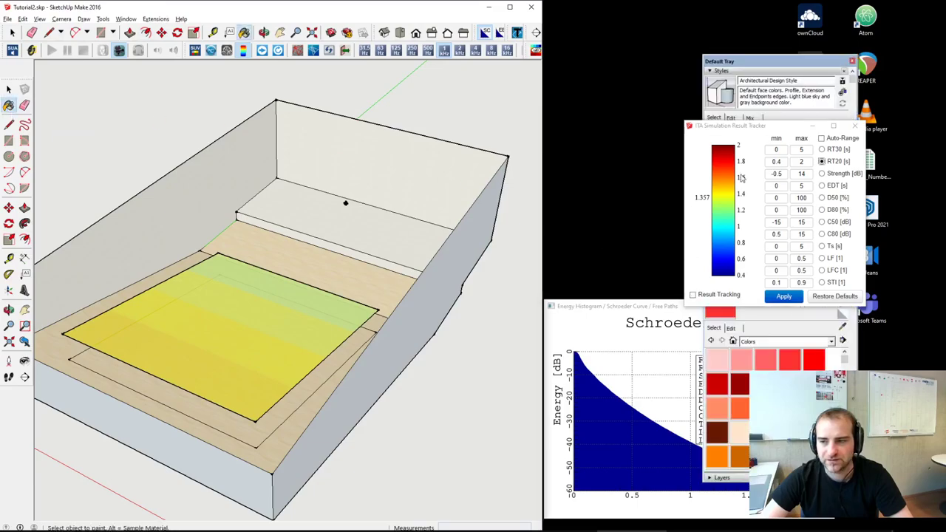
click(855, 127)
click(757, 131)
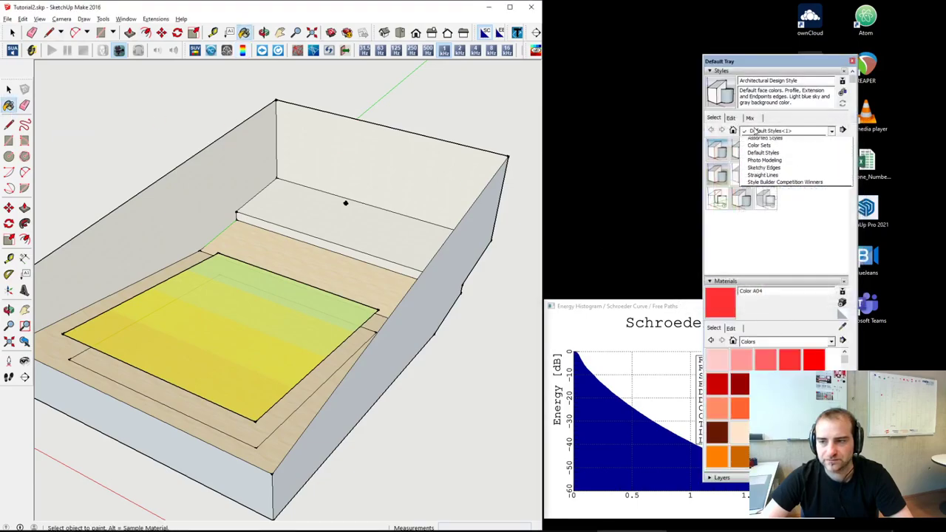
click(757, 131)
click(772, 285)
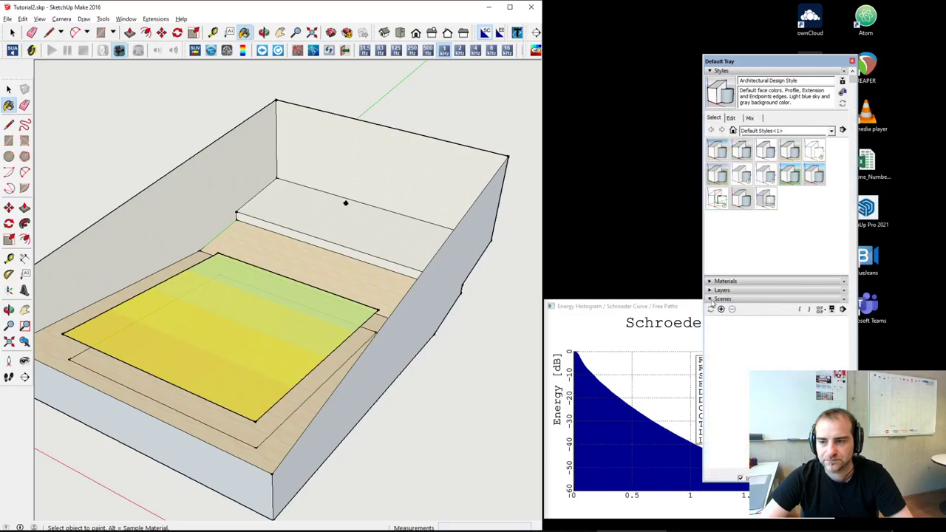
click(712, 299)
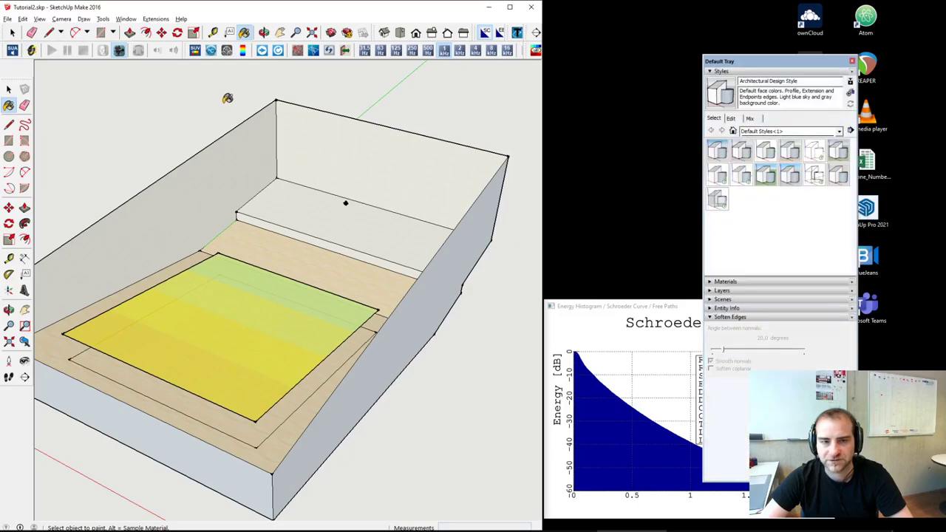
Step: Paint the room's back wall and both side walls with the curtains material from the Acoustic Materials collection
key(b)
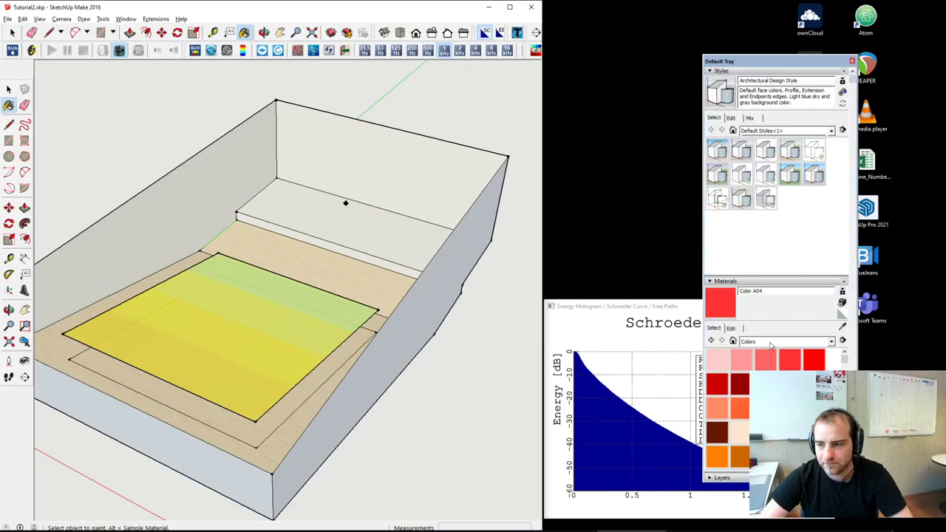
click(772, 345)
click(780, 368)
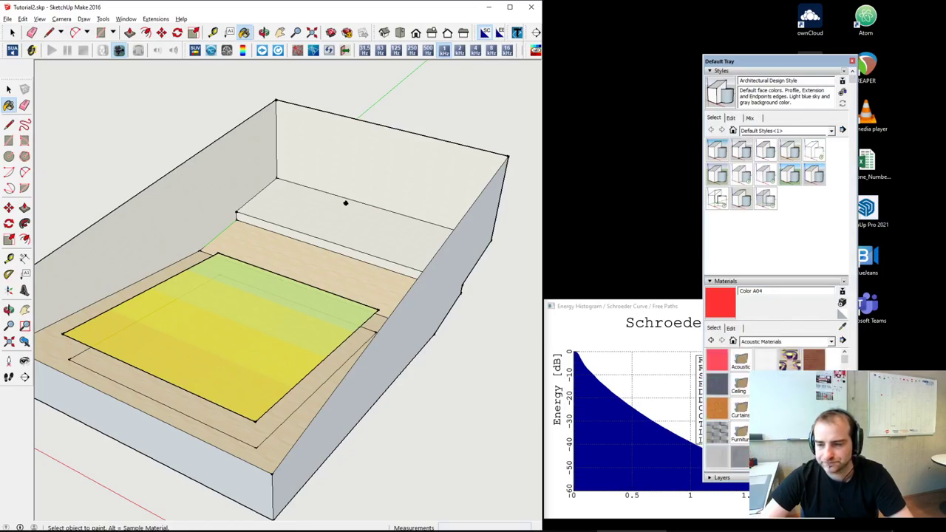
click(813, 359)
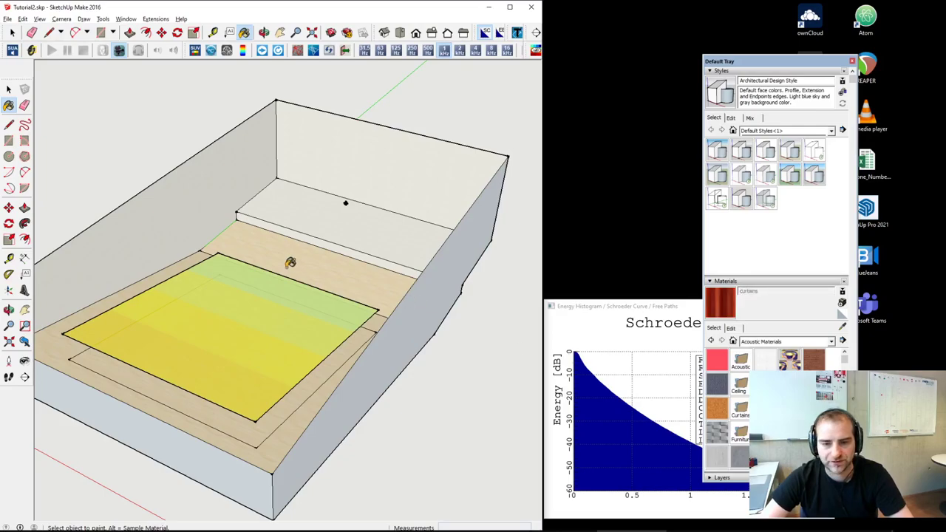
click(340, 153)
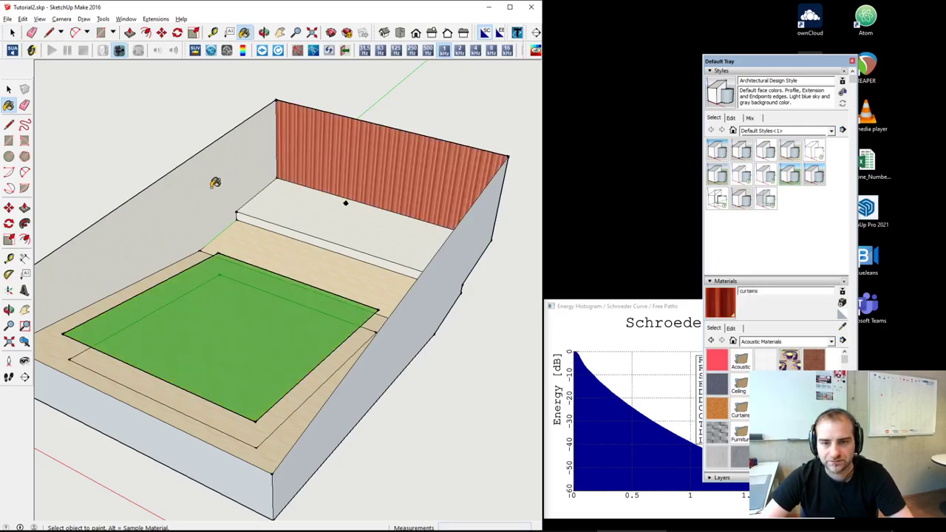
click(213, 193)
mouse_move(212, 196)
middle_down()
mouse_move(409, 267)
mouse_move(469, 236)
mouse_move(416, 270)
mouse_move(254, 267)
mouse_move(380, 268)
middle_up()
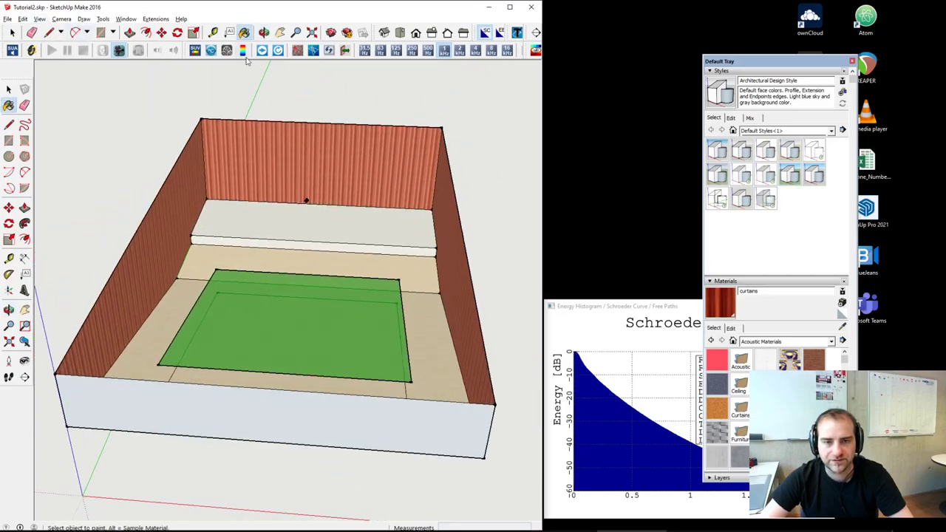
Step: Close the materials tray and rerun the receiver grid simulation with the curtained walls
click(852, 60)
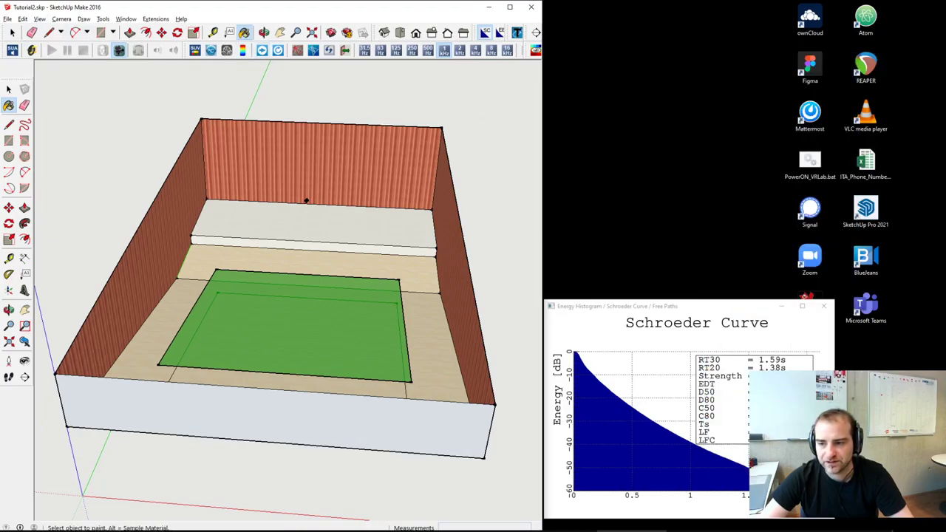
click(263, 50)
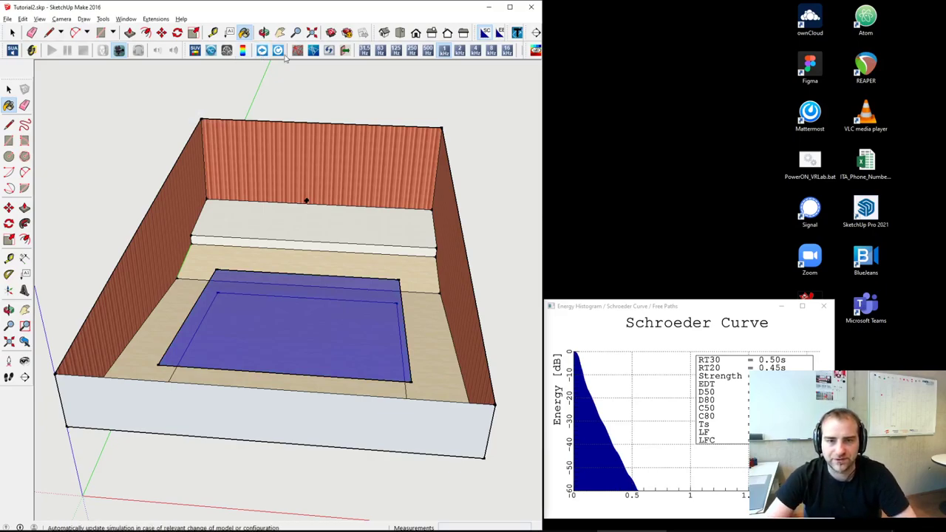
Step: Open the RAVEN Materials Editor, inspect the absorption and scattering curves of the curtains and plaster walls, and close the editor
click(535, 51)
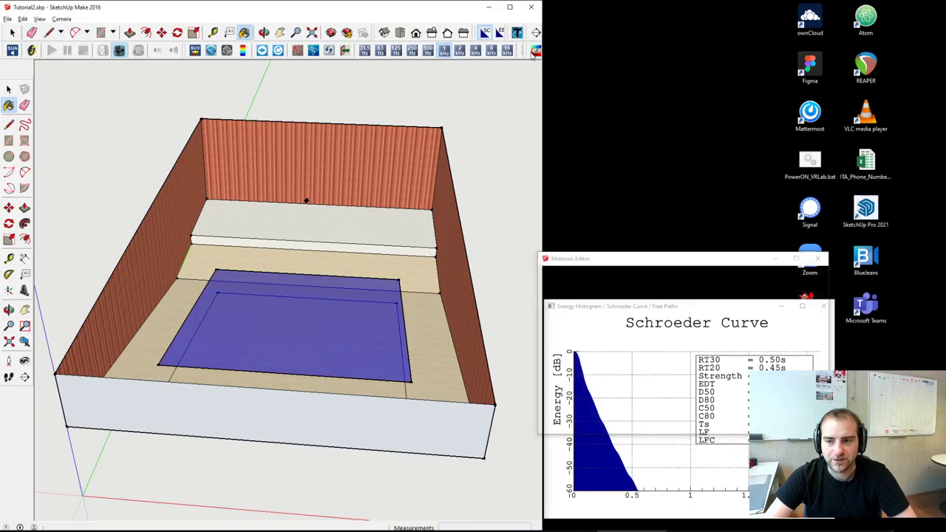
drag(622, 264, 632, 125)
click(371, 174)
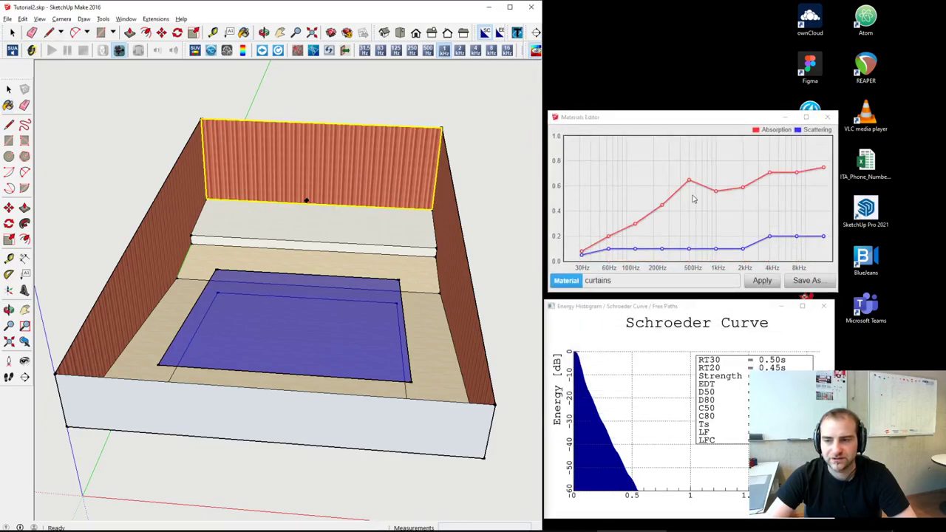
mouse_move(716, 194)
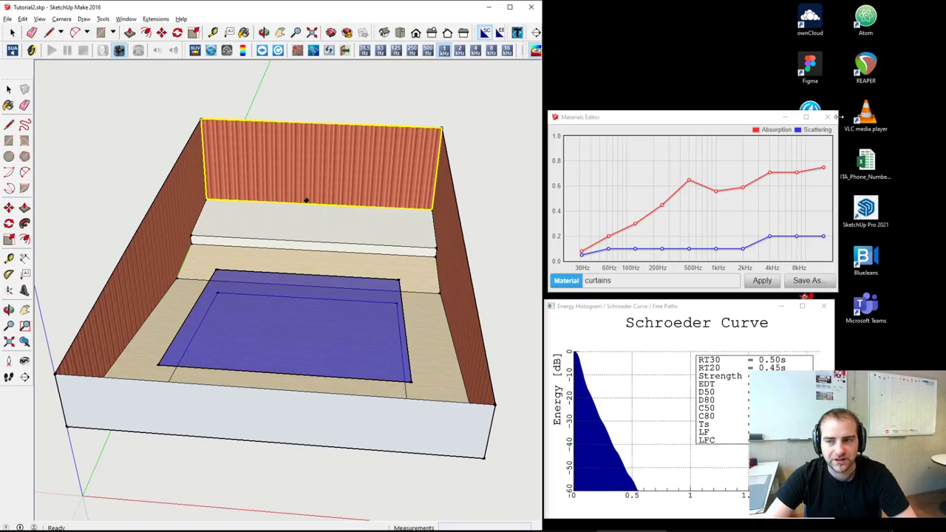
mouse_move(413, 235)
middle_down()
mouse_move(142, 212)
mouse_move(71, 195)
middle_up()
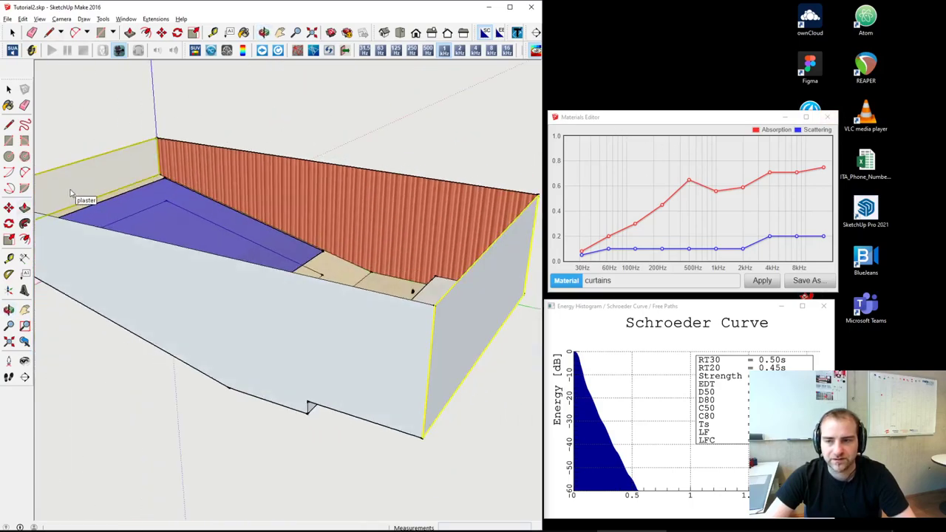
click(71, 195)
mouse_move(721, 255)
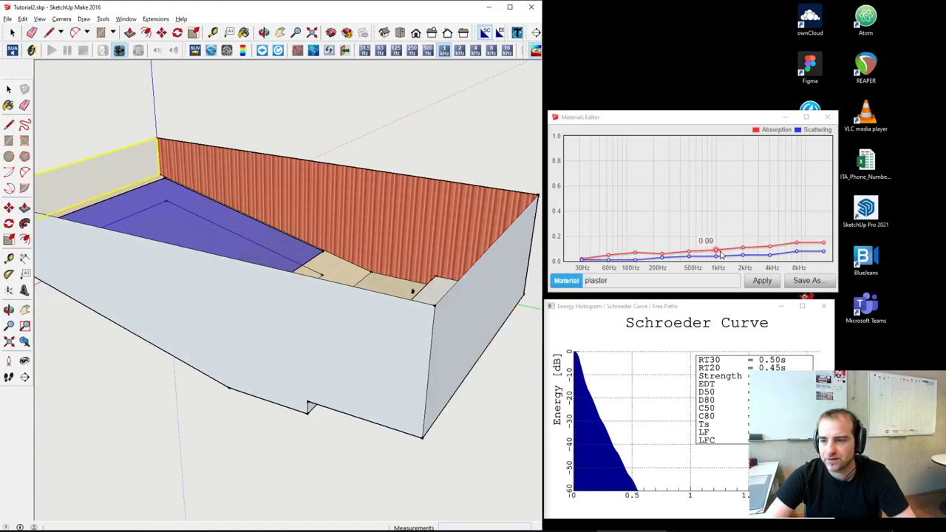
click(827, 117)
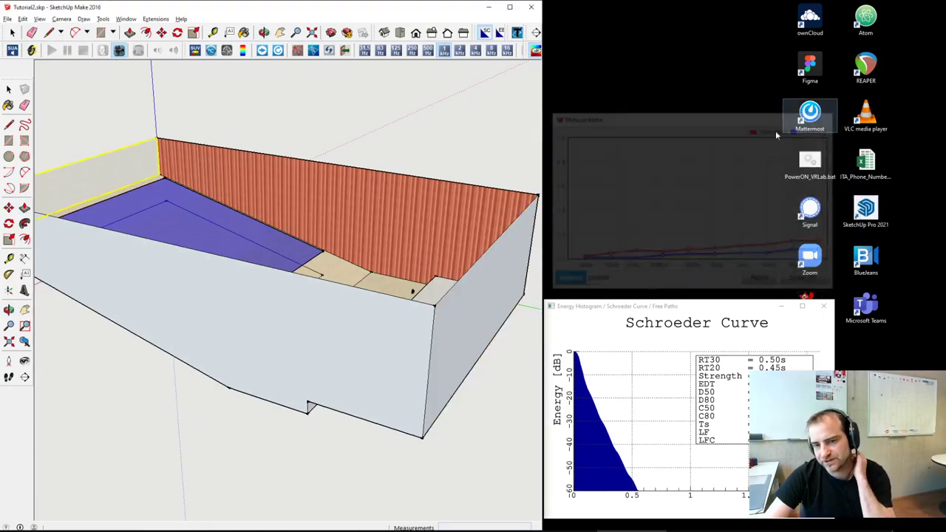
Step: Switch to the RAVEN tutorial PDF, read the instructions on checking surfaces and modifying acoustic material properties, and return to SketchUp
mouse_move(414, 185)
middle_down()
mouse_move(277, 212)
mouse_move(348, 222)
mouse_move(311, 199)
mouse_move(200, 244)
middle_up()
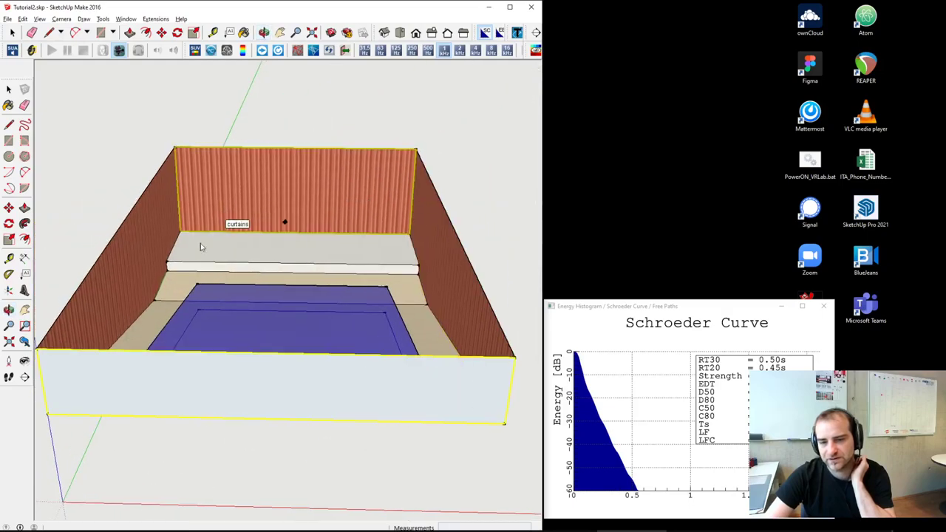
mouse_move(401, 243)
middle_down()
mouse_move(443, 215)
mouse_move(422, 220)
mouse_move(469, 219)
mouse_move(443, 224)
middle_up()
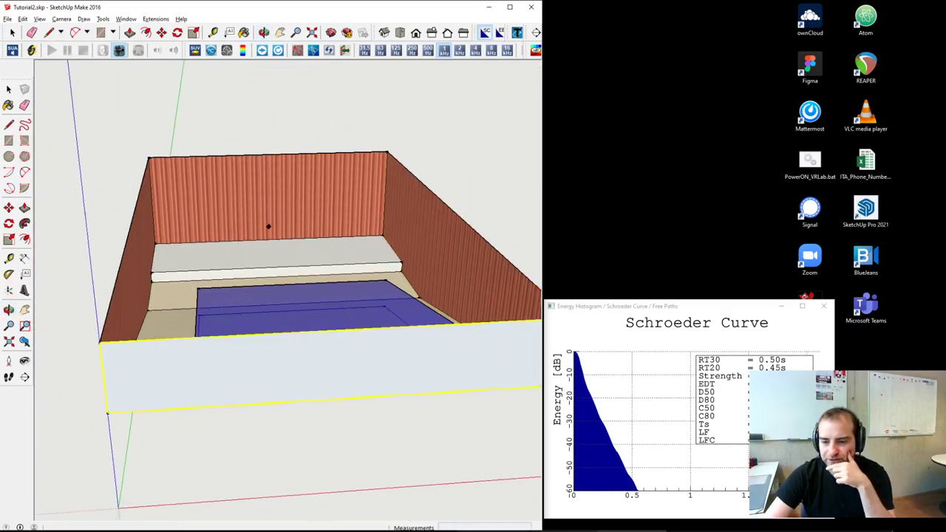
key(alt+Tab)
scroll(562, 429, down, 5)
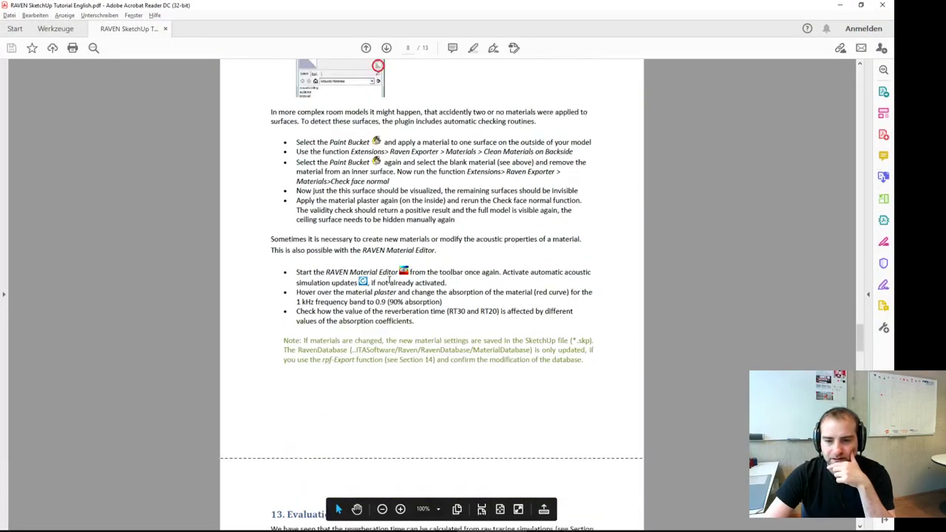
scroll(663, 477, up, 4)
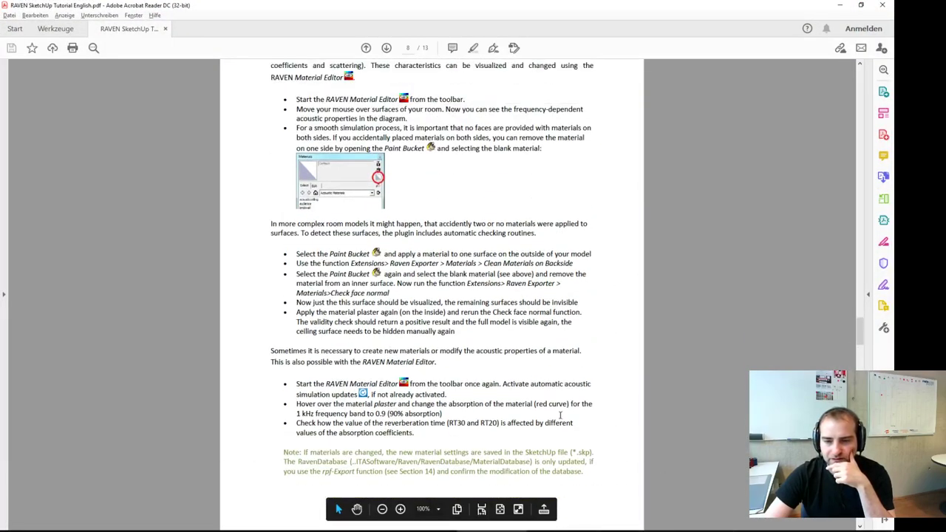
key(alt+Tab)
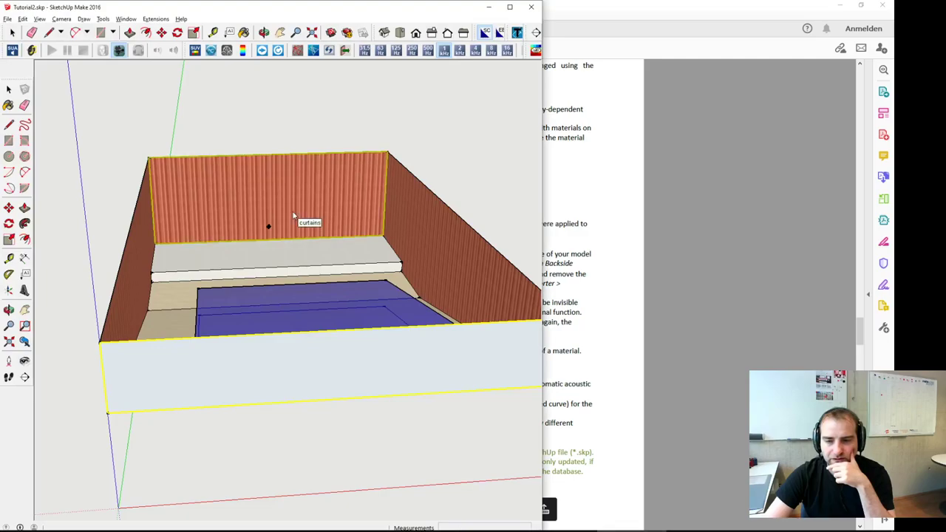
Step: In the Materials Editor, raise the curtains material's absorption to about 0.9 from 1 kHz upward and rerun the simulation
mouse_move(269, 224)
middle_down()
mouse_move(204, 259)
mouse_move(392, 253)
mouse_move(274, 264)
middle_up()
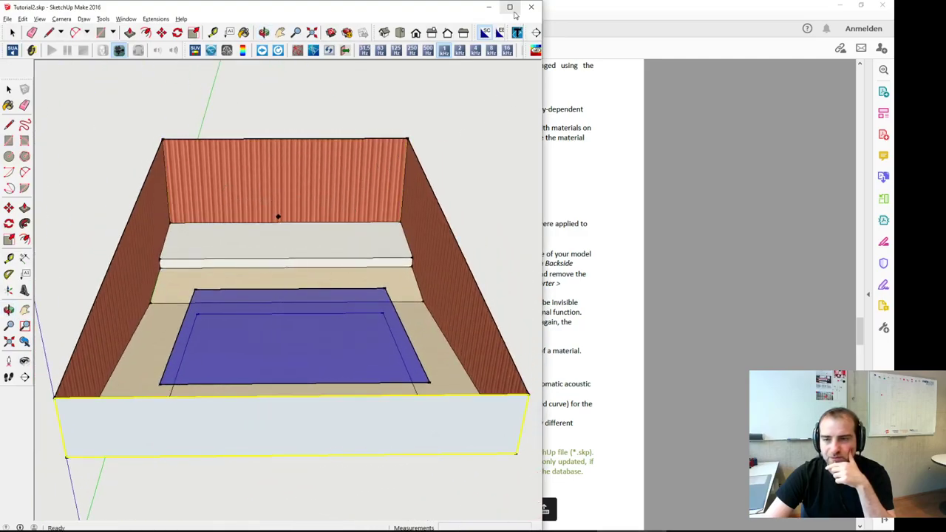
click(424, 183)
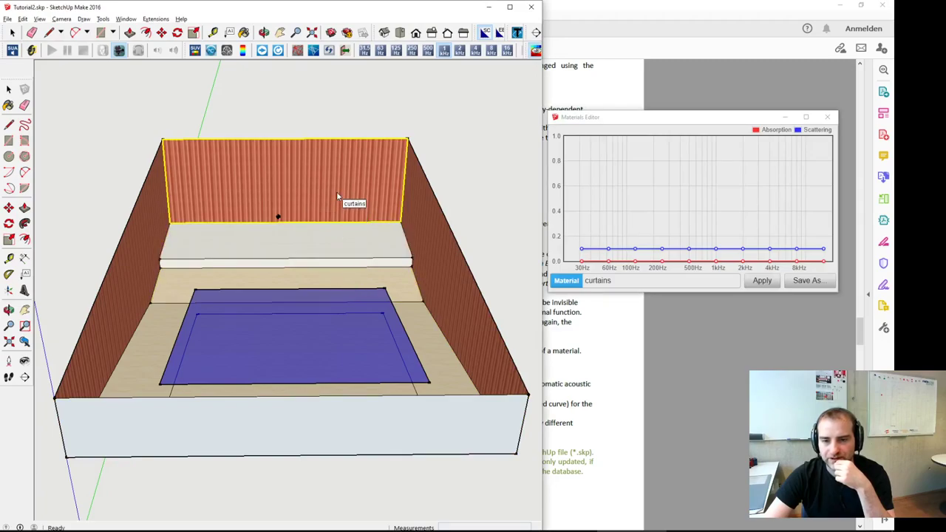
click(469, 250)
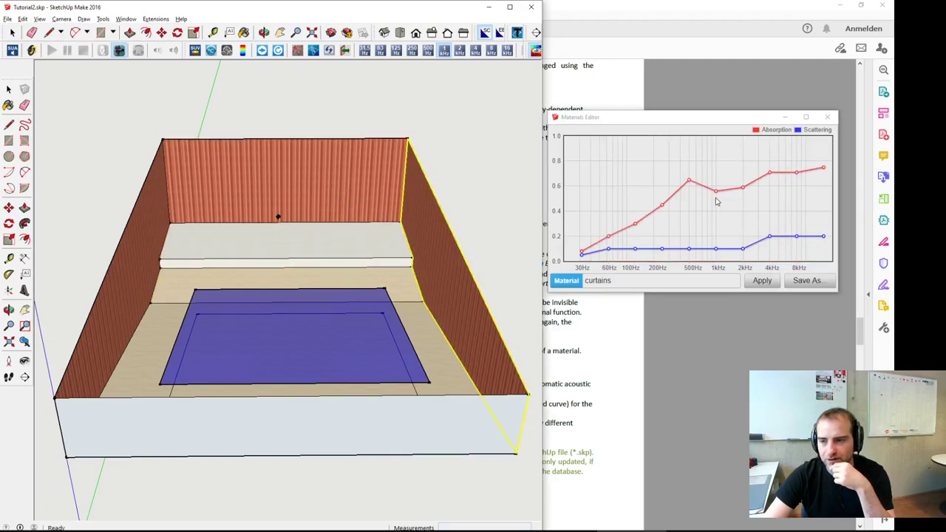
mouse_move(715, 194)
drag(716, 194, 719, 156)
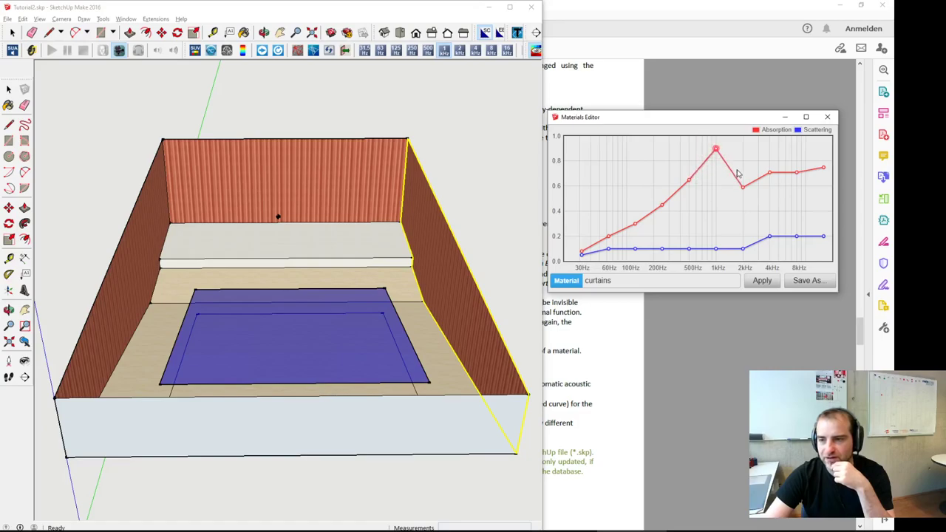
mouse_move(742, 186)
mouse_down()
mouse_move(743, 148)
mouse_move(796, 158)
mouse_move(797, 150)
mouse_move(824, 164)
mouse_move(823, 142)
mouse_up()
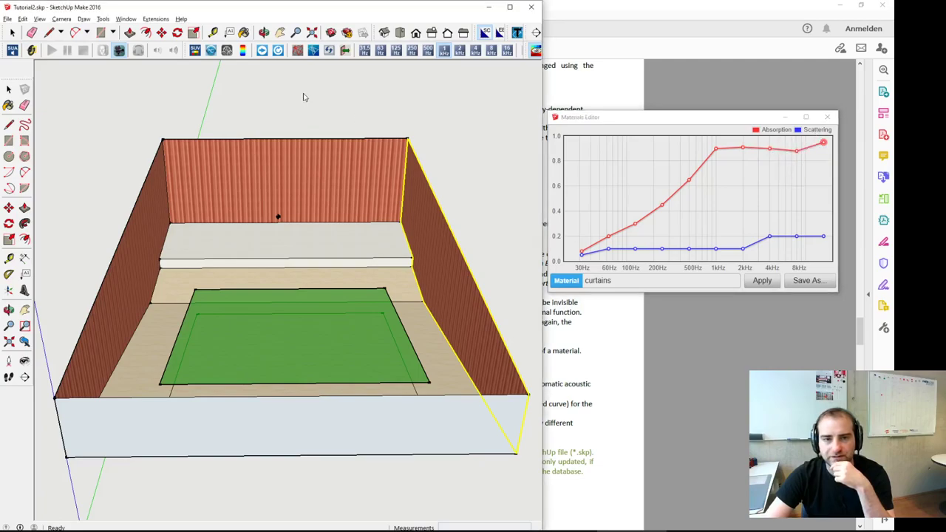
click(263, 51)
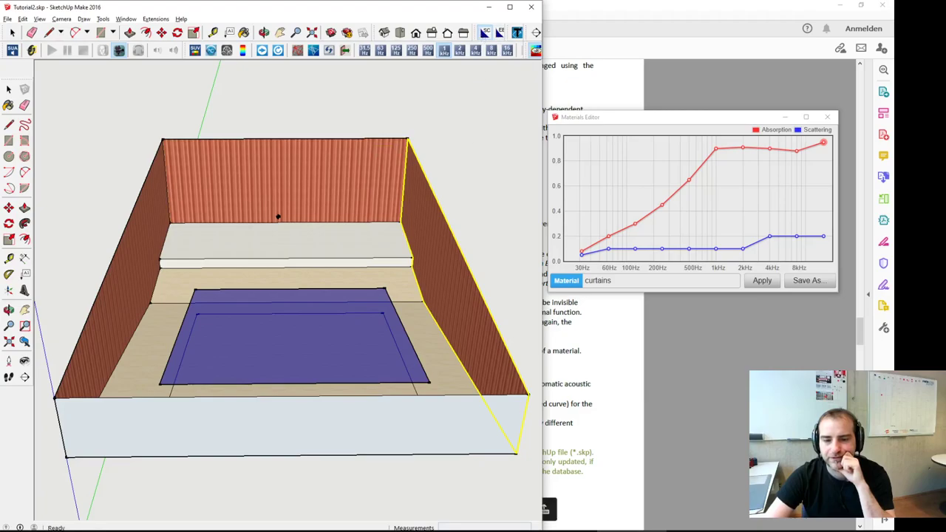
click(483, 39)
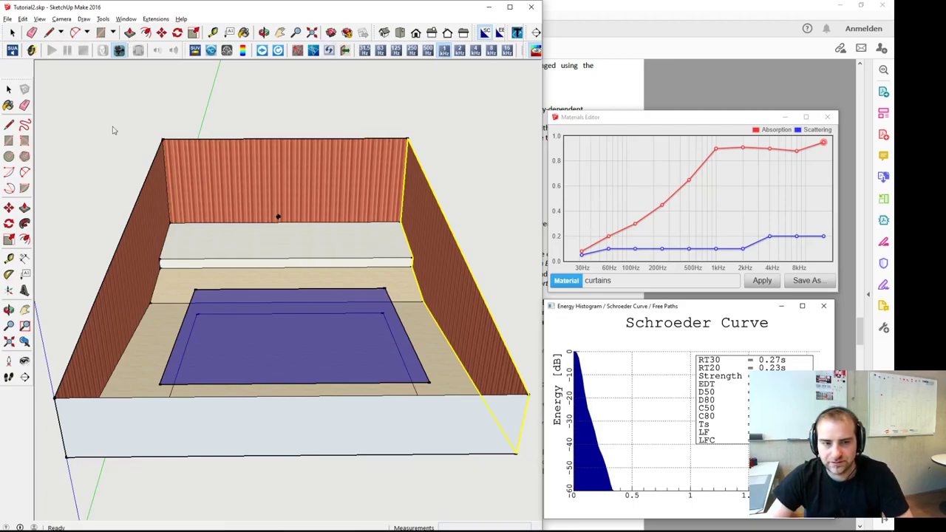
Step: Repaint the back wall and both side walls with the plaster acoustic material and rerun the receiver grid simulation
click(8, 105)
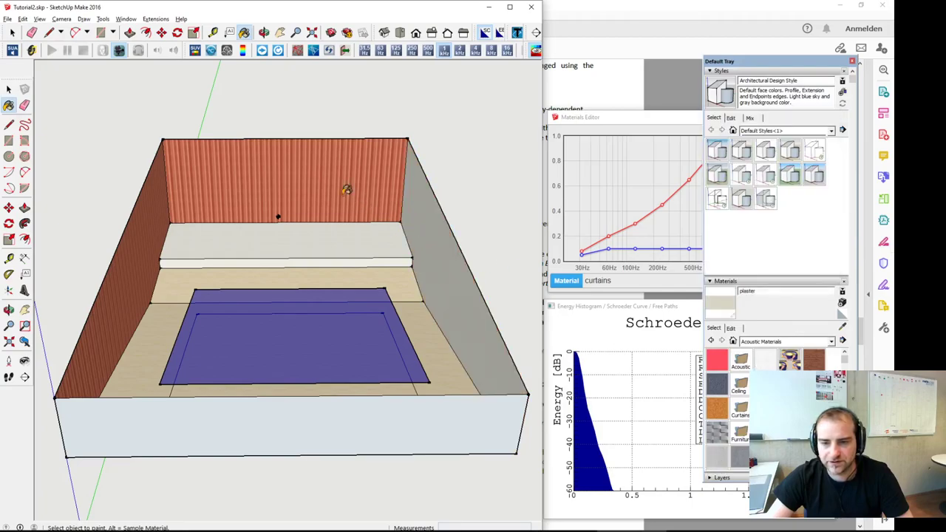
click(263, 49)
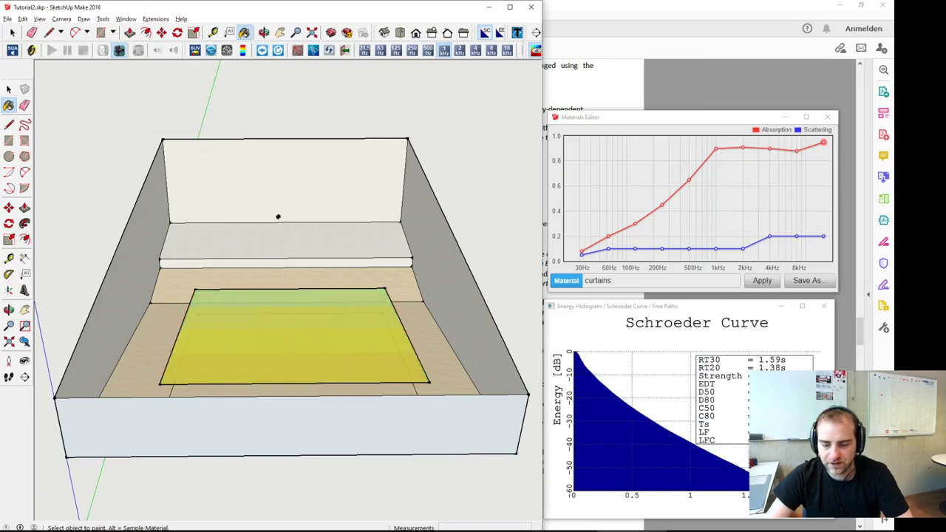
Step: Switch to the tutorial PDF, read section 13 on evaluating reverberation time with the Eyring equation, and minimize it
key(alt+Tab)
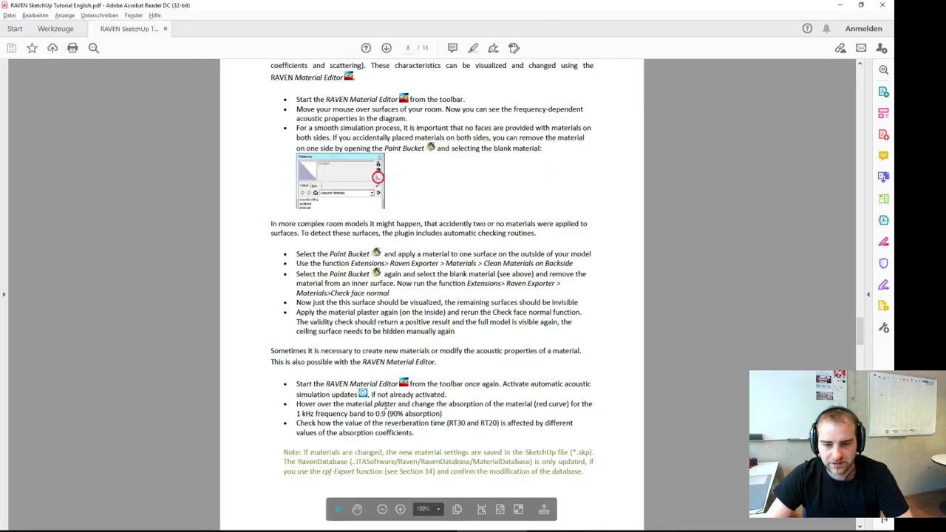
scroll(385, 406, down, 6)
scroll(385, 406, up, 5)
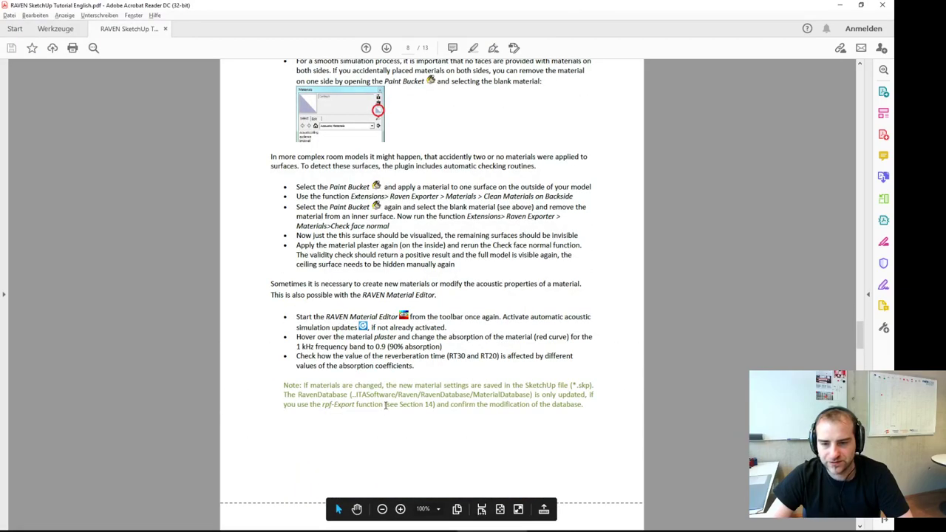
scroll(386, 406, down, 3)
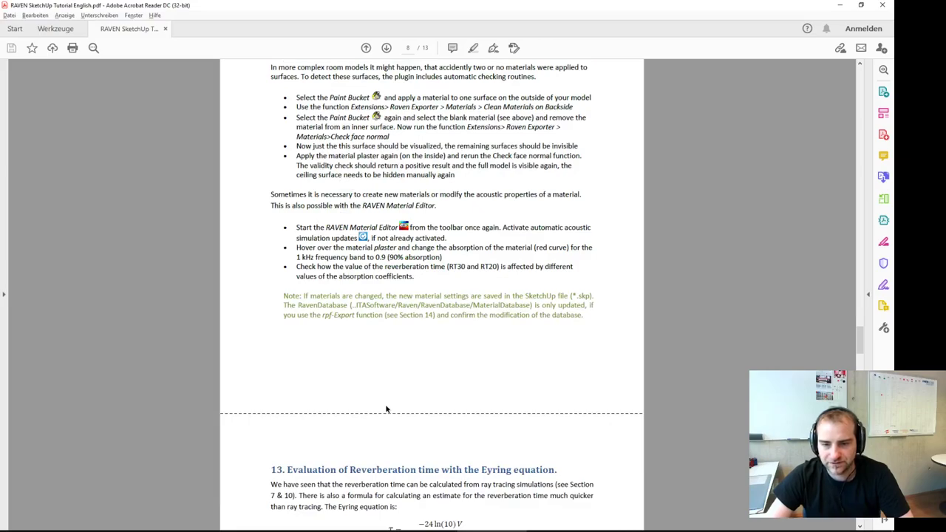
scroll(385, 408, down, 12)
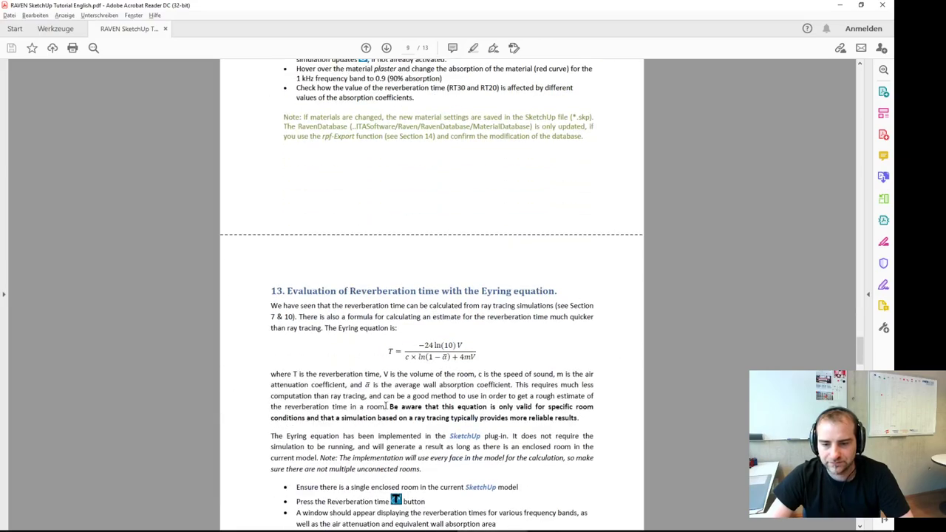
scroll(386, 406, up, 2)
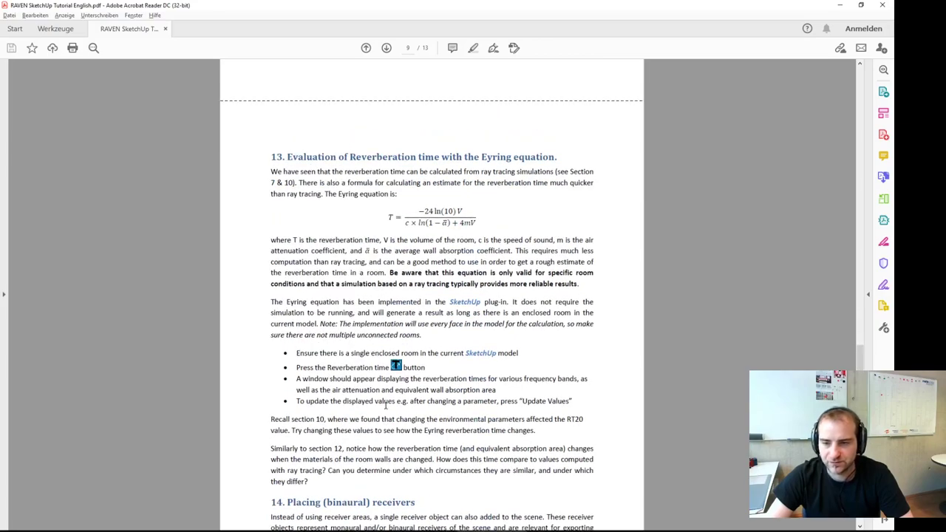
scroll(386, 406, up, 2)
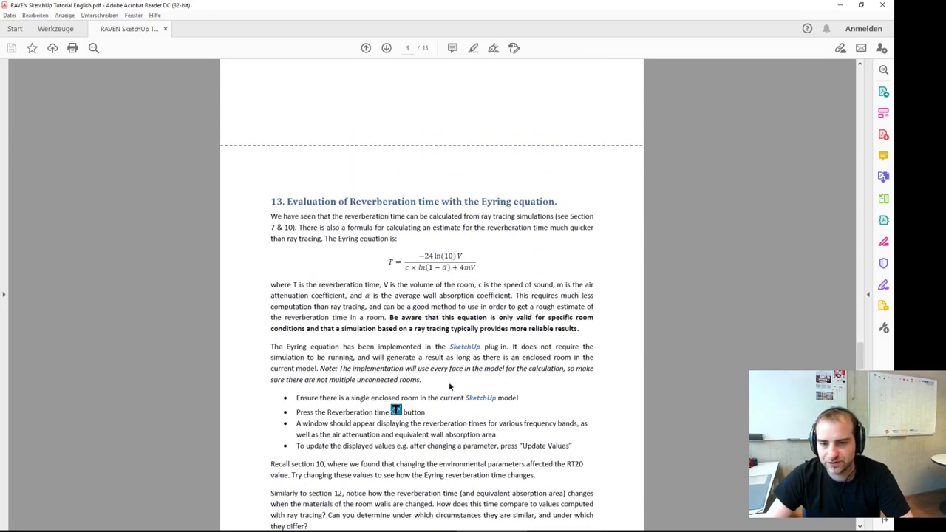
click(842, 4)
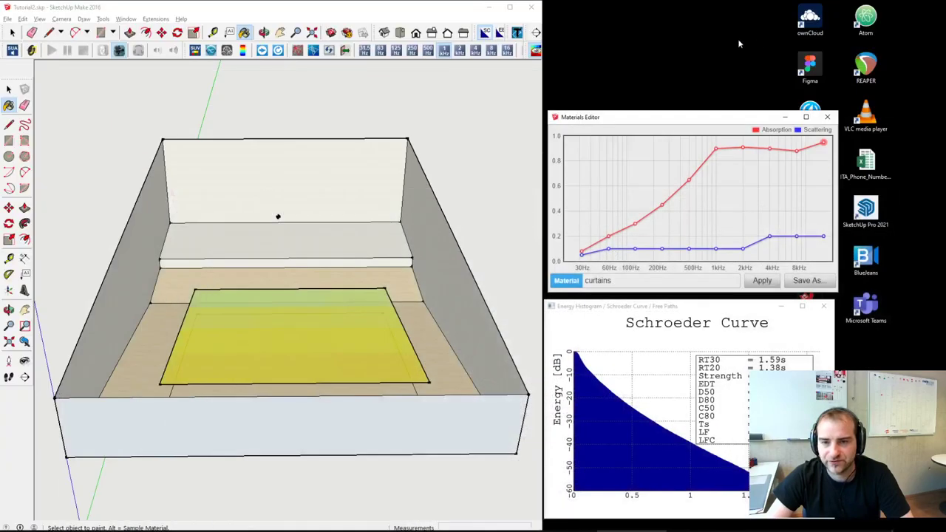
Step: Maximize SketchUp, close the Materials Editor, and calculate the room's Eyring reverberation times per frequency band, closing the results after review
click(510, 7)
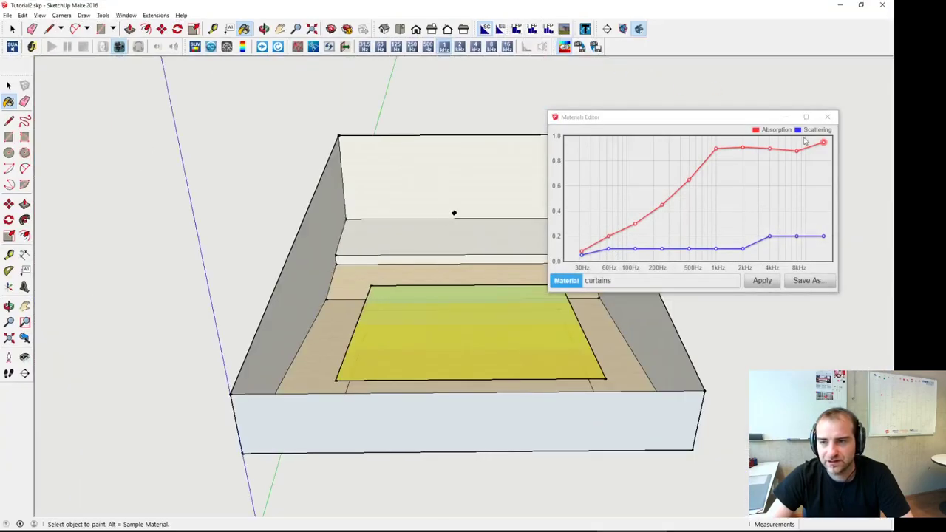
click(827, 121)
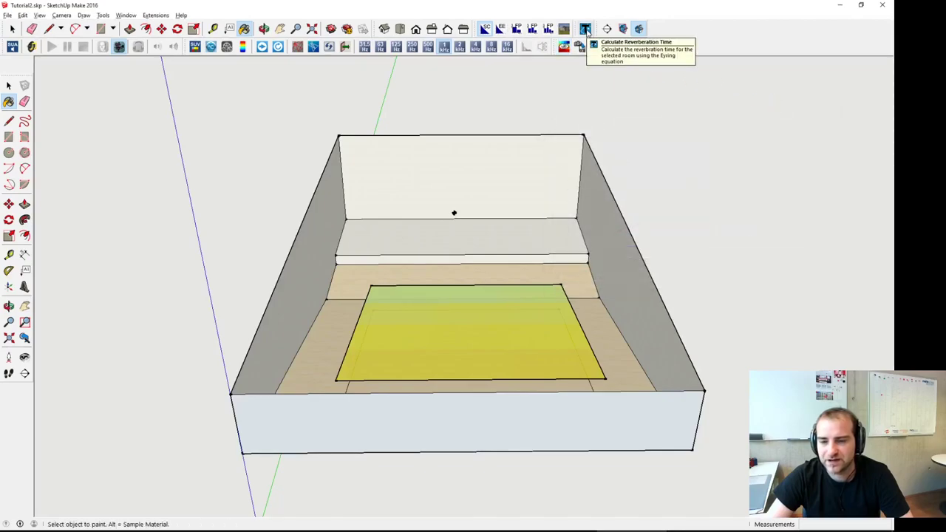
middle_drag(697, 165, 591, 171)
click(589, 30)
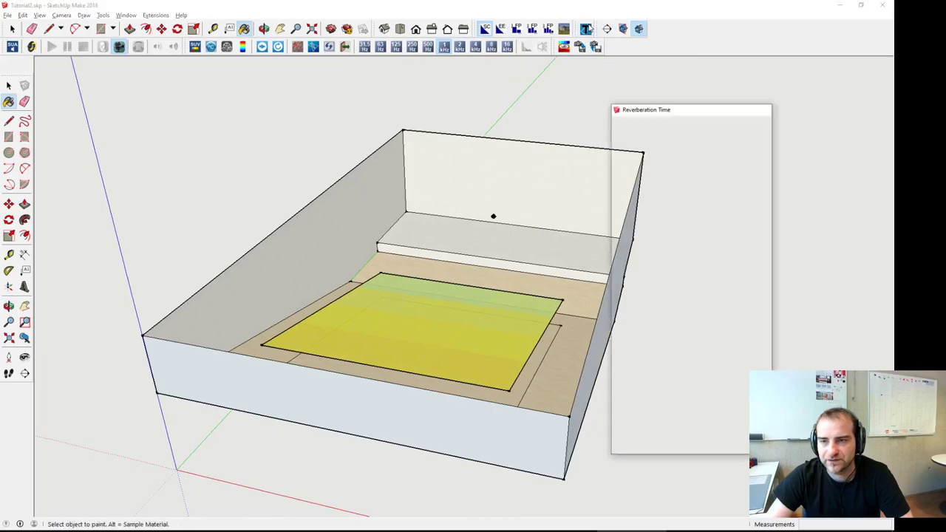
mouse_move(654, 106)
mouse_down()
mouse_move(709, 103)
mouse_move(660, 104)
mouse_up()
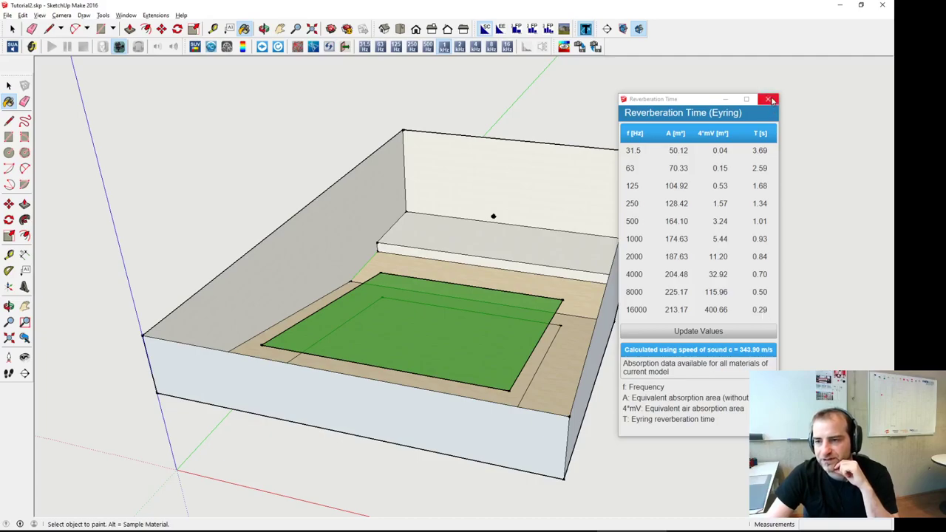
click(768, 98)
click(468, 243)
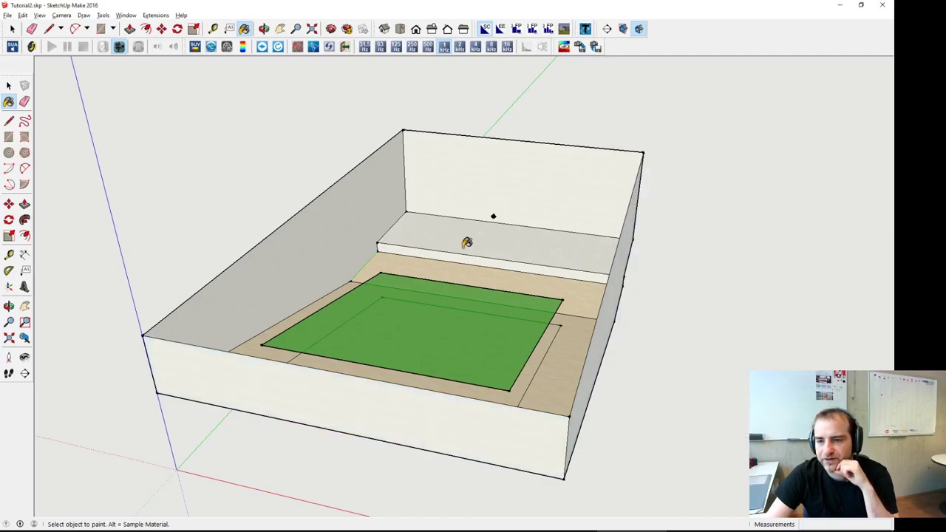
key(space)
middle_drag(715, 317, 404, 196)
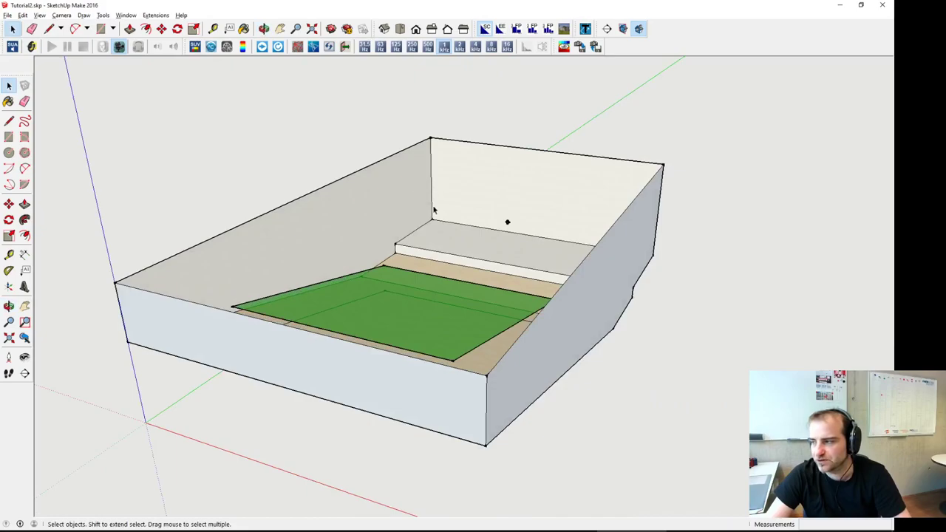
Step: Explode the room group into separate faces and edges, and clear the selection
click(466, 215)
middle_drag(542, 289, 418, 287)
click(269, 120)
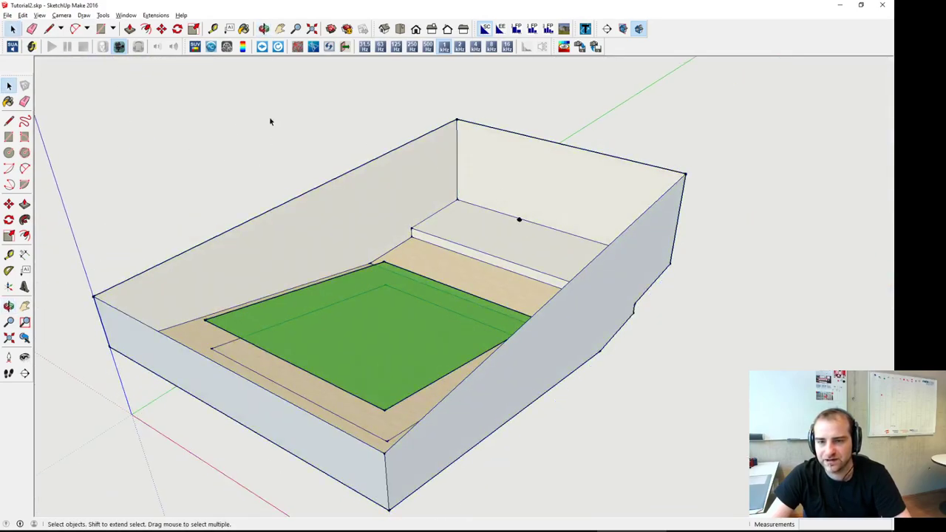
click(435, 221)
right_click(436, 221)
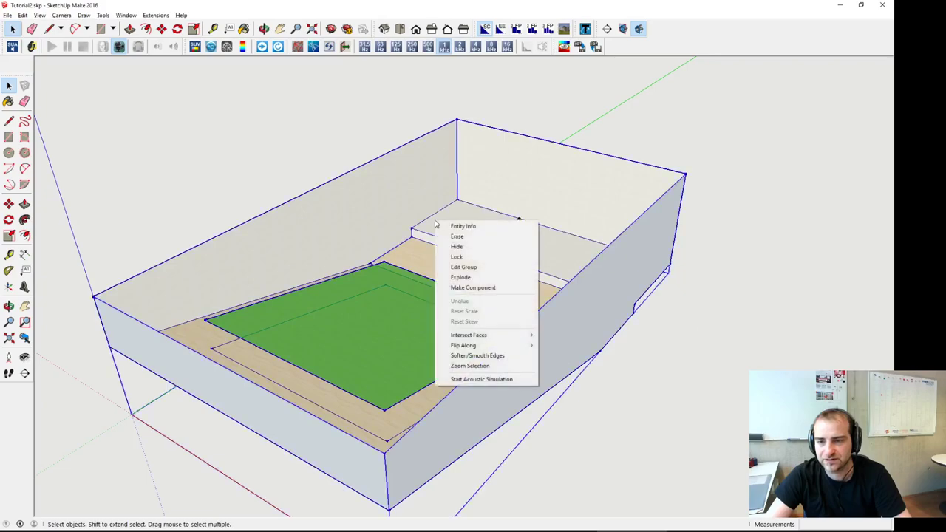
click(481, 278)
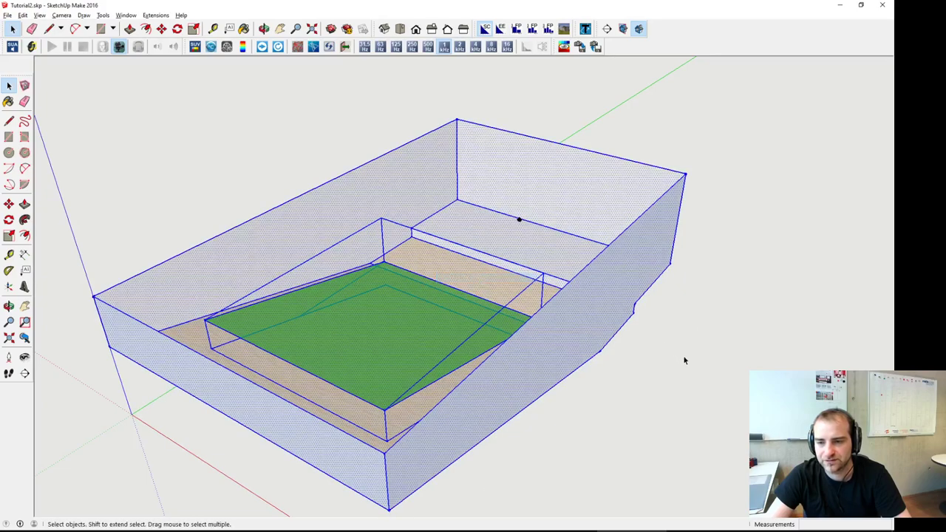
click(683, 356)
Step: Check the exploded geometry by individually selecting the receiver area, the side and back walls, the stage surface and its lower front edge
click(353, 343)
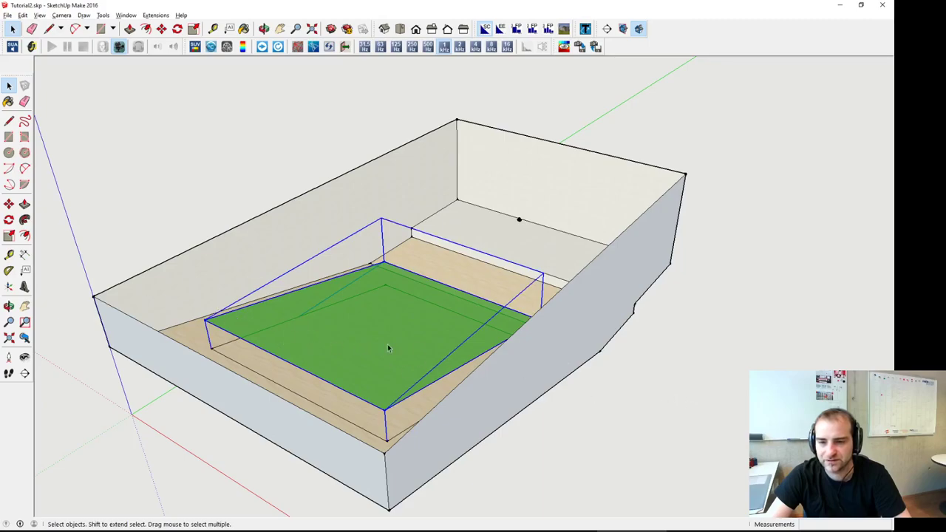
middle_drag(387, 347, 422, 214)
click(422, 214)
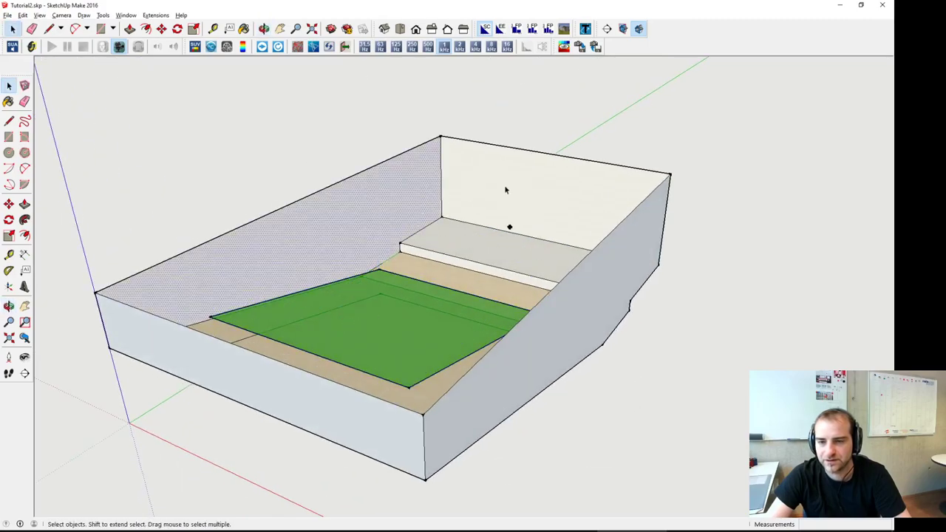
click(506, 190)
click(490, 235)
click(521, 209)
click(589, 286)
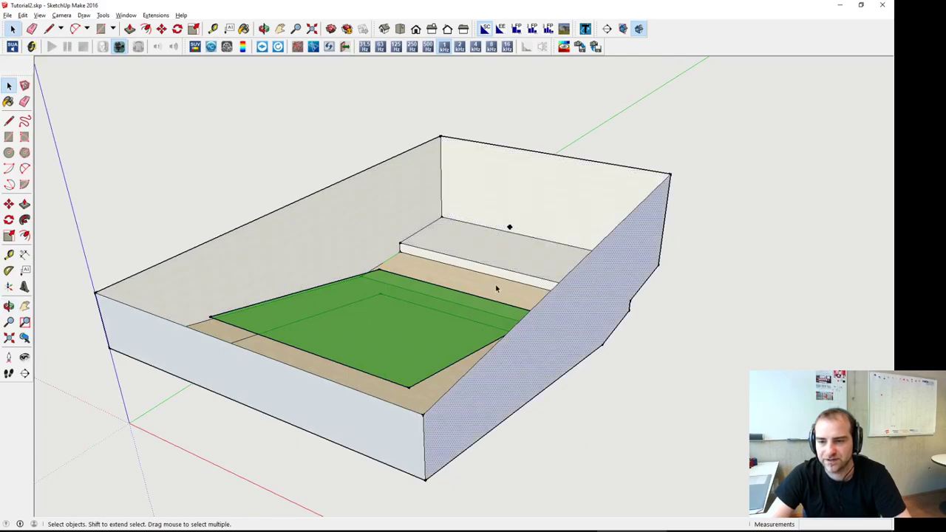
click(503, 277)
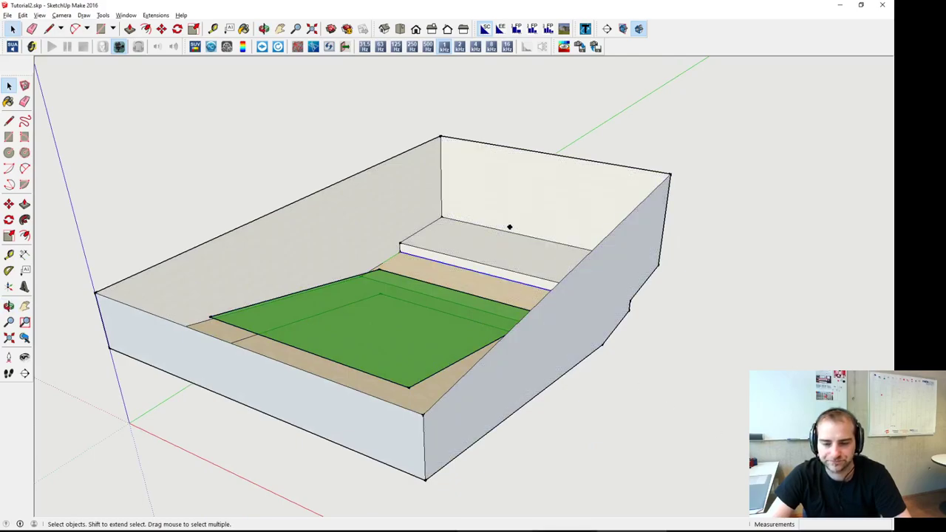
Step: Switch to the tutorial PDF, read section 14 on placing binaural receivers, and minimize it
key(alt+Tab)
scroll(434, 355, down, 1)
scroll(434, 355, down, 10)
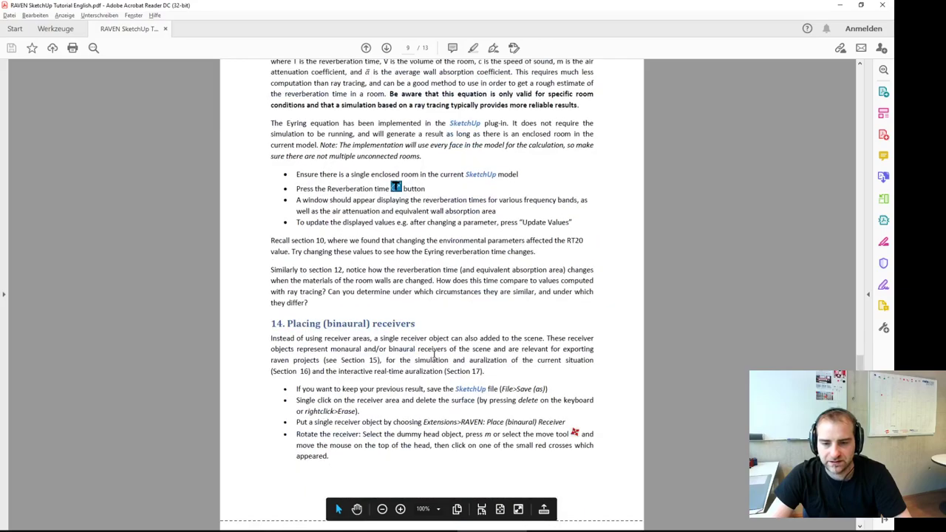
scroll(435, 358, down, 1)
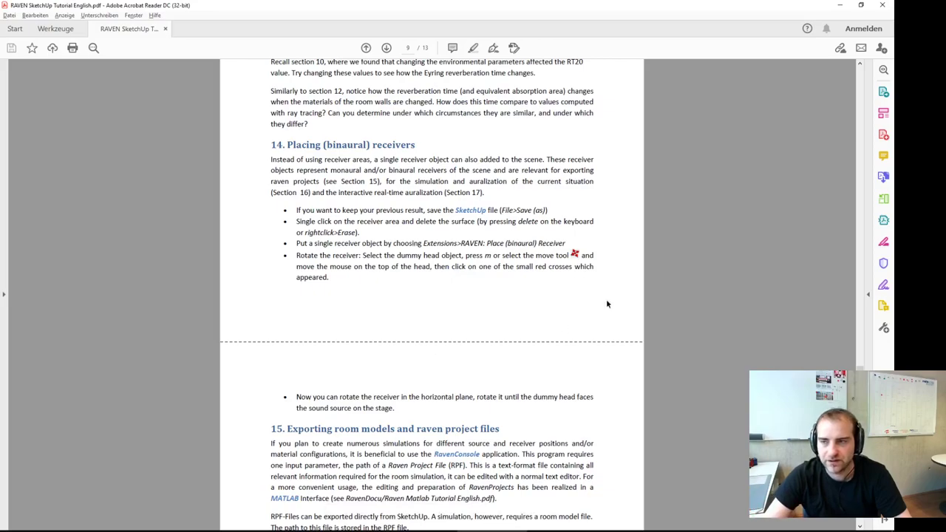
click(839, 6)
Step: Delete the green receiver area surface above the audience floor
middle_drag(438, 305, 444, 336)
click(364, 333)
key(Delete)
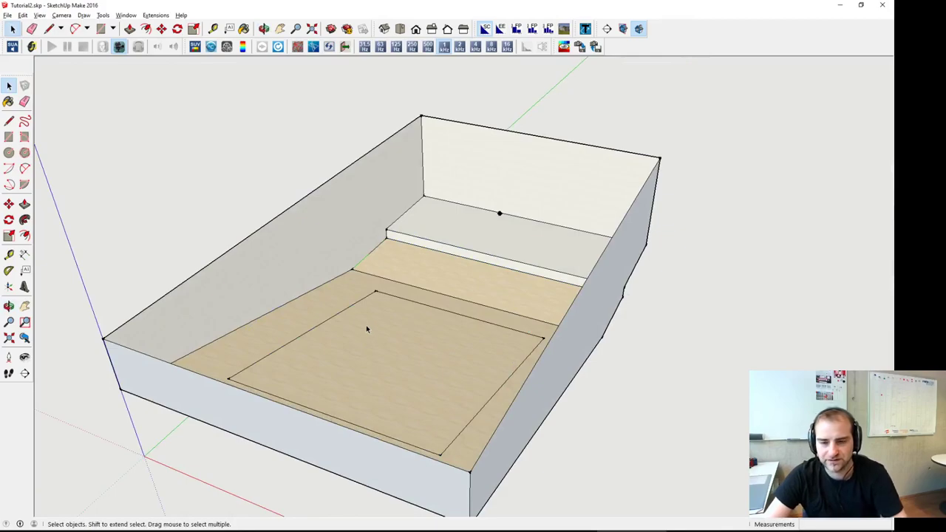
Step: Place a single RAVEN binaural receiver in the audience area, near the long edge of the floor rectangle beside the plaster side wall
middle_drag(366, 329, 338, 285)
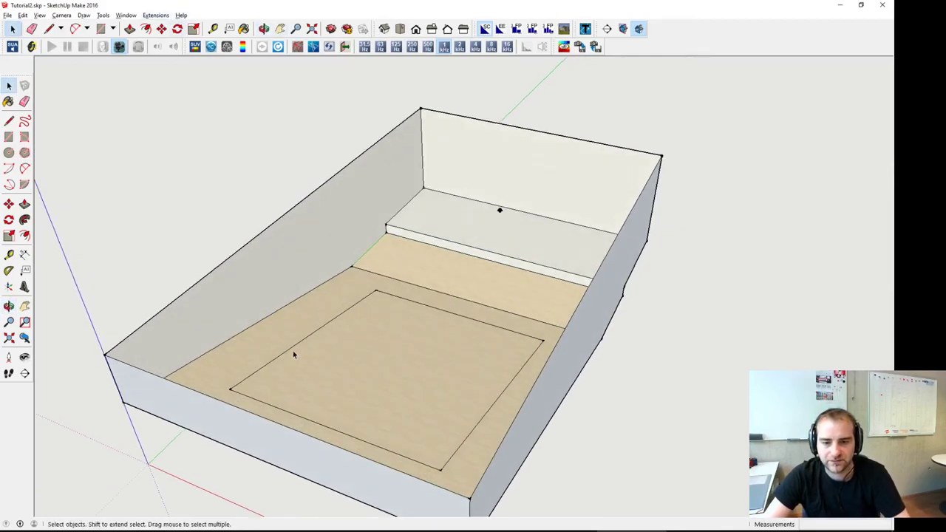
click(155, 15)
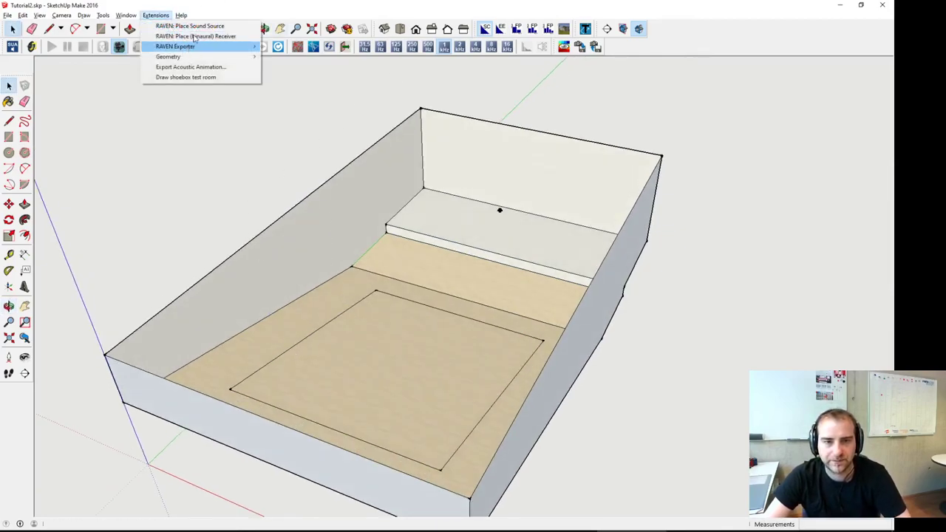
click(188, 26)
click(155, 15)
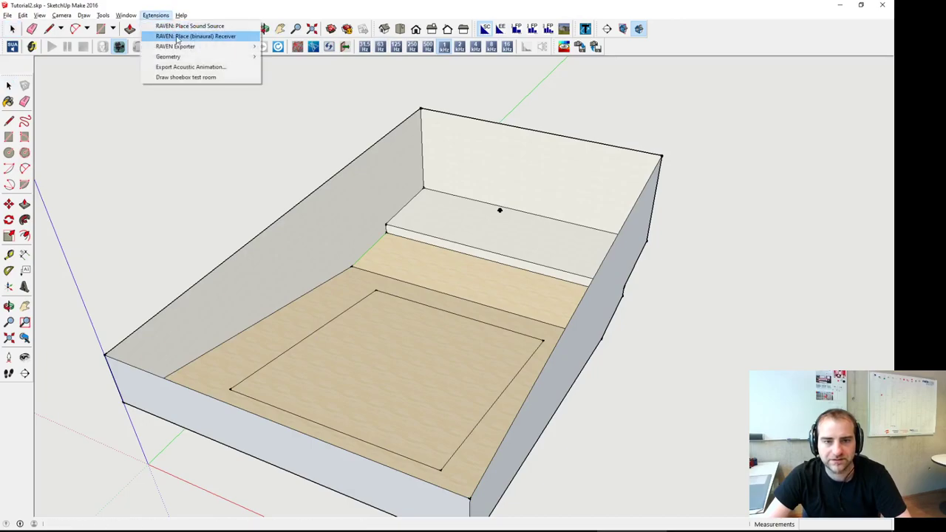
click(177, 37)
scroll(290, 375, up, 1)
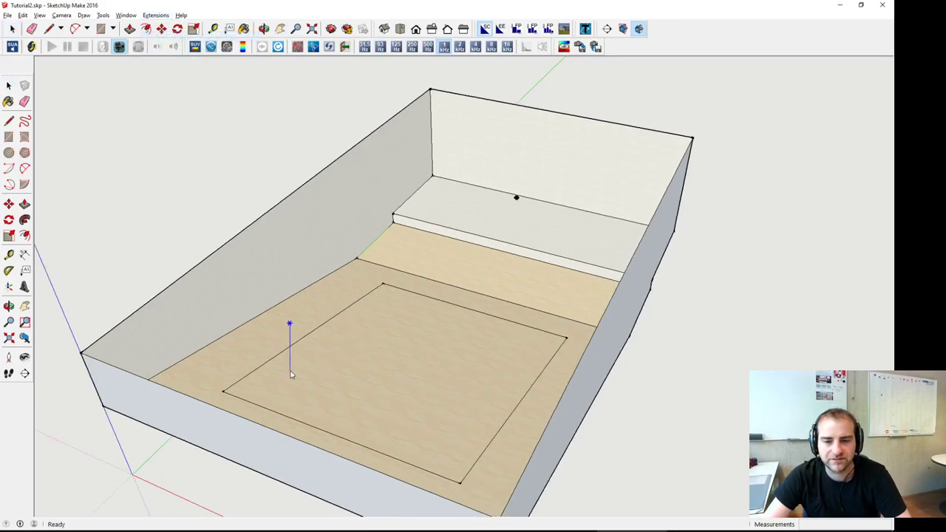
scroll(290, 375, up, 3)
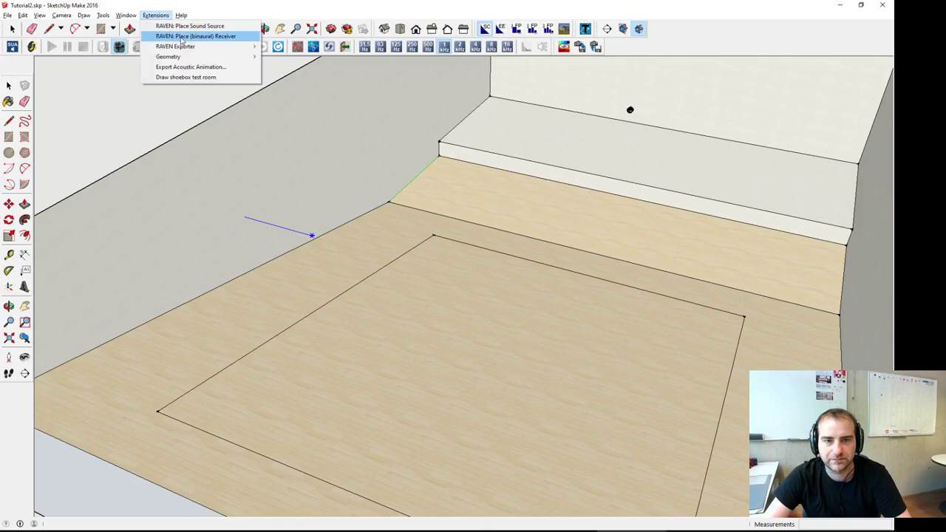
key(Escape)
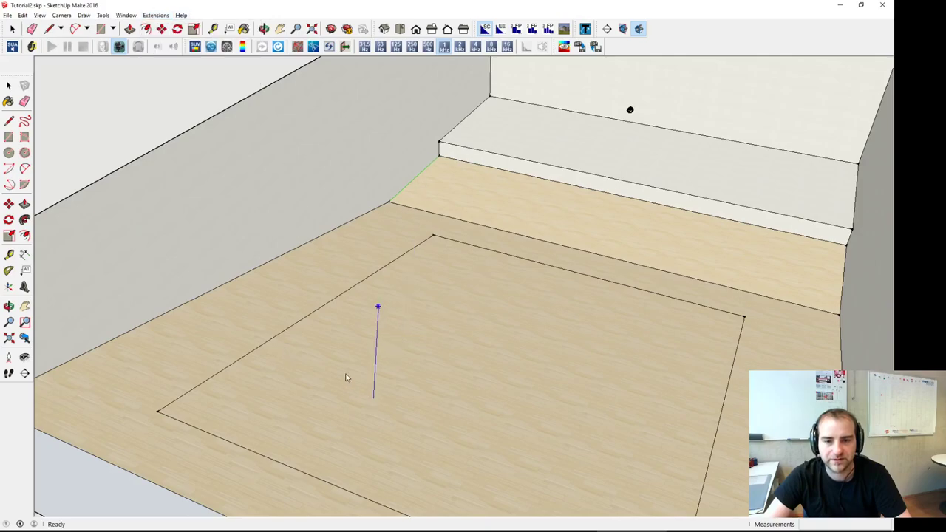
scroll(331, 375, up, 3)
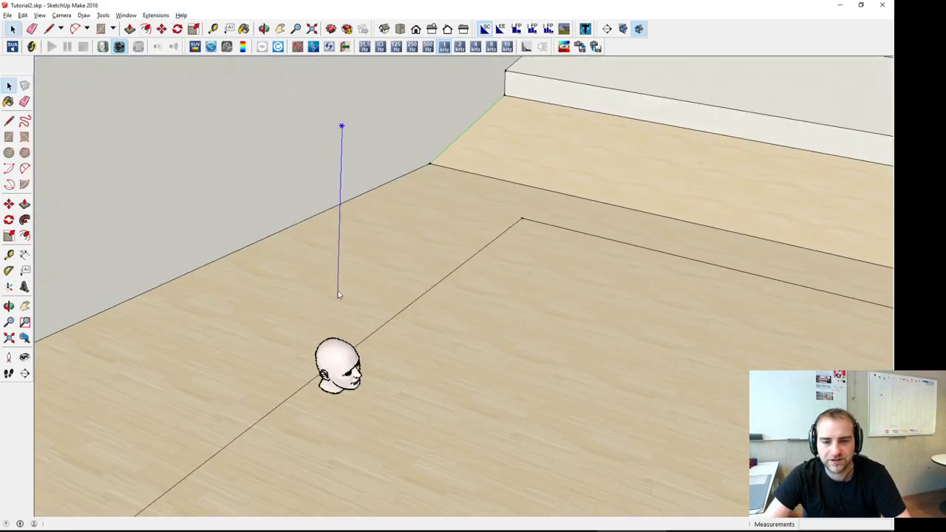
key(space)
Step: Rotate the dummy head receiver in the horizontal plane by about 105° toward the sound source on the stage
scroll(330, 359, down, 1)
click(330, 360)
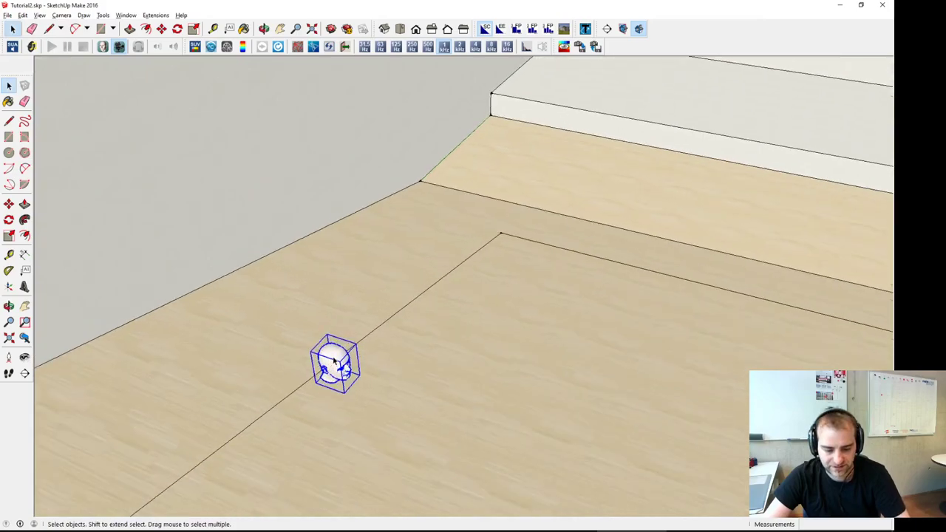
key(m)
key(q)
click(331, 360)
click(326, 347)
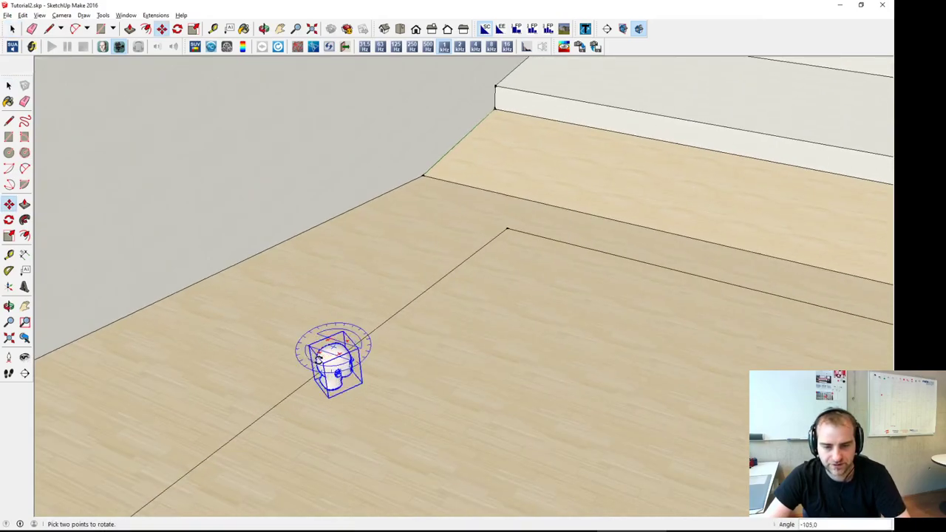
click(314, 359)
key(space)
scroll(318, 361, down, 4)
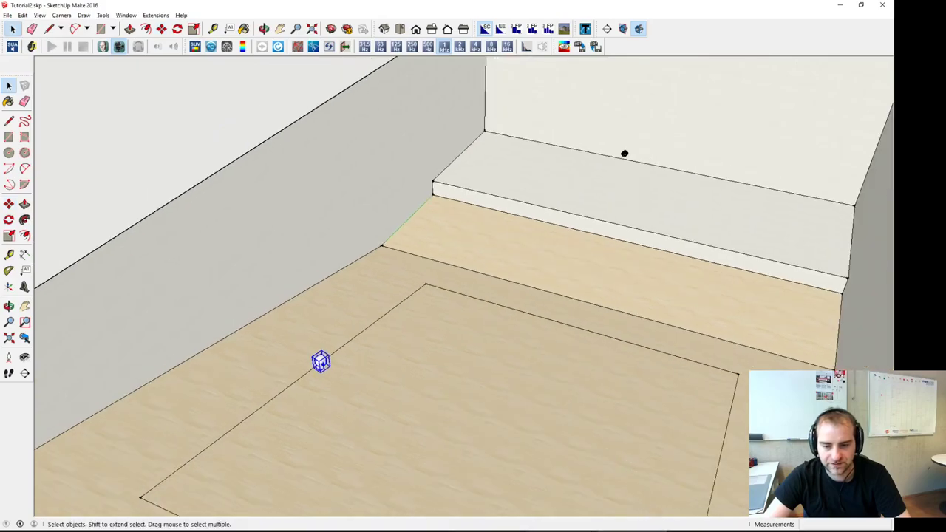
Step: Switch to the tutorial PDF, read section 15 on exporting room models and RAVEN project files, and minimize it
key(alt+Tab)
scroll(466, 408, down, 3)
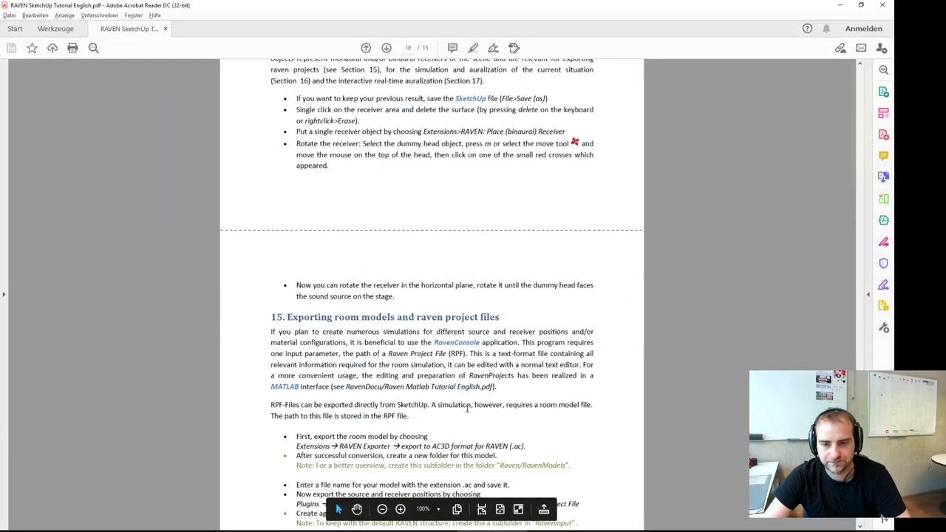
scroll(466, 407, up, 2)
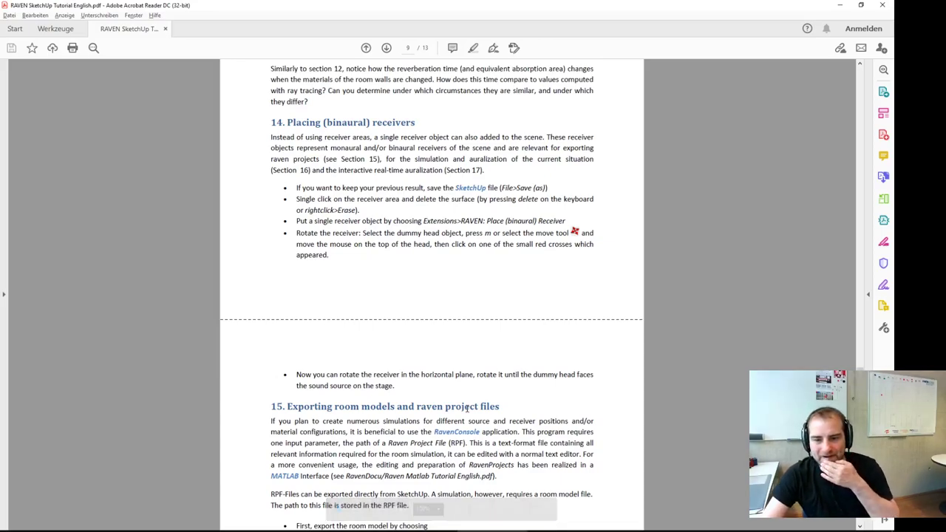
scroll(467, 408, down, 4)
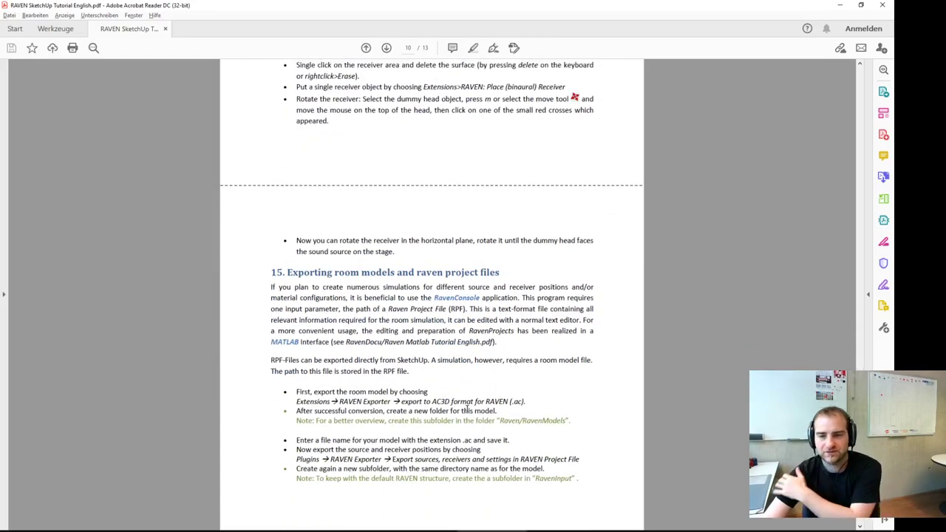
click(840, 5)
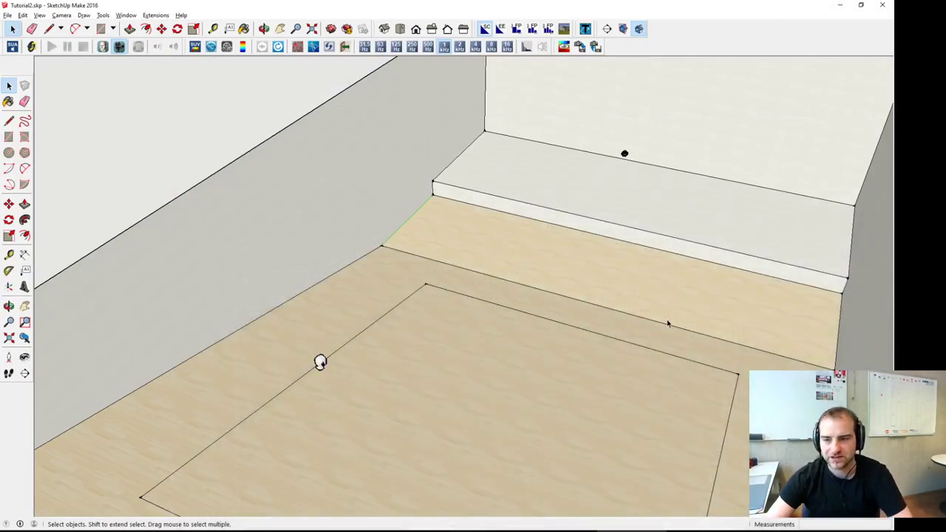
Step: Export the room model in AC3D format for RAVEN as Tutorial2.ac to the Desktop and acknowledge the export message
middle_drag(667, 323, 672, 298)
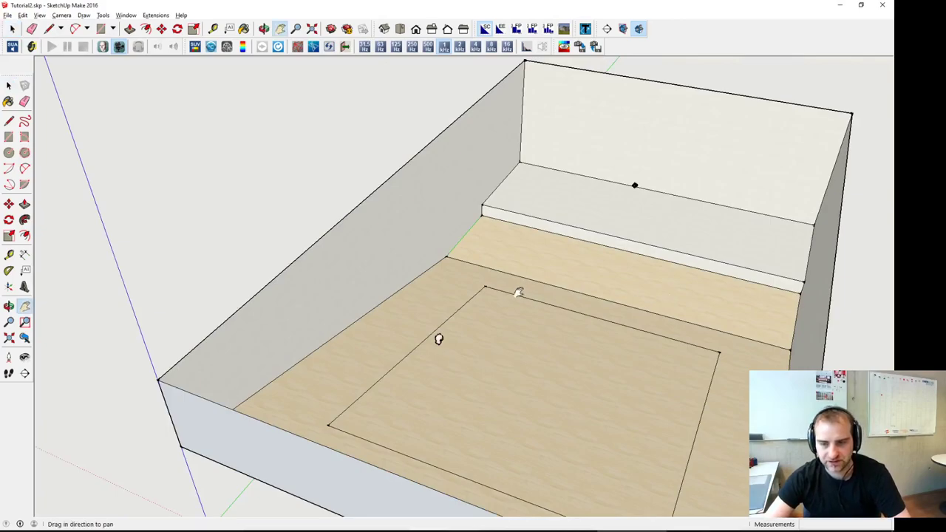
shift+middle_drag(438, 340, 388, 311)
click(155, 15)
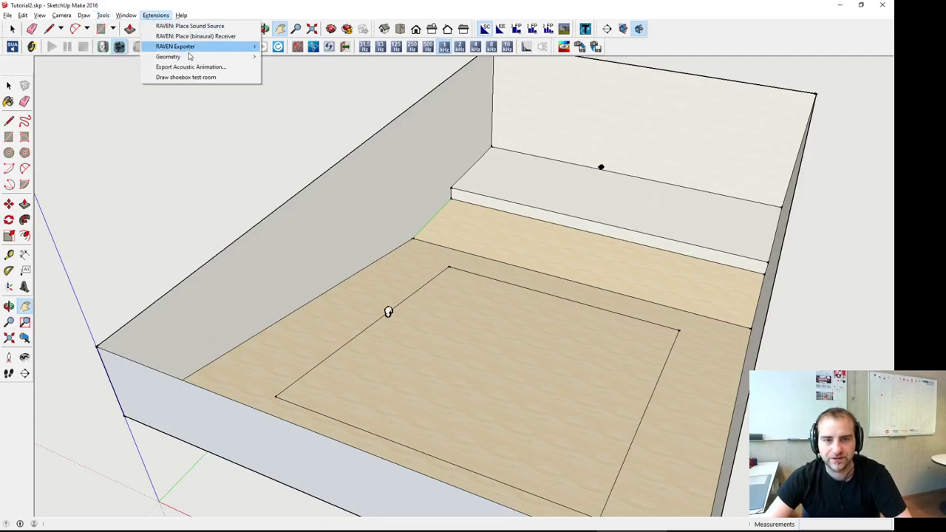
mouse_move(191, 48)
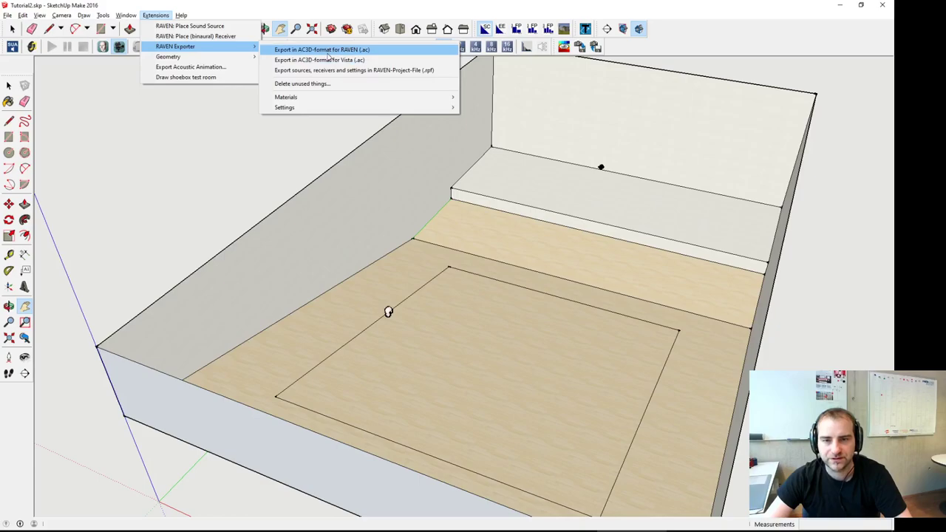
click(328, 51)
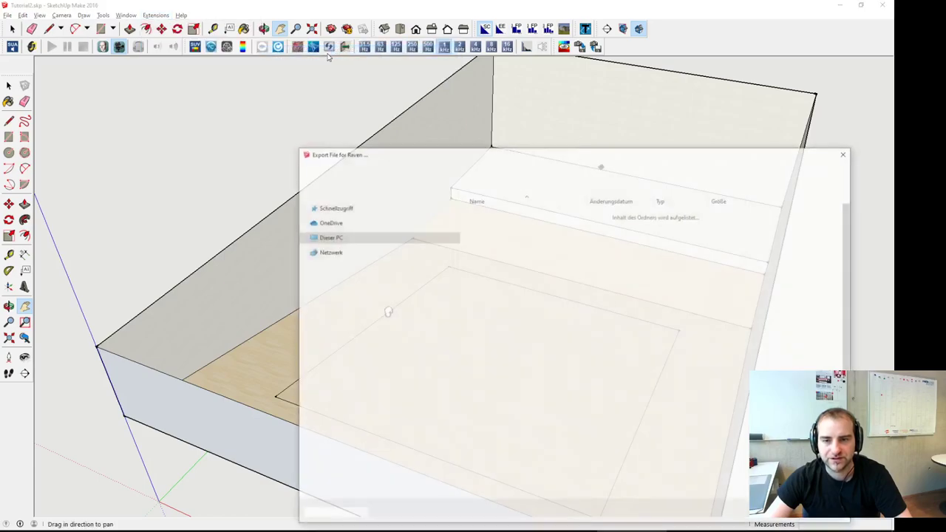
scroll(340, 275, up, 5)
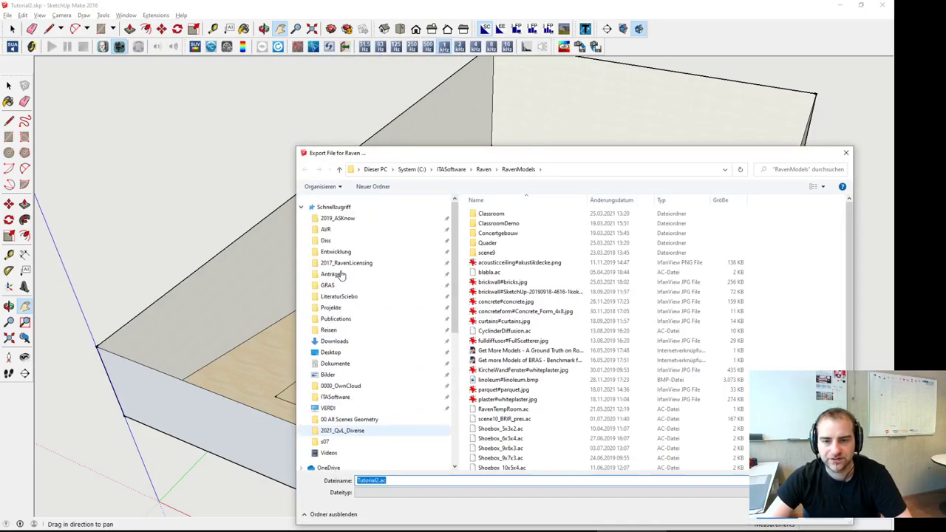
click(330, 353)
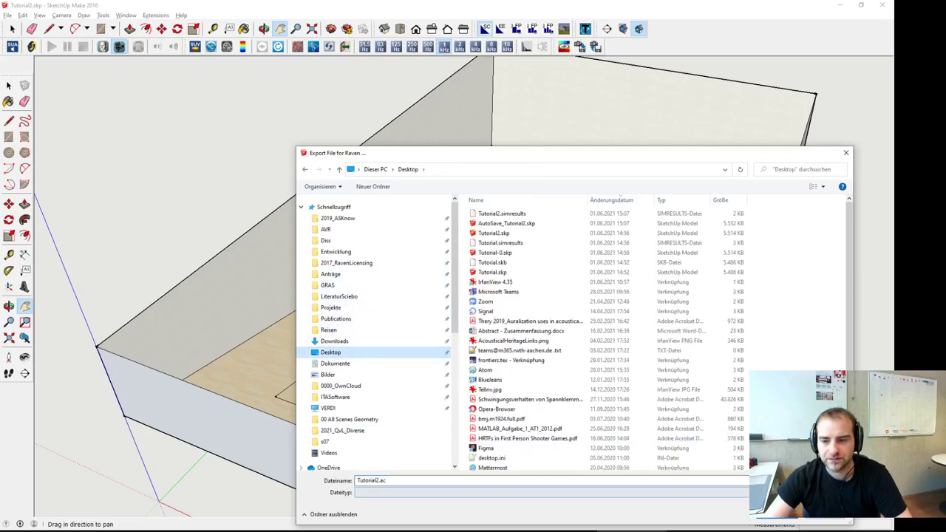
key(Return)
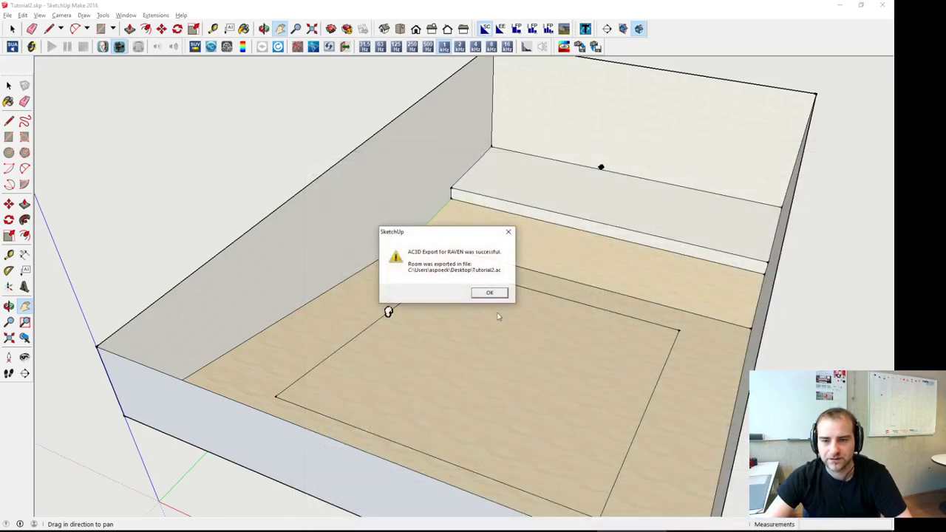
click(489, 292)
Step: Start exporting sources, receivers and settings to a RAVEN project file, overwriting the database materials with the SketchUp material characteristics
click(155, 15)
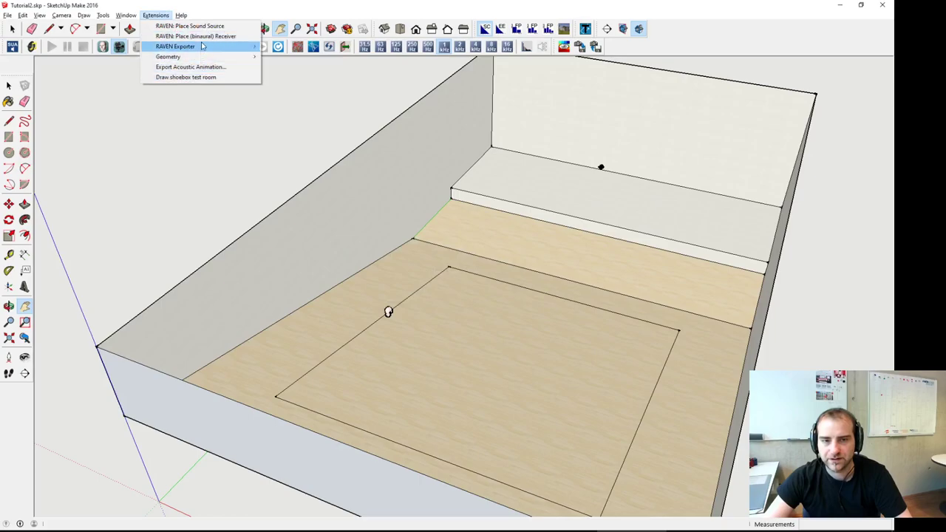
mouse_move(219, 52)
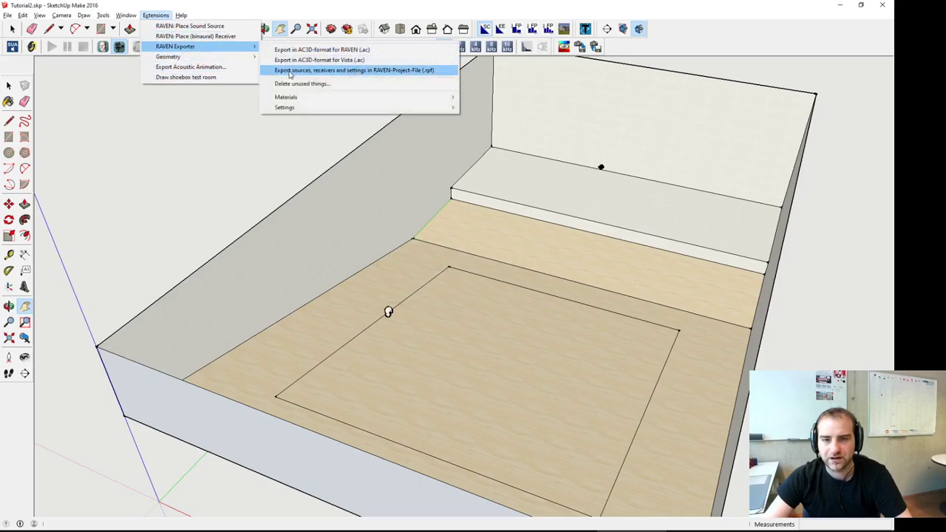
click(388, 71)
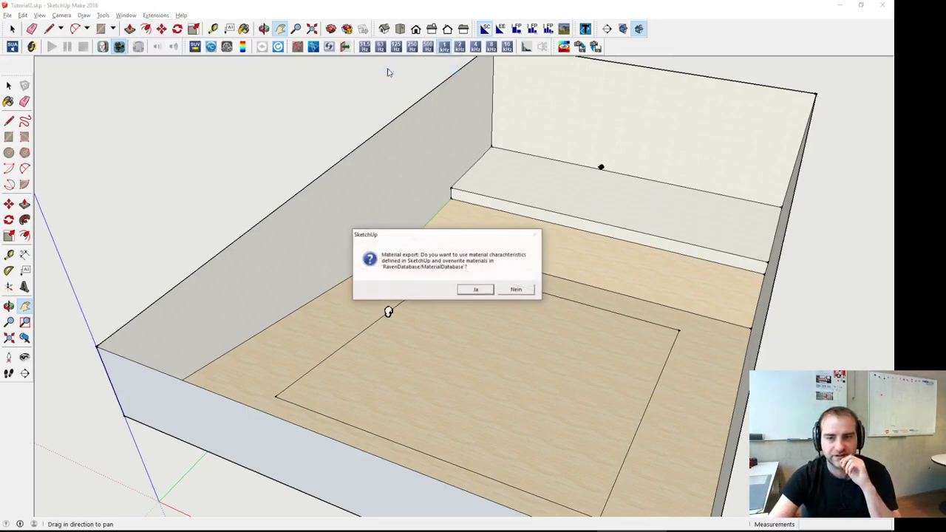
click(476, 291)
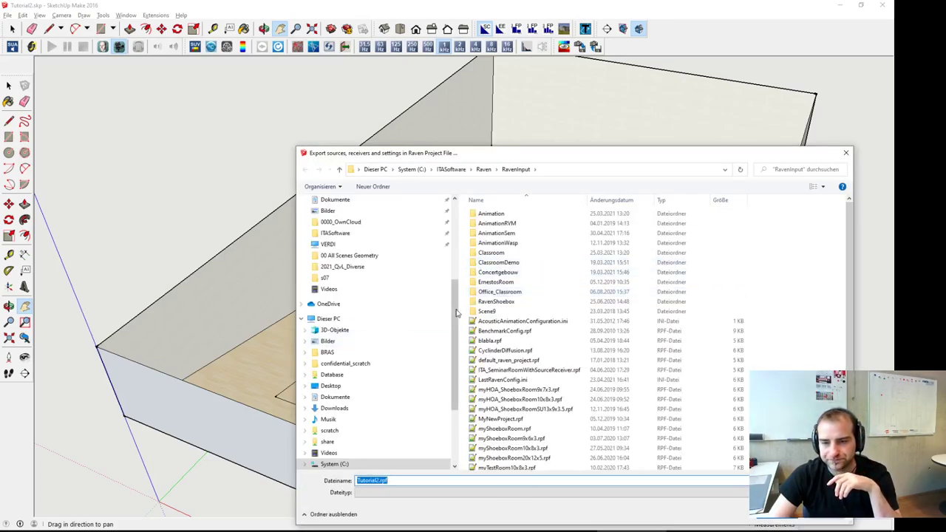
Step: Create a folder named Tutorial inside RavenInput, save the project file there as Tutorial2.rpf, and acknowledge the export message
scroll(456, 320, down, 3)
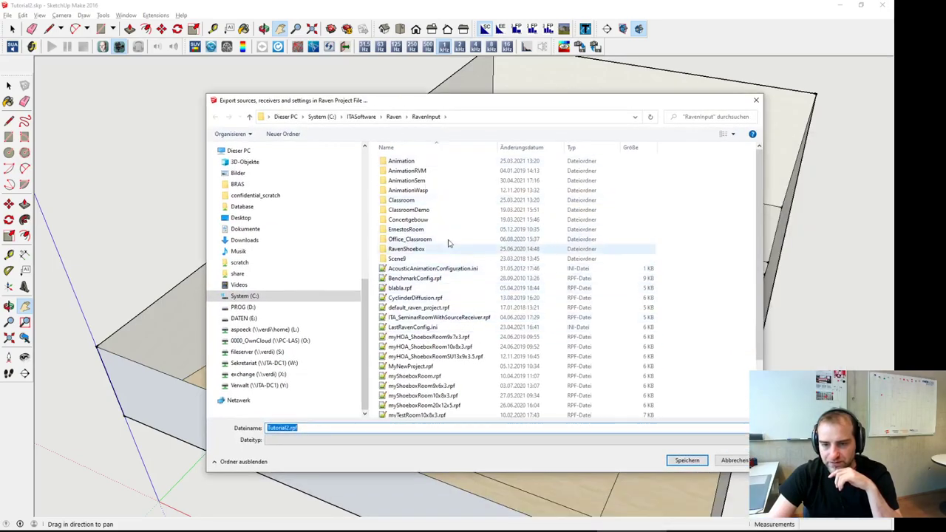
key(ctrl+shift+n)
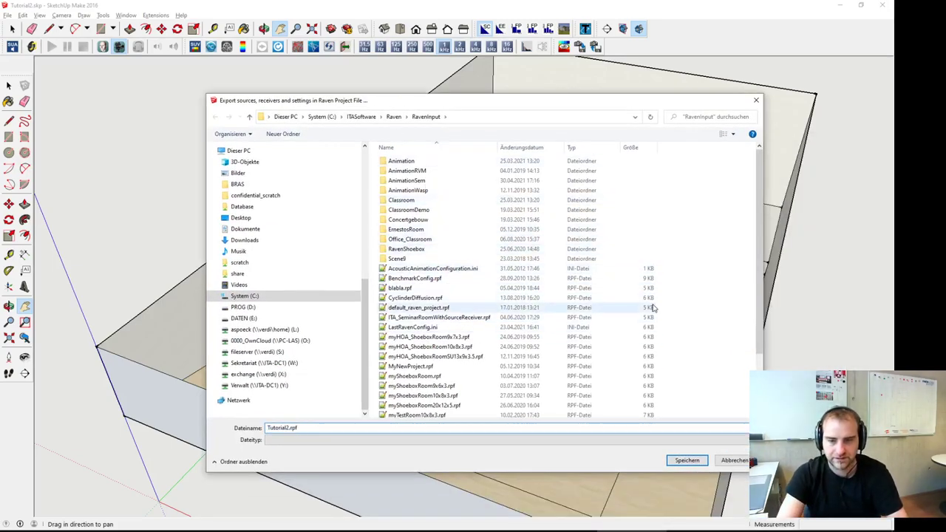
text(Tutorial)
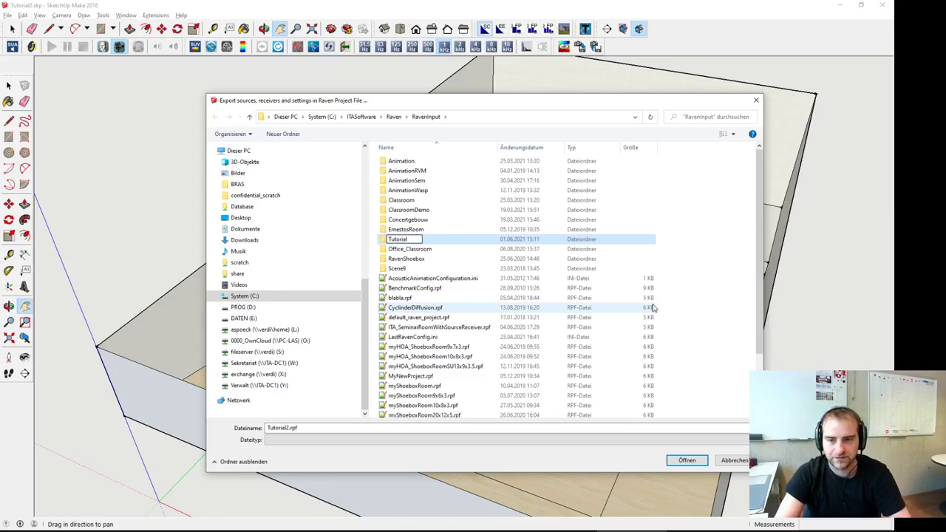
key(Return)
key(Return)
click(687, 460)
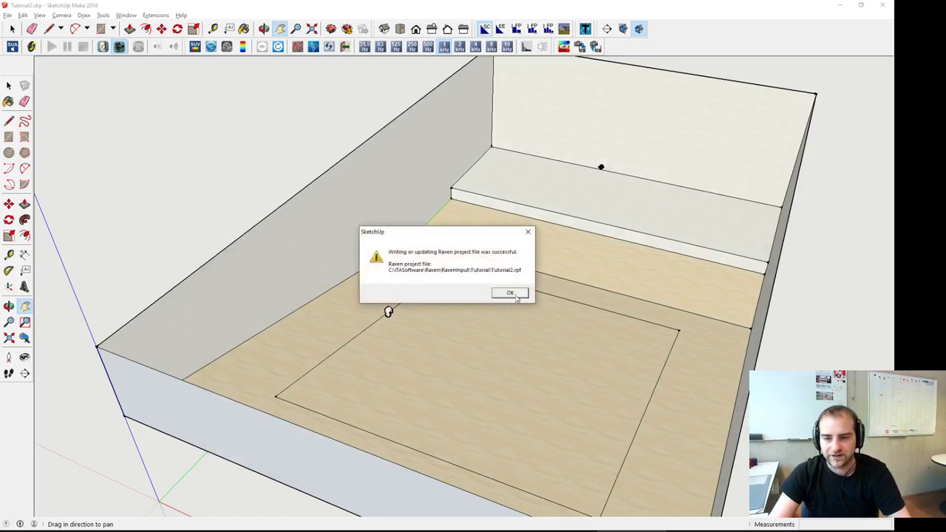
click(515, 296)
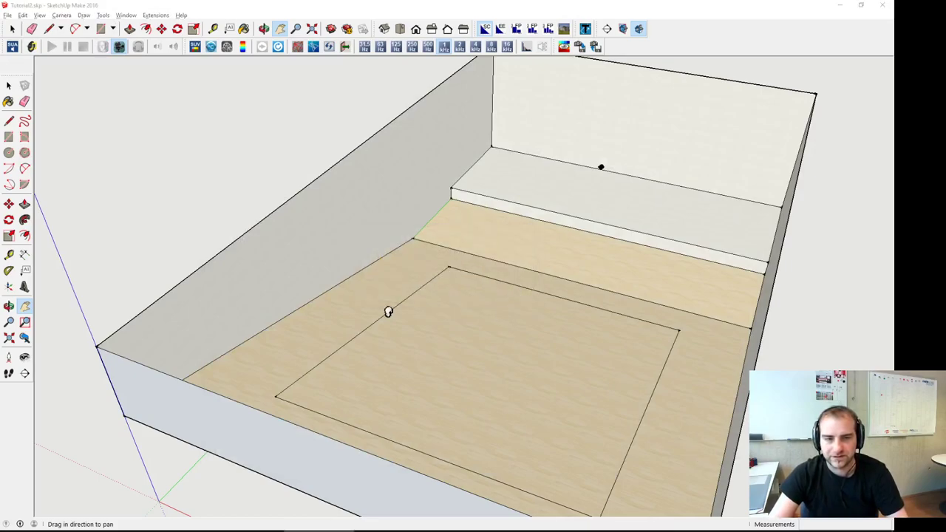
Step: Switch to File Explorer and open Tutorial2.rpf from ITASoftware\Raven\RavenInput\Tutorial in Notepad++
key(alt+Tab)
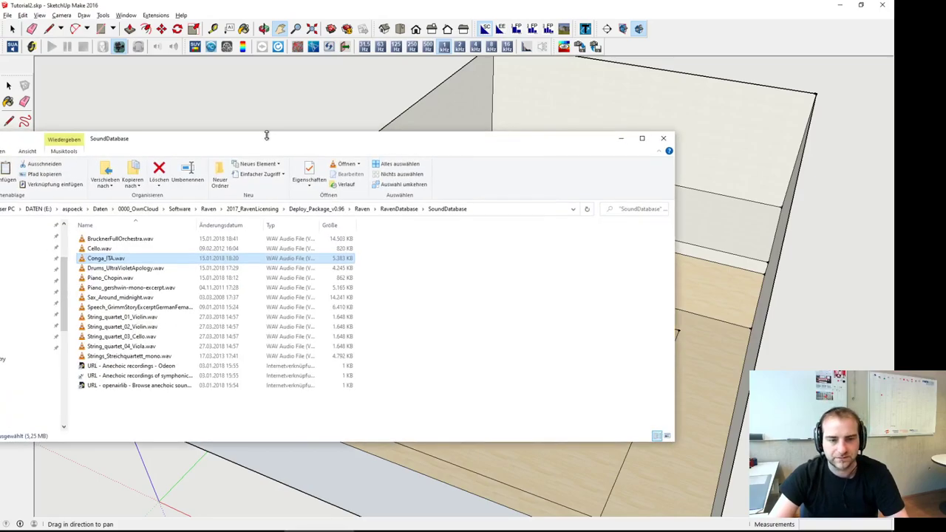
key(super+shift+Left)
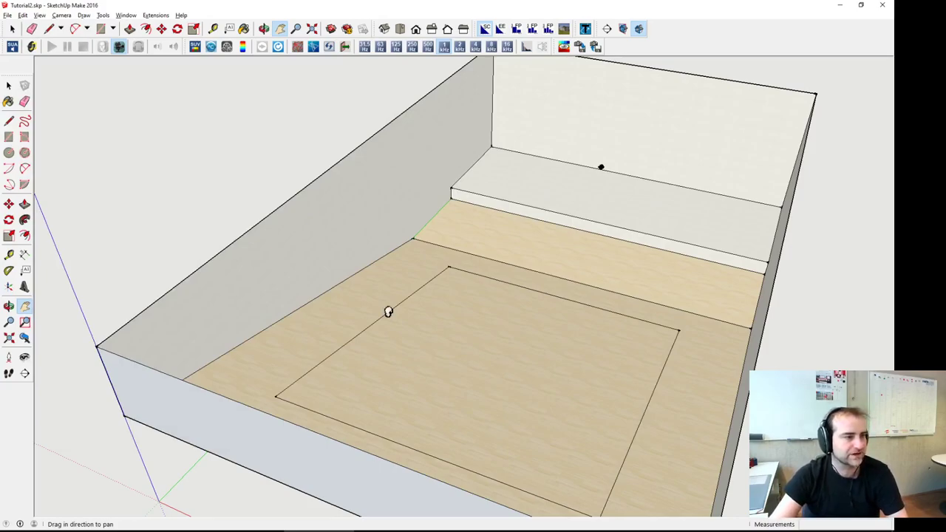
key(super+shift+Right)
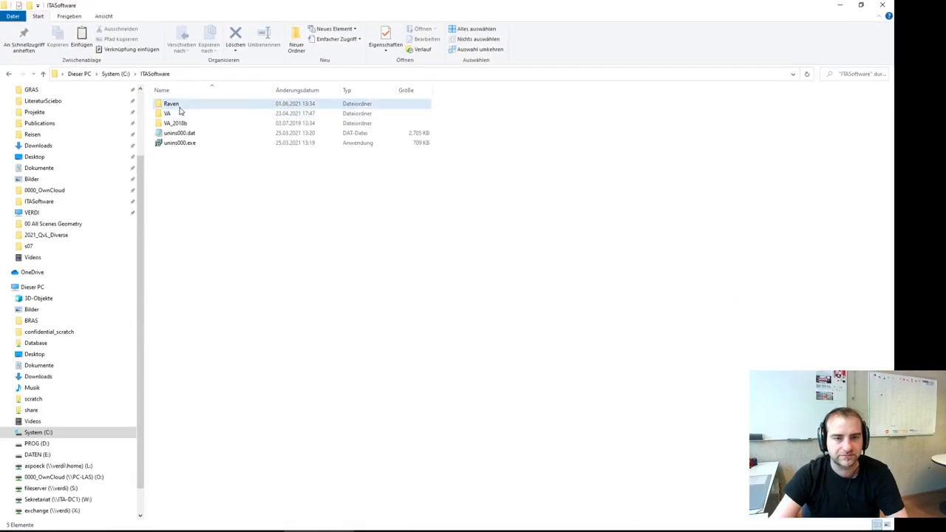
double_click(184, 103)
click(189, 153)
double_click(189, 172)
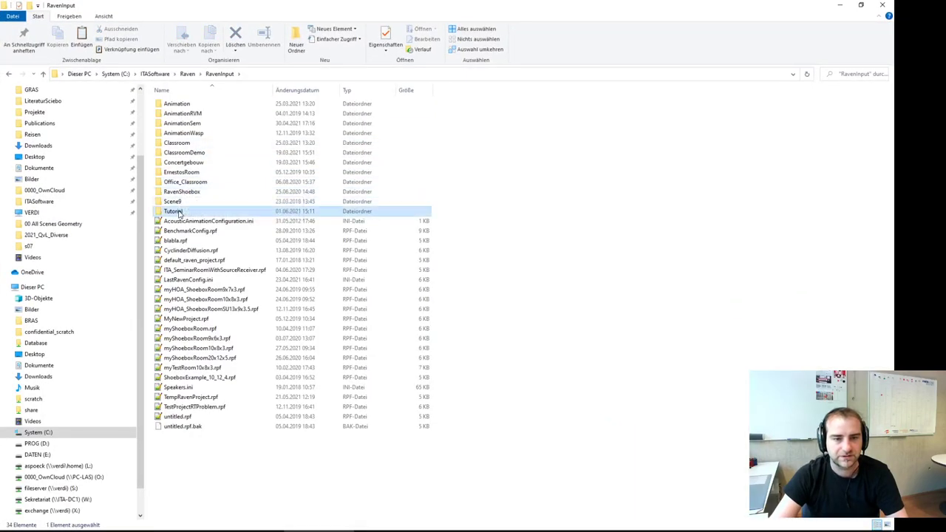
double_click(173, 211)
click(169, 108)
right_click(168, 106)
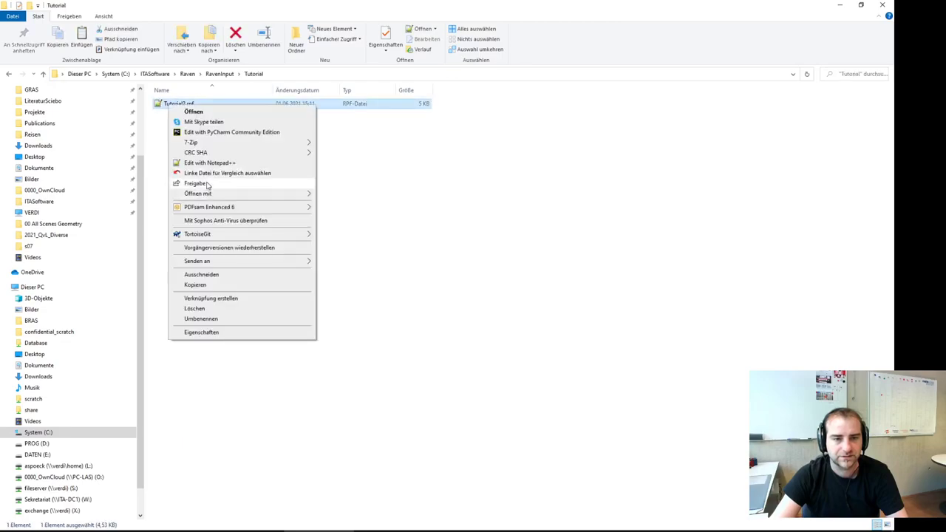
click(213, 164)
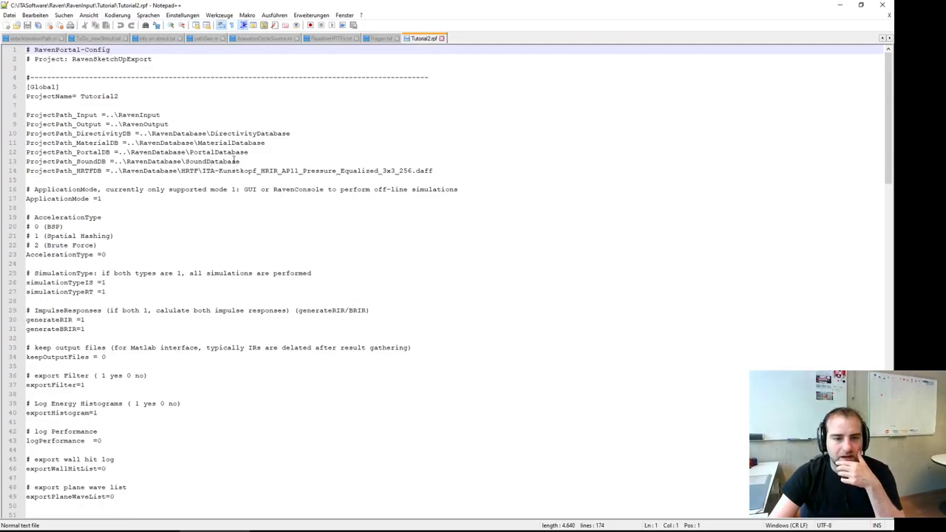
Step: Read through the project file's global, room, source, receiver, image source, ray tracing and filter settings
scroll(234, 161, down, 1)
scroll(105, 209, down, 10)
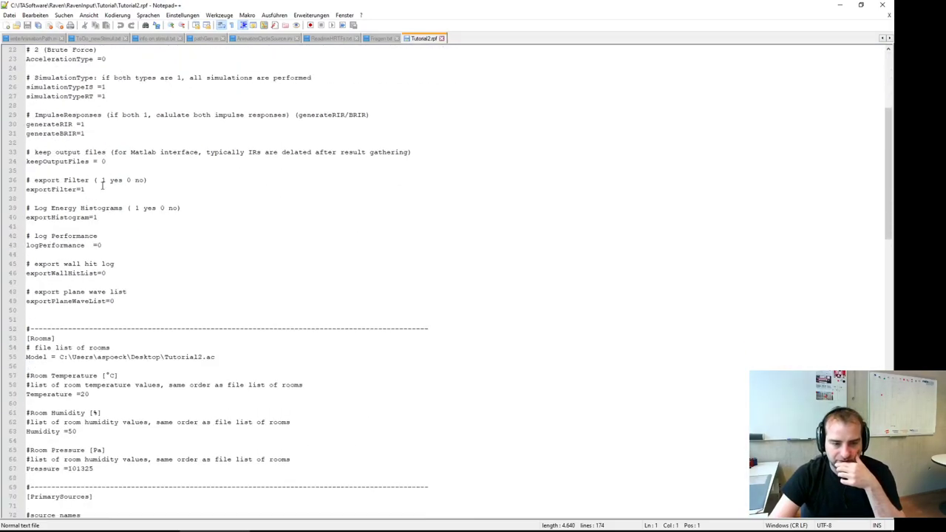
scroll(103, 186, down, 1)
double_click(176, 218)
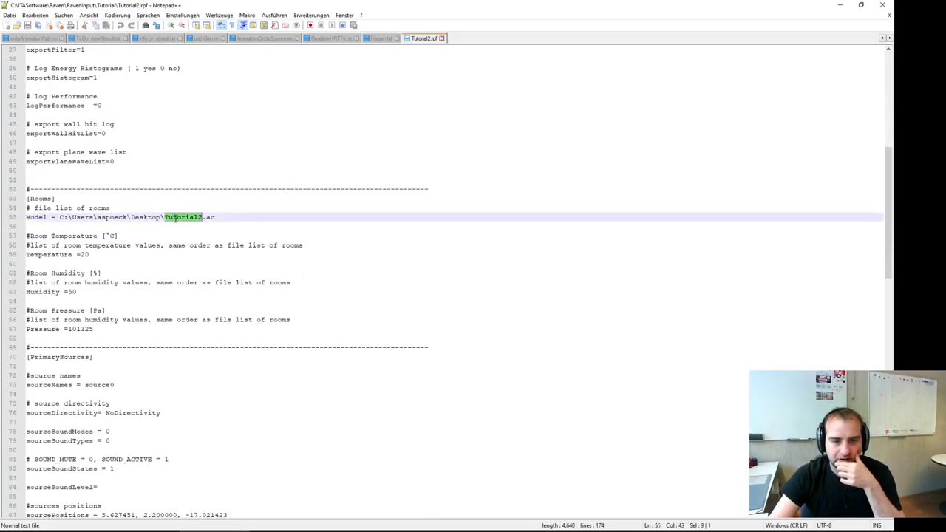
scroll(283, 232, down, 11)
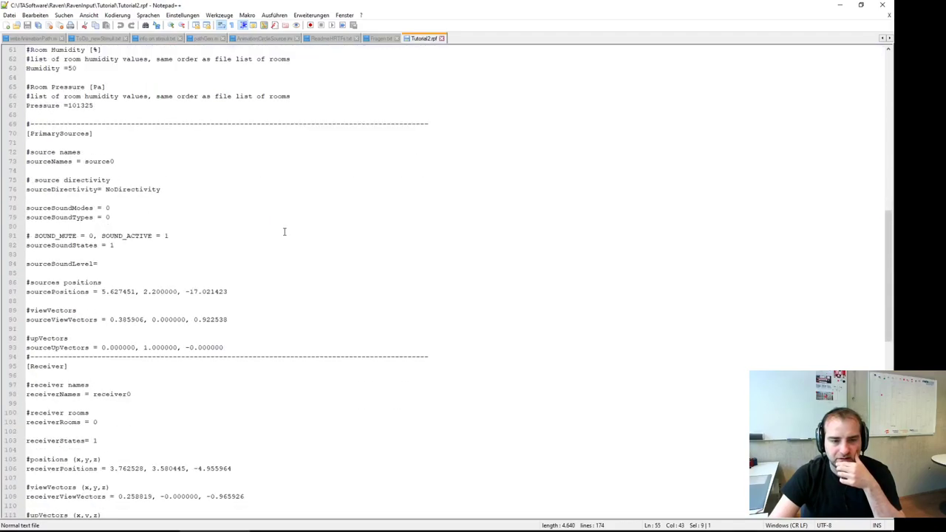
scroll(134, 212, down, 4)
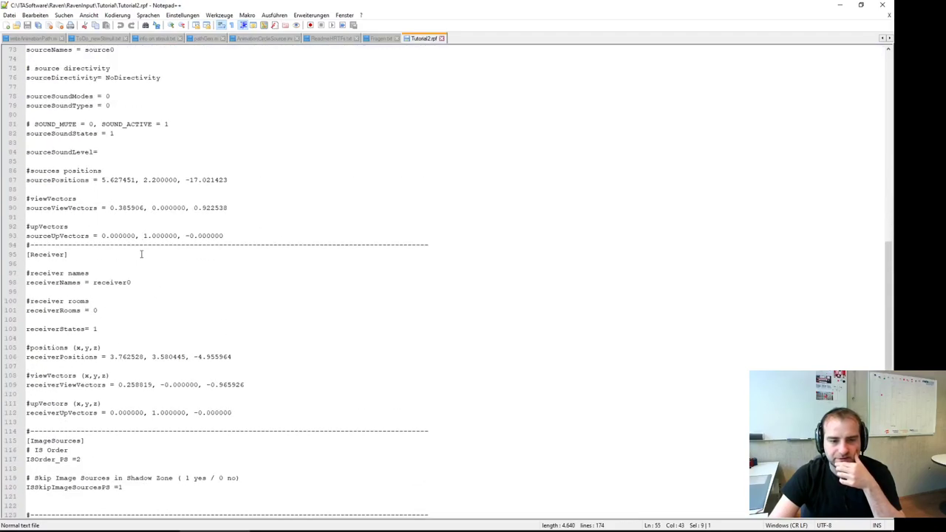
scroll(146, 273, down, 9)
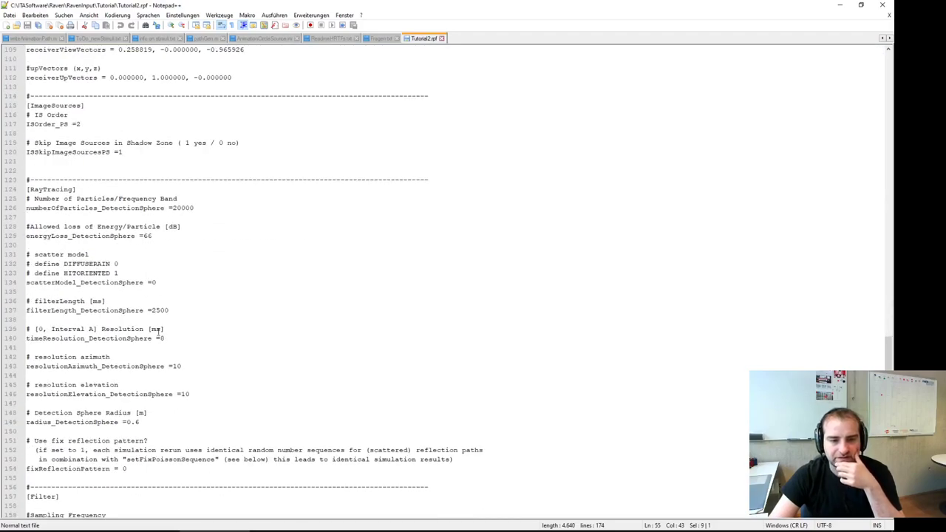
scroll(134, 245, down, 2)
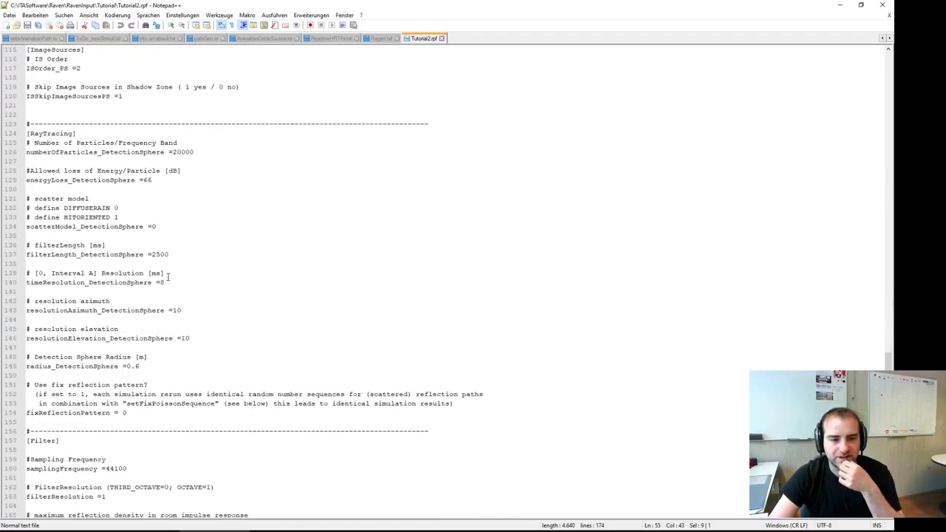
scroll(169, 279, down, 3)
scroll(167, 280, up, 12)
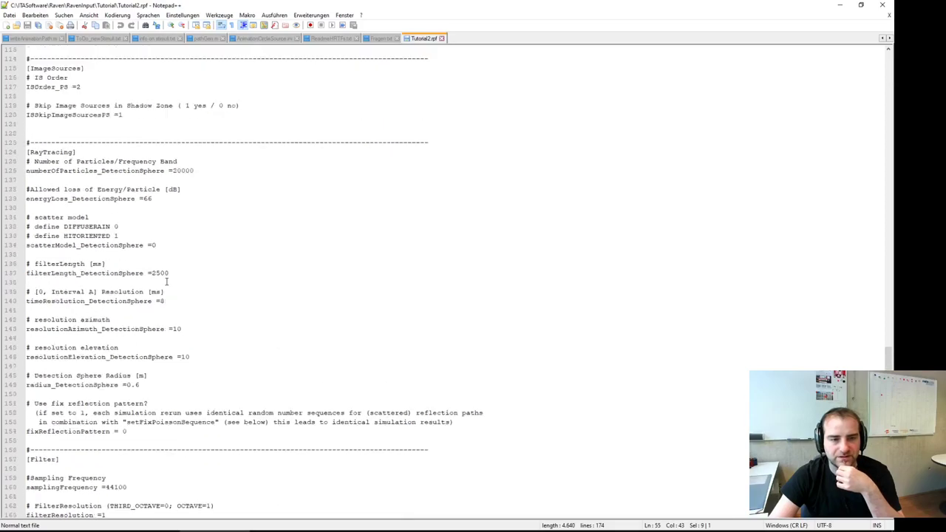
scroll(166, 281, up, 20)
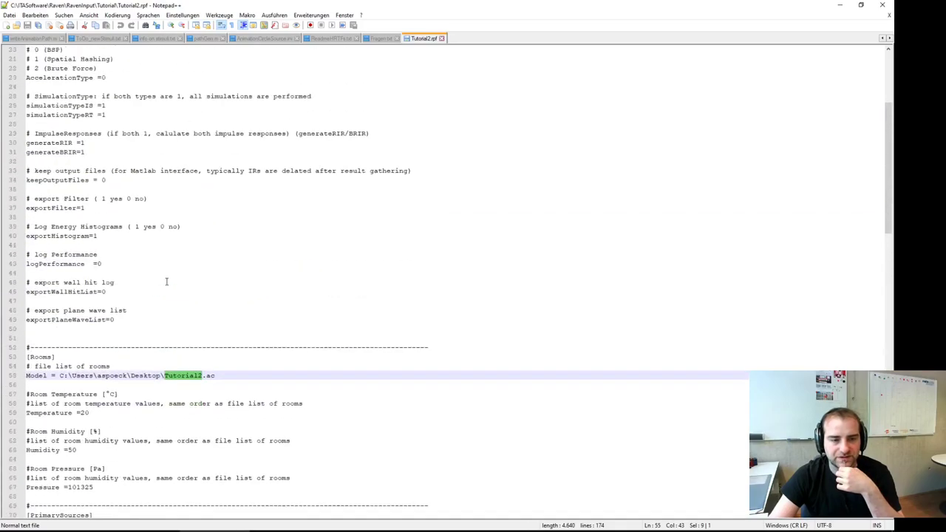
scroll(166, 281, up, 3)
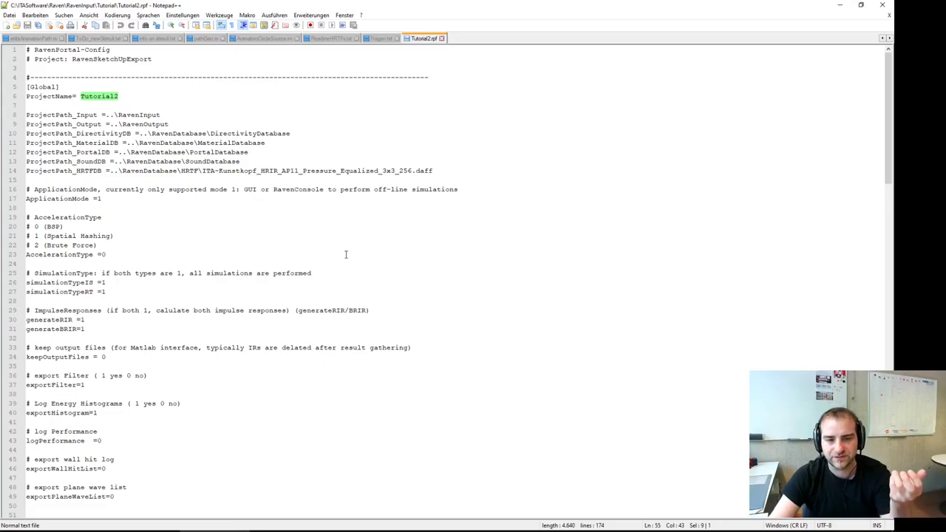
Step: Inspect the temperature entry in the [Rooms] section, and minimize Notepad++ and File Explorer to return to SketchUp
scroll(176, 271, down, 12)
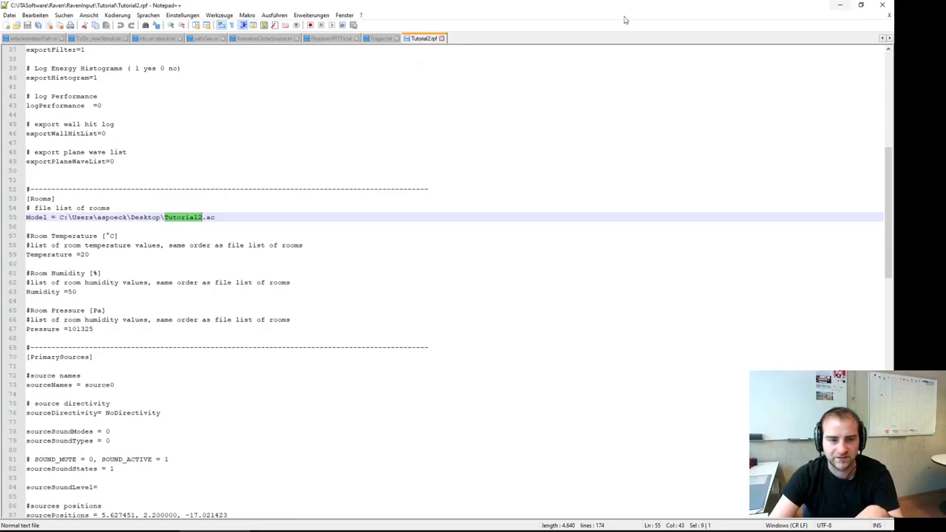
double_click(86, 254)
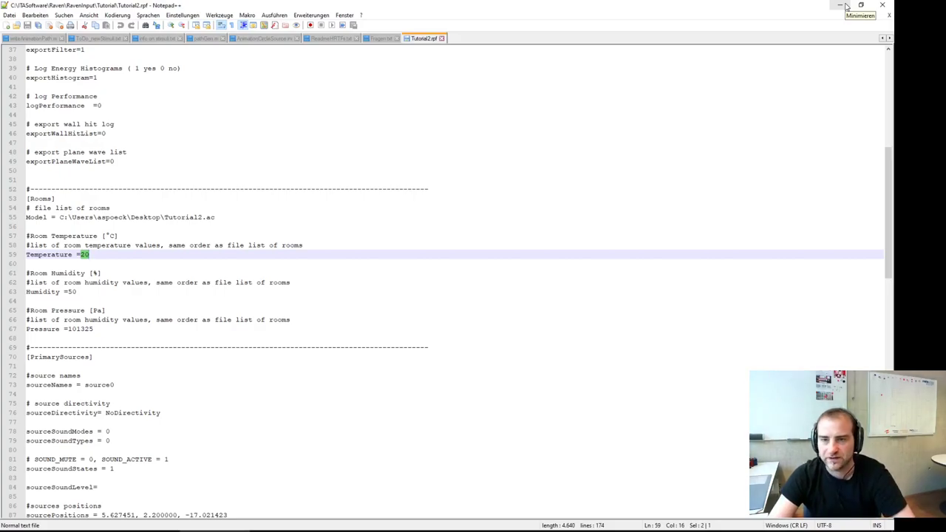
click(841, 6)
click(841, 5)
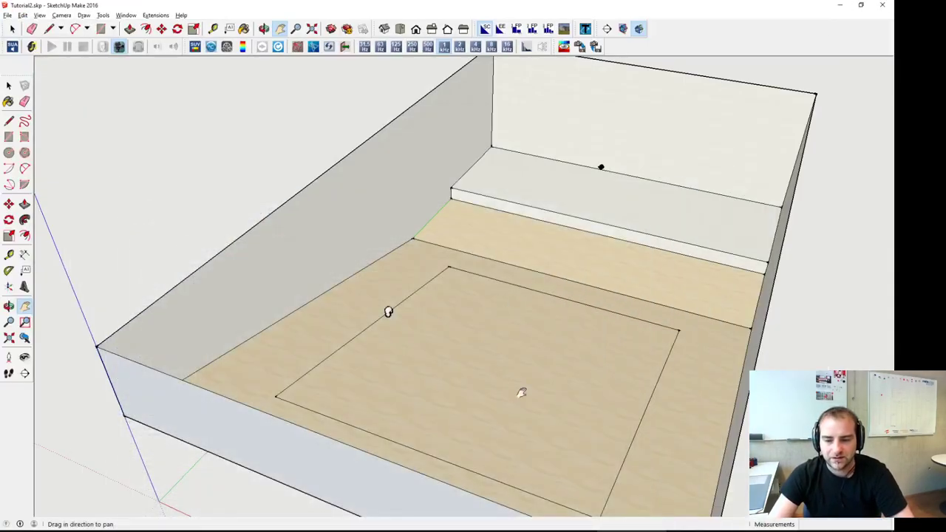
key(space)
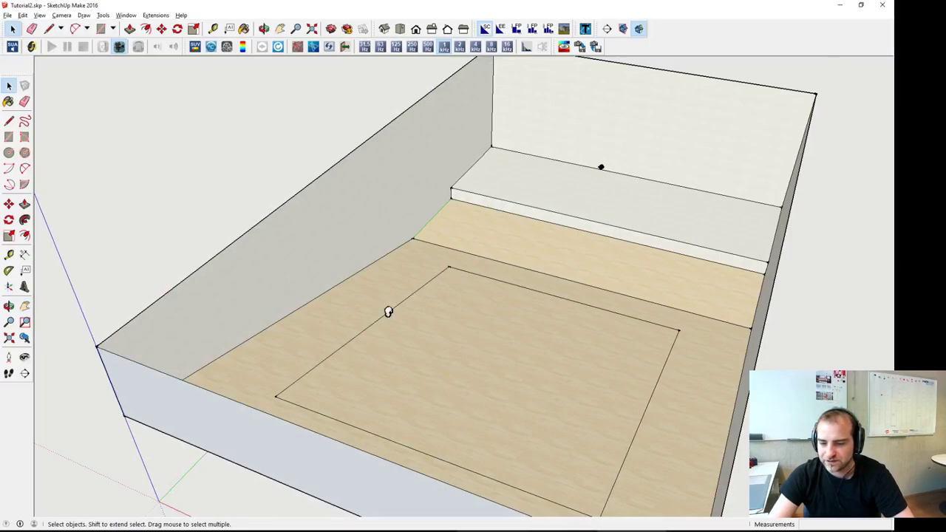
Step: Switch to the tutorial PDF, review the export instructions in section 15, and move on to section 16 on direct simulation of impulse responses
mouse_move(632, 531)
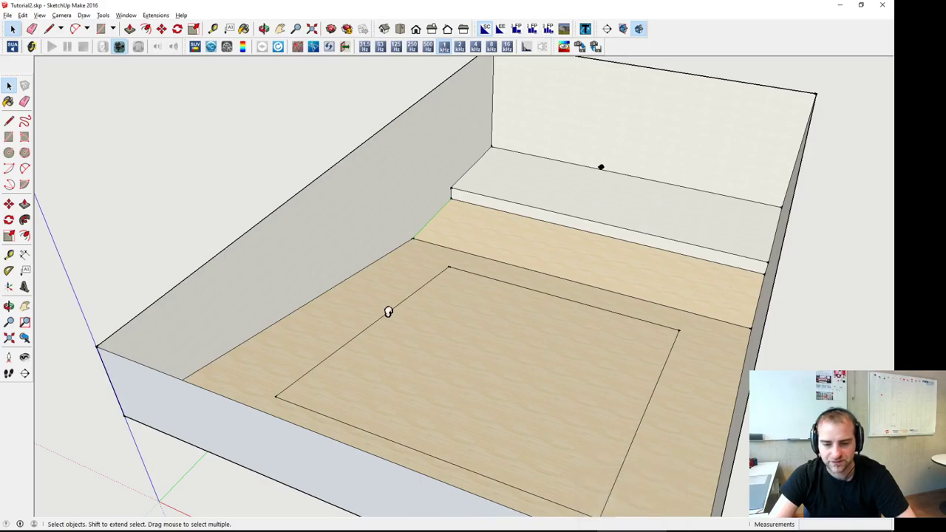
key(alt+Tab)
scroll(412, 396, down, 10)
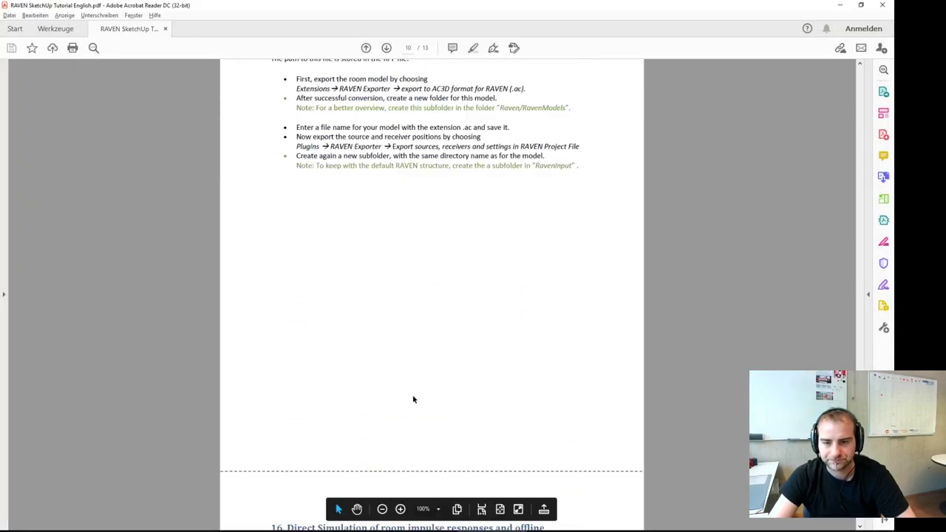
scroll(412, 397, up, 6)
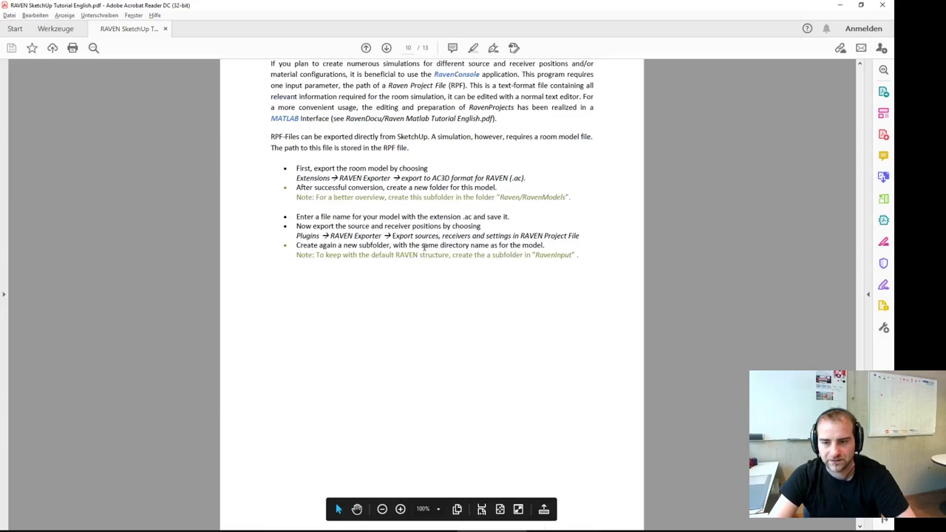
scroll(414, 292, down, 12)
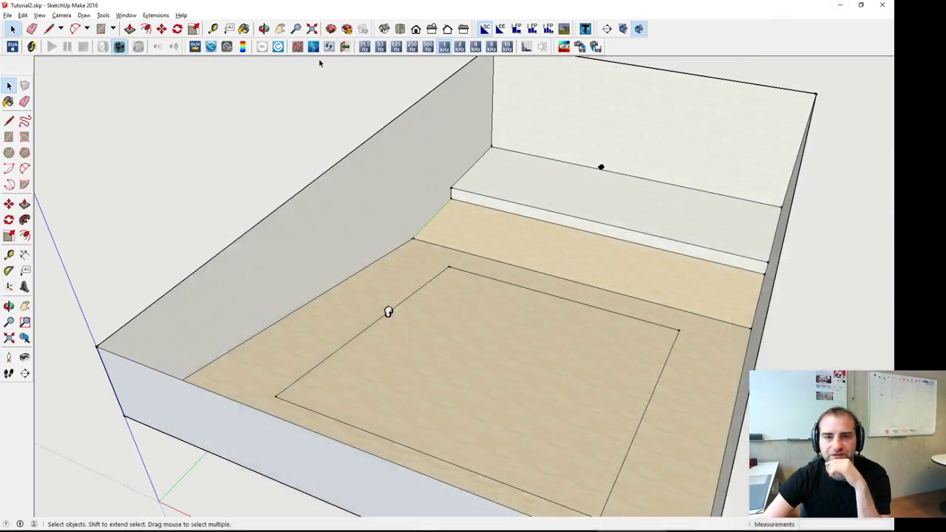
Step: Run the direct RAVEN simulation of the room impulse responses in SketchUp and open the BRIR_Combined folder in the output
click(525, 47)
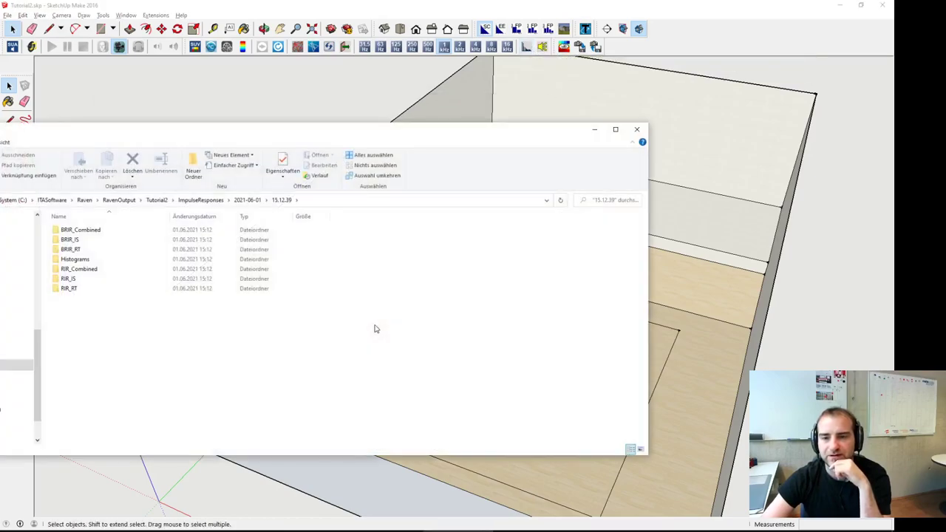
drag(335, 133, 499, 165)
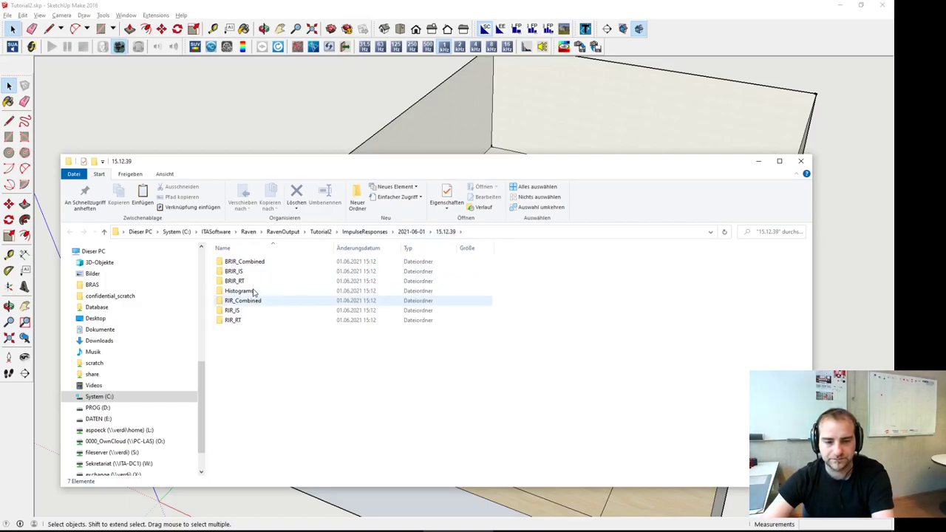
double_click(250, 261)
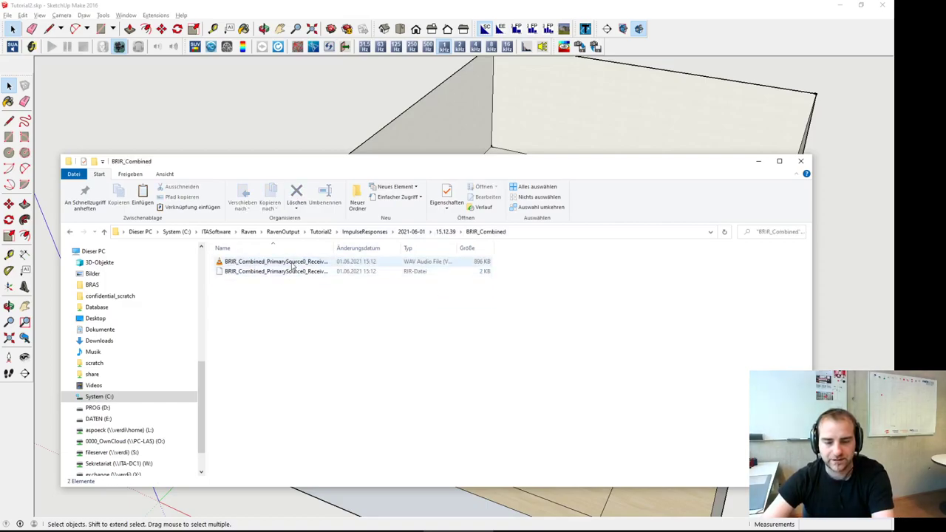
Step: Review the output files in the RIR_Combined, BRIR_IS and BRIR_RT folders, and minimize File Explorer to return to the SketchUp model
key(alt+Left)
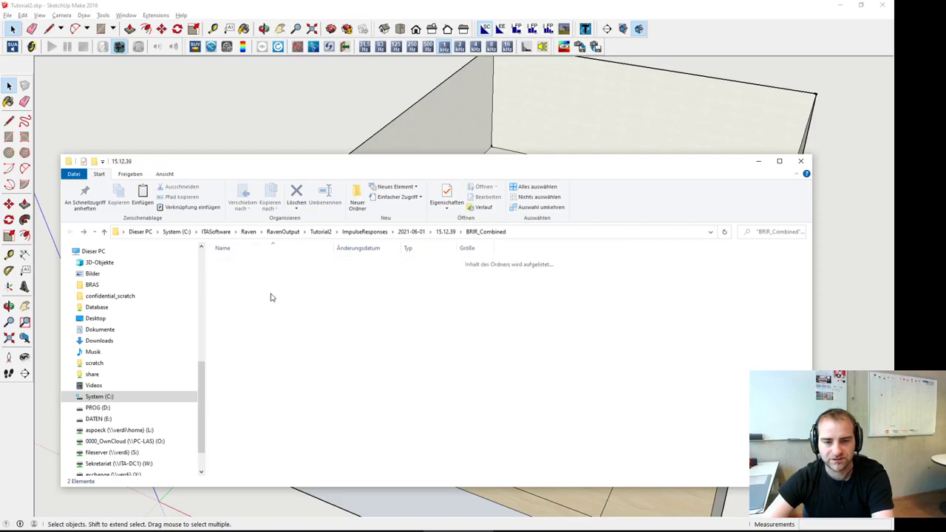
click(269, 301)
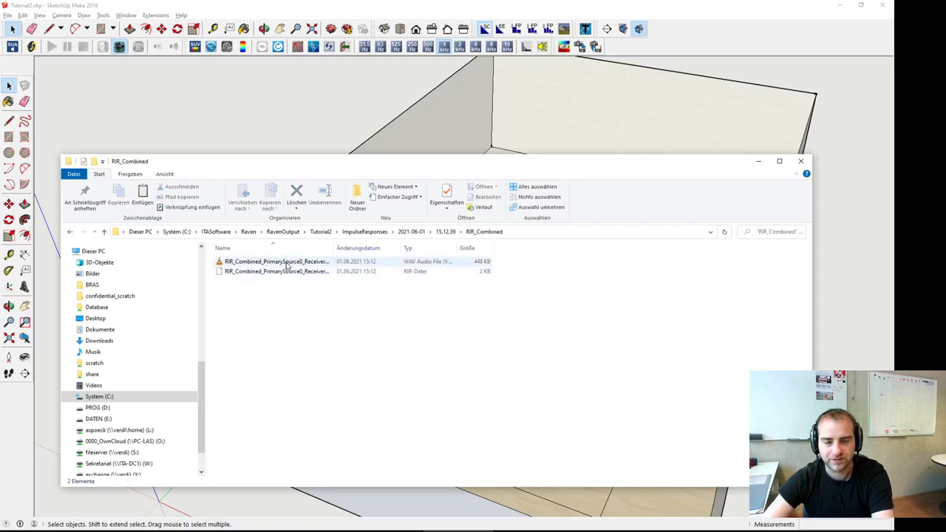
click(439, 234)
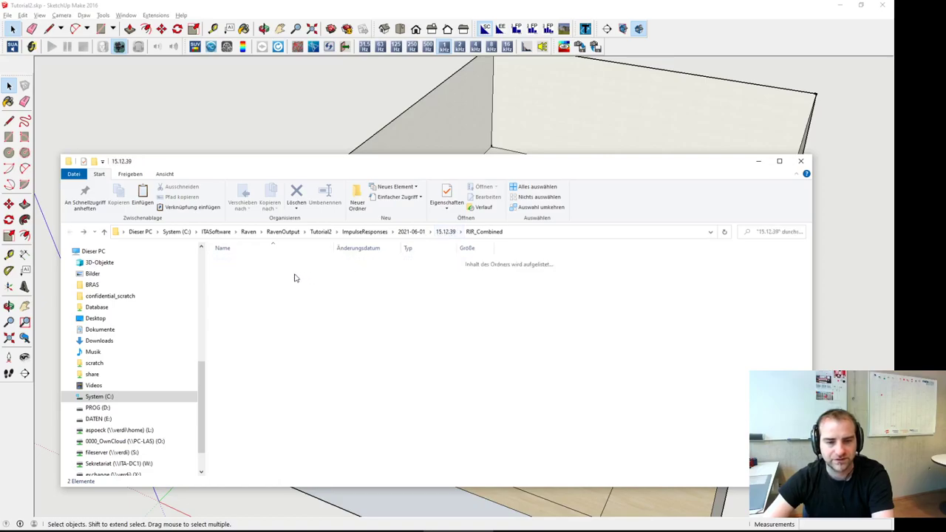
click(247, 275)
double_click(247, 275)
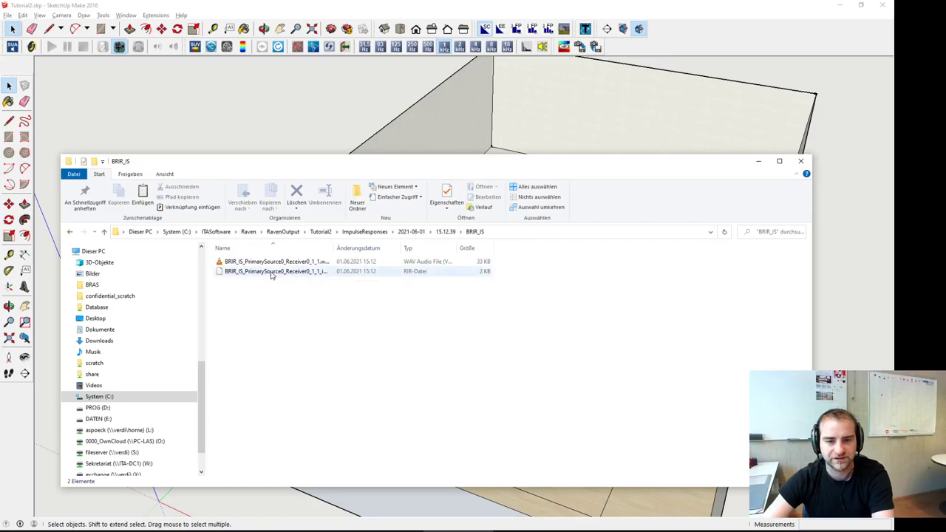
key(alt+Left)
double_click(238, 282)
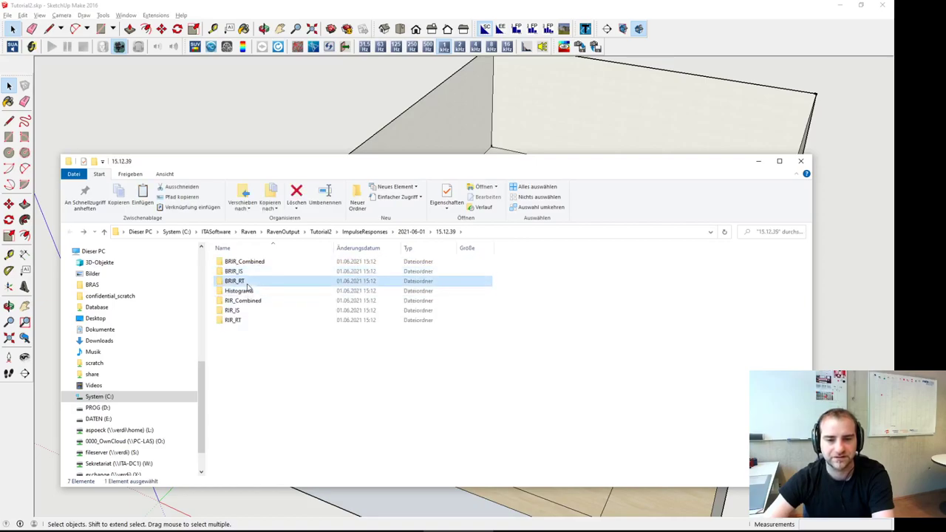
click(244, 263)
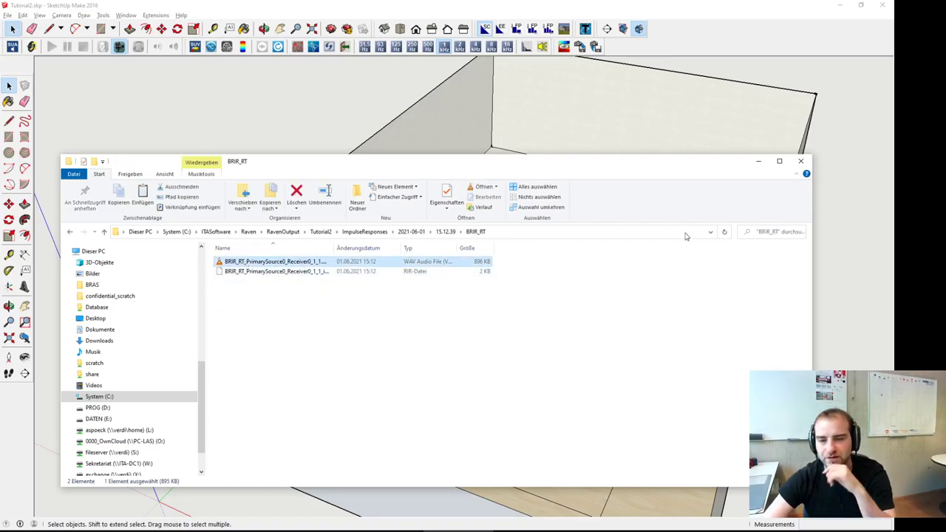
click(757, 161)
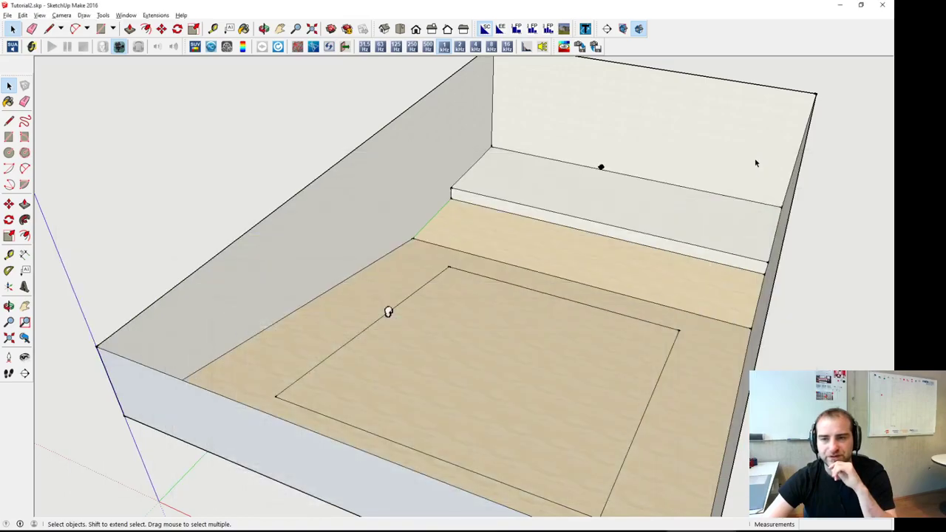
Step: Assign the Language_eng_short audio file as the input of the sound source above the stage
right_click(601, 169)
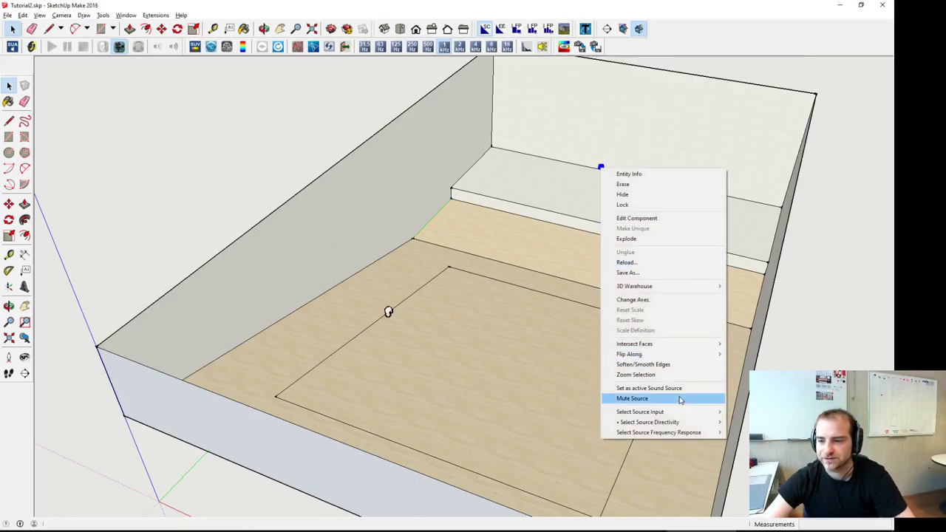
mouse_move(679, 415)
mouse_move(740, 416)
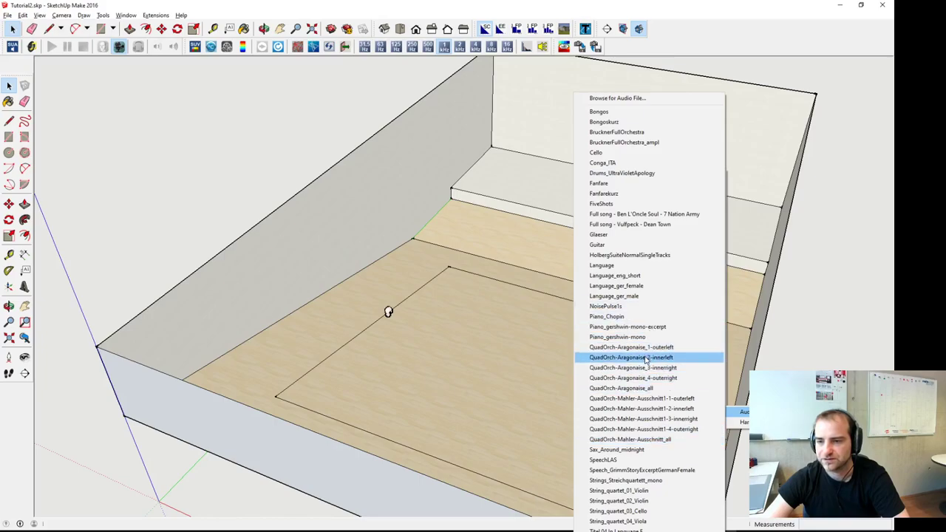
click(667, 276)
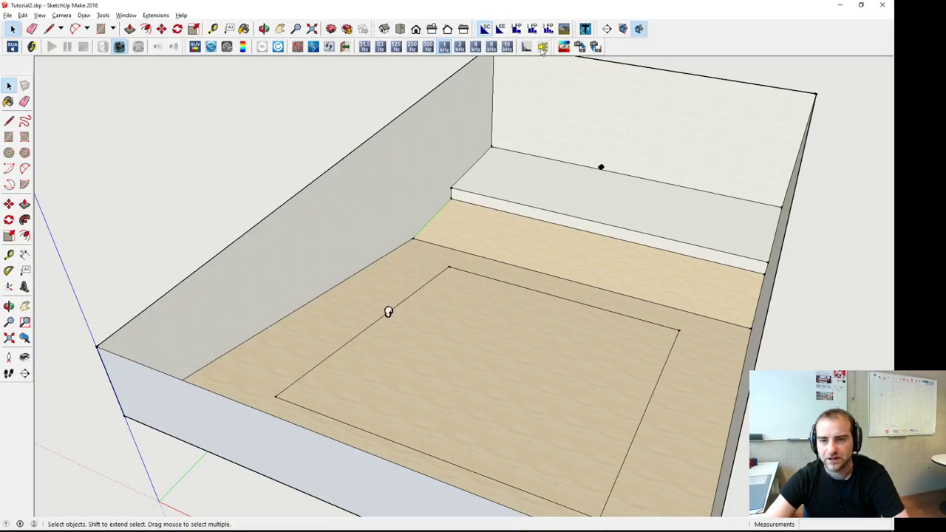
Step: Convolve the latest BRIR simulation with the selected sound file, play it back, and minimize VLC and the Auralization output folder
click(542, 46)
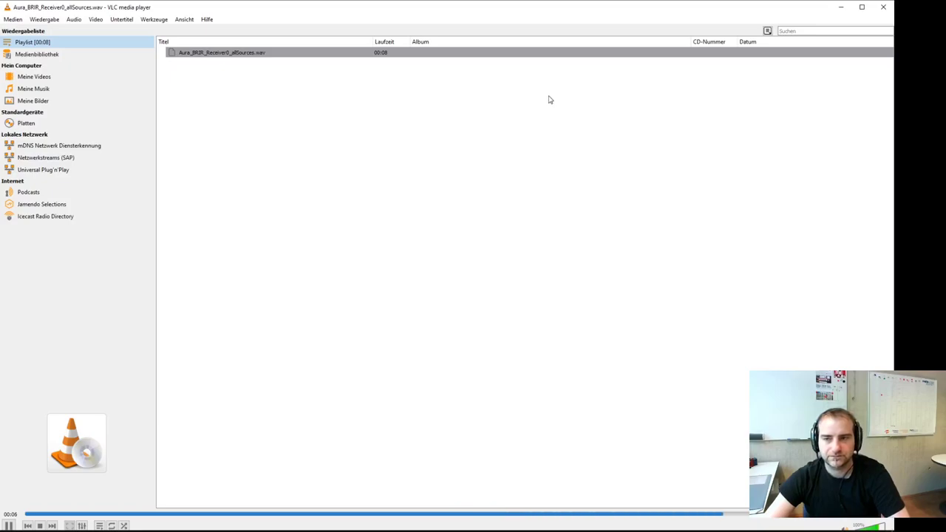
click(840, 7)
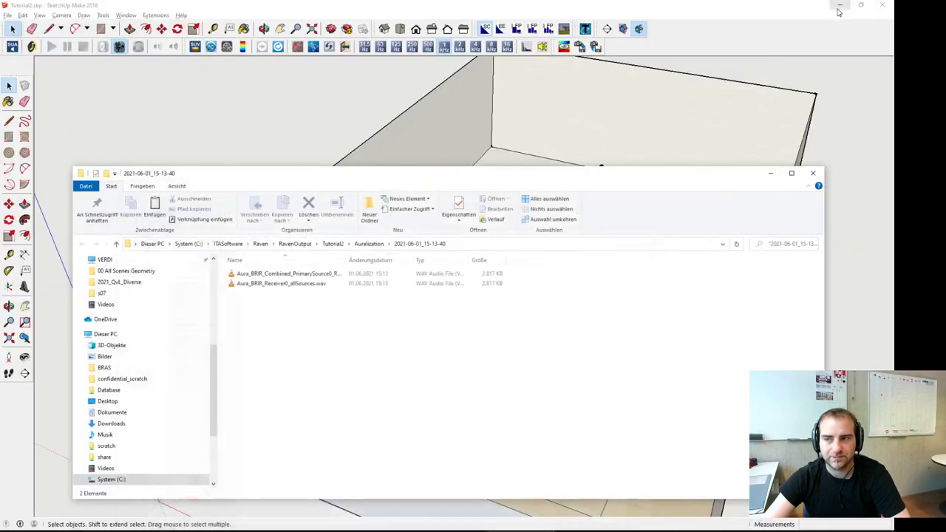
click(771, 174)
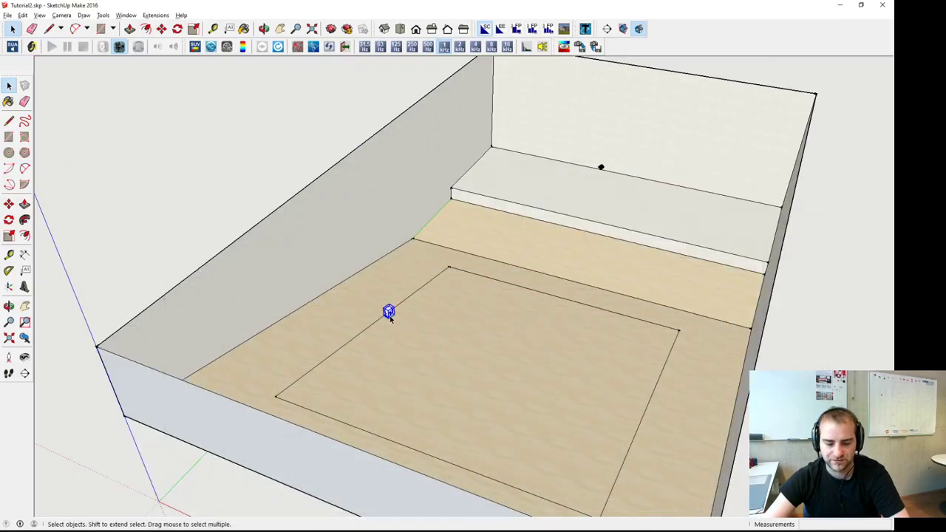
Step: Move the receiver closer to the sound source, to a spot just in front of the stage
key(m)
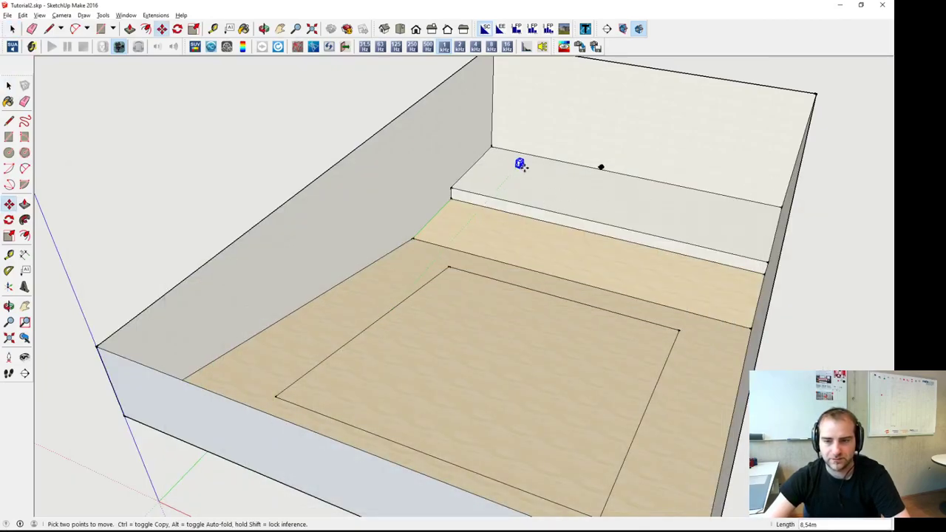
click(520, 163)
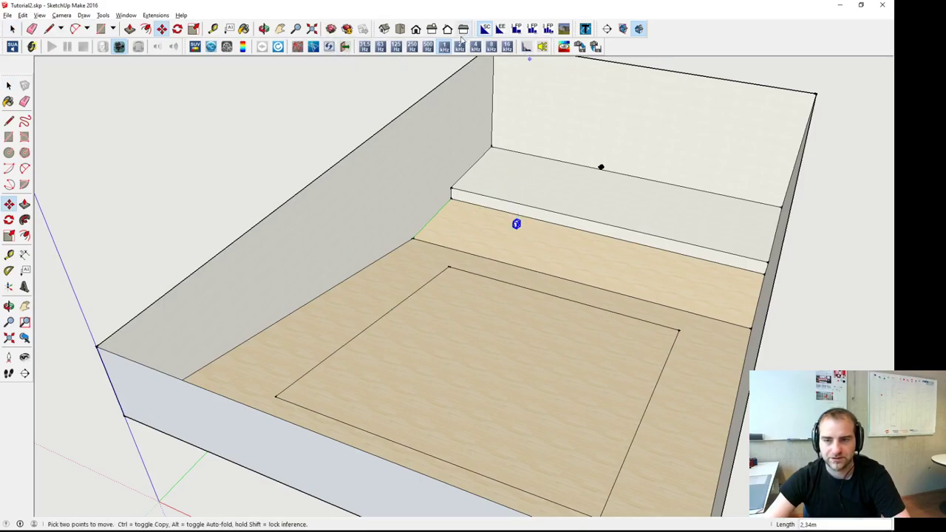
Step: Rerun the impulse response simulation for the receiver near the stage and play back the new auralization
click(528, 47)
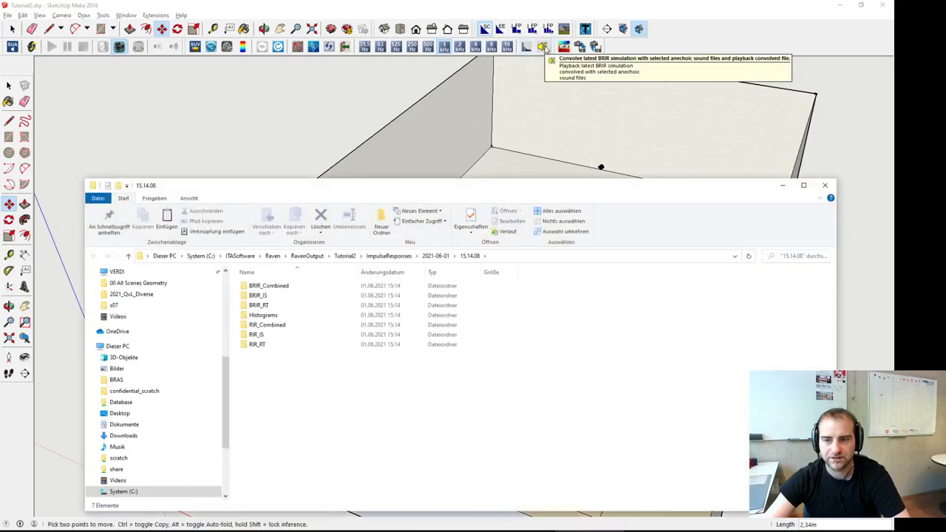
click(545, 48)
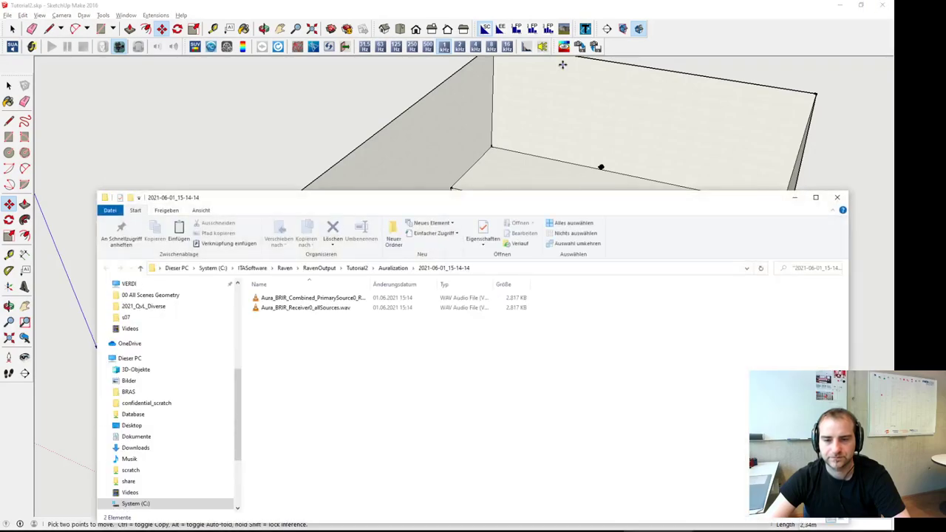
click(843, 199)
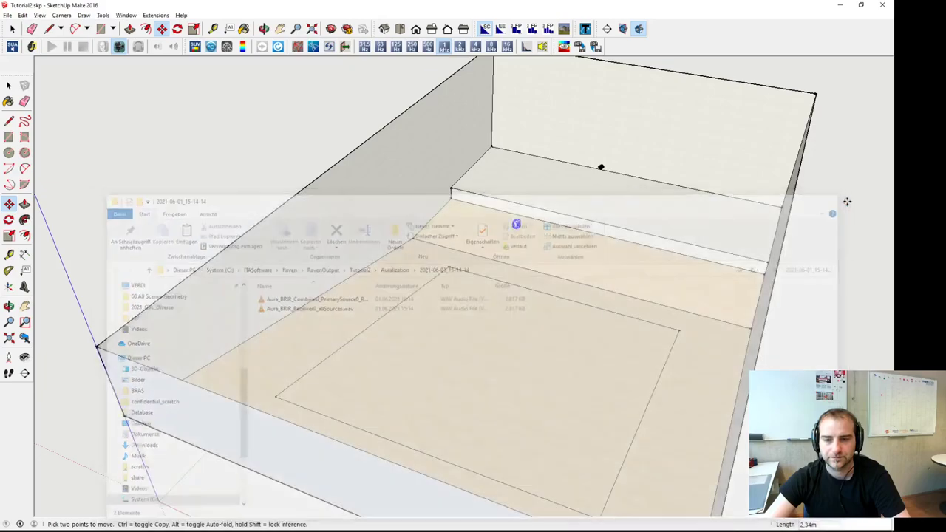
Step: Move the receiver about 9.7 m away from the stage, back to the side edge of the audience area
key(space)
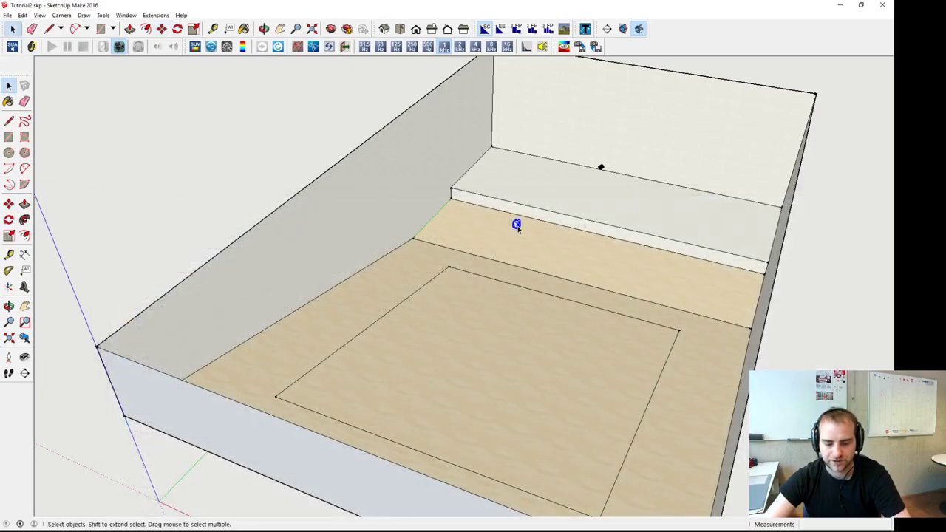
key(m)
click(516, 225)
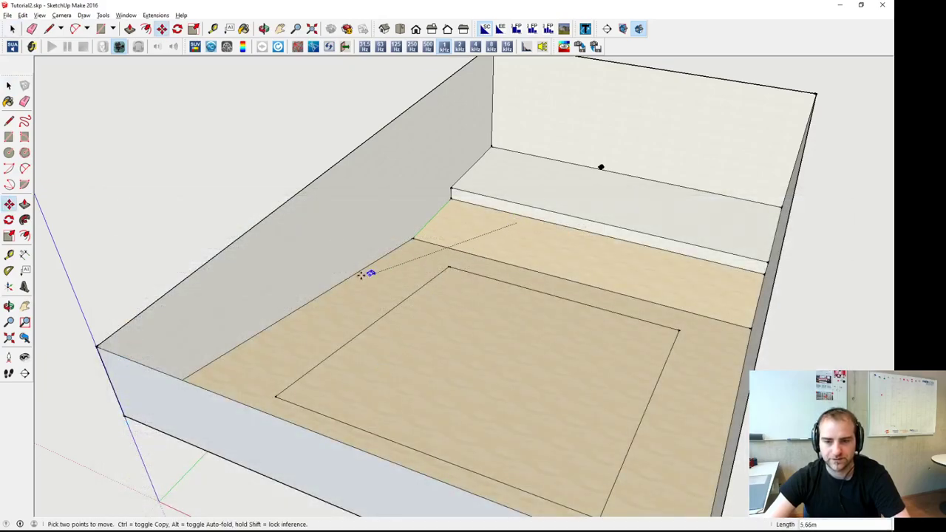
key(space)
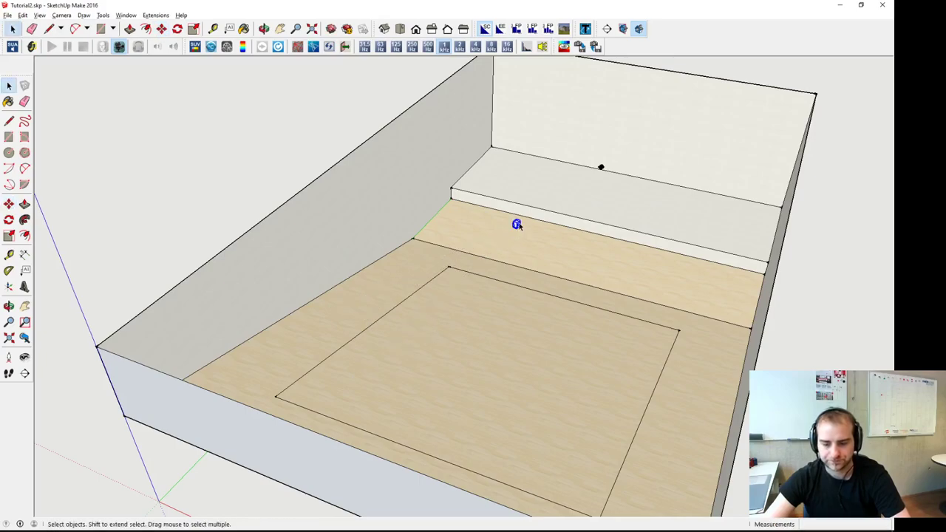
key(m)
click(517, 225)
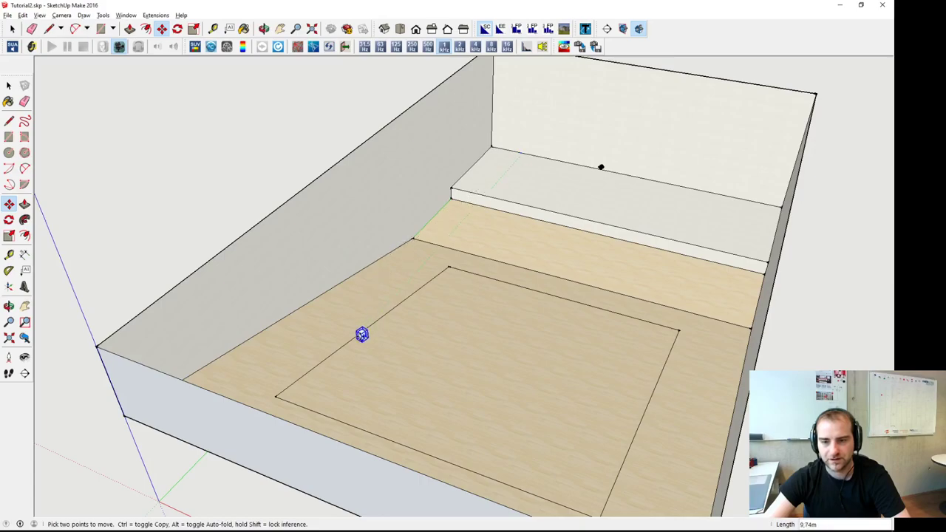
key(space)
Step: Paint the long side wall and the wall behind the sound source with the curtains acoustic material
middle_drag(387, 320, 365, 256)
middle_drag(431, 256, 503, 254)
key(b)
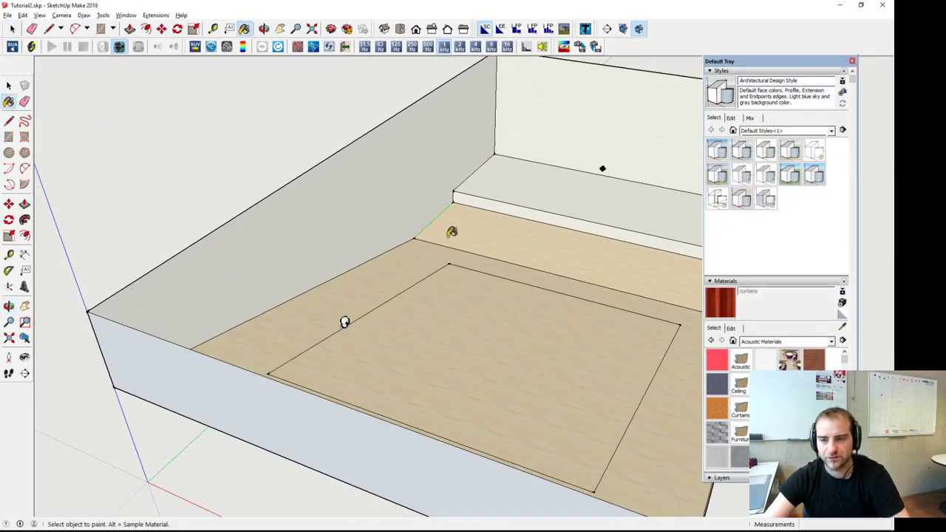
click(348, 190)
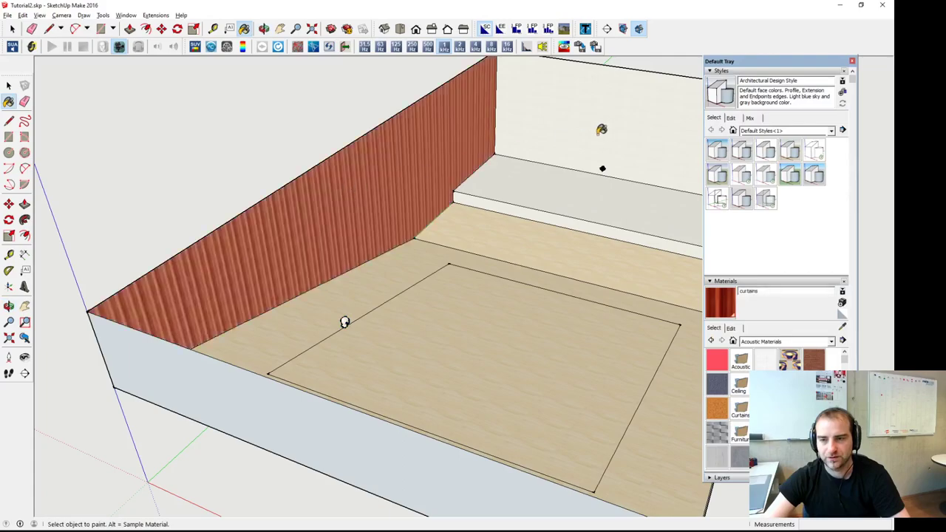
click(570, 131)
mouse_move(564, 164)
middle_down()
mouse_move(475, 277)
mouse_move(513, 261)
mouse_move(405, 254)
middle_up()
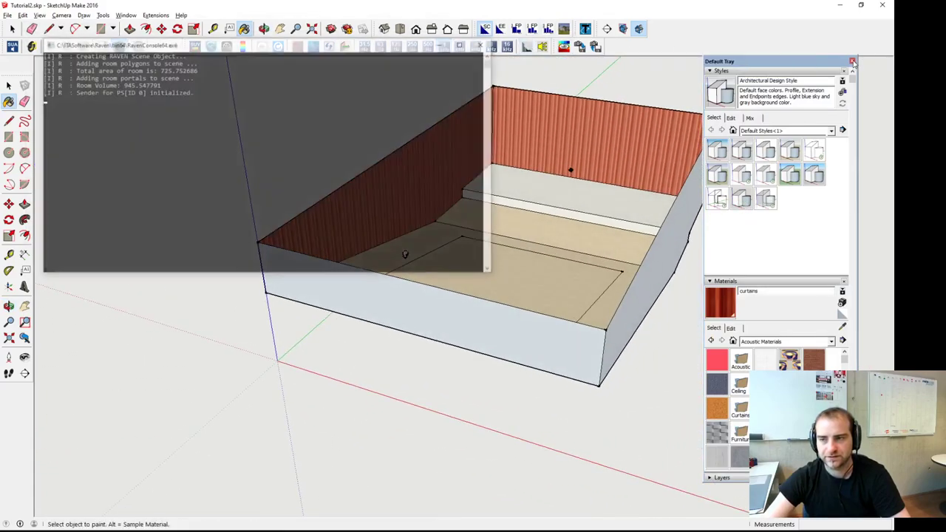
Step: Simulate the room with the curtained walls and play back the resulting auralization, closing the tray and the output folders
click(852, 61)
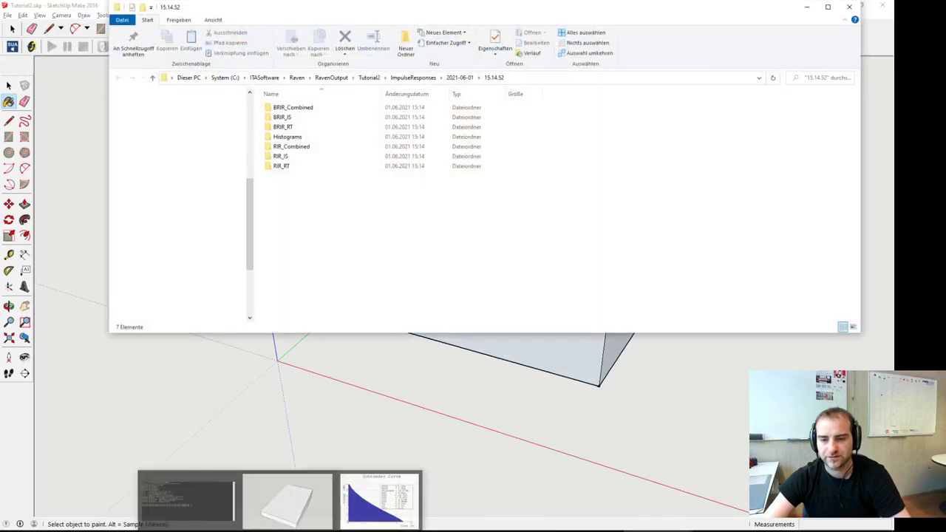
click(363, 500)
click(851, 6)
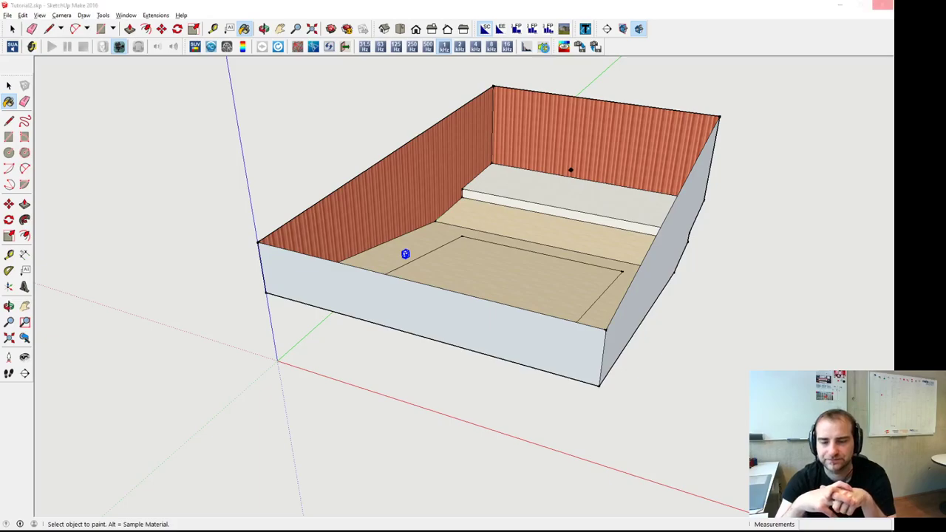
click(544, 47)
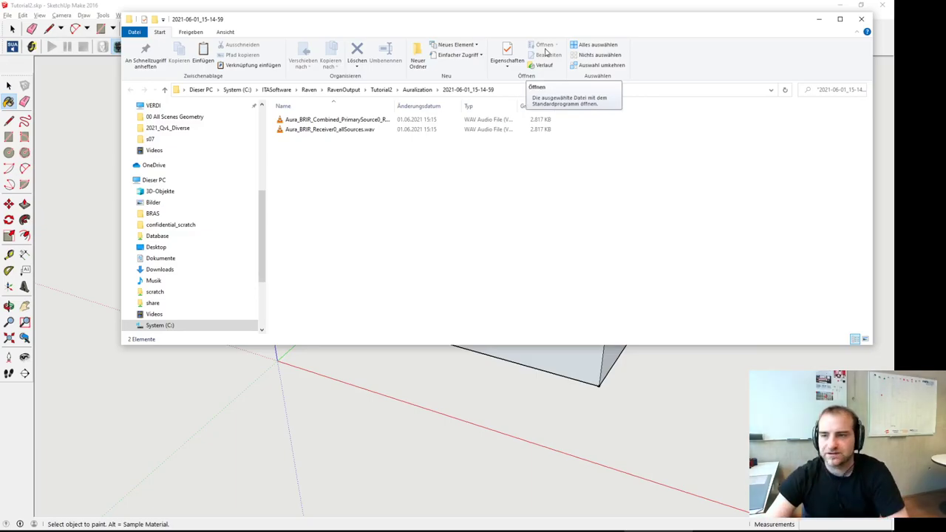
click(862, 20)
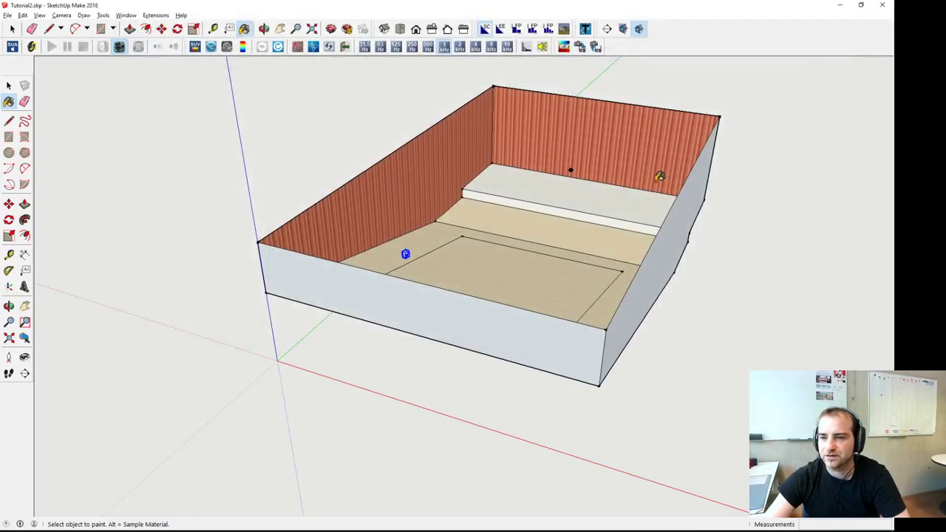
mouse_move(659, 176)
middle_down()
mouse_move(499, 200)
mouse_move(285, 212)
mouse_move(522, 211)
mouse_move(499, 196)
mouse_move(473, 200)
mouse_move(740, 205)
mouse_move(566, 205)
mouse_move(573, 193)
middle_up()
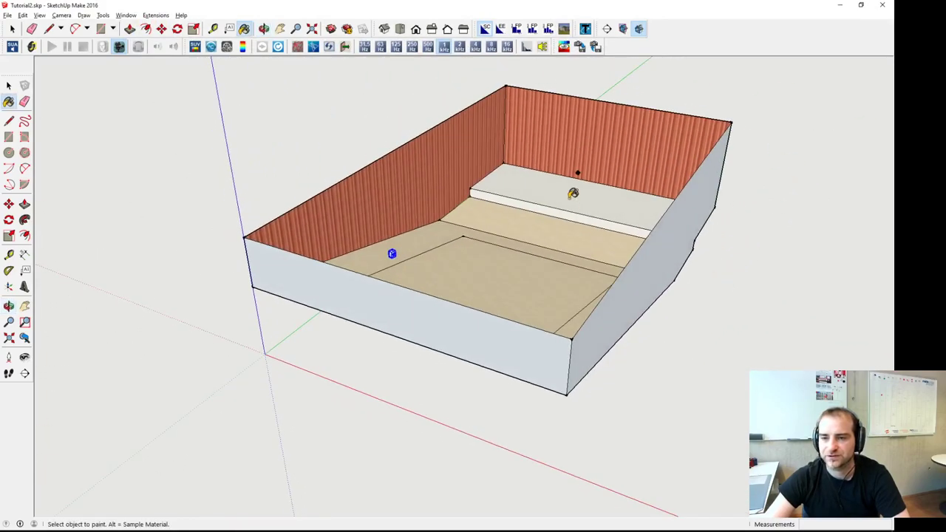
scroll(573, 193, up, 3)
key(space)
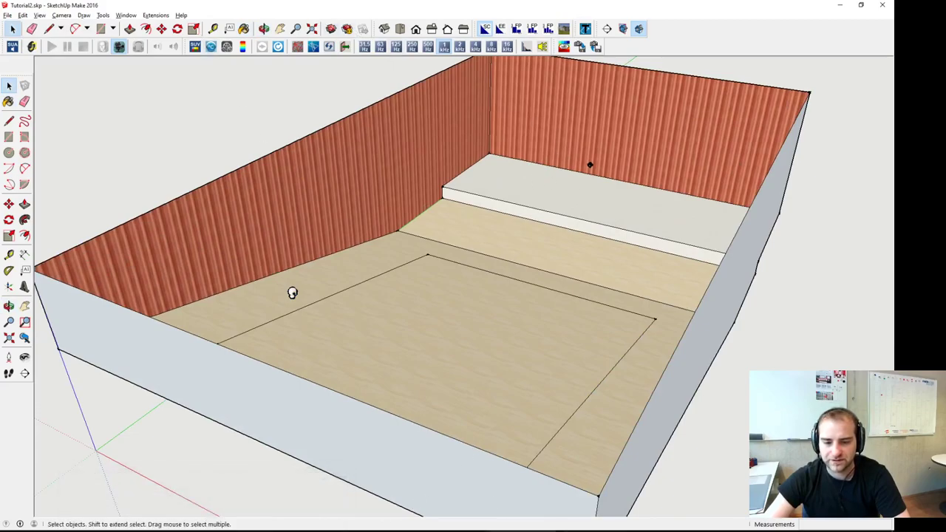
Step: Browse the Tutorial2 output in File Explorer to the Auralization folder 2021-06-01_15-14-59 and inspect its WAV files
key(alt+Tab)
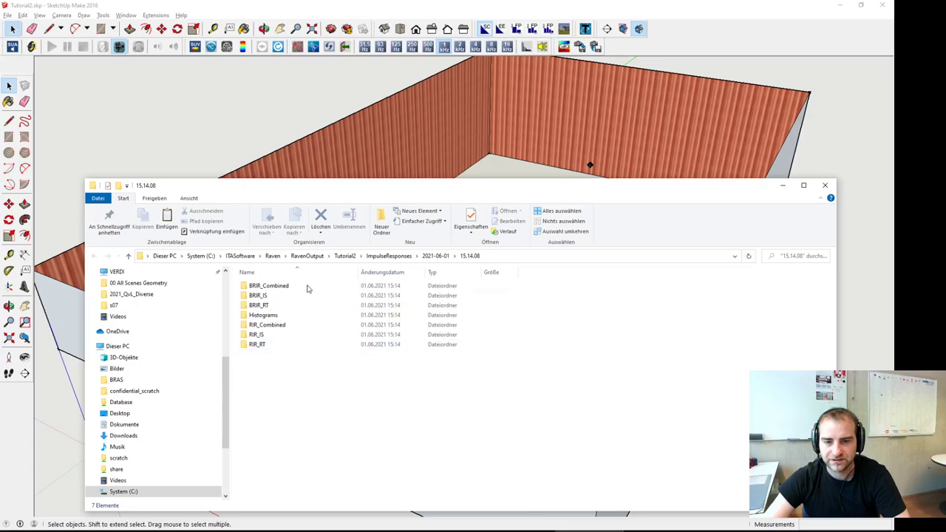
click(435, 256)
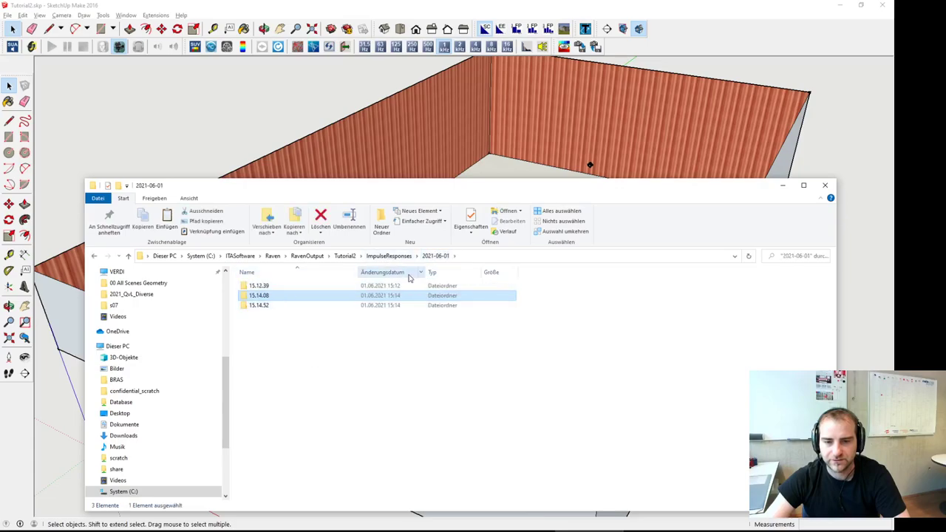
click(344, 256)
click(273, 287)
double_click(274, 287)
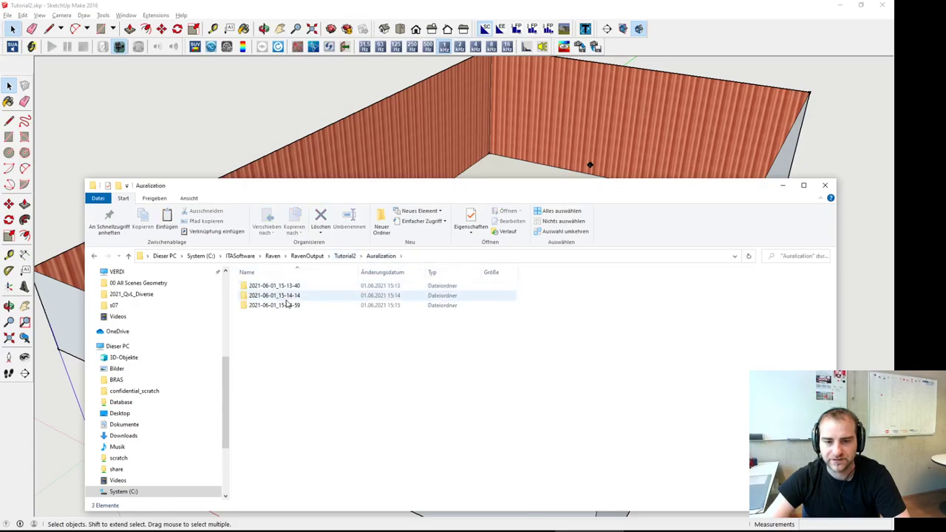
double_click(285, 305)
click(311, 286)
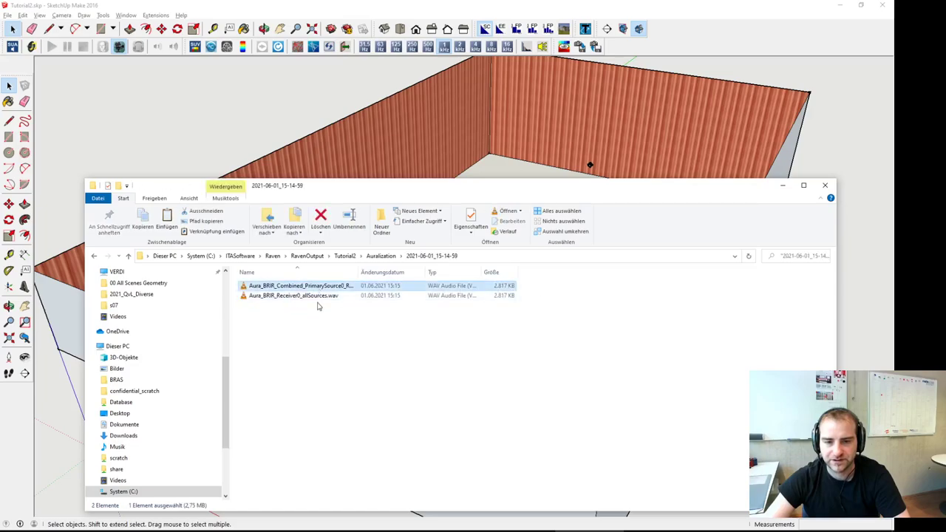
Step: Minimise the auralization output folder and place a second sound source on the stage, near the side wall opposite the receiver
click(310, 295)
click(784, 186)
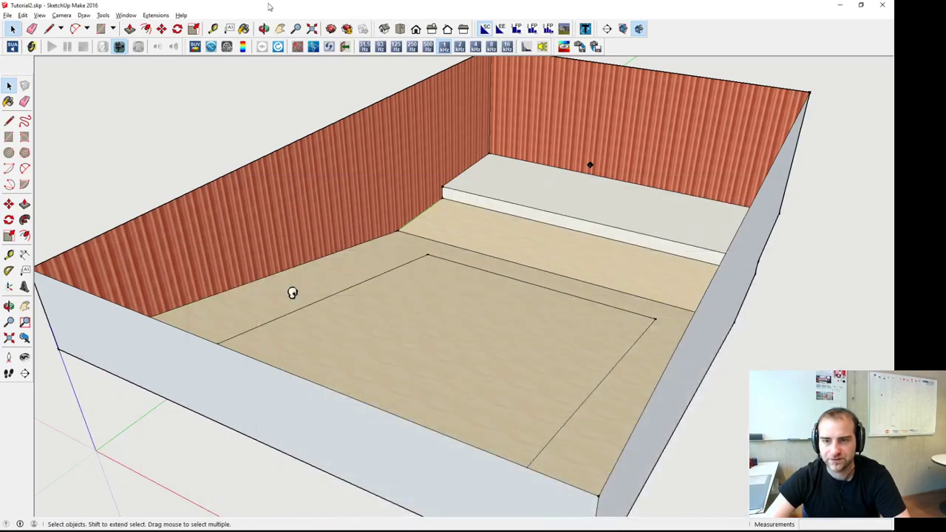
click(155, 15)
click(184, 27)
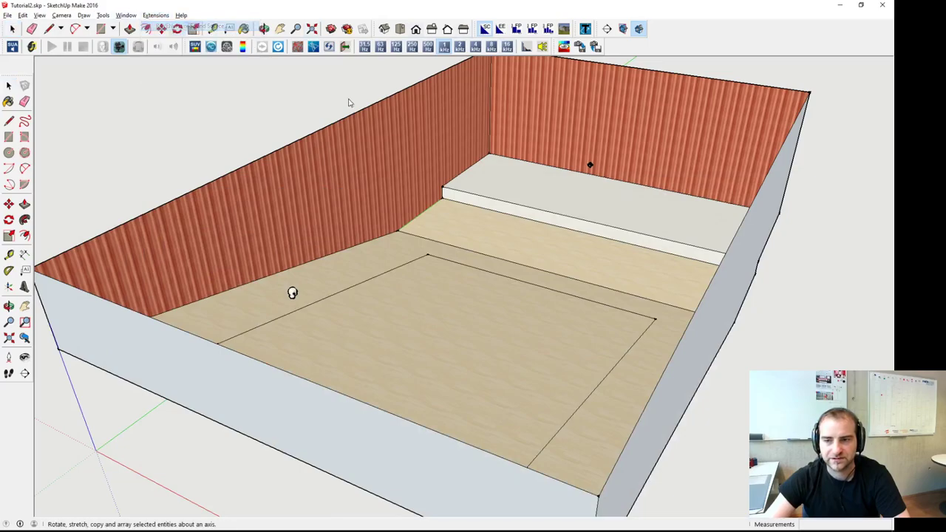
click(696, 244)
Step: Assign the Cello audio file as the source input of the second sound source
scroll(702, 198, up, 2)
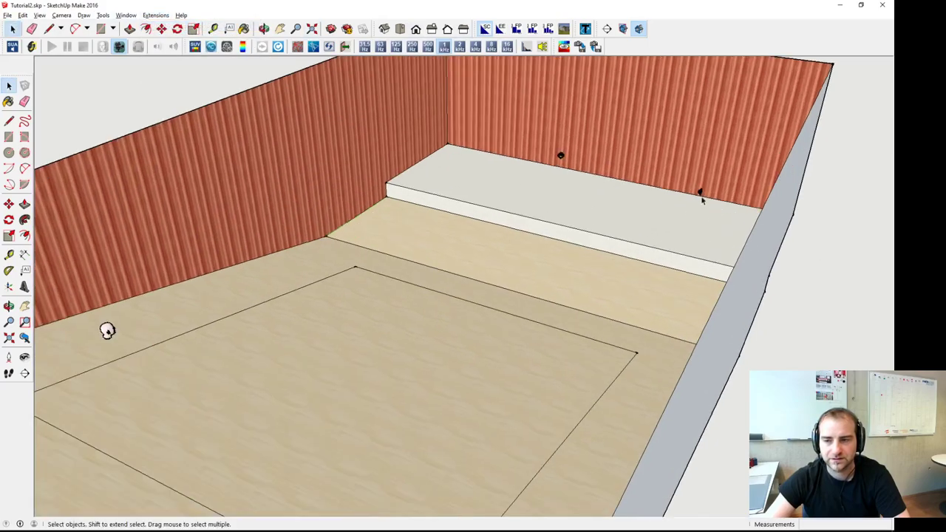
scroll(702, 196, up, 2)
right_click(700, 193)
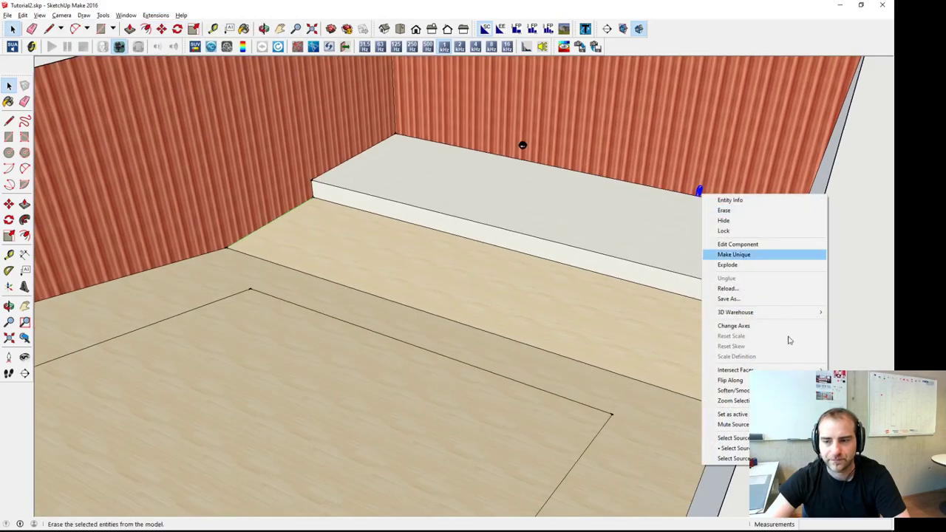
mouse_move(735, 441)
mouse_move(666, 438)
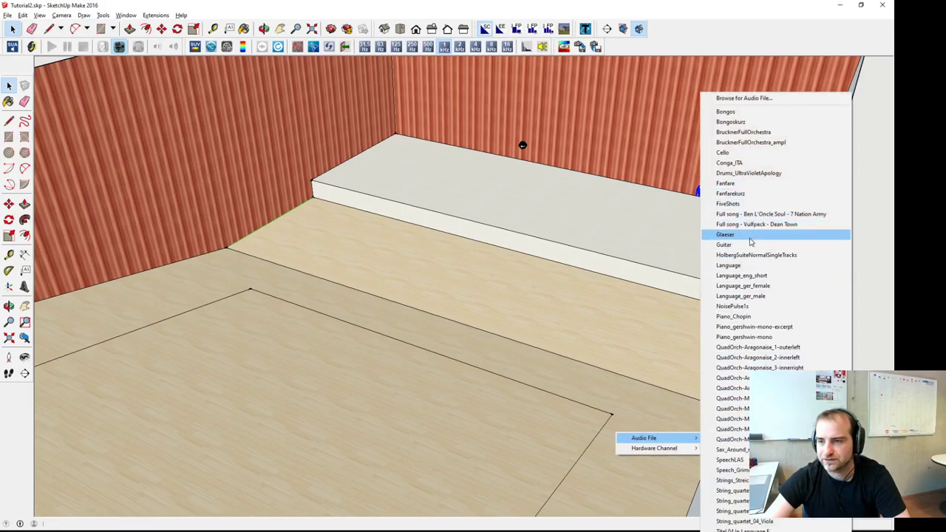
click(743, 152)
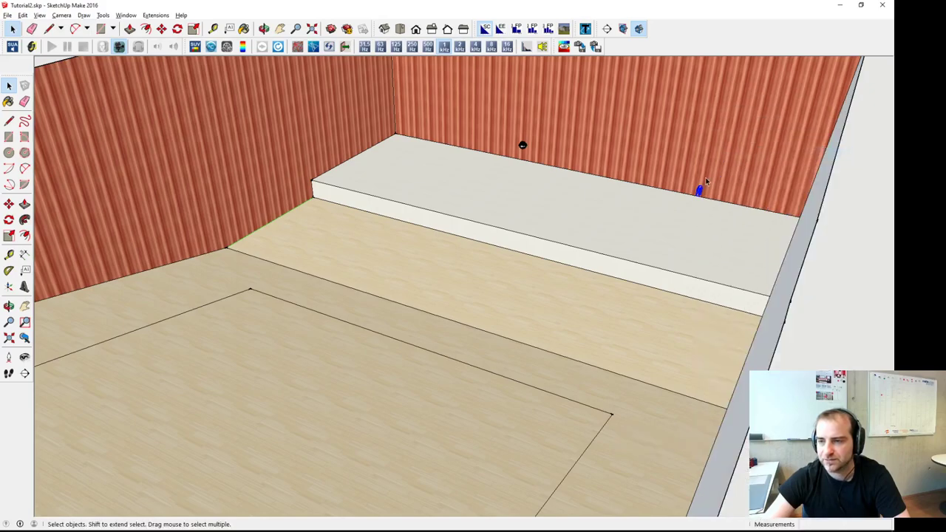
Step: Rotate the second sound source about its vertical axis until it faces the audience area
scroll(706, 181, up, 3)
scroll(705, 189, up, 5)
key(q)
key(m)
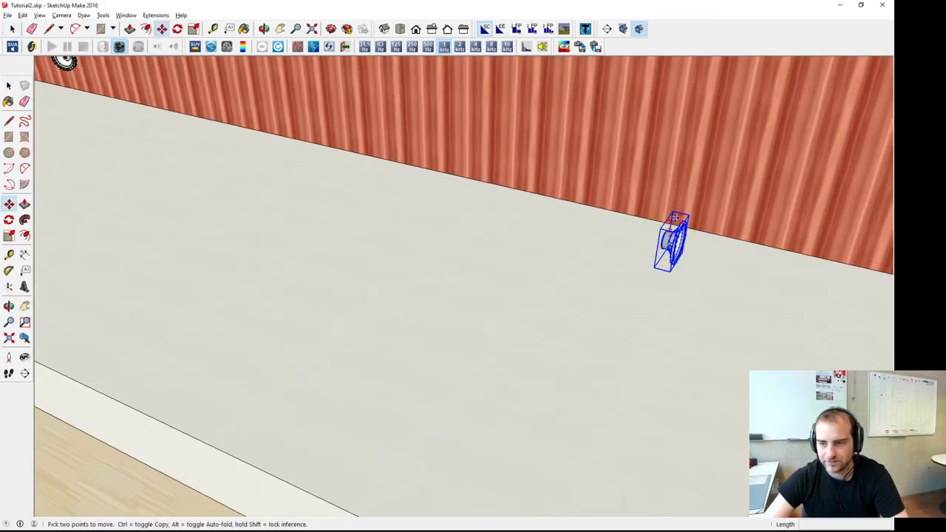
click(678, 215)
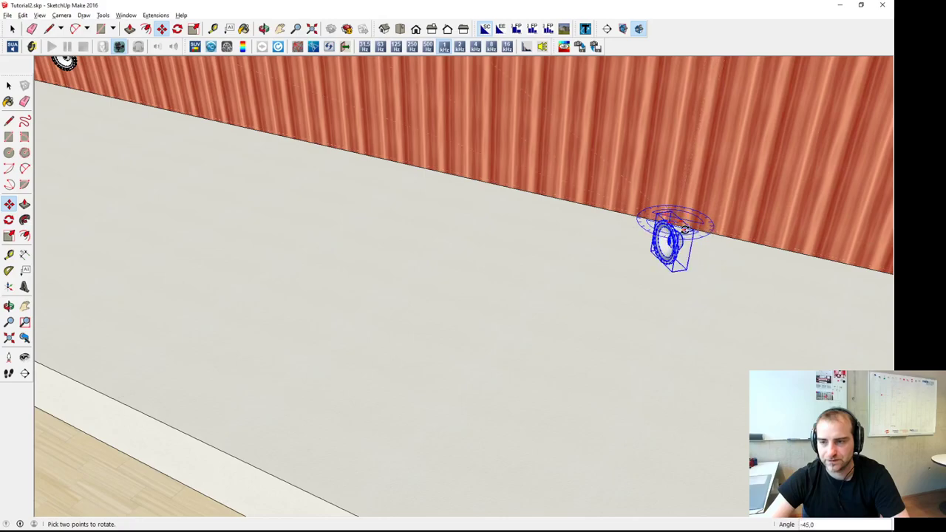
click(684, 229)
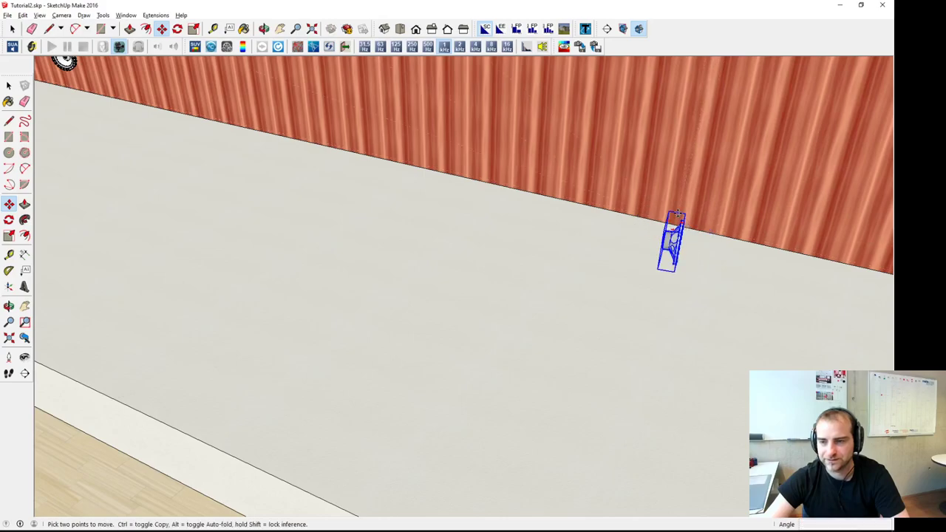
key(space)
key(m)
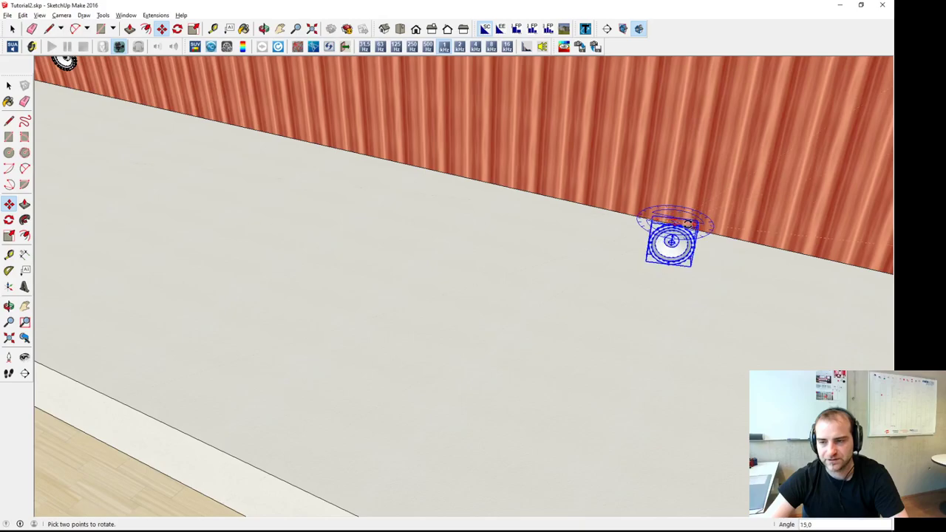
click(676, 244)
key(space)
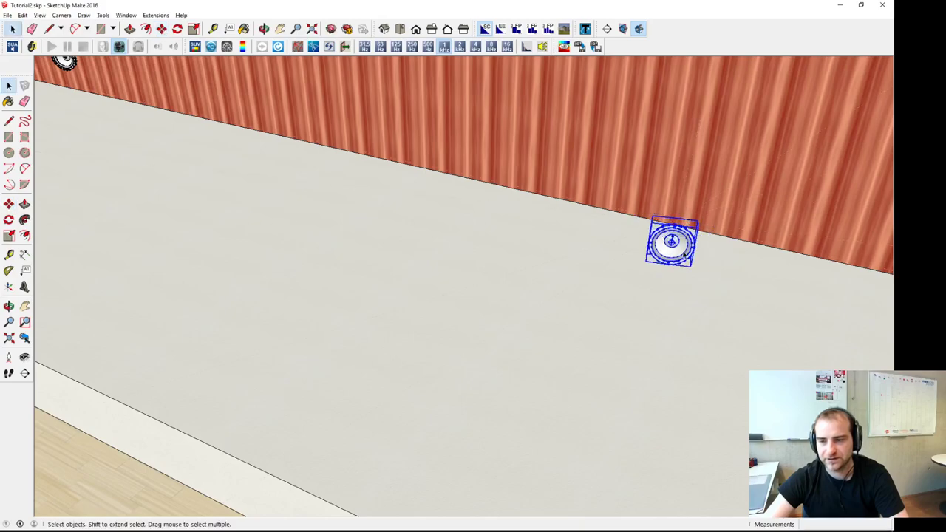
Step: Set the second sound source's directivity to RC_Cello_3rdBand_magSpec
right_click(684, 253)
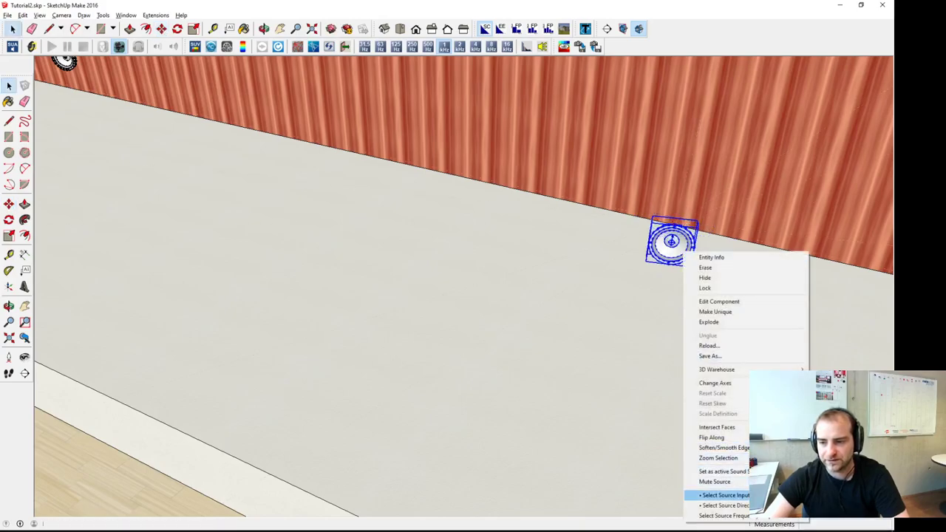
mouse_move(725, 505)
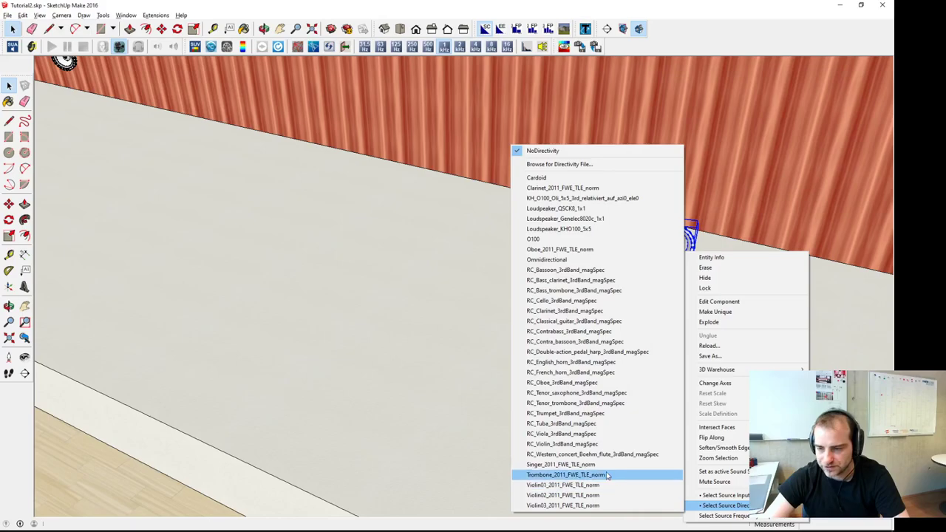
click(598, 301)
Step: Set the directivity of the first sound source, in the middle of the stage, to Singer_2011_FWE_TLE_norm
scroll(448, 293, down, 8)
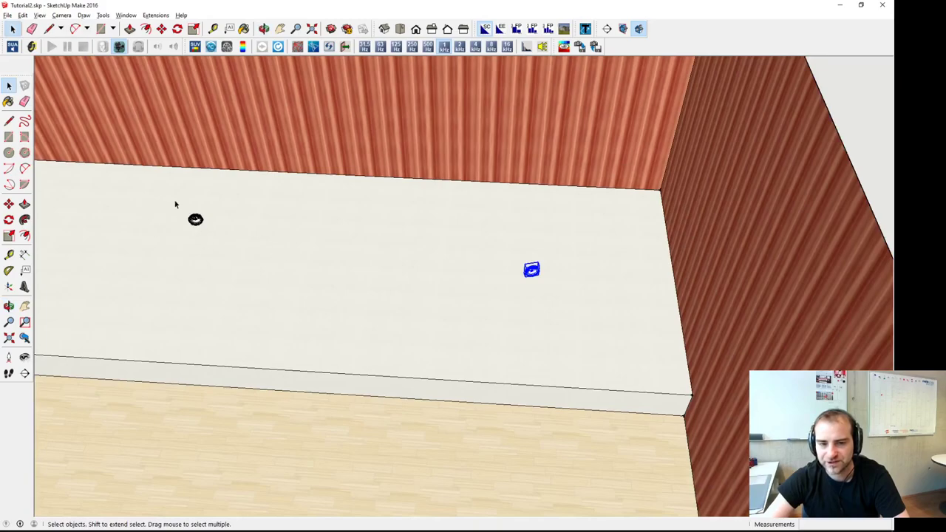
right_click(196, 219)
mouse_move(273, 473)
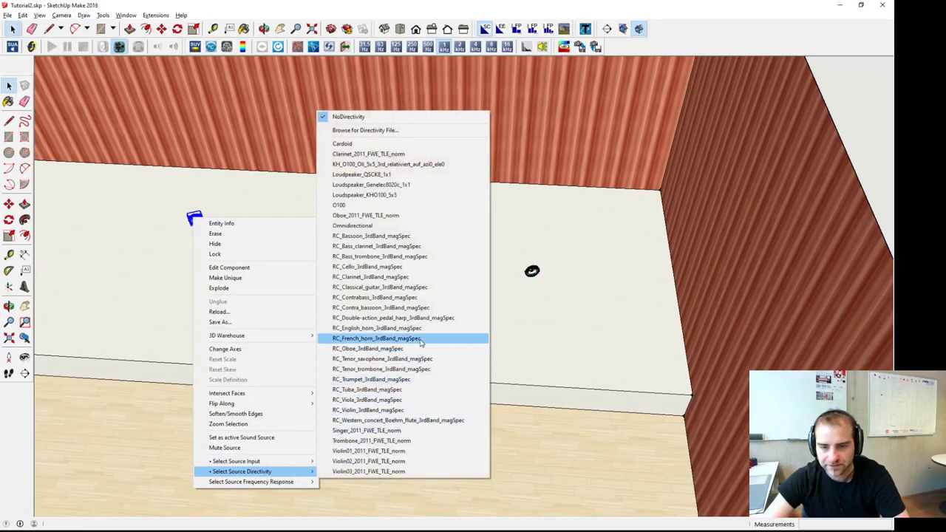
click(405, 431)
Step: Simulate the room impulse responses for both sources, close the results folder, and create and play back the auralization
scroll(273, 262, down, 3)
middle_drag(261, 277, 214, 445)
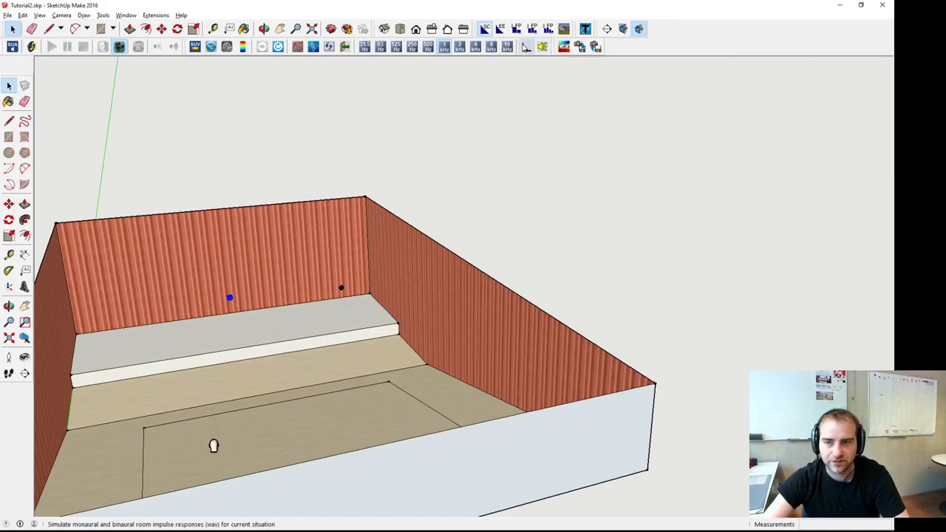
click(526, 46)
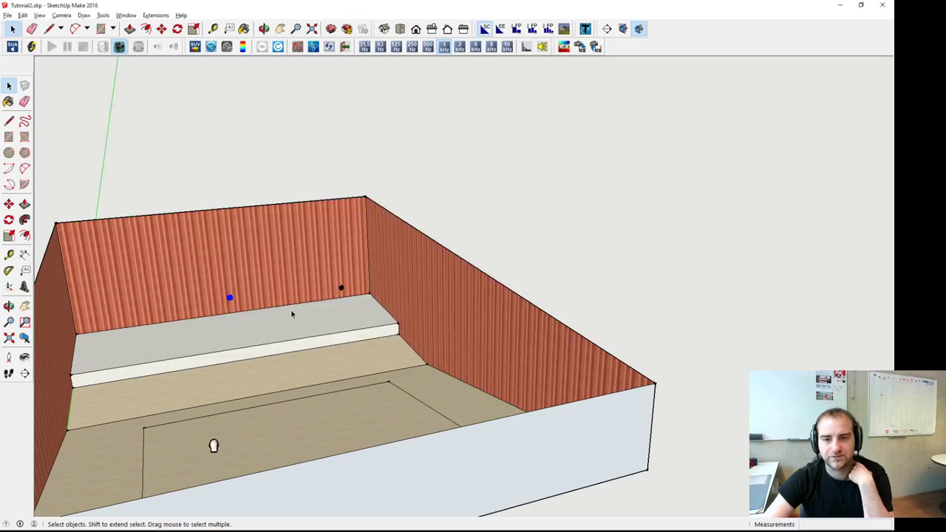
click(542, 46)
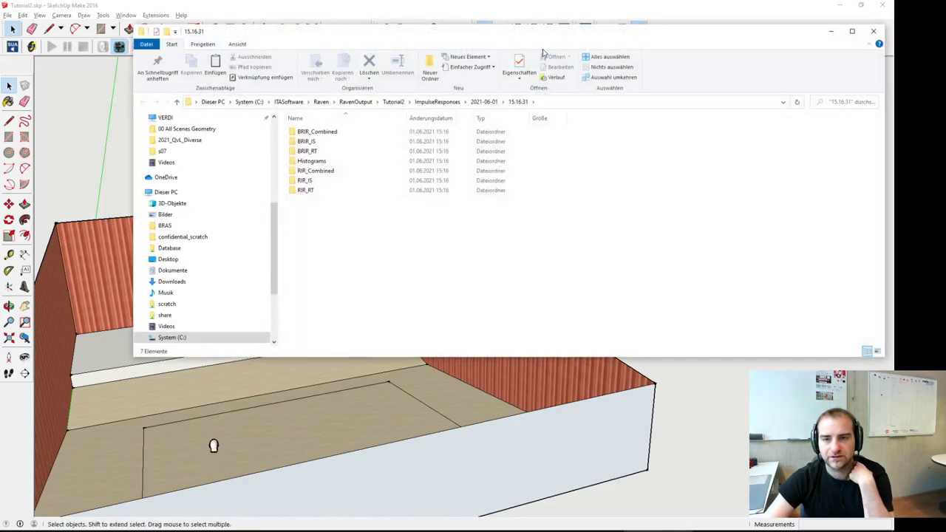
click(873, 33)
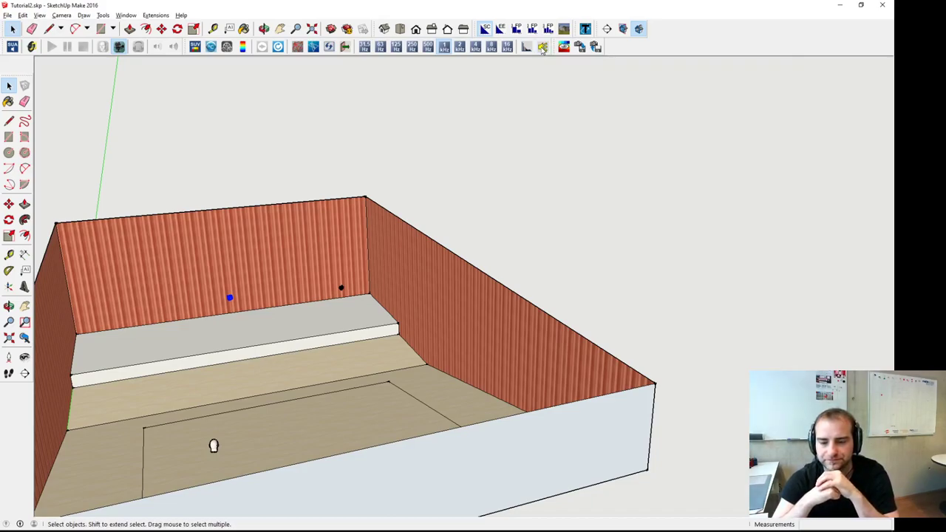
click(543, 47)
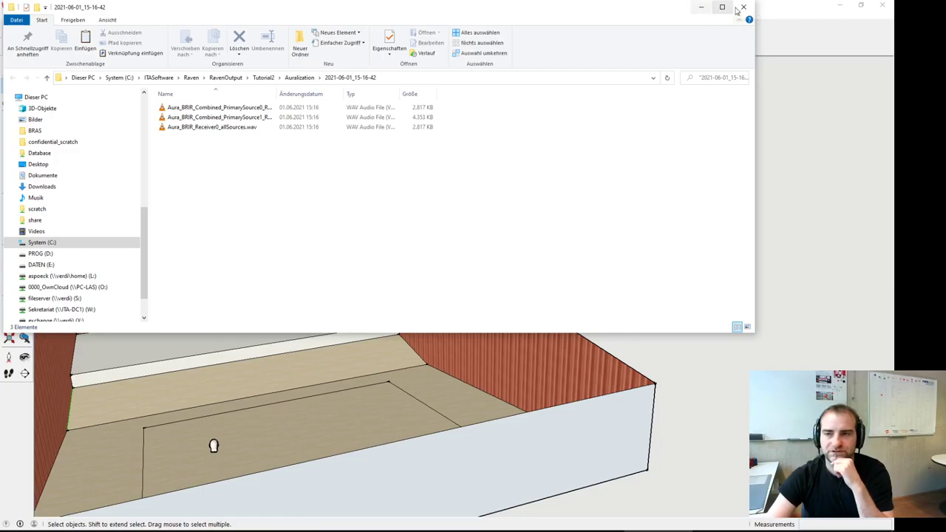
Step: Widen the name column in the auralization folder 2021-06-01_15-16-42 to inspect the speech and cello WAV files, closing with the window minimised
click(702, 9)
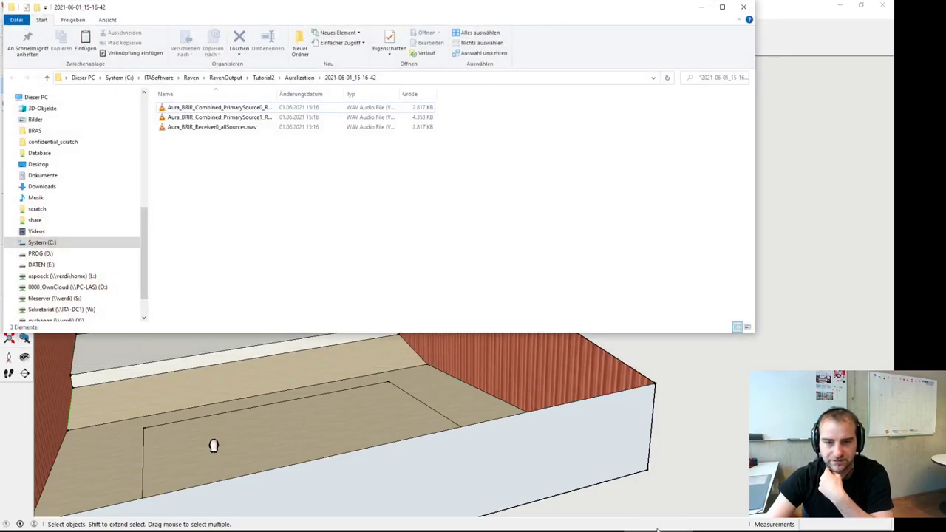
double_click(278, 94)
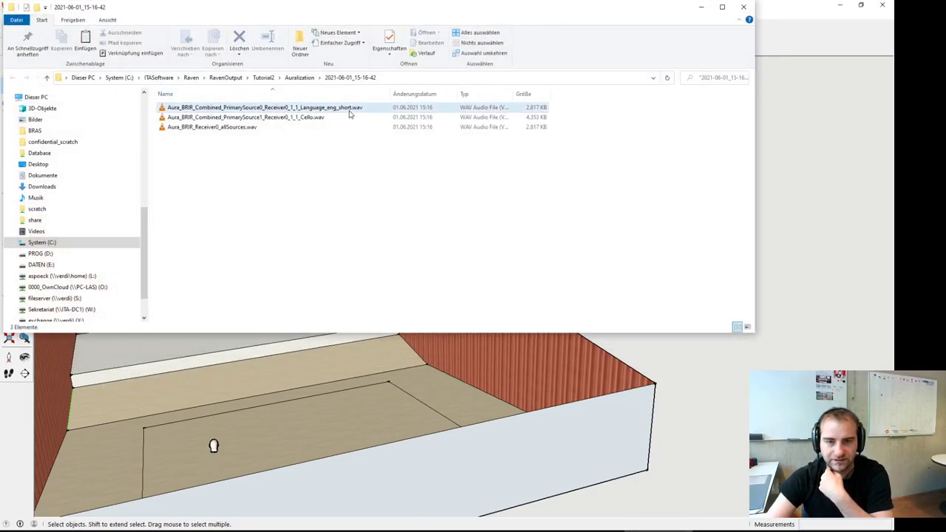
click(306, 108)
click(307, 117)
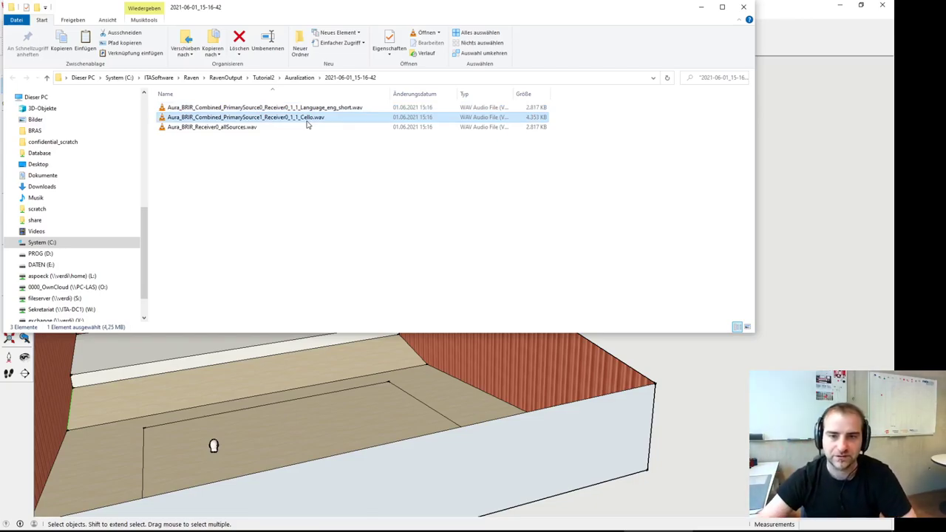
click(701, 7)
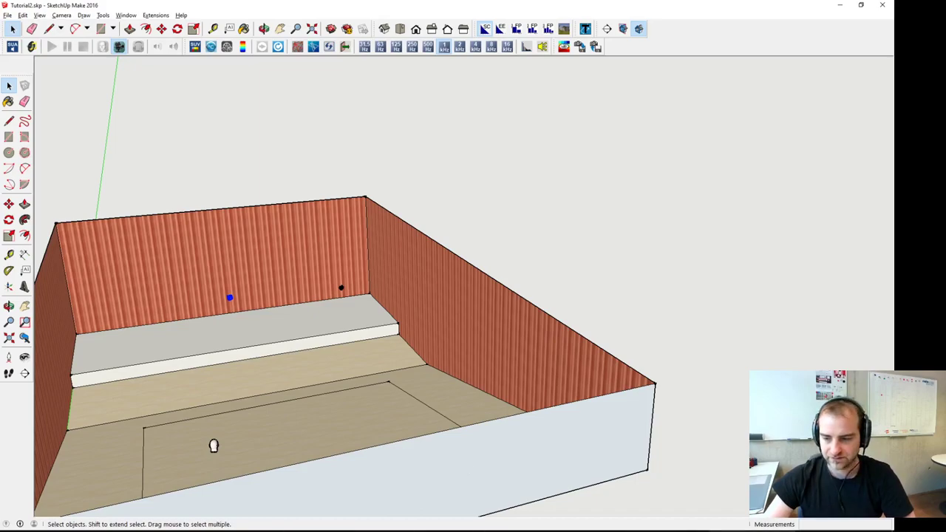
Step: Switch to the RAVEN SketchUp tutorial PDF in Acrobat Reader and read section 17, Interactive real-time Auralization, including the required ASIO4ALL sound driver
key(alt+Tab)
scroll(351, 320, down, 5)
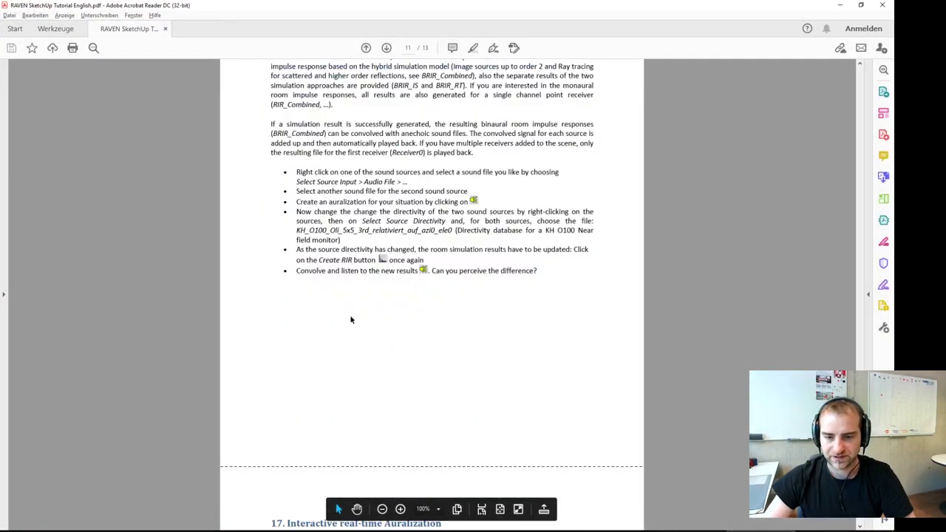
scroll(351, 320, down, 9)
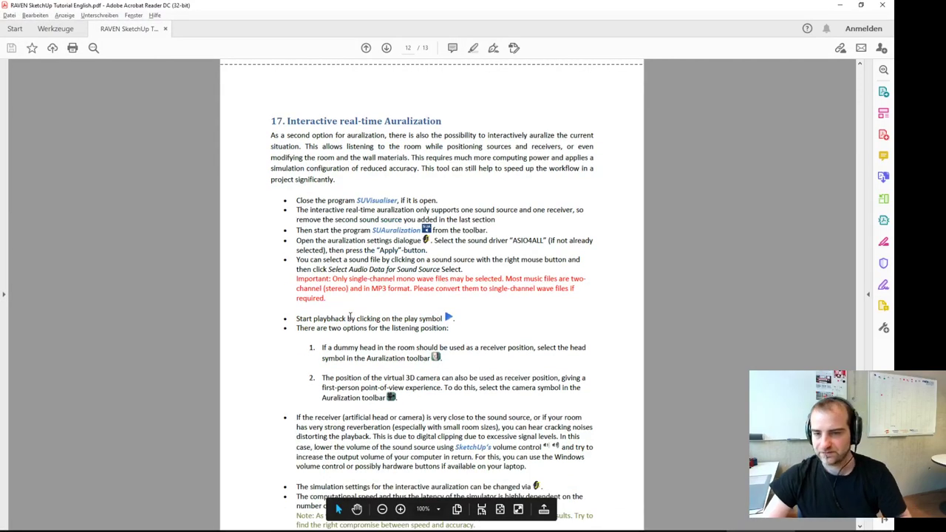
ctrl+scroll(353, 224, down, 3)
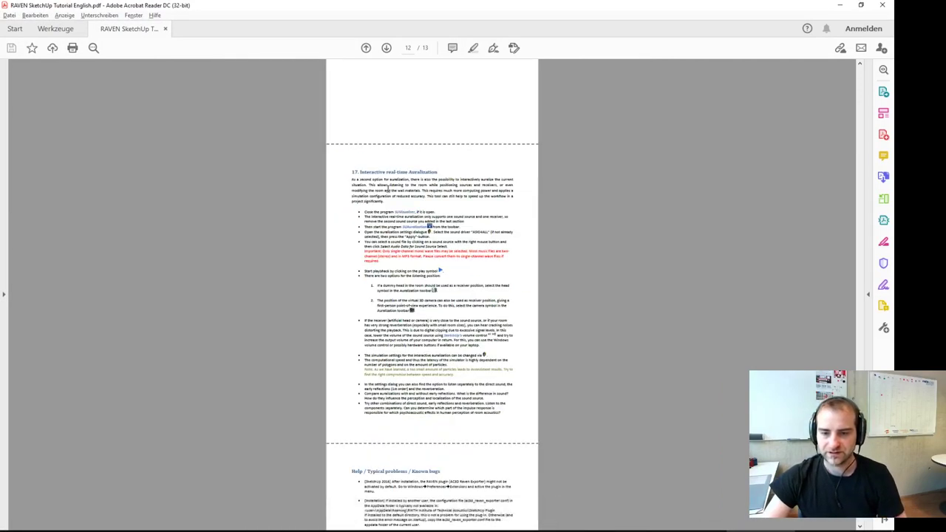
ctrl+scroll(387, 189, up, 2)
scroll(387, 189, down, 1)
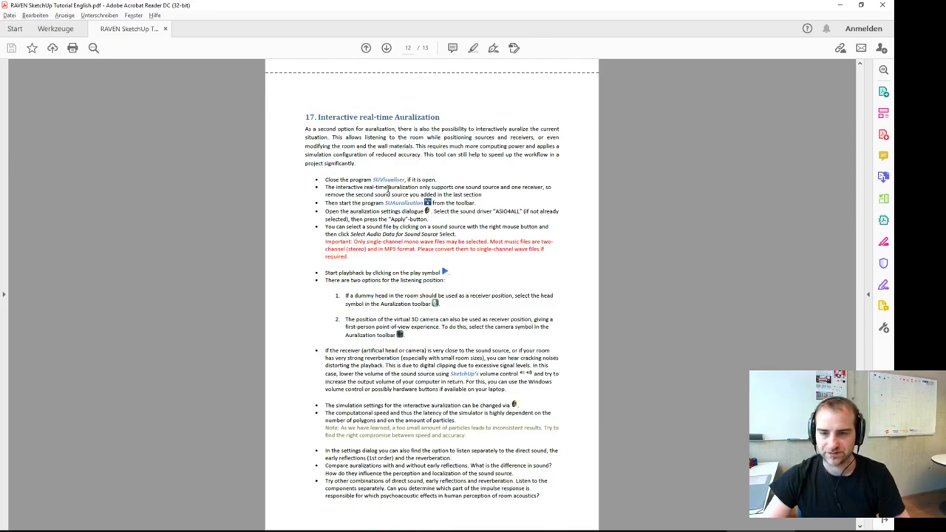
scroll(387, 189, down, 2)
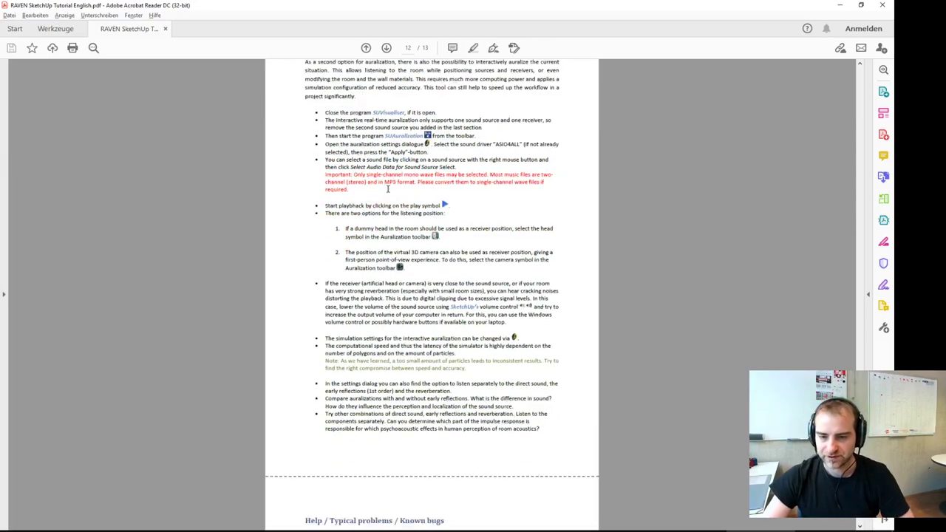
scroll(388, 189, up, 3)
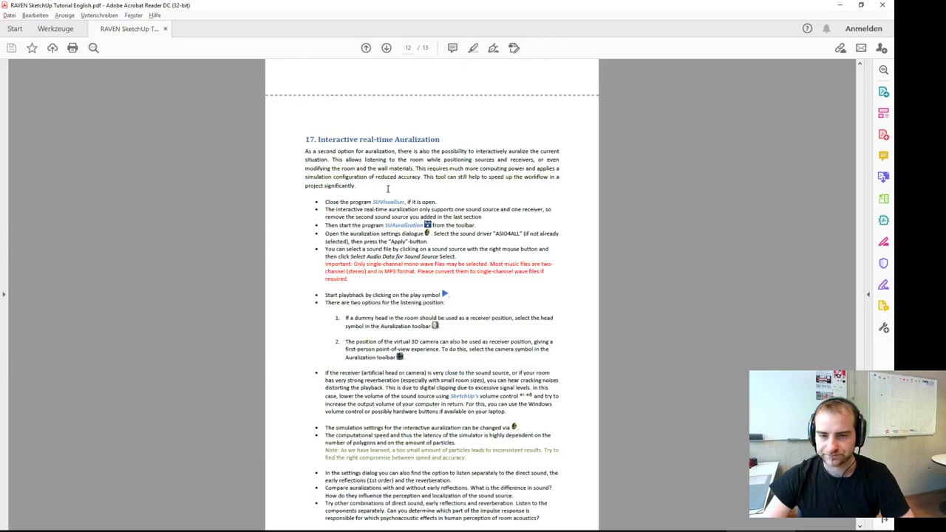
scroll(388, 189, down, 1)
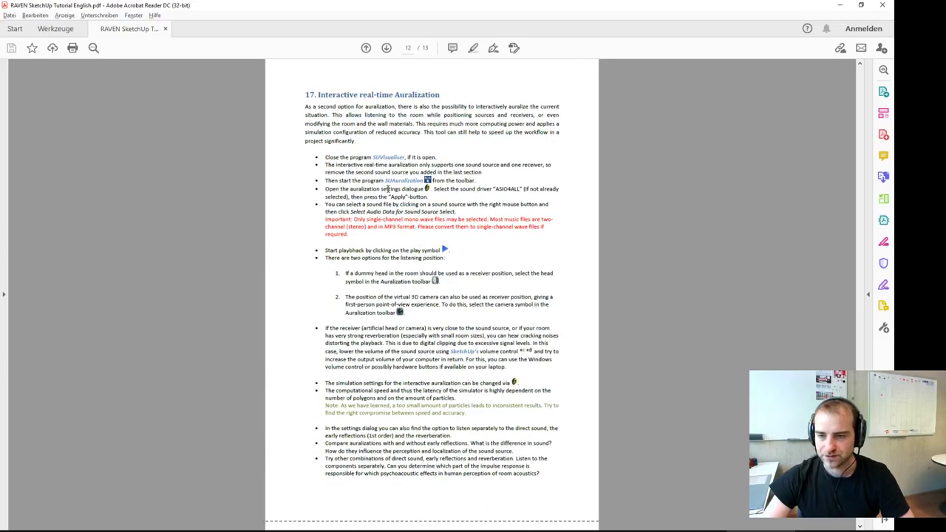
double_click(495, 190)
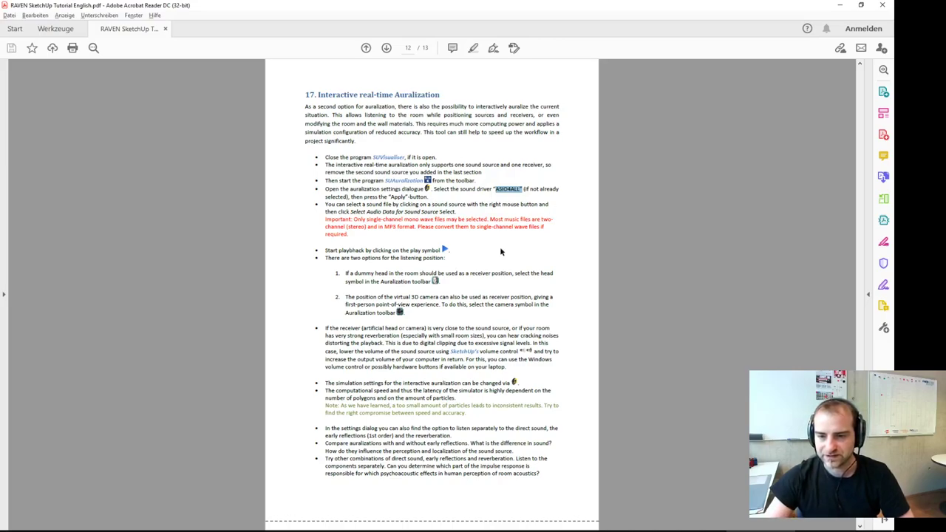
scroll(501, 248, down, 3)
scroll(506, 255, up, 4)
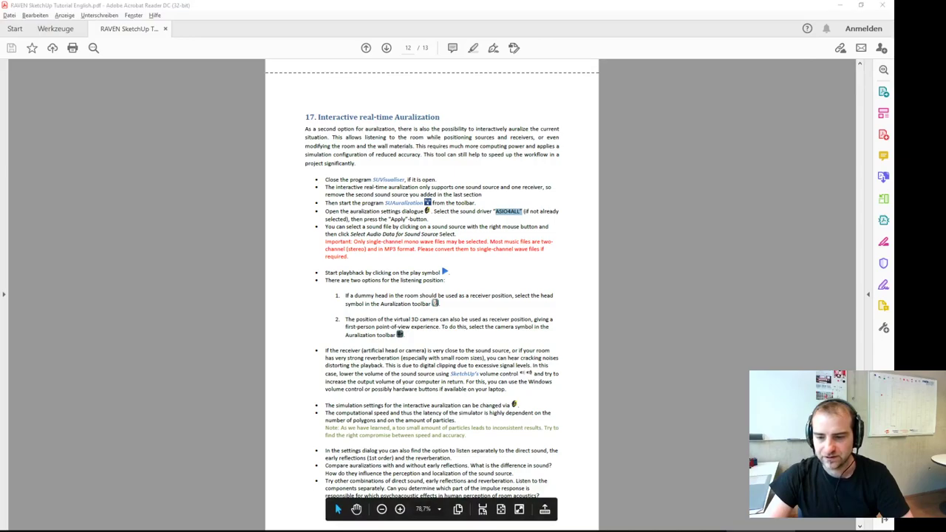
Step: Switch back to SketchUp and use the Walk tool to approach the first sound source on the stage and back away
key(alt+Tab)
scroll(211, 444, up, 5)
key(w)
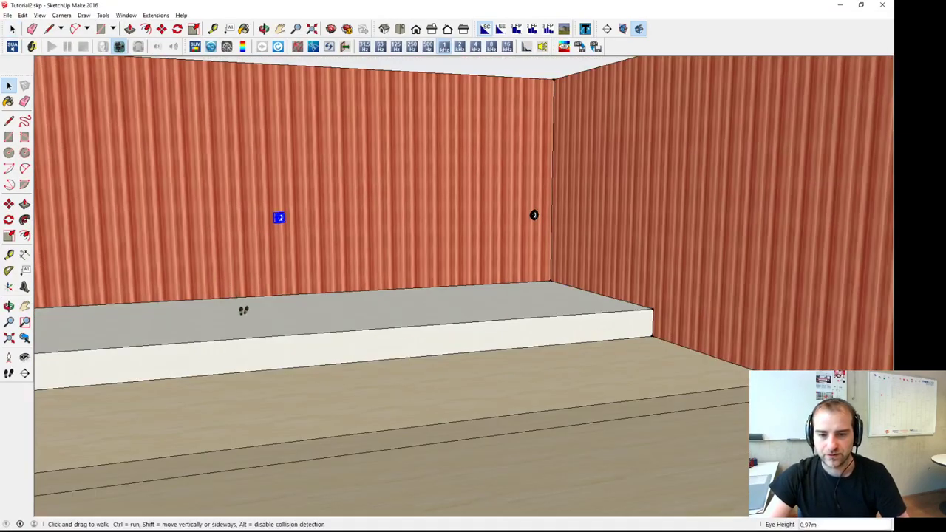
drag(256, 320, 432, 202)
drag(187, 203, 235, 157)
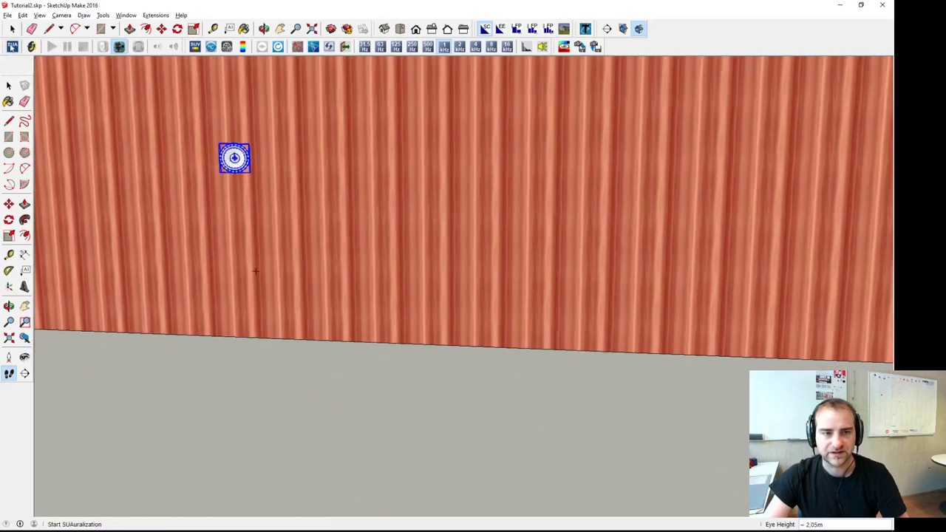
drag(375, 300, 293, 427)
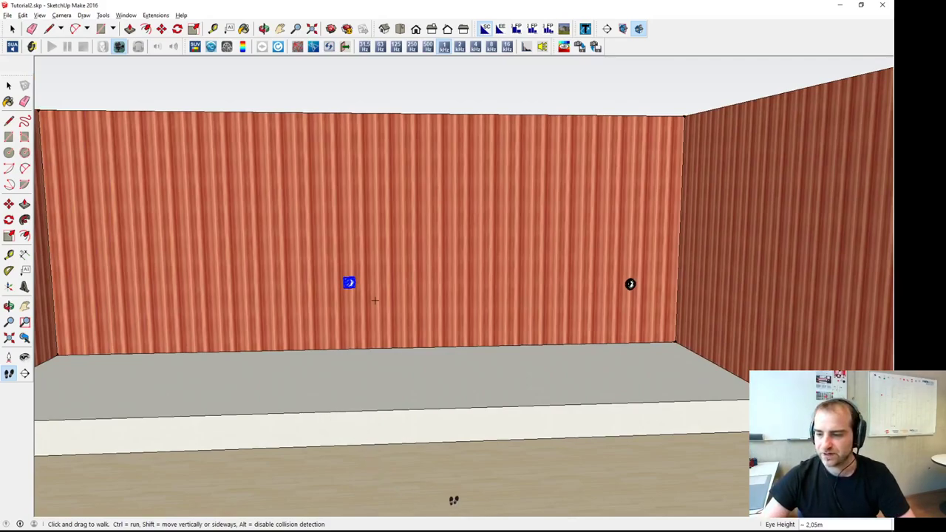
Step: Return to an overview of the room with the stage, both sound sources and the receiver in view
scroll(399, 371, down, 3)
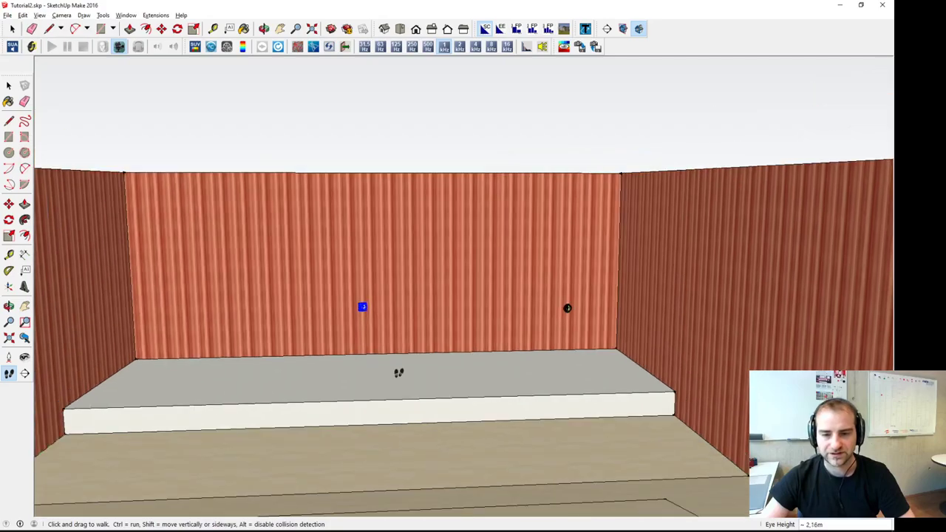
middle_drag(370, 345, 370, 382)
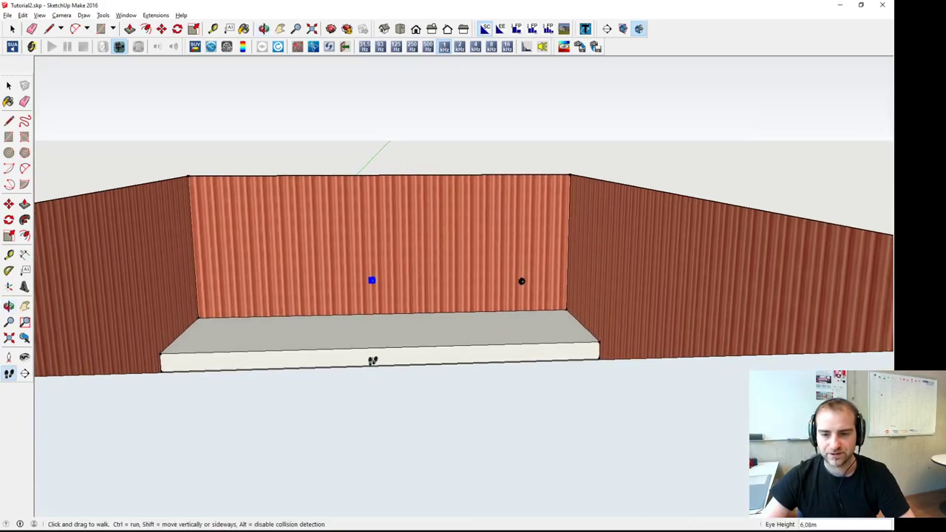
mouse_move(371, 359)
mouse_down()
mouse_move(372, 402)
mouse_move(378, 363)
mouse_up()
key(h)
scroll(346, 352, down, 3)
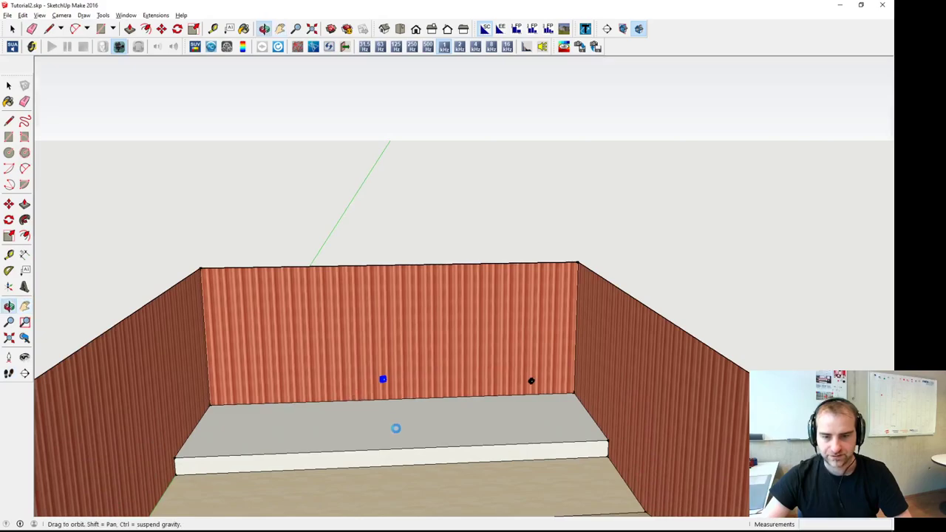
middle_drag(346, 351, 367, 349)
drag(368, 350, 368, 362)
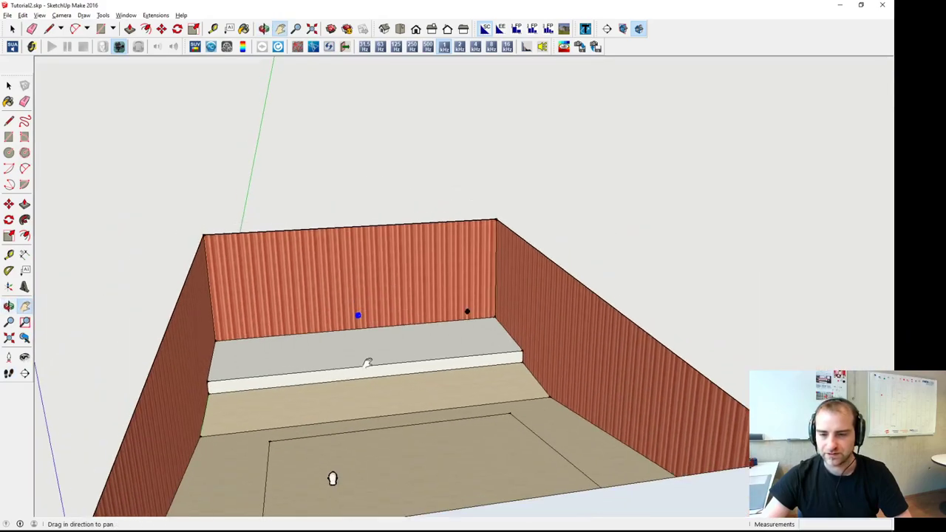